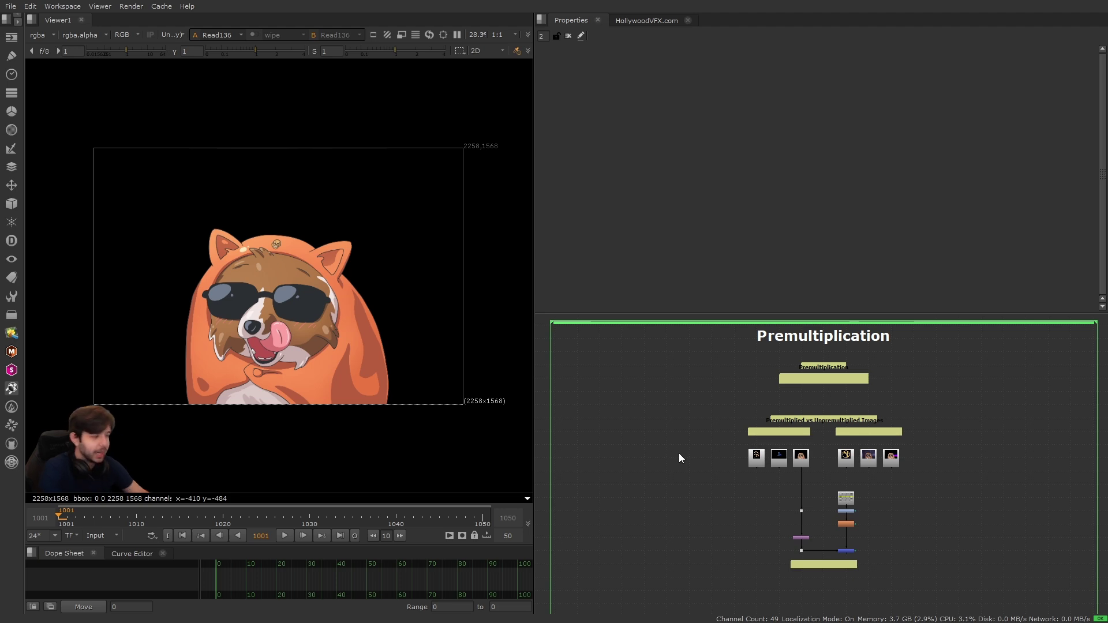
Try a Merge node with the mask operation below the Premultiplication definition note, and delete it.
{"action": "scroll", "coordinate": [823, 393], "scroll_direction": "up", "scroll_amount": 6}
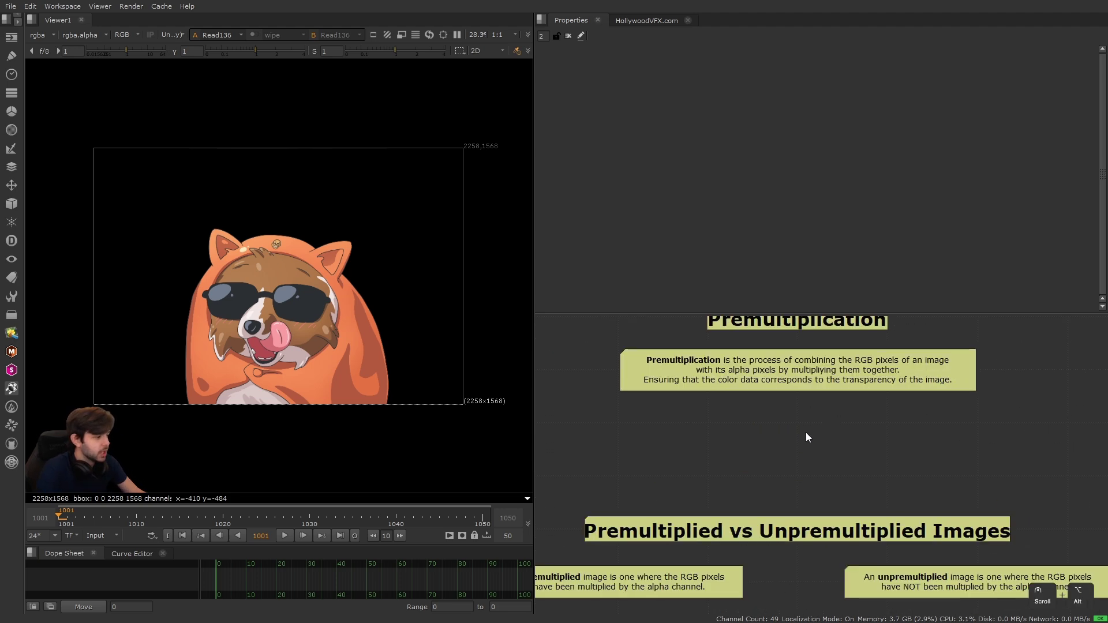
{"action": "left_click_drag", "start_coordinate": [806, 432], "coordinate": [829, 468], "text": "alt"}
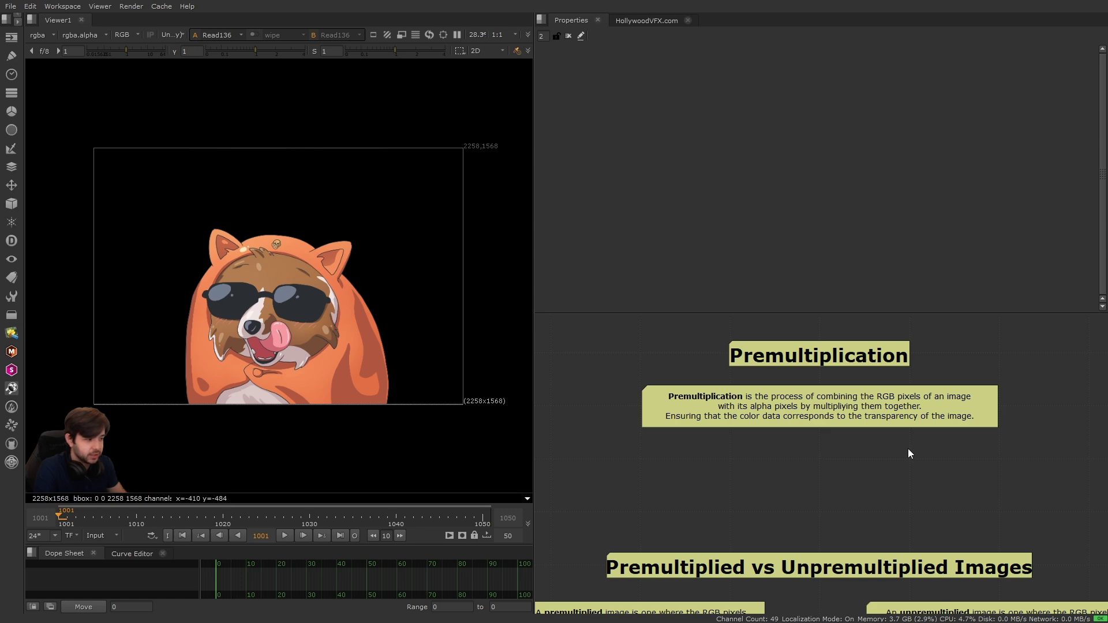
{"action": "key", "text": "Tab"}
{"action": "key", "text": "Return"}
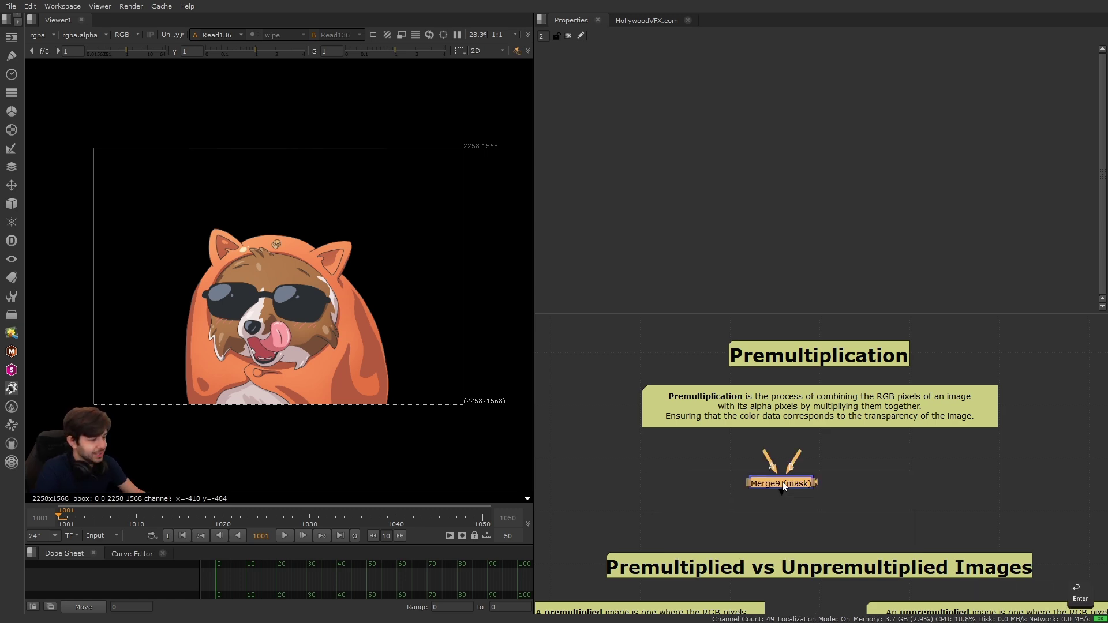
{"action": "key", "text": "Delete"}
View the three premultiplied images in turn: animeBentley2.png, the CG sample and the orange.
{"action": "scroll", "coordinate": [782, 485], "scroll_direction": "down", "scroll_amount": 1}
{"action": "scroll", "coordinate": [726, 473], "scroll_direction": "down", "scroll_amount": 3}
{"action": "middle_click_drag", "start_coordinate": [726, 474], "coordinate": [792, 362]}
{"action": "left_click", "coordinate": [794, 508]}
{"action": "key", "text": "1"}
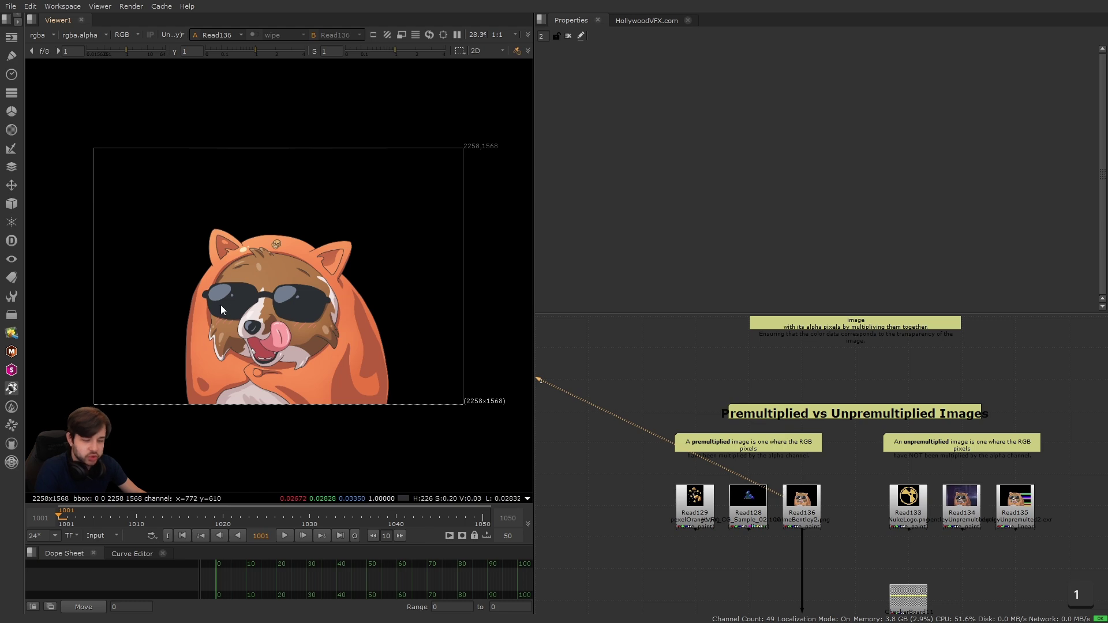
{"action": "left_click", "coordinate": [751, 502]}
{"action": "key", "text": "1"}
{"action": "left_click", "coordinate": [696, 502]}
{"action": "key", "text": "1"}
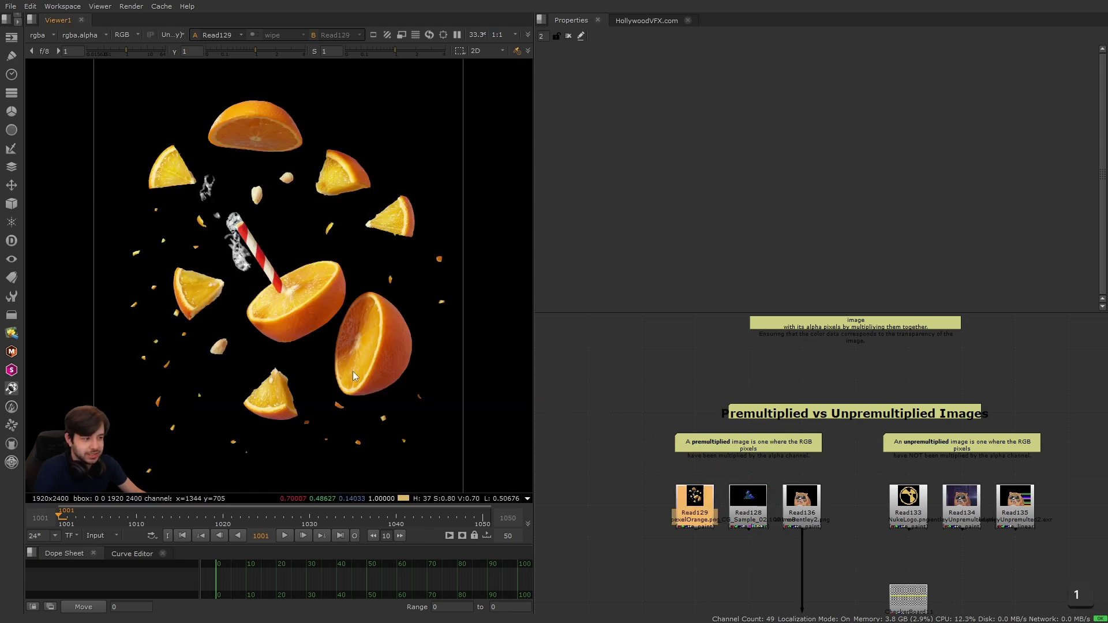
Compare the viewed image's alpha channel with its RGB, alongside the Premultiplication definition note.
{"action": "key", "text": "a"}
{"action": "key", "text": "a"}
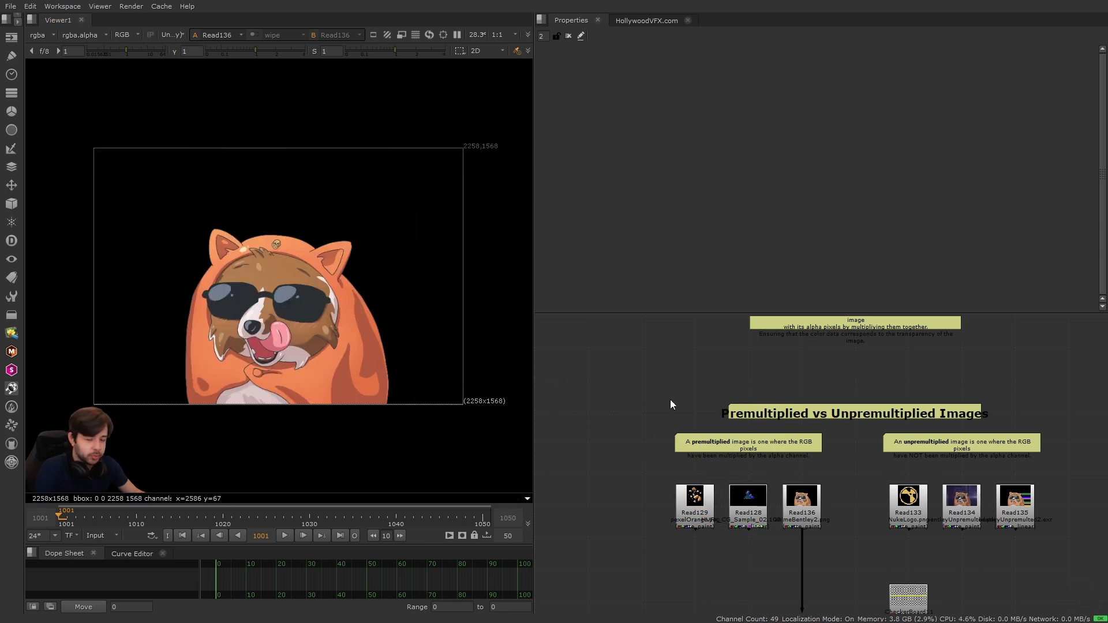
{"action": "scroll", "coordinate": [670, 404], "scroll_direction": "up", "scroll_amount": 5, "text": "alt"}
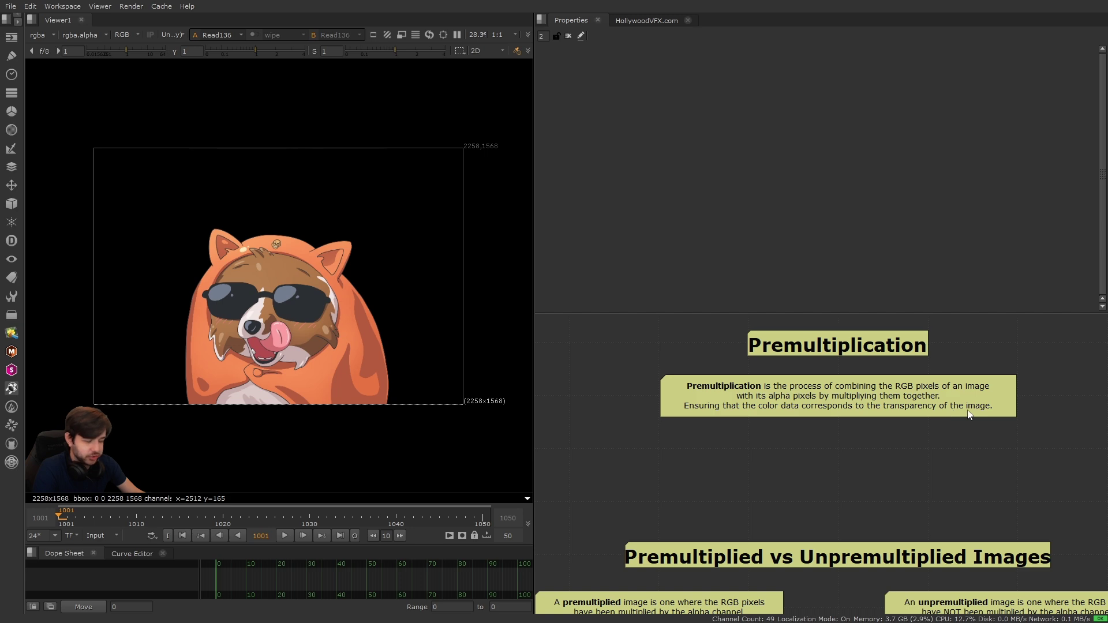
{"action": "key", "text": "a"}
{"action": "key", "text": "a"}
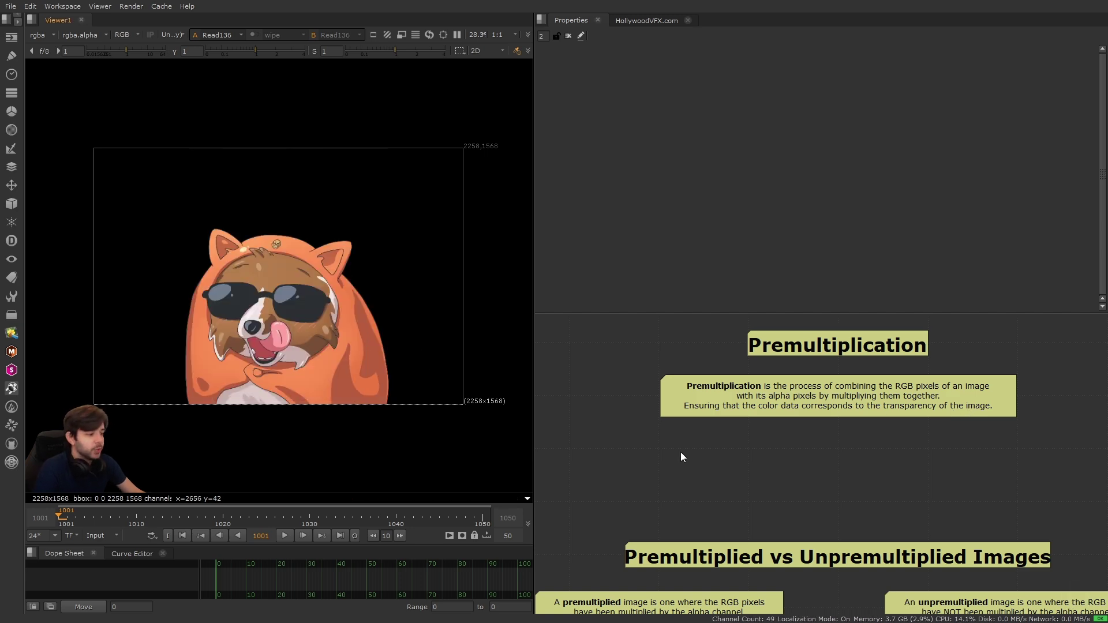
View the CG sample and the orange image, and inspect the orange's edge in both alpha and RGB.
{"action": "scroll", "coordinate": [680, 453], "scroll_direction": "down", "scroll_amount": 3}
{"action": "left_click_drag", "start_coordinate": [666, 500], "coordinate": [710, 428], "text": "alt"}
{"action": "scroll", "coordinate": [693, 455], "scroll_direction": "up", "scroll_amount": 3}
{"action": "left_click_drag", "start_coordinate": [710, 472], "coordinate": [729, 451], "text": "alt"}
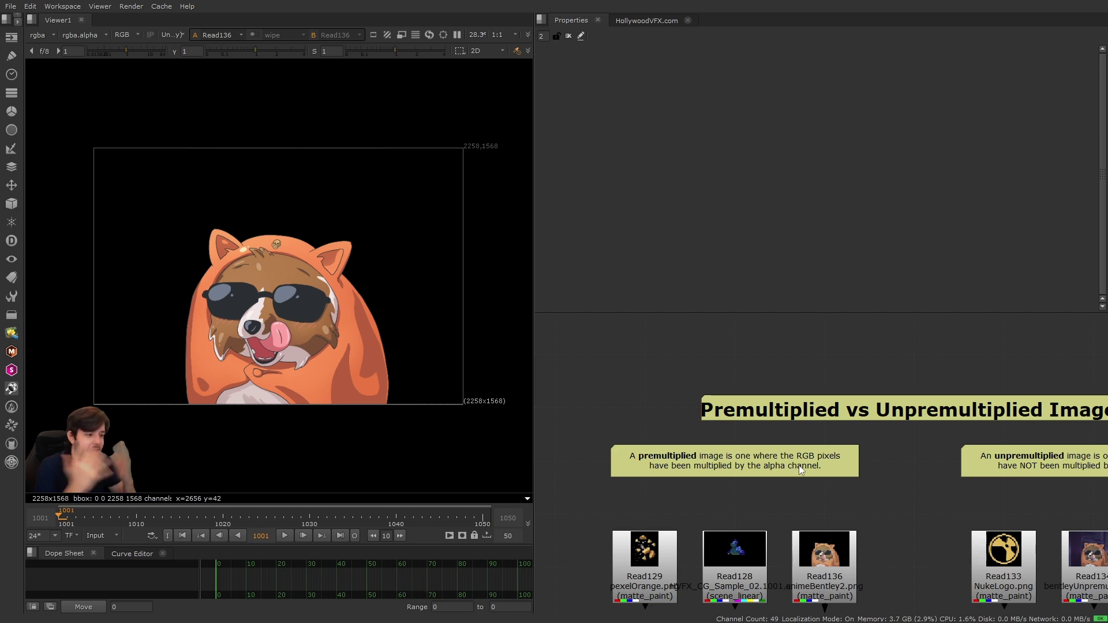
{"action": "left_click_drag", "start_coordinate": [845, 580], "coordinate": [845, 542], "text": "alt"}
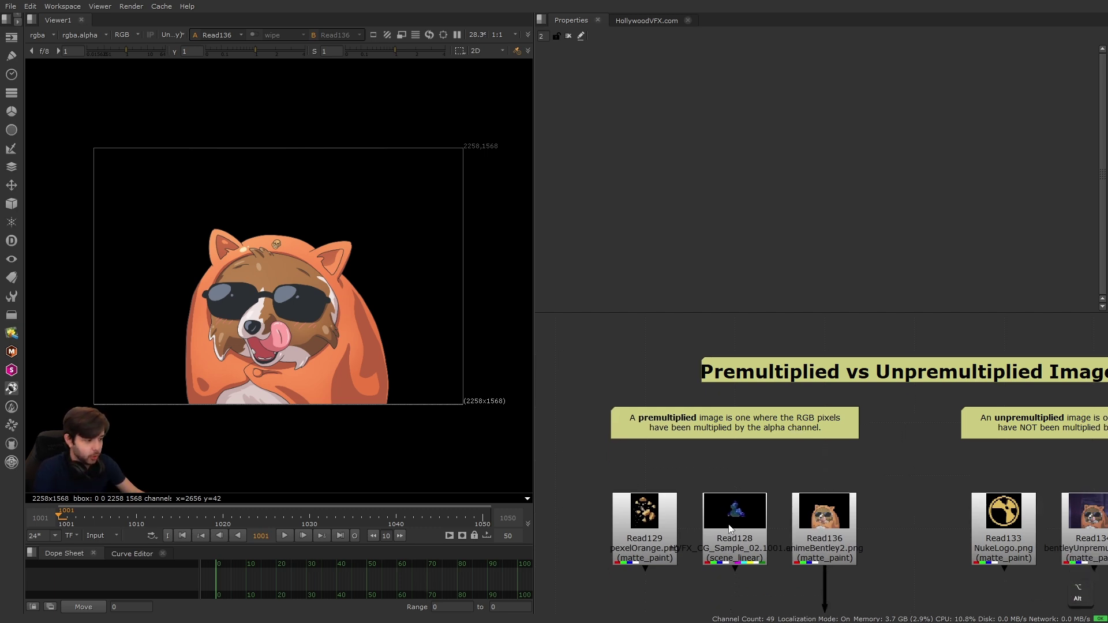
{"action": "left_click", "coordinate": [735, 542]}
{"action": "key", "text": "1"}
{"action": "left_click", "coordinate": [630, 543]}
{"action": "key", "text": "1"}
{"action": "scroll", "coordinate": [413, 339], "scroll_direction": "up", "scroll_amount": 9}
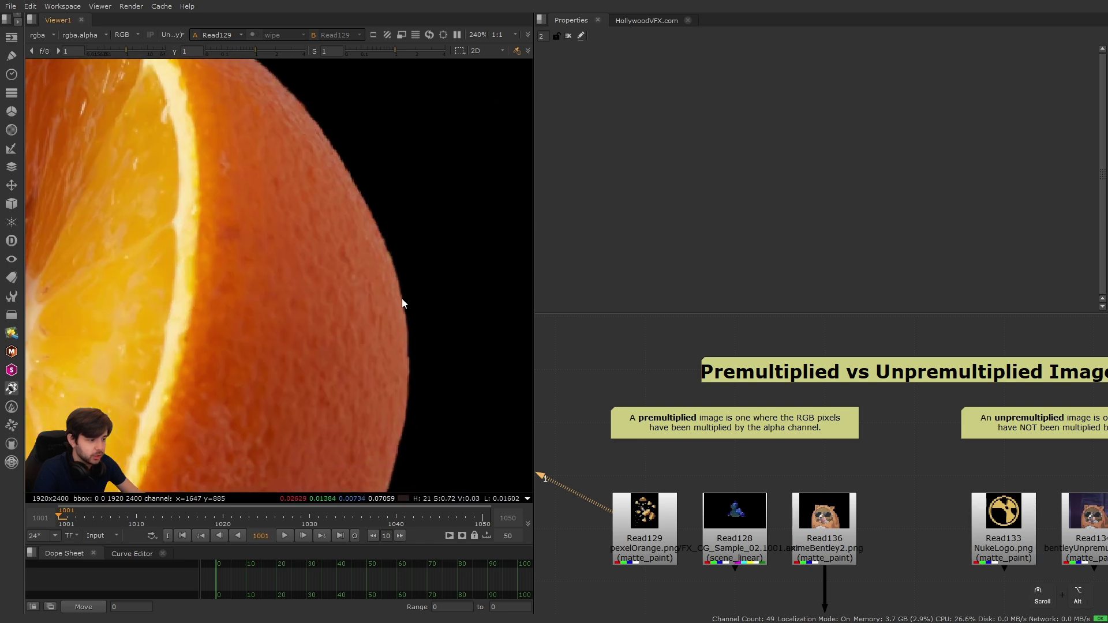
{"action": "key", "text": "a"}
{"action": "key", "text": "a"}
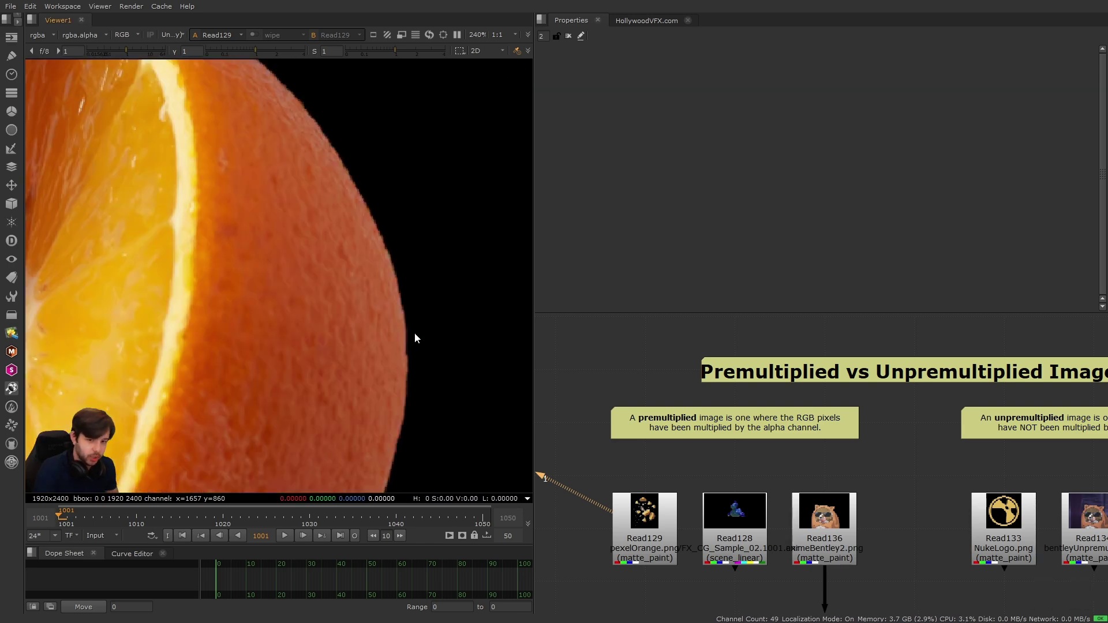
Move the animeBentley2.png Read node down to just above its branch's first dot, and view the Merge over the checkerboard.
{"action": "left_click", "coordinate": [724, 532]}
{"action": "key", "text": "1"}
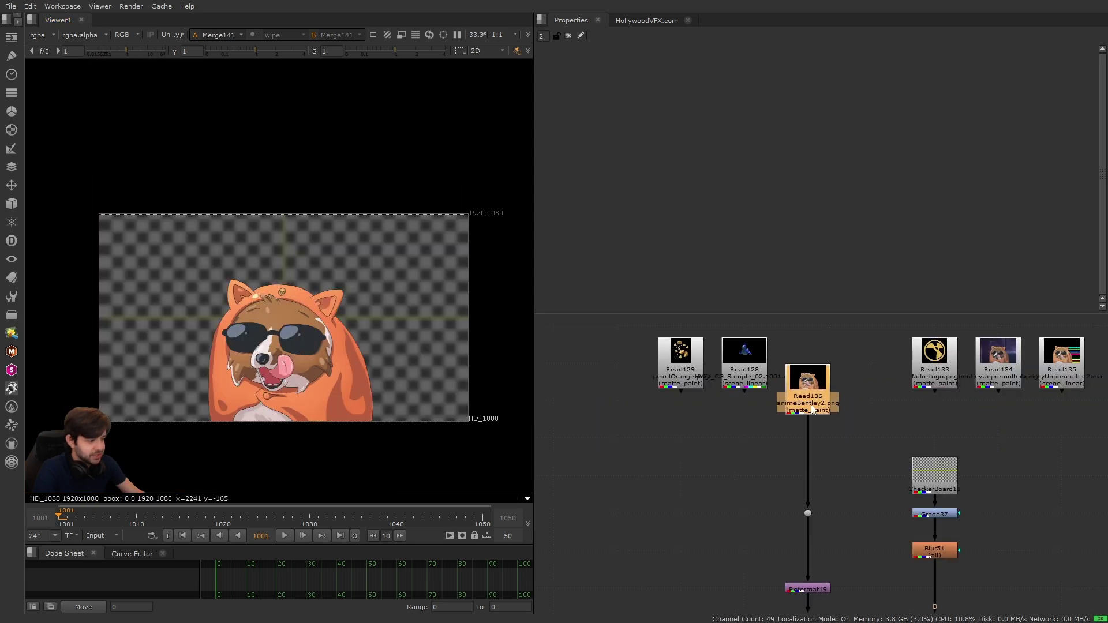
{"action": "left_click_drag", "start_coordinate": [808, 384], "coordinate": [809, 470]}
{"action": "left_click_drag", "start_coordinate": [871, 510], "coordinate": [948, 557], "text": "alt"}
{"action": "key", "text": "1"}
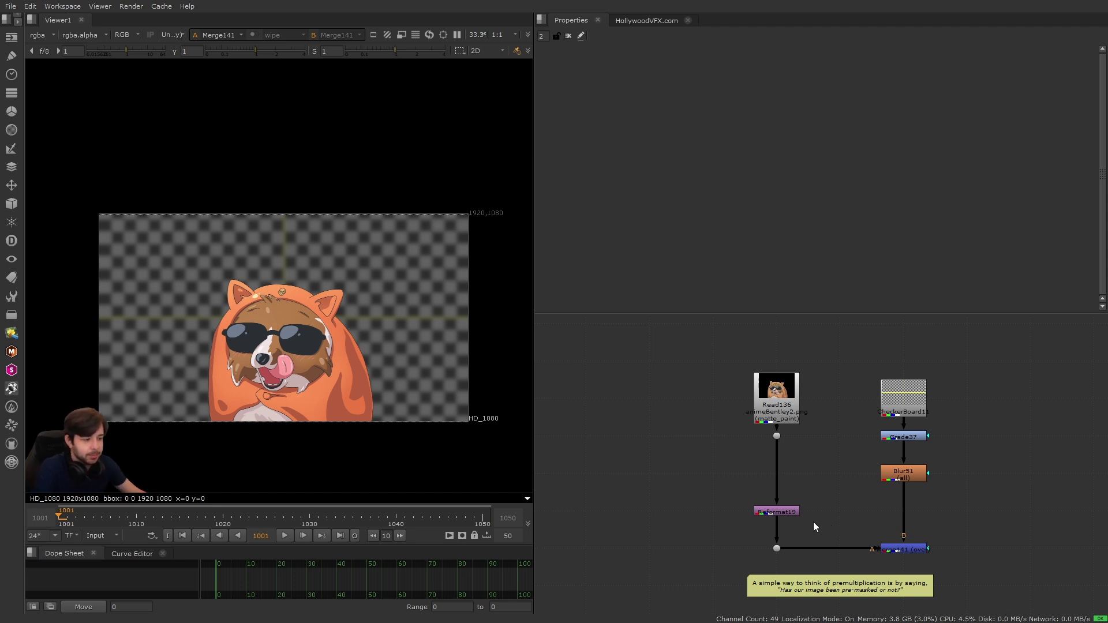
Compare the animeBentley2.png source with its merged result over the checkerboard, including a close look at the edges.
{"action": "scroll", "coordinate": [860, 491], "scroll_direction": "up", "scroll_amount": 3}
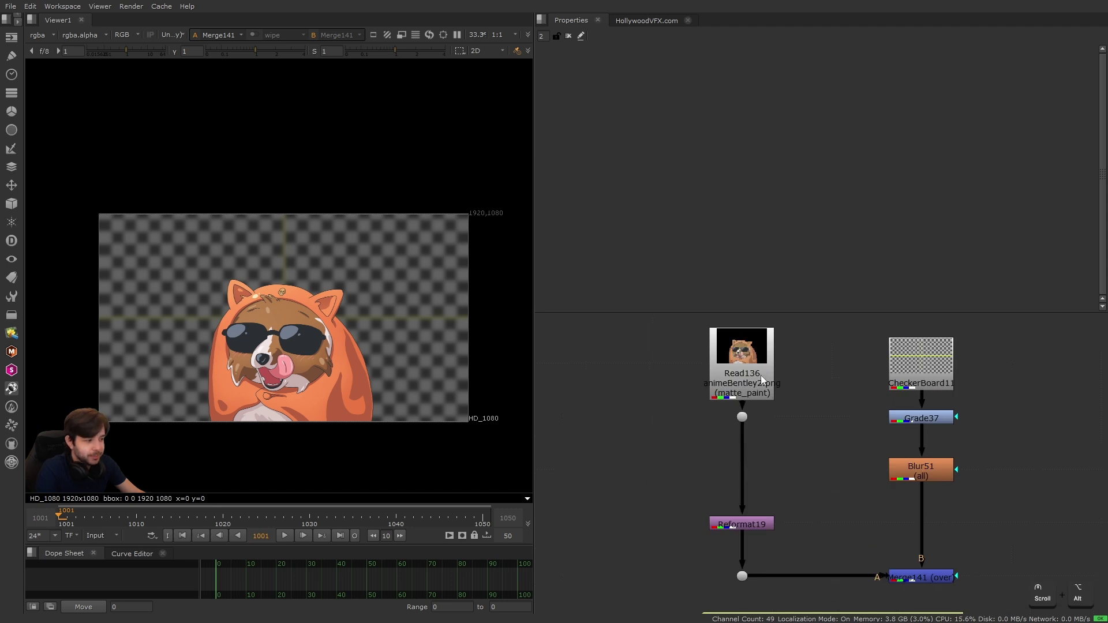
{"action": "key", "text": "1"}
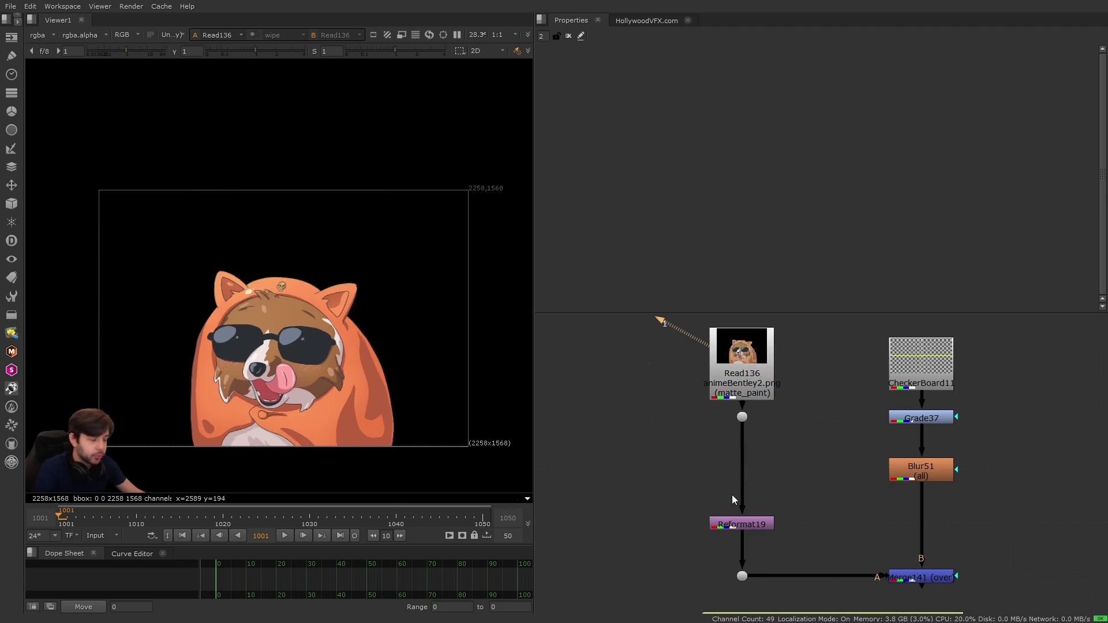
{"action": "middle_click_drag", "start_coordinate": [826, 538], "coordinate": [787, 443]}
{"action": "left_click_drag", "start_coordinate": [787, 443], "coordinate": [960, 505]}
{"action": "key", "text": "1"}
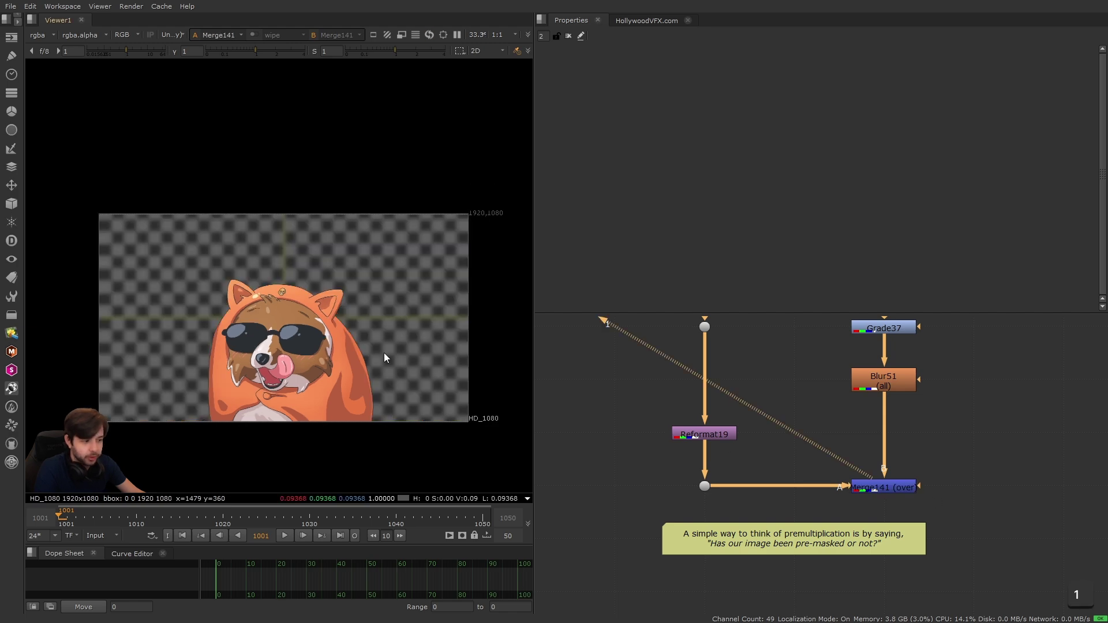
{"action": "scroll", "coordinate": [367, 331], "scroll_direction": "up", "scroll_amount": 3}
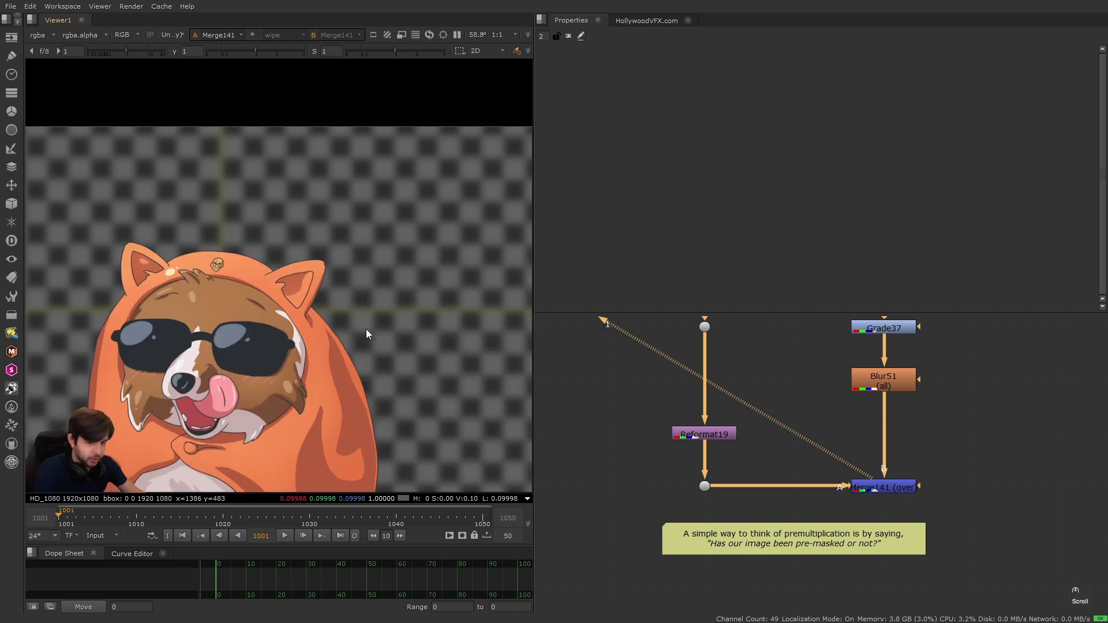
{"action": "left_click", "coordinate": [631, 389]}
{"action": "key", "text": "f"}
{"action": "key", "text": "f"}
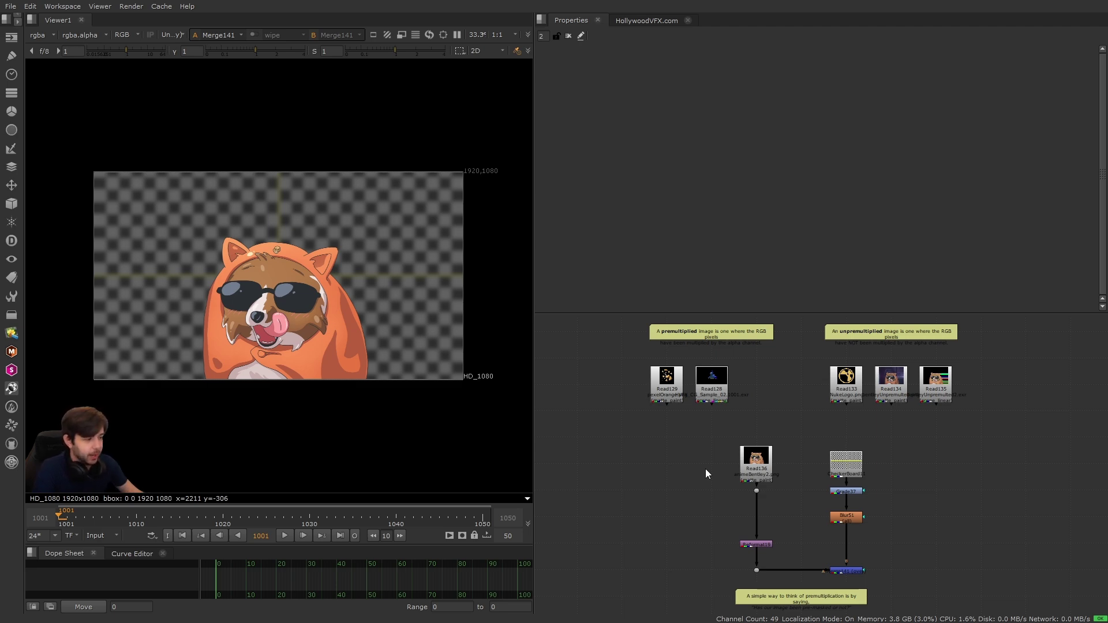
Move the animeBentley2.png Read node back up into the row of premultiplied images.
{"action": "left_click_drag", "start_coordinate": [757, 472], "coordinate": [757, 391]}
{"action": "left_click_drag", "start_coordinate": [835, 422], "coordinate": [736, 443], "text": "alt"}
{"action": "mouse_move", "coordinate": [707, 396]}
{"action": "left_mouse_down", "text": "alt"}
{"action": "mouse_move", "coordinate": [916, 442]}
{"action": "mouse_move", "coordinate": [709, 398]}
{"action": "left_mouse_up", "text": "alt"}
{"action": "left_click", "coordinate": [928, 446]}
{"action": "left_click", "coordinate": [732, 438]}
{"action": "middle_click_drag", "start_coordinate": [681, 448], "coordinate": [736, 450]}
View the premultiplied images again in order: the orange, the CG sample and animeBentley2.png.
{"action": "left_click", "coordinate": [651, 421]}
{"action": "key", "text": "1"}
{"action": "left_click", "coordinate": [683, 420]}
{"action": "key", "text": "1"}
{"action": "left_click", "coordinate": [741, 414]}
{"action": "key", "text": "1"}
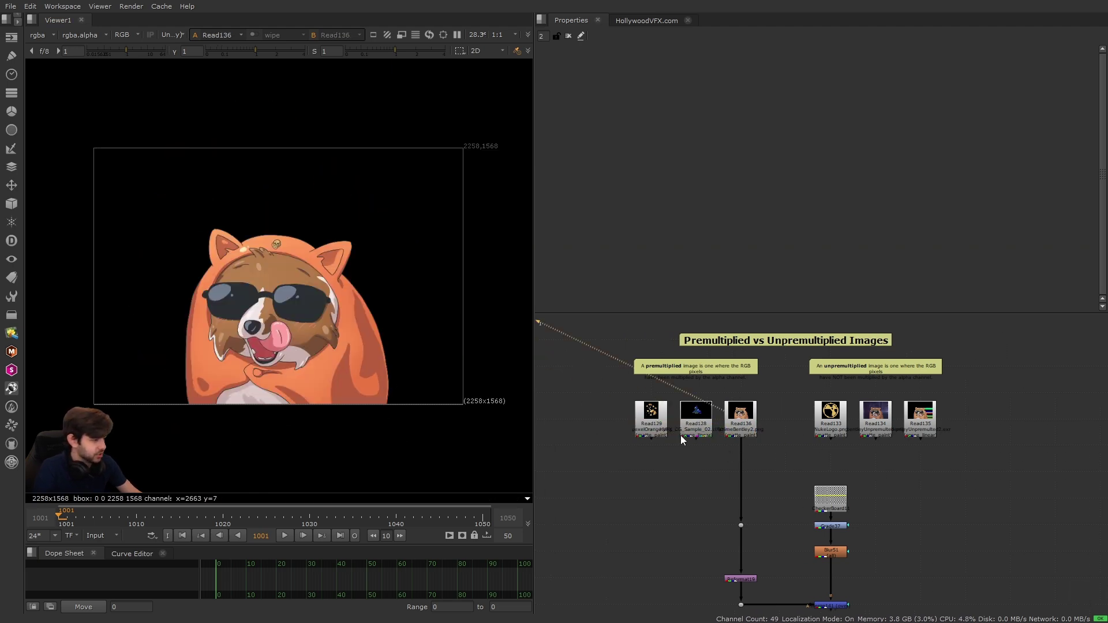
View the unpremultiplied NukeLogo.png image at close range.
{"action": "middle_click_drag", "start_coordinate": [810, 455], "coordinate": [739, 452]}
{"action": "left_click", "coordinate": [760, 417]}
{"action": "key", "text": "1"}
{"action": "scroll", "coordinate": [709, 403], "scroll_direction": "up", "scroll_amount": 1}
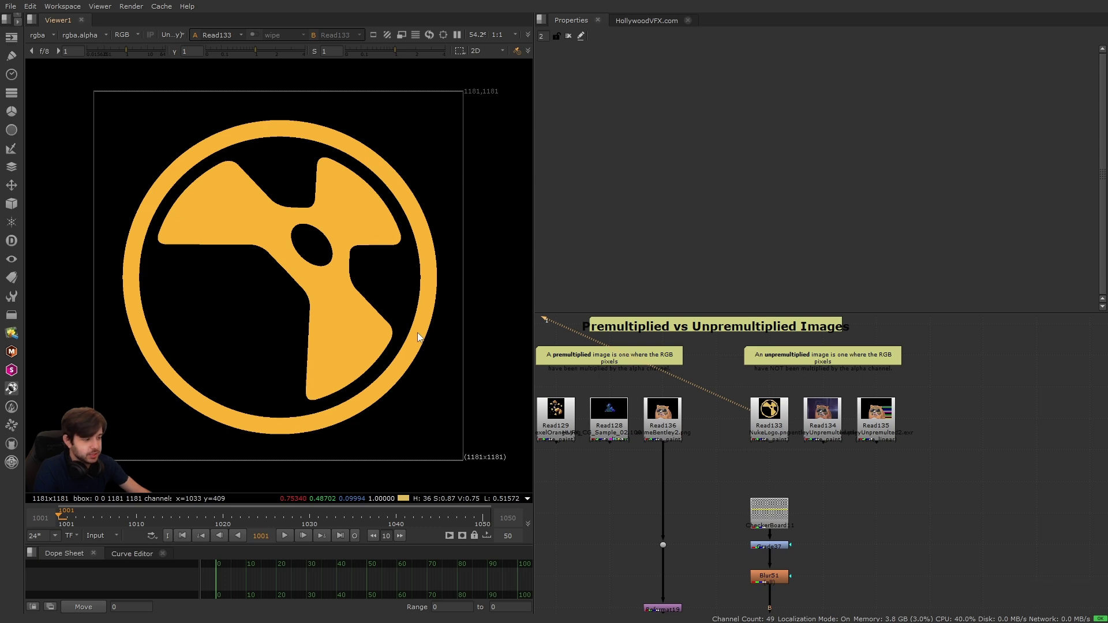
{"action": "scroll", "coordinate": [363, 280], "scroll_direction": "up", "scroll_amount": 10}
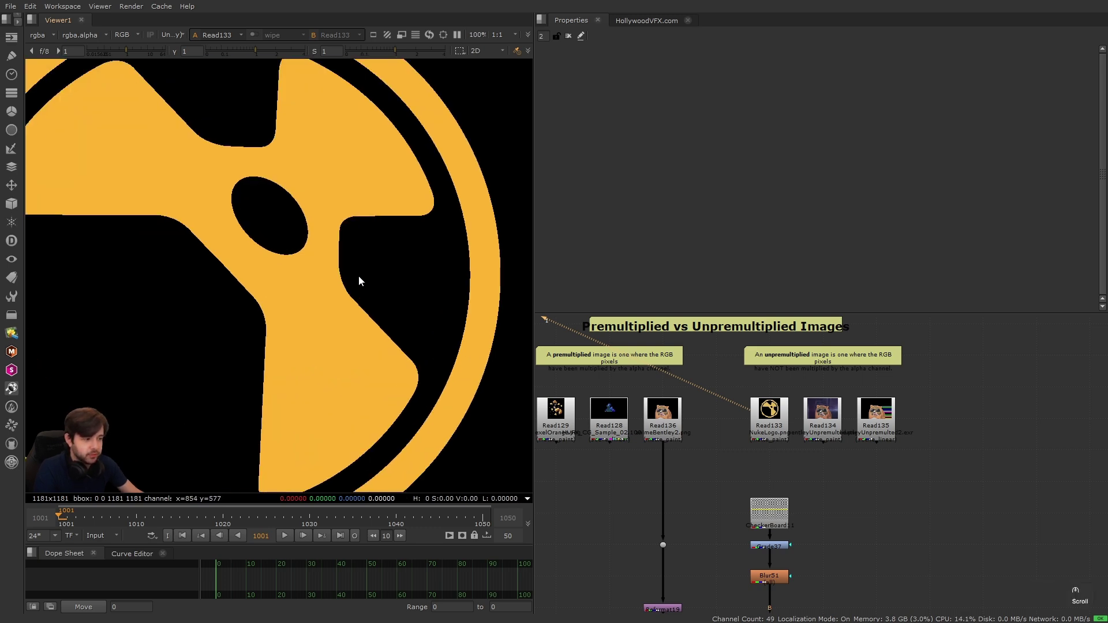
Inspect the logo's inner corner edges up close, comparing the RGB and alpha channels.
{"action": "middle_click_drag", "start_coordinate": [178, 155], "coordinate": [409, 365]}
{"action": "middle_click_drag", "start_coordinate": [283, 217], "coordinate": [404, 323]}
{"action": "scroll", "coordinate": [341, 289], "scroll_direction": "down", "scroll_amount": 2, "text": "alt"}
{"action": "left_click_drag", "start_coordinate": [404, 323], "coordinate": [282, 309], "text": "alt"}
{"action": "key", "text": "a"}
{"action": "left_click_drag", "start_coordinate": [71, 181], "coordinate": [272, 326], "text": "alt"}
{"action": "scroll", "coordinate": [272, 325], "scroll_direction": "up", "scroll_amount": 2, "text": "alt"}
{"action": "mouse_move", "coordinate": [199, 211]}
{"action": "left_mouse_down", "text": "alt"}
{"action": "mouse_move", "coordinate": [329, 354]}
{"action": "mouse_move", "coordinate": [381, 331]}
{"action": "left_mouse_up", "text": "alt"}
{"action": "scroll", "coordinate": [327, 352], "scroll_direction": "down", "scroll_amount": 2, "text": "alt"}
{"action": "scroll", "coordinate": [315, 349], "scroll_direction": "up", "scroll_amount": 1, "text": "alt"}
{"action": "key", "text": "a"}
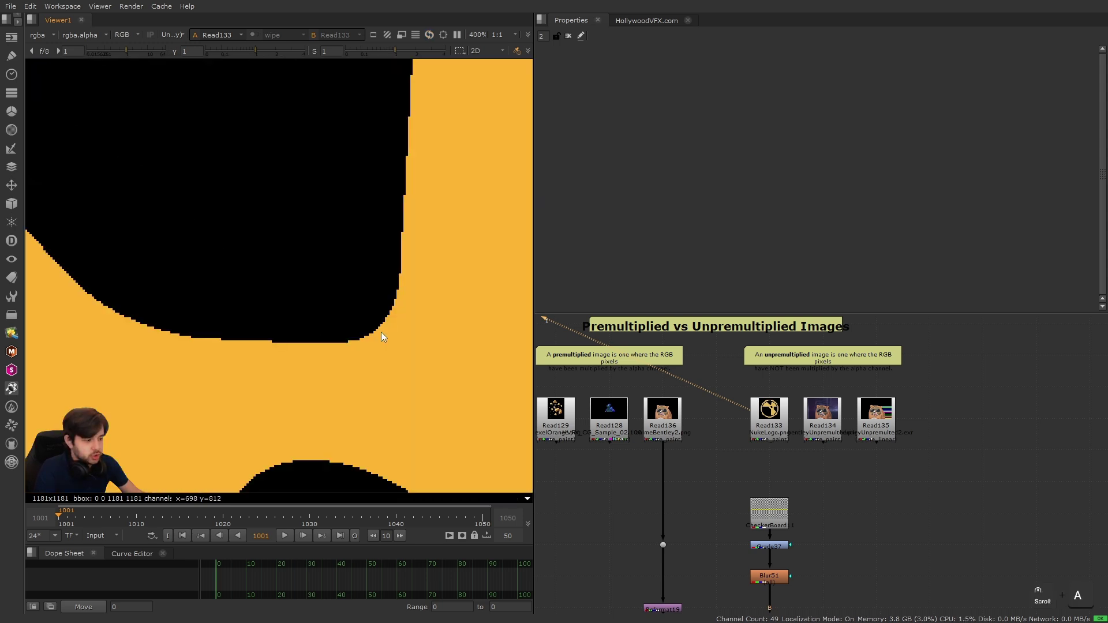
{"action": "key", "text": "a"}
{"action": "key", "text": "a"}
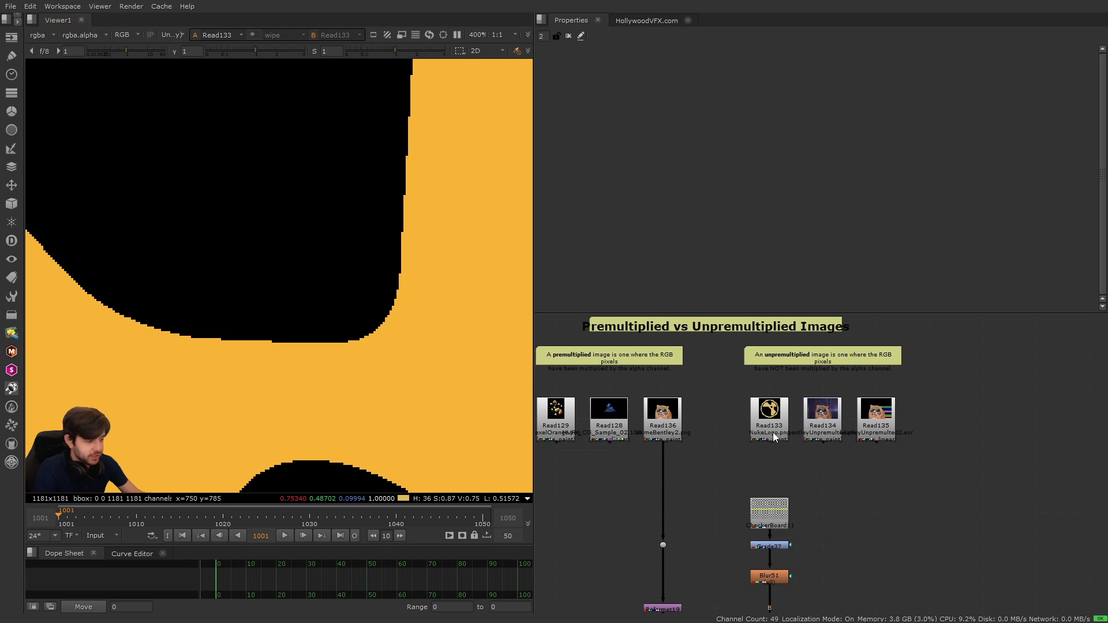
Add a Premult node after the NukeLogo.png Read node and check the whole logo in the viewer.
{"action": "left_click", "coordinate": [756, 429]}
{"action": "key", "text": "Tab"}
{"action": "type", "text": "premult"}
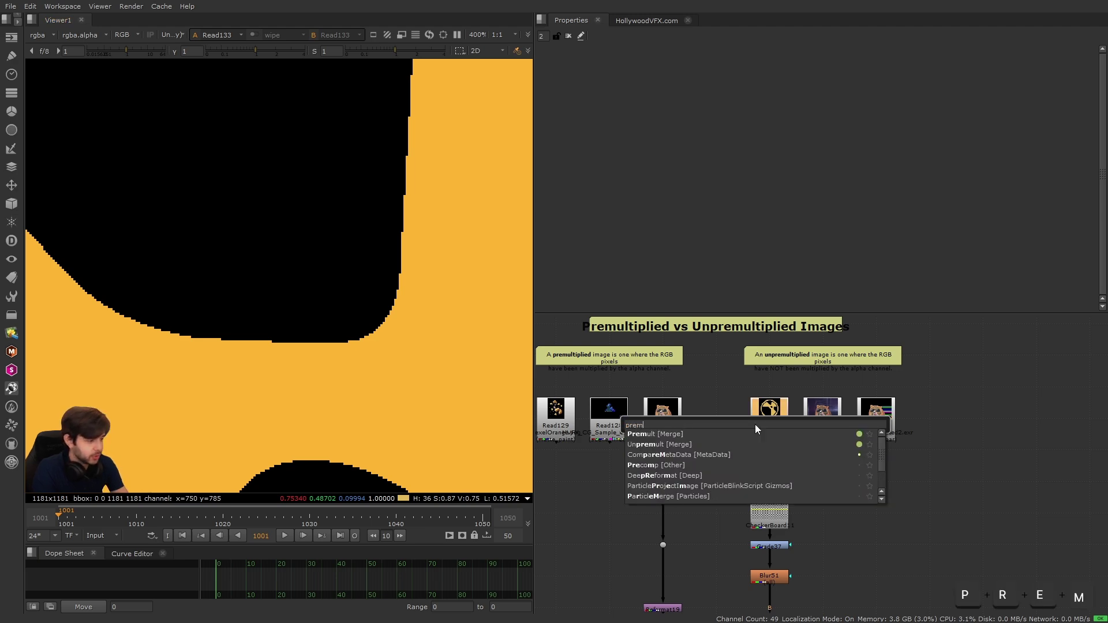
{"action": "key", "text": "Return"}
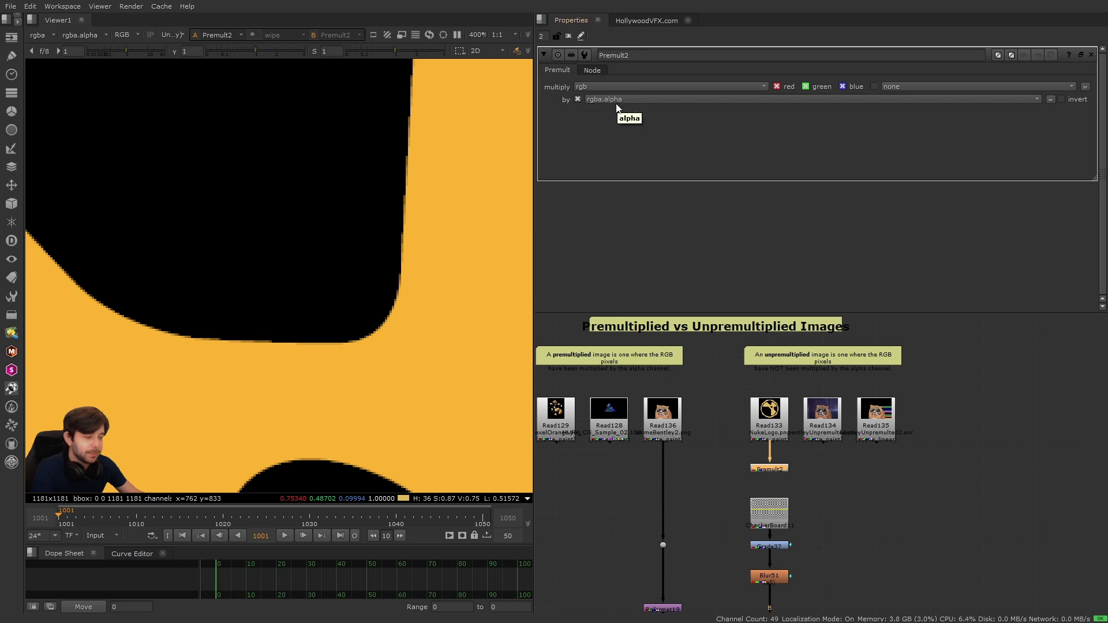
{"action": "key", "text": "f"}
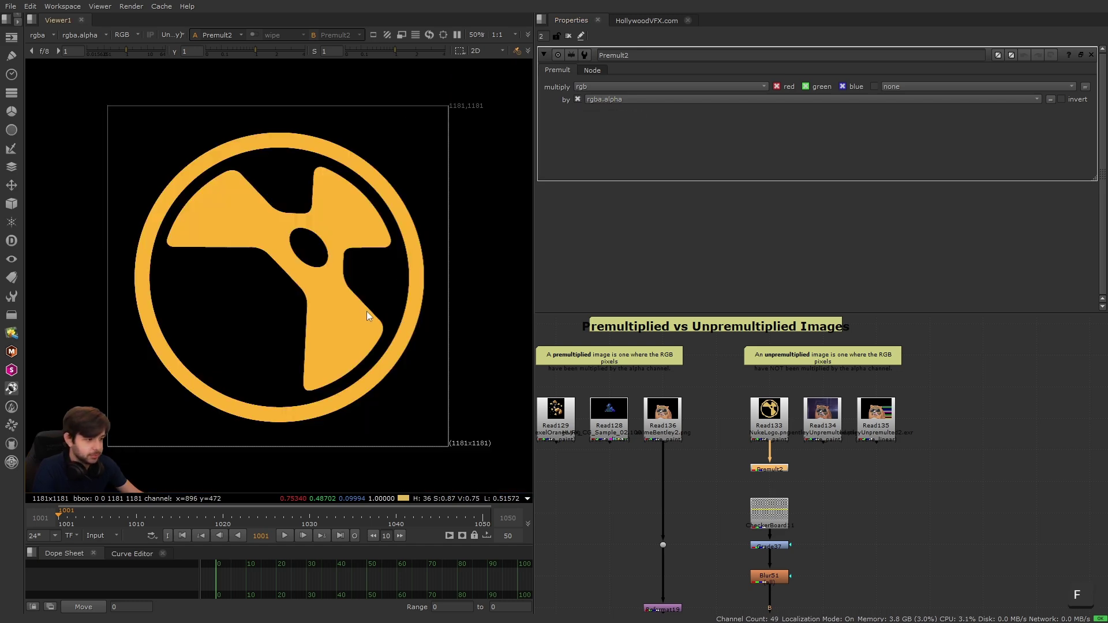
{"action": "scroll", "coordinate": [406, 330], "scroll_direction": "up", "scroll_amount": 4}
View the bentleyUnpremulted.png image, close the open node properties, and check the image's alpha channel.
{"action": "left_click", "coordinate": [806, 436]}
{"action": "key", "text": "1"}
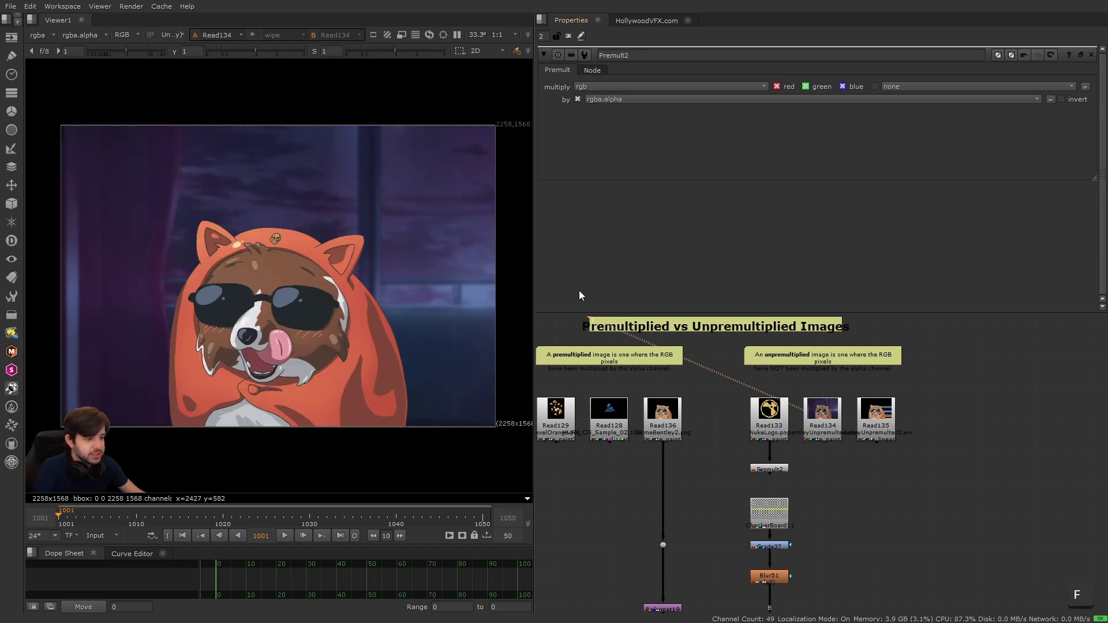
{"action": "key", "text": "ctrl+shift+a"}
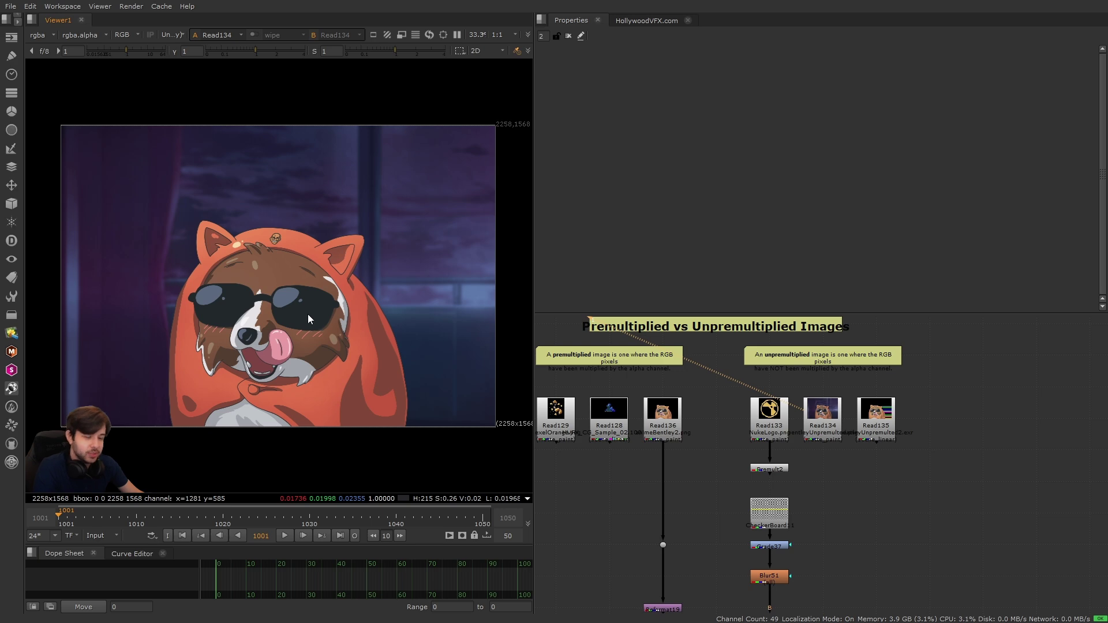
{"action": "key", "text": "a"}
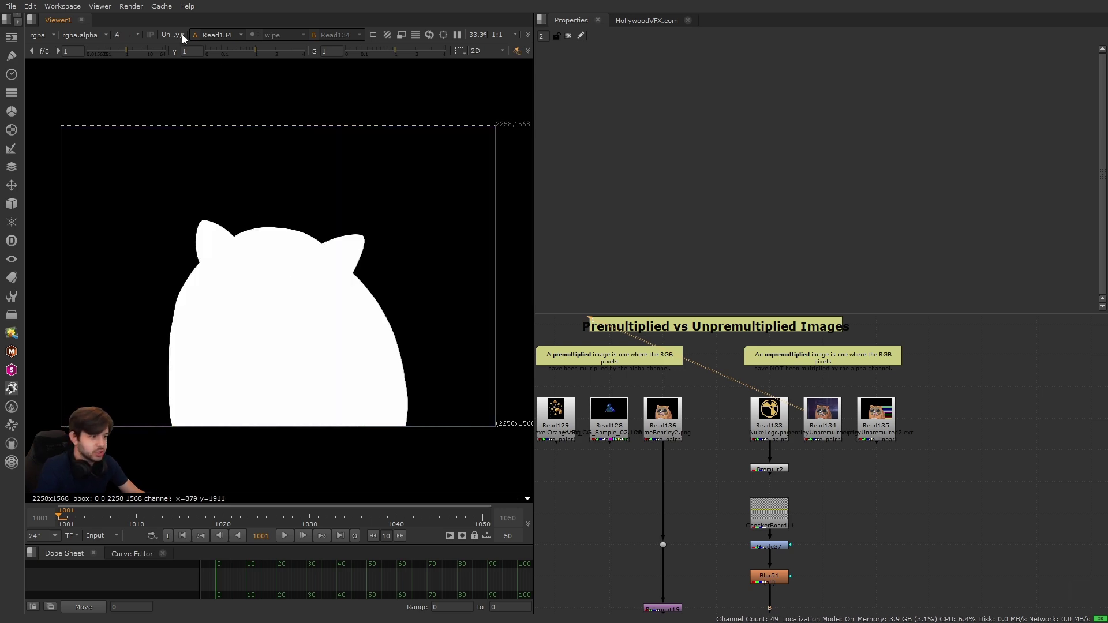
{"action": "key", "text": "a"}
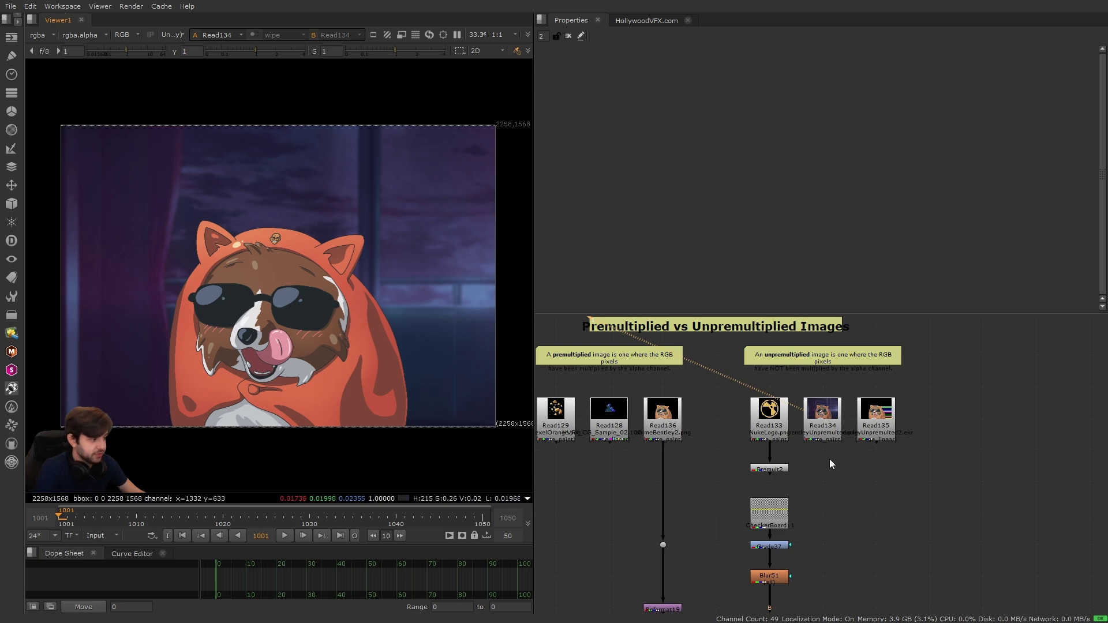
Try a Premult node after the bentleyUnpremulted.png Read node, and delete it.
{"action": "left_click", "coordinate": [826, 426]}
{"action": "key", "text": "Tab"}
{"action": "type", "text": "premult"}
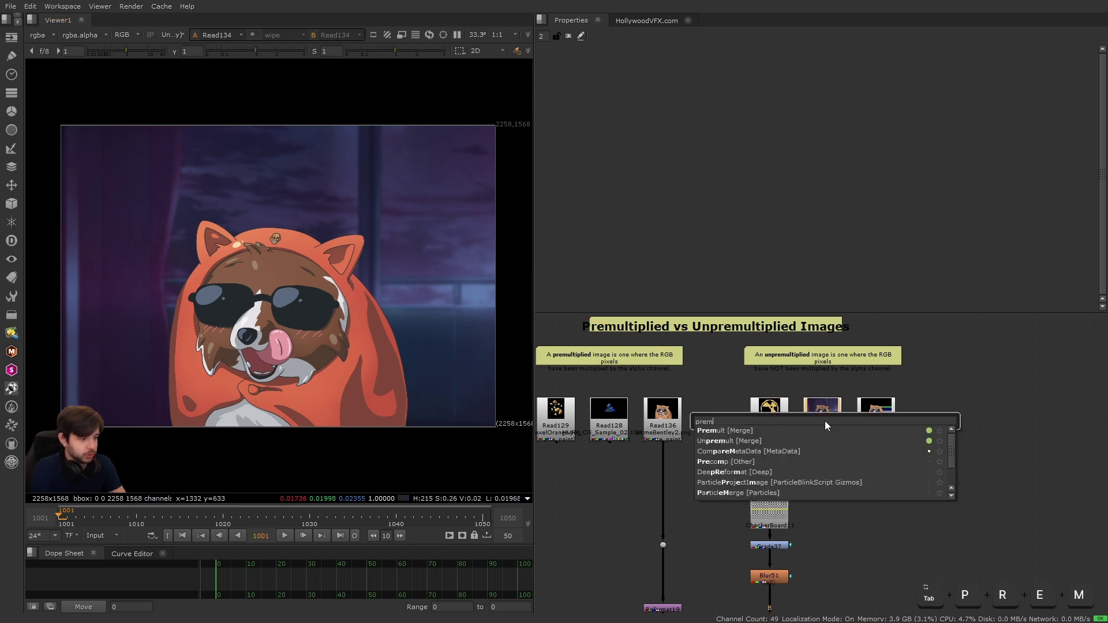
{"action": "key", "text": "Return"}
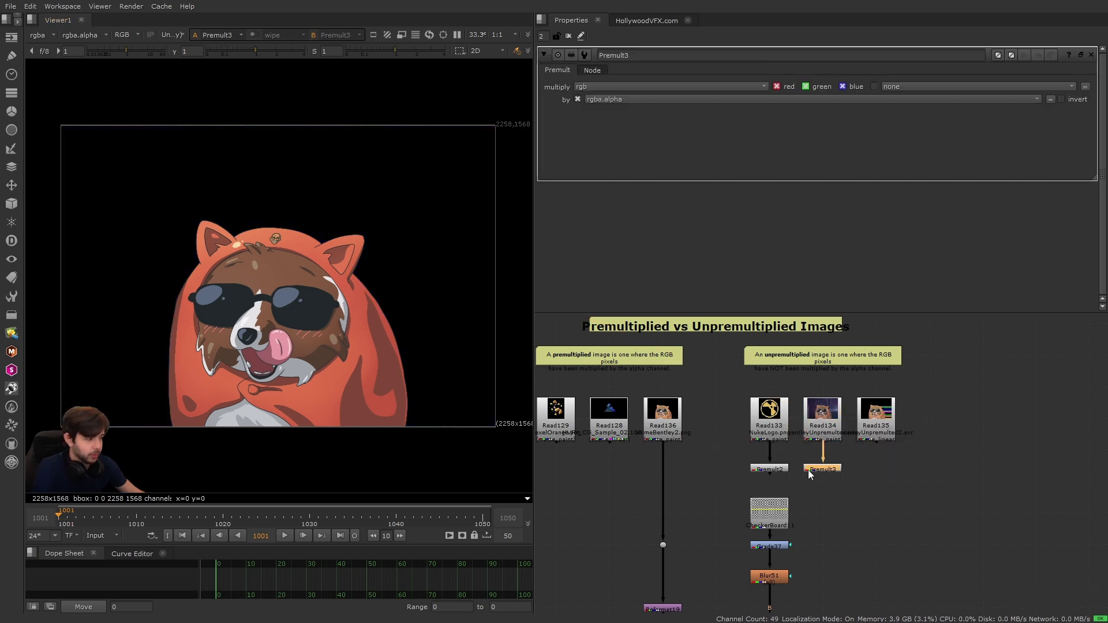
{"action": "key", "text": "Delete"}
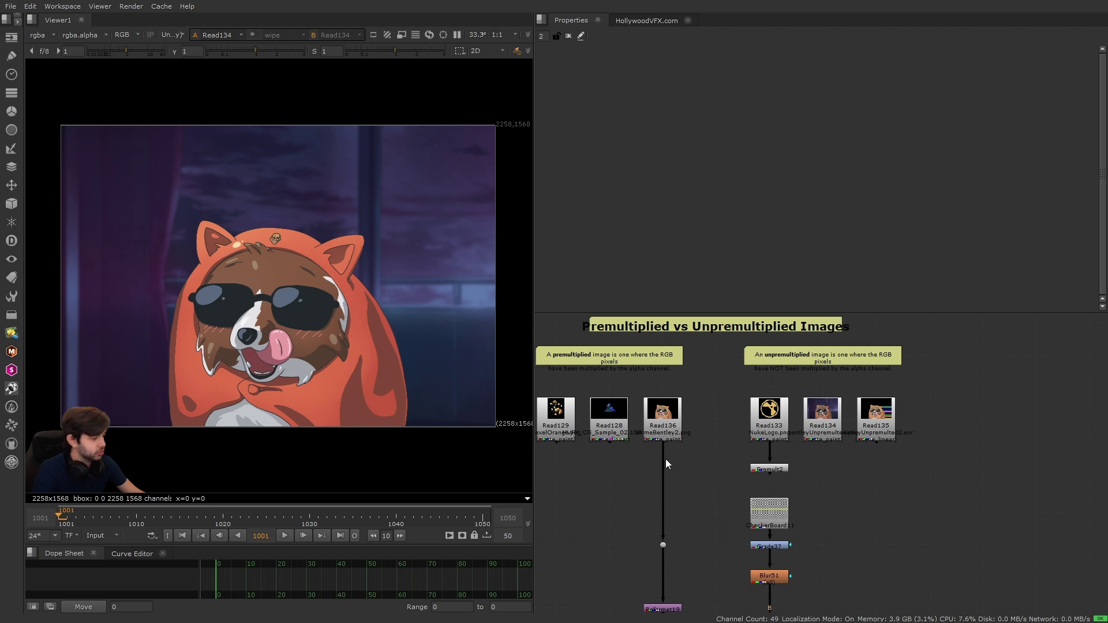
Swap the bentleyUnpremulted.png Read node into the merge branch in place of animeBentley2.png, and position it above the first dot.
{"action": "left_click_drag", "start_coordinate": [666, 459], "coordinate": [826, 426]}
{"action": "left_click_drag", "start_coordinate": [825, 426], "coordinate": [665, 487]}
{"action": "middle_click_drag", "start_coordinate": [665, 486], "coordinate": [696, 437]}
{"action": "left_click_drag", "start_coordinate": [696, 439], "coordinate": [697, 471]}
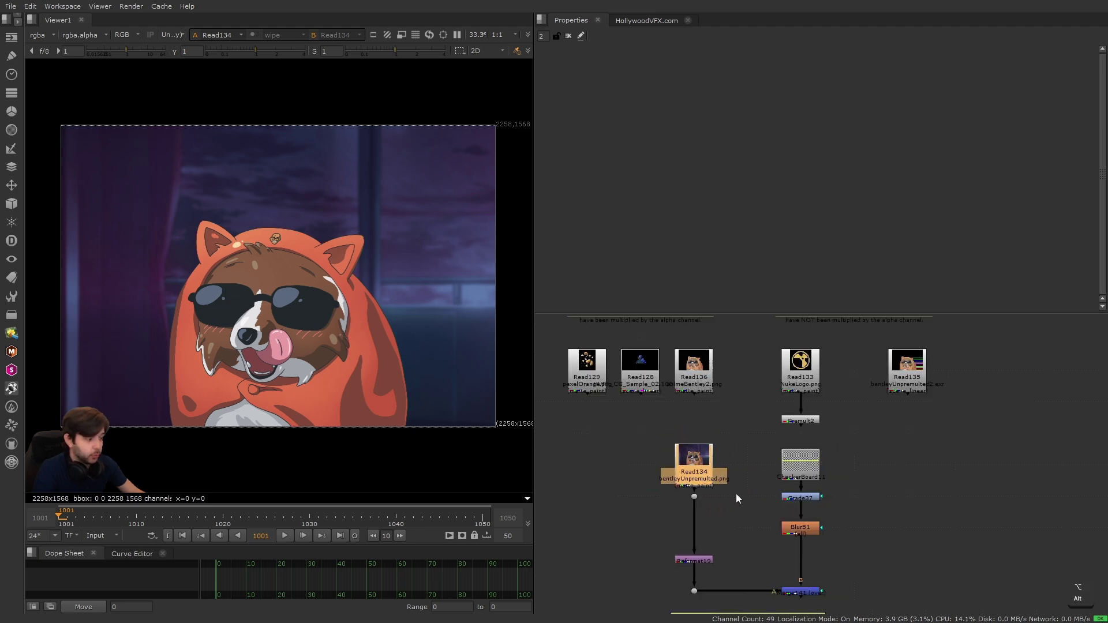
View the merge of bentleyUnpremulted.png over the checkerboard and compare it with the source Read node.
{"action": "middle_click_drag", "start_coordinate": [737, 495], "coordinate": [738, 472]}
{"action": "left_click_drag", "start_coordinate": [727, 535], "coordinate": [832, 592]}
{"action": "key", "text": "1"}
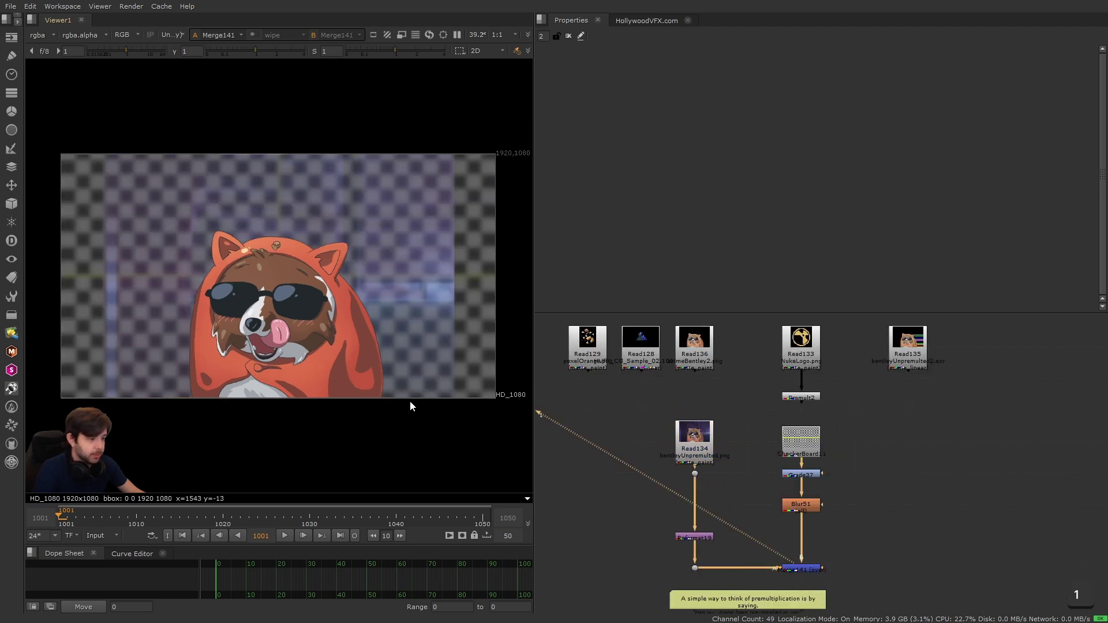
{"action": "left_click", "coordinate": [591, 463]}
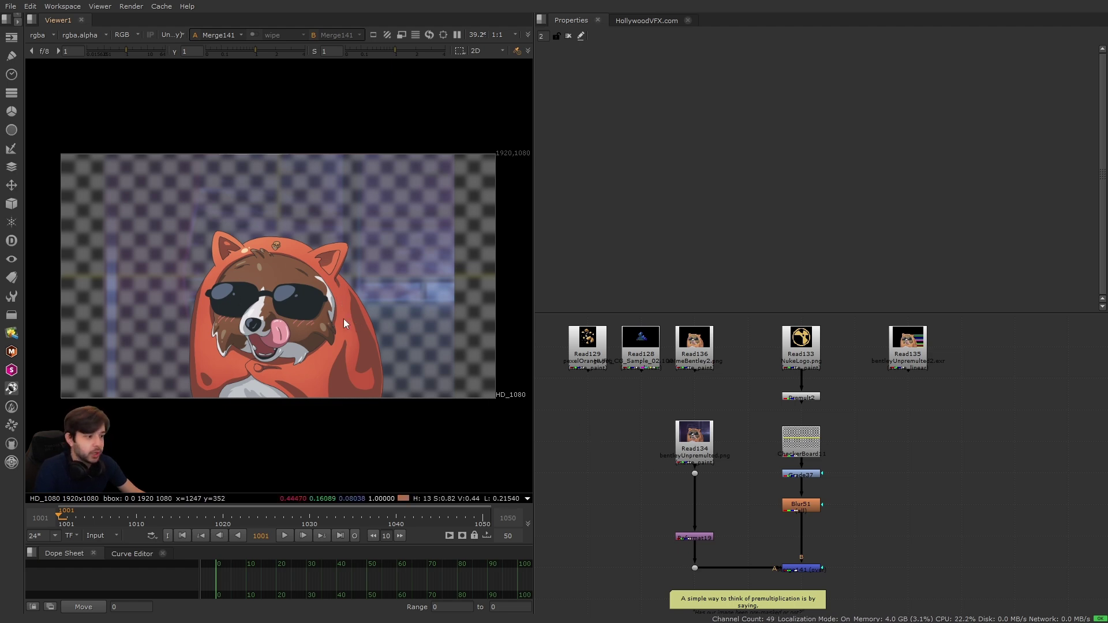
{"action": "left_click", "coordinate": [689, 443]}
{"action": "key", "text": "1"}
{"action": "left_click", "coordinate": [812, 567]}
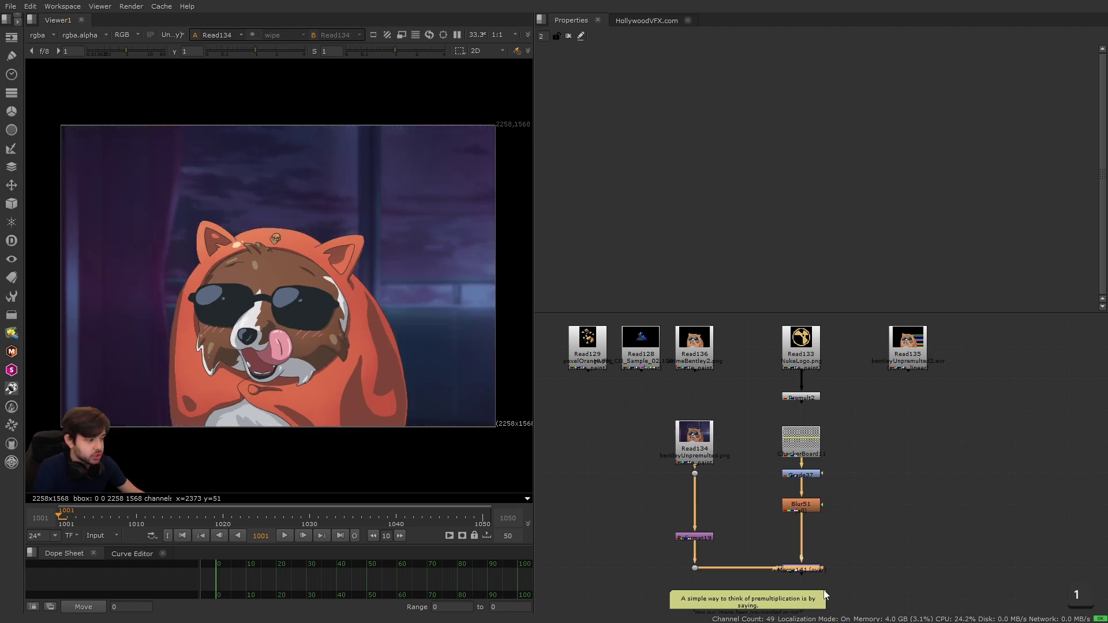
{"action": "key", "text": "1"}
Insert a Shuffle node between the first dot and the Reformat, and check its image and alpha channel.
{"action": "left_click", "coordinate": [673, 483]}
{"action": "key", "text": "Tab"}
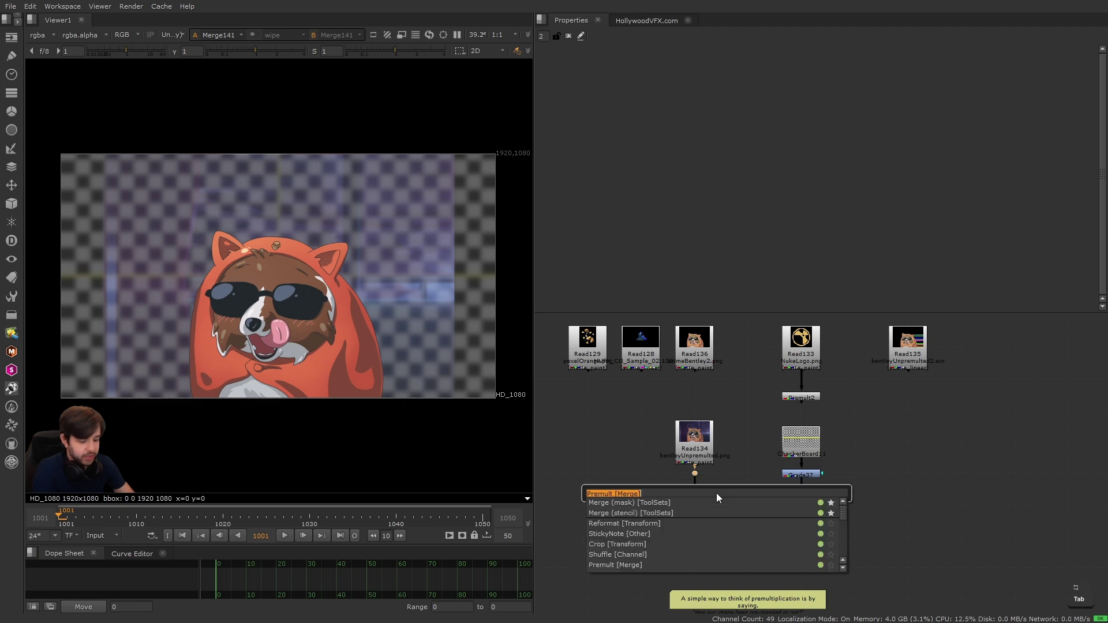
{"action": "type", "text": "shuf"}
{"action": "key", "text": "Return"}
{"action": "key", "text": "1"}
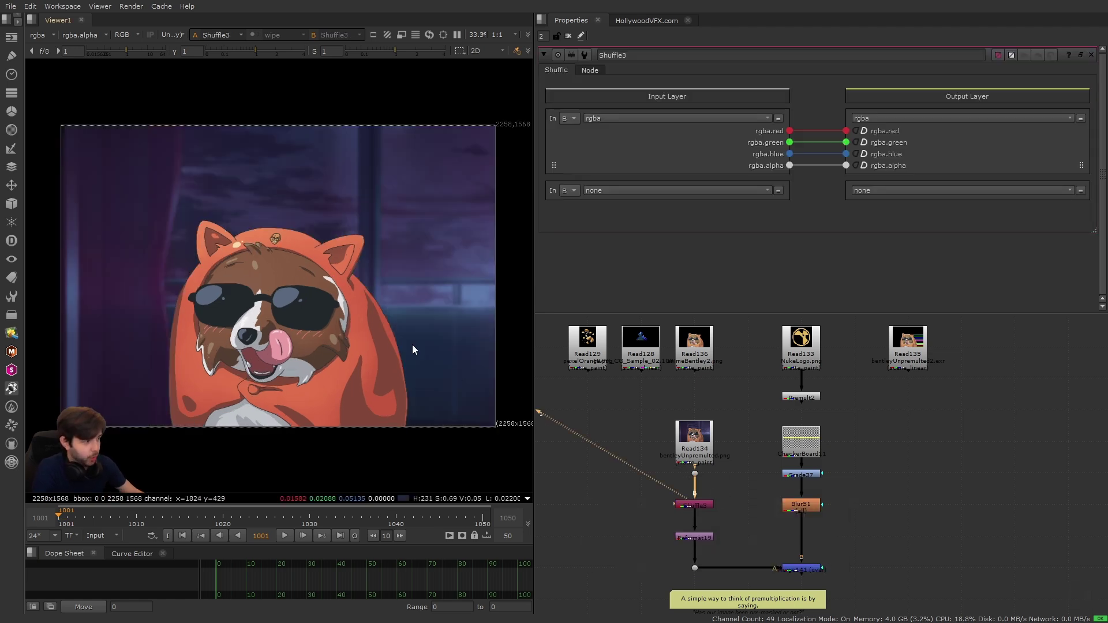
{"action": "key", "text": "a"}
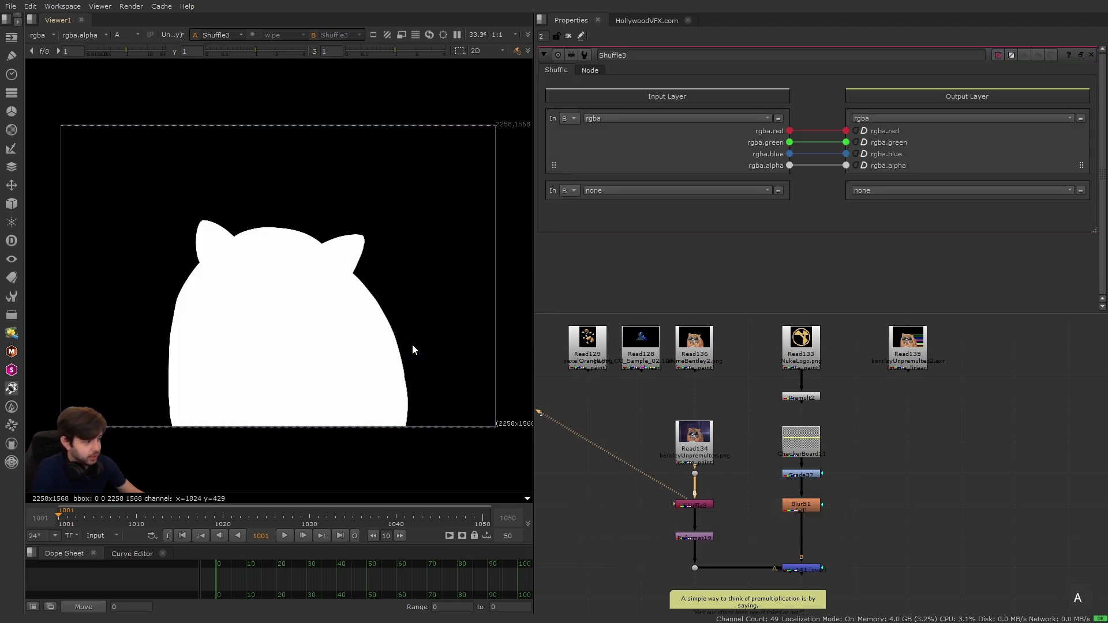
Set the Shuffle's output alpha to solid white and view the merge over the checkerboard.
{"action": "left_click", "coordinate": [864, 165]}
{"action": "key", "text": "a"}
{"action": "key", "text": "1"}
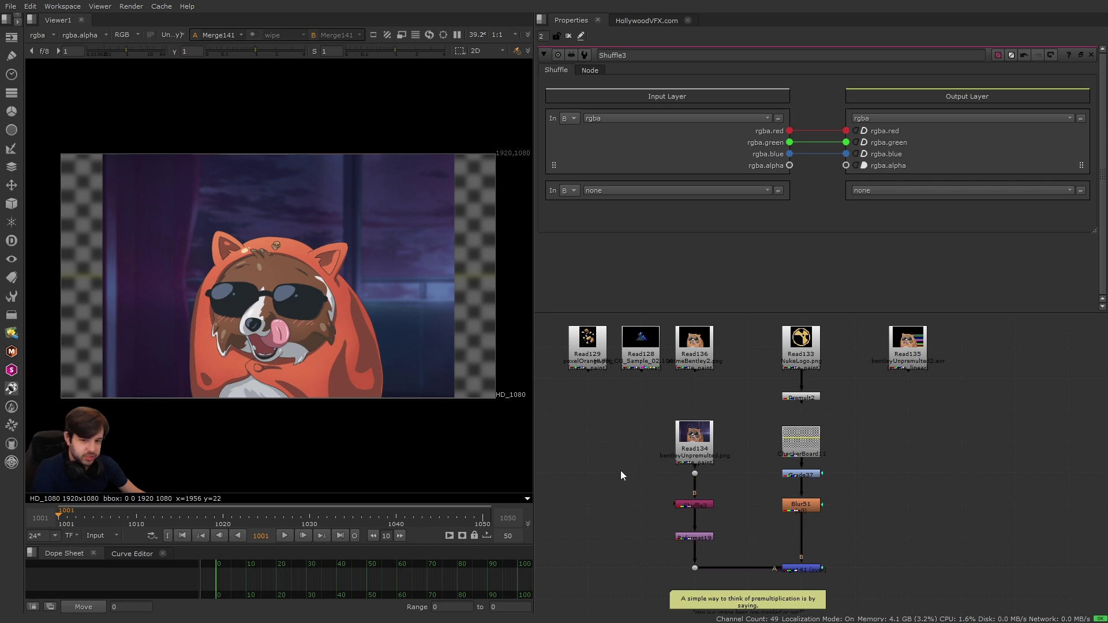
Delete the Shuffle node and try a Premult node after the dot in the bentleyUnpremulted.png branch.
{"action": "left_click_drag", "start_coordinate": [665, 490], "coordinate": [722, 521]}
{"action": "key", "text": "Delete"}
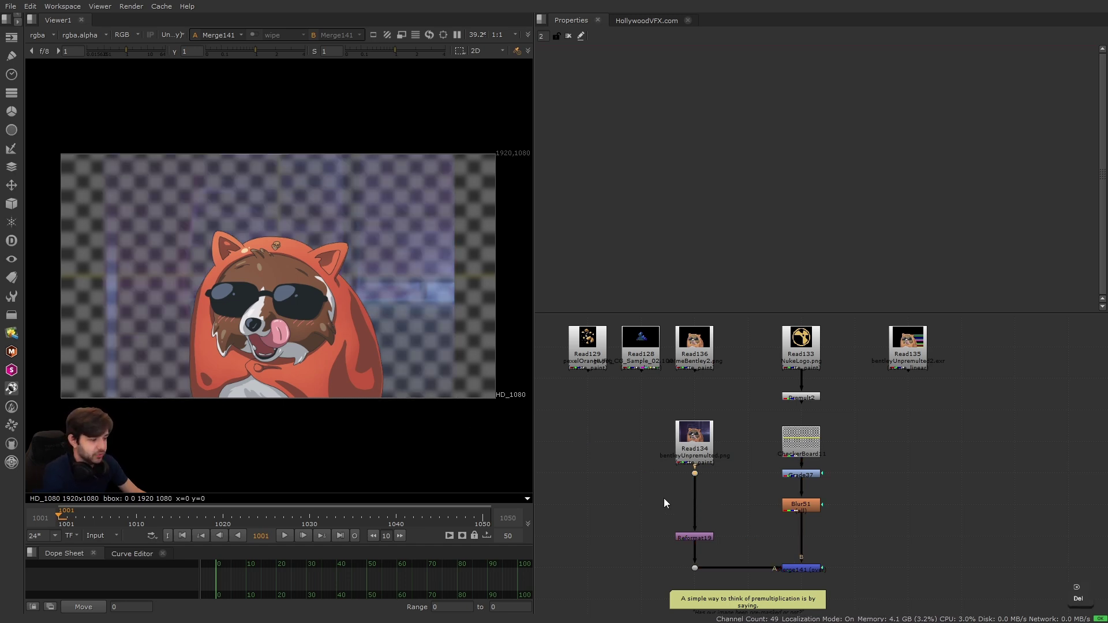
{"action": "left_click_drag", "start_coordinate": [680, 477], "coordinate": [663, 463]}
{"action": "key", "text": "Tab"}
{"action": "type", "text": "prem"}
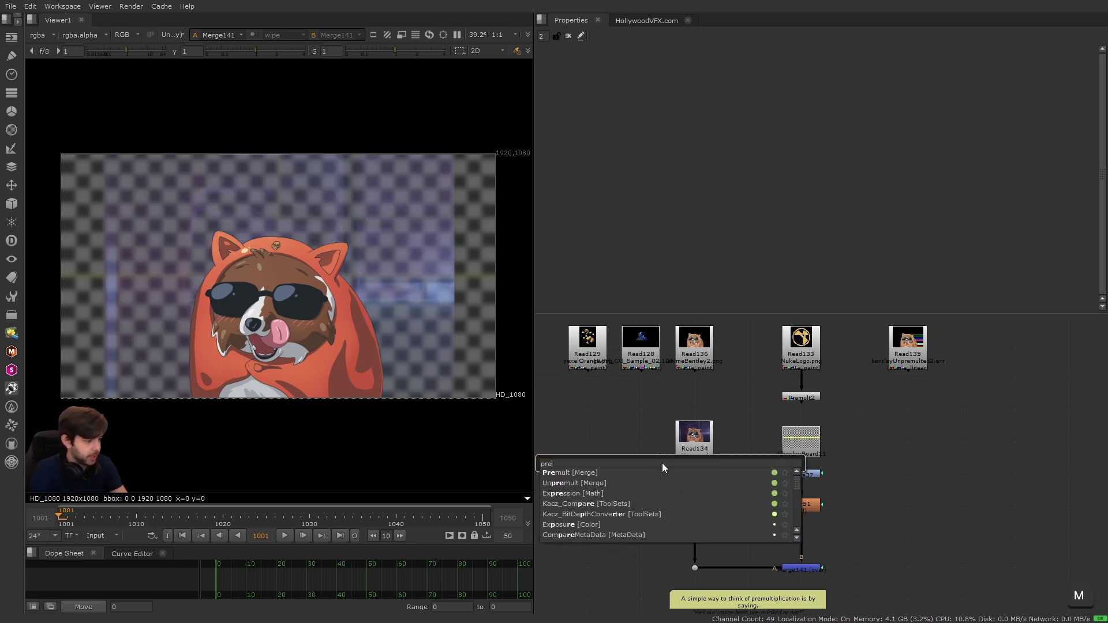
{"action": "key", "text": "Return"}
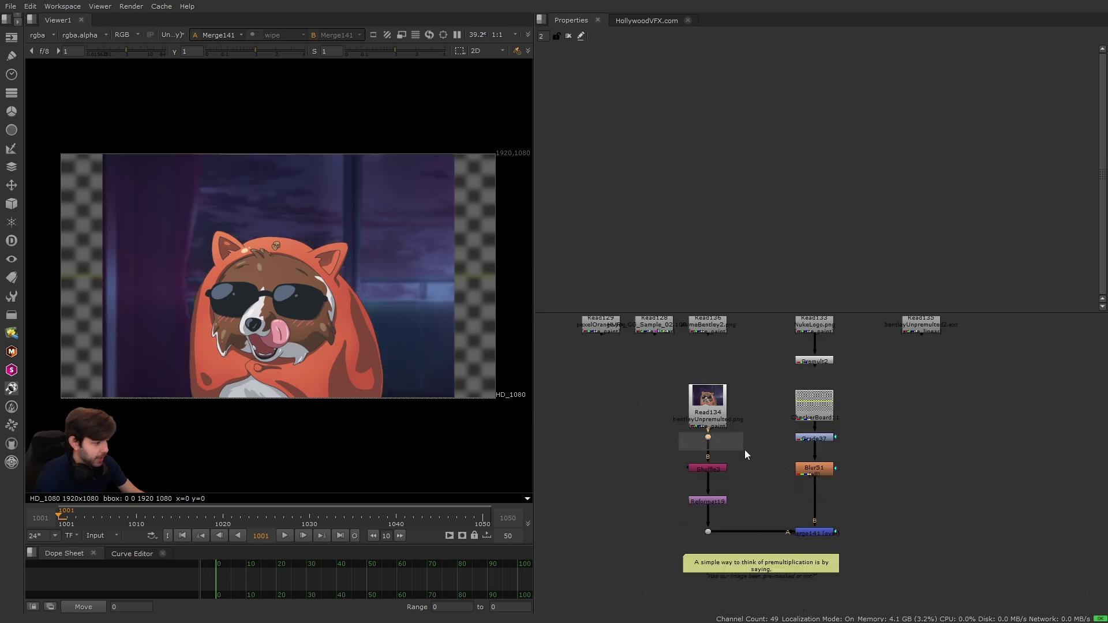
Delete the dot below the bentleyUnpremulted.png Read node and insert a Grade node after the Shuffle.
{"action": "left_click_drag", "start_coordinate": [744, 449], "coordinate": [743, 449]}
{"action": "key", "text": "Delete"}
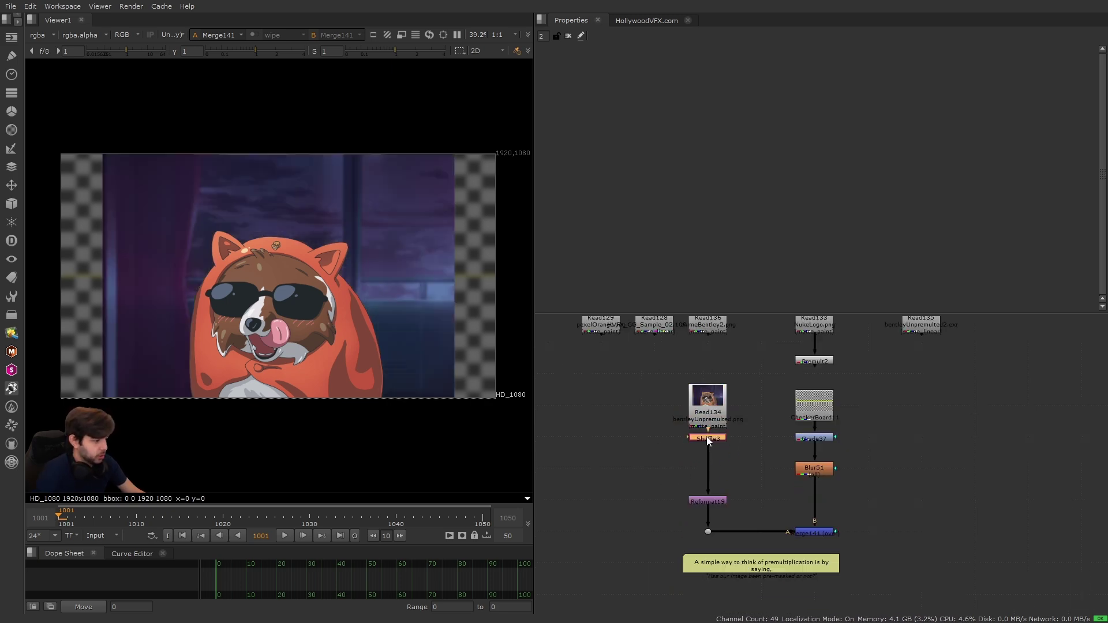
{"action": "key", "text": "g"}
{"action": "scroll", "coordinate": [720, 488], "scroll_direction": "up", "scroll_amount": 2}
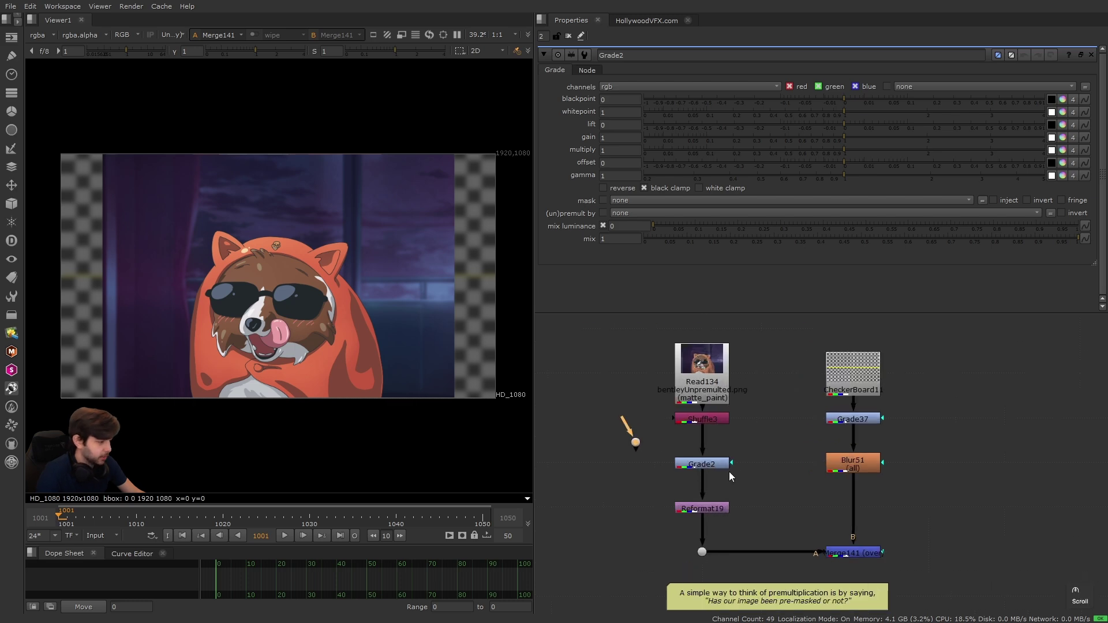
Connect the Grade's mask input to the bentleyUnpremulted.png Read node through aligned dots, checking the source alpha.
{"action": "left_click_drag", "start_coordinate": [669, 467], "coordinate": [698, 371]}
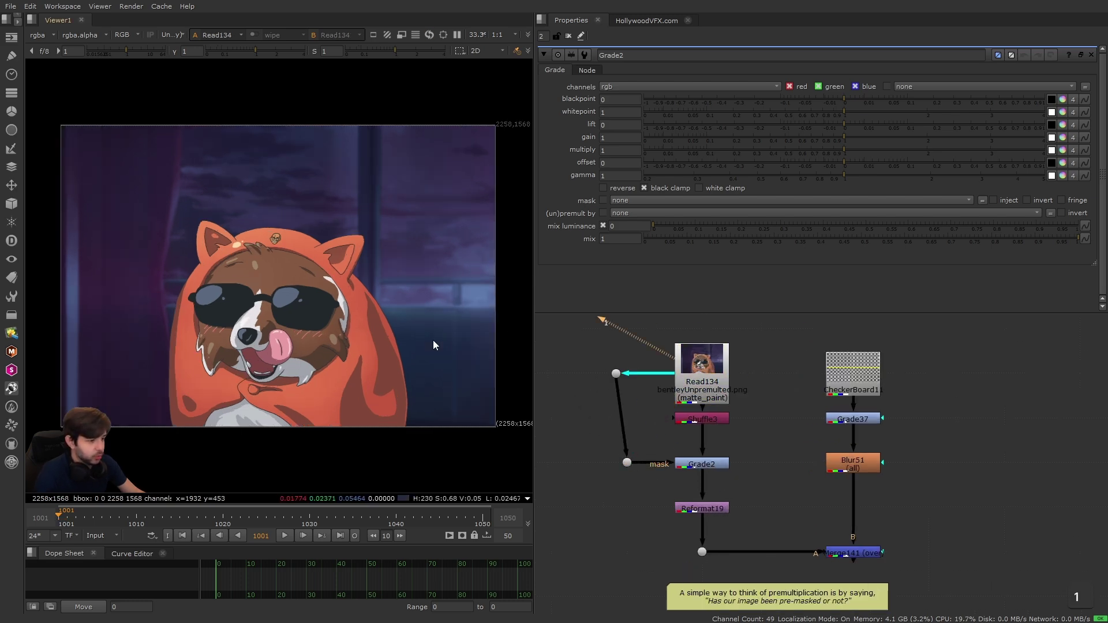
{"action": "key", "text": "a"}
{"action": "key", "text": "a"}
{"action": "left_click_drag", "start_coordinate": [616, 373], "coordinate": [627, 373]}
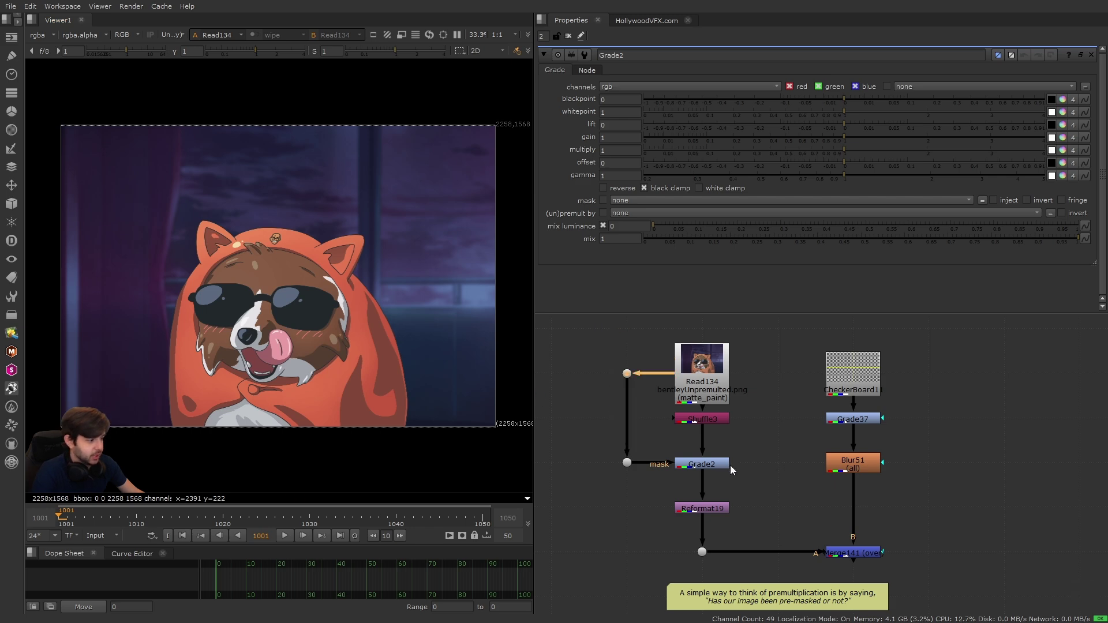
View the merge result and lower the masked Grade's gain.
{"action": "left_click", "coordinate": [837, 550]}
{"action": "key", "text": "1"}
{"action": "left_click", "coordinate": [709, 464]}
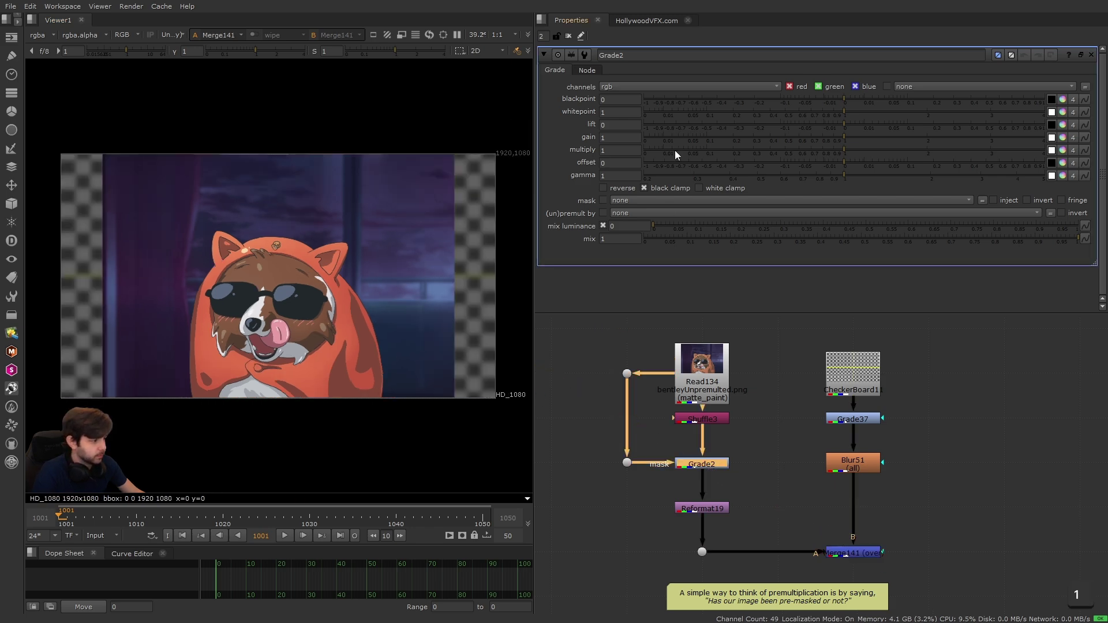
{"action": "left_click_drag", "start_coordinate": [841, 135], "coordinate": [795, 145]}
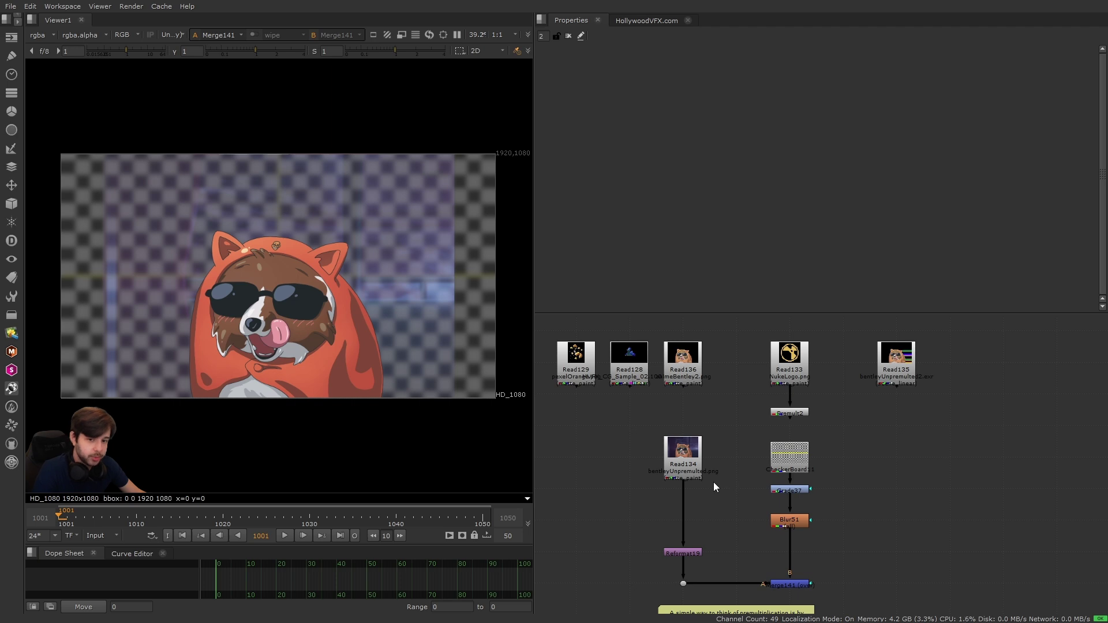
View the bentleyUnpremulted.png image and compare its RGB with its alpha channel.
{"action": "key", "text": "1"}
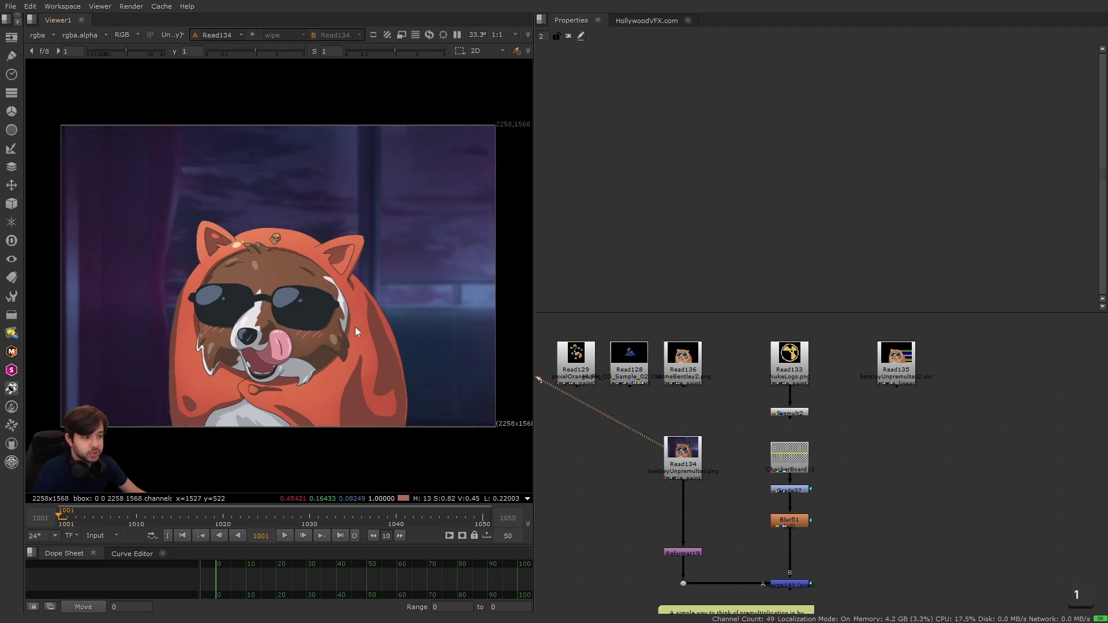
{"action": "key", "text": "a"}
{"action": "key", "text": "a"}
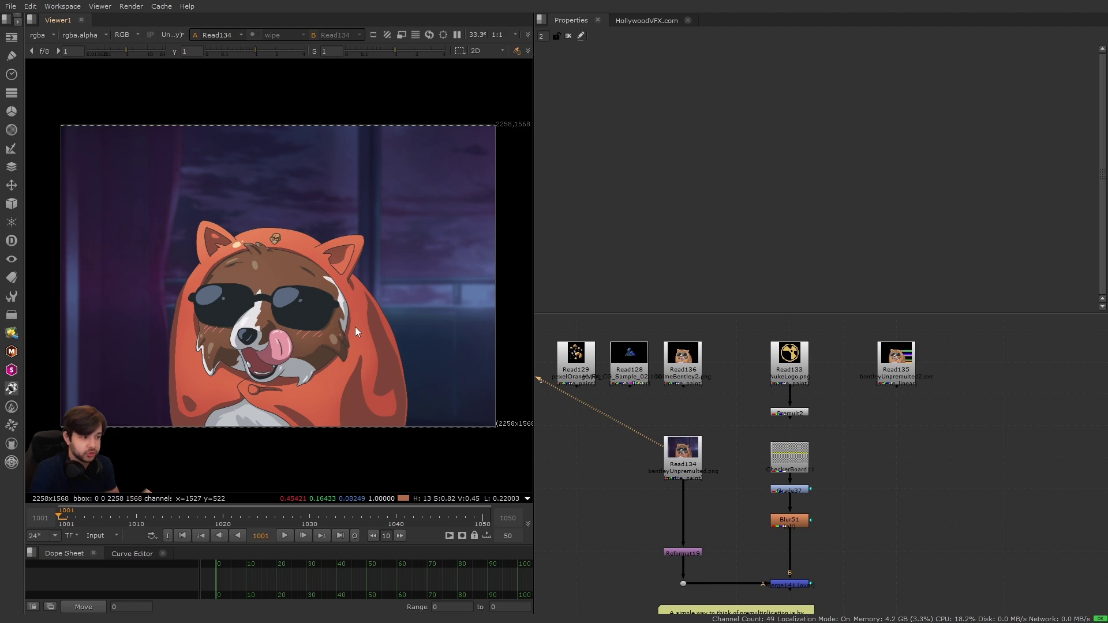
View bentleyUnpremulted2.exr, examine its edge pixels in RGB and alpha, and return to the whole image.
{"action": "key", "text": "1"}
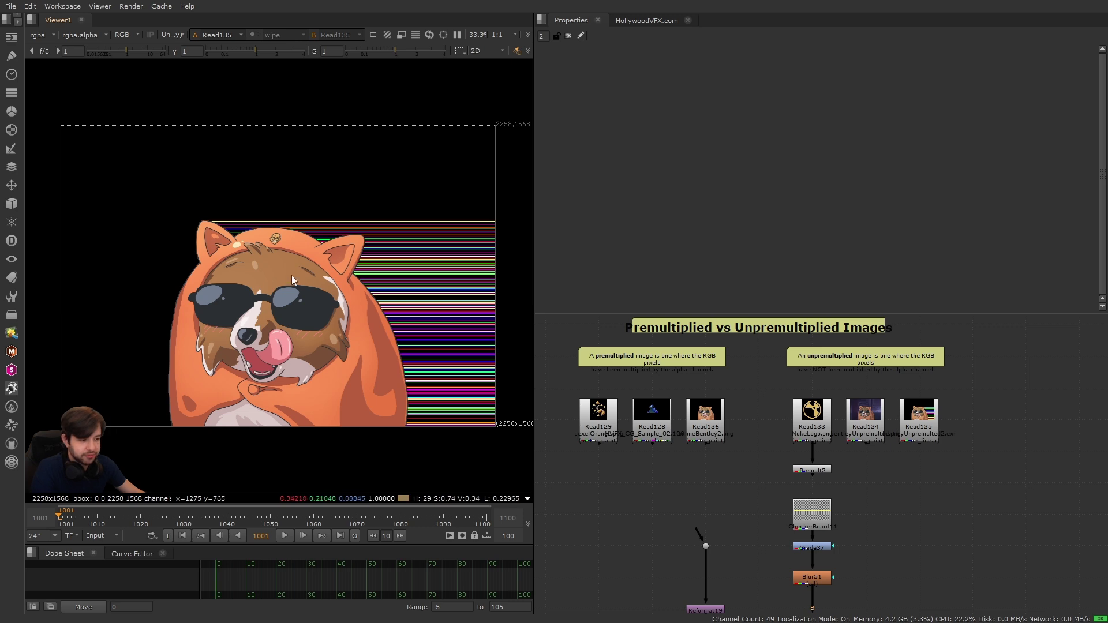
{"action": "scroll", "coordinate": [185, 254], "scroll_direction": "up", "scroll_amount": 8}
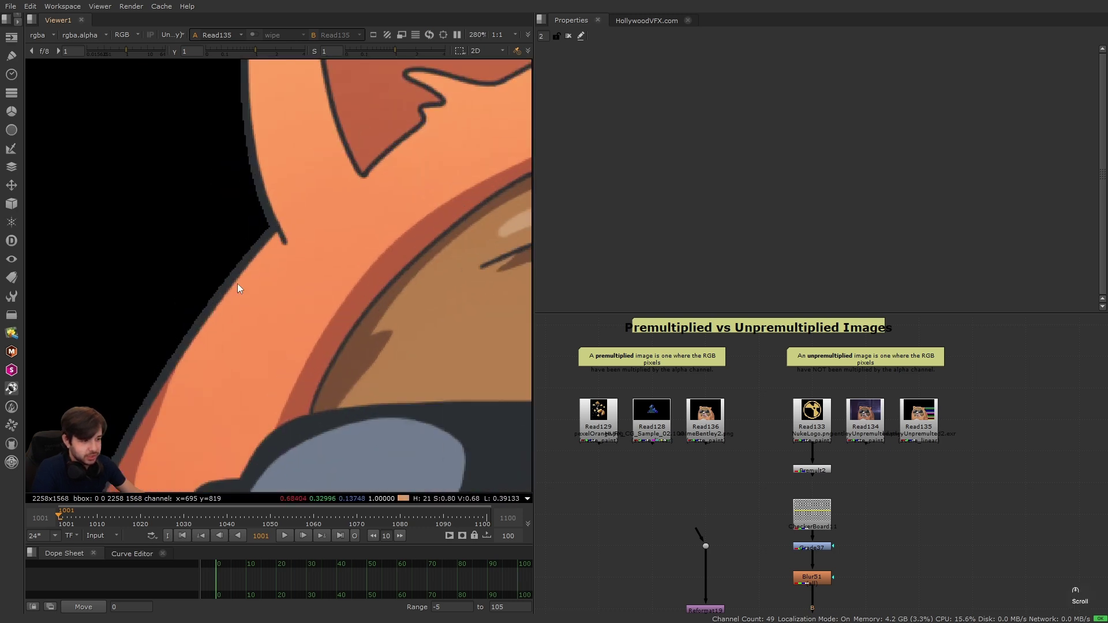
{"action": "scroll", "coordinate": [239, 289], "scroll_direction": "up", "scroll_amount": 4}
{"action": "key", "text": "a"}
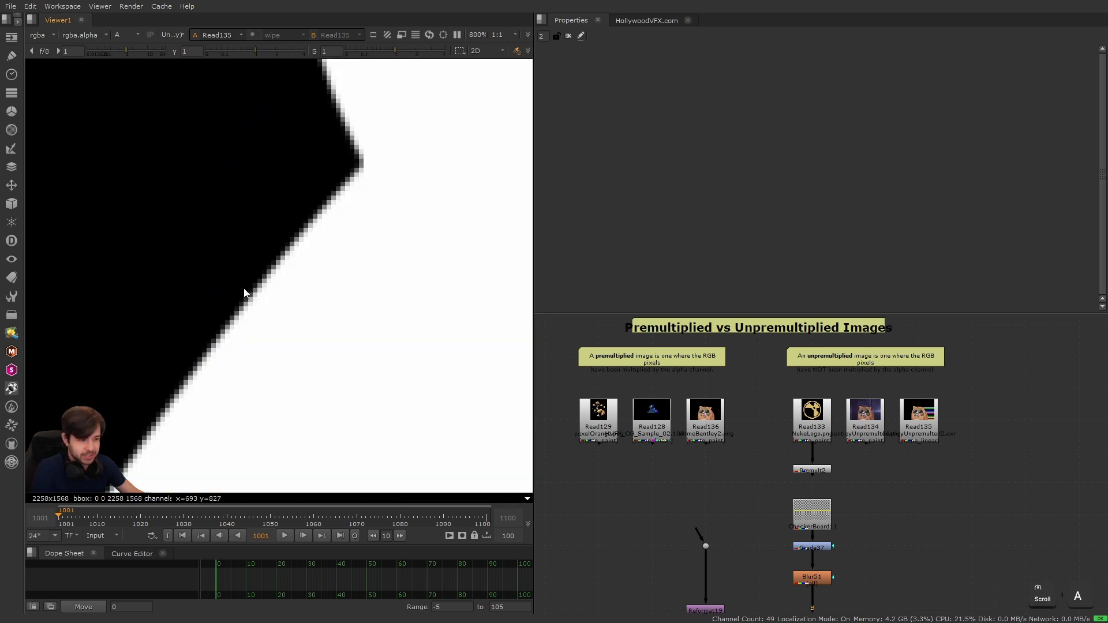
{"action": "key", "text": "a"}
{"action": "scroll", "coordinate": [295, 300], "scroll_direction": "down", "scroll_amount": 9}
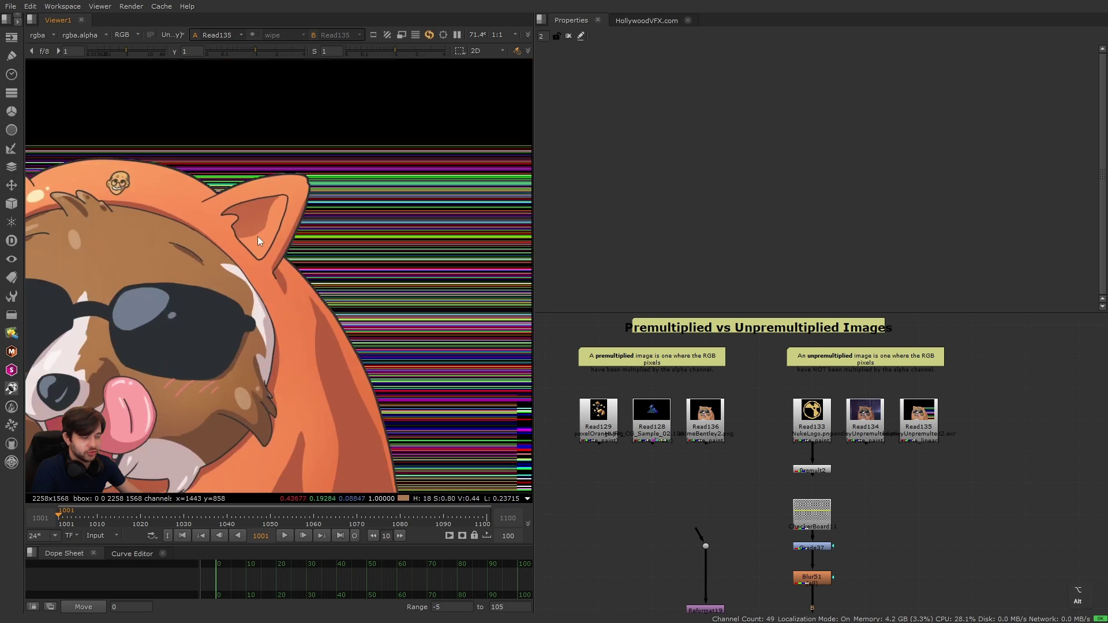
{"action": "scroll", "coordinate": [257, 242], "scroll_direction": "down", "scroll_amount": 4}
{"action": "key", "text": "alt+f"}
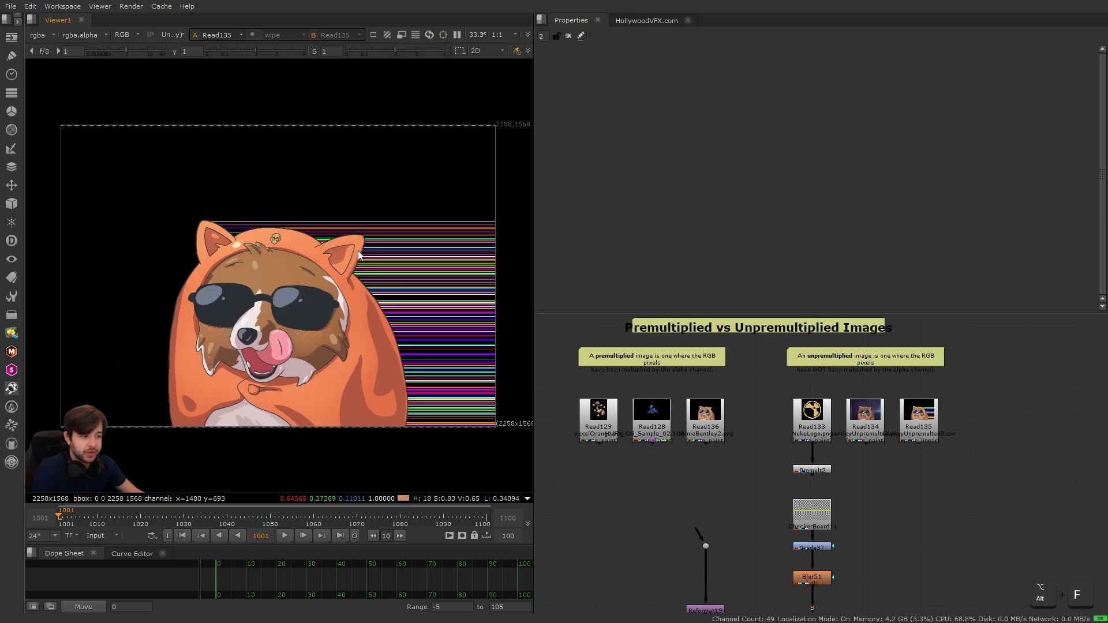
Try a Premult node after the bentleyUnpremulted2.exr Read node and examine the character's edges up close.
{"action": "left_click", "coordinate": [921, 426]}
{"action": "key", "text": "Tab"}
{"action": "type", "text": "premult"}
{"action": "key", "text": "Return"}
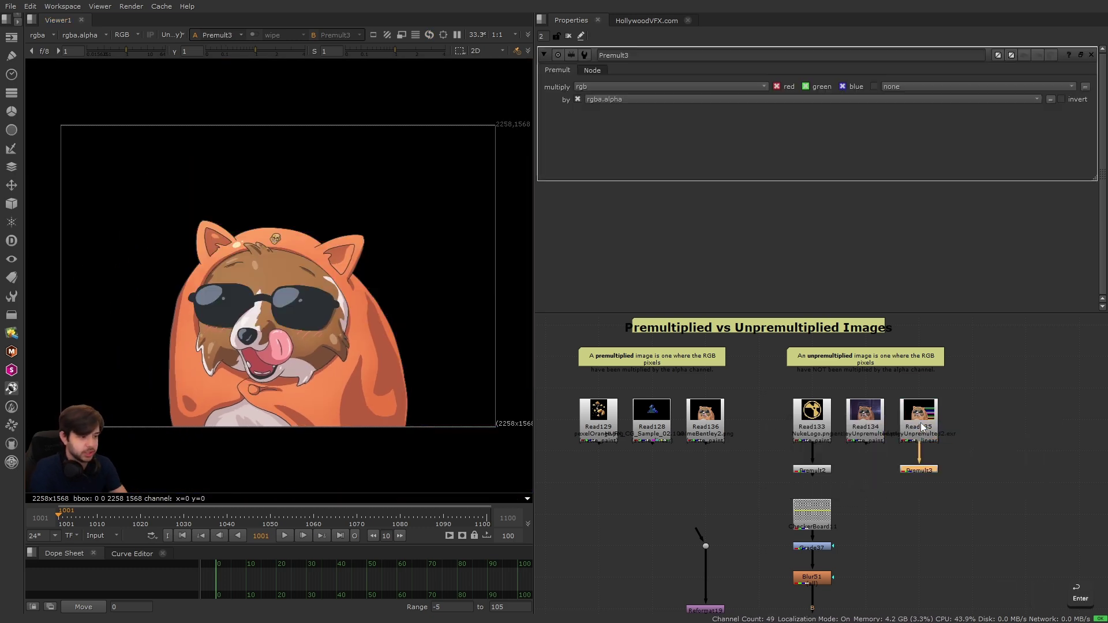
{"action": "scroll", "coordinate": [359, 309], "scroll_direction": "up", "scroll_amount": 8}
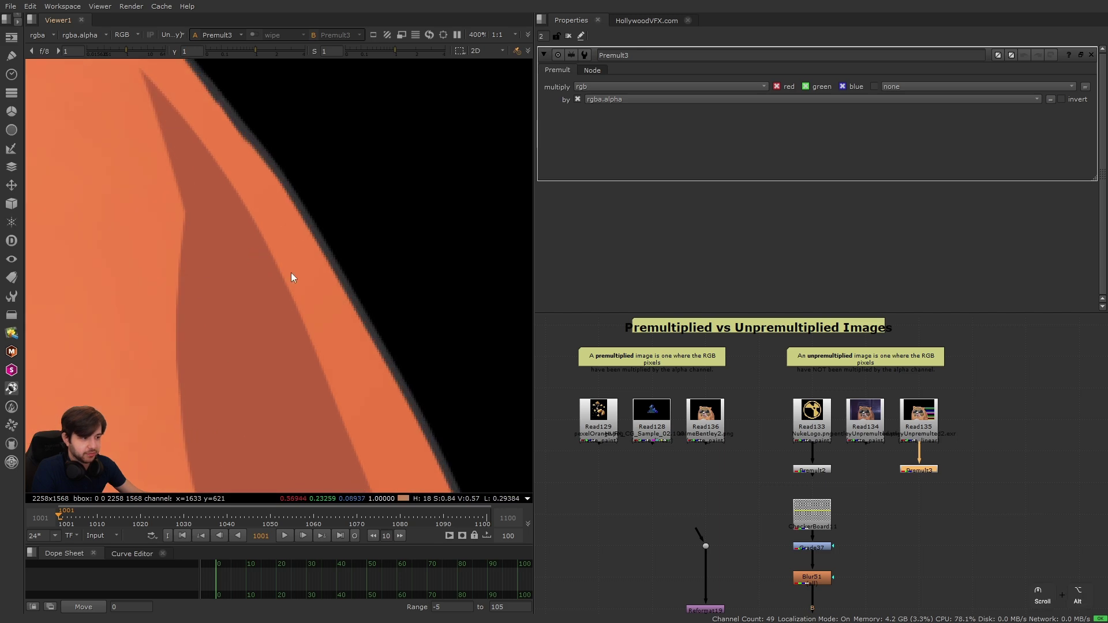
{"action": "scroll", "coordinate": [241, 318], "scroll_direction": "up", "scroll_amount": 3}
{"action": "left_click_drag", "start_coordinate": [241, 317], "coordinate": [307, 369], "text": "alt"}
{"action": "key", "text": "f"}
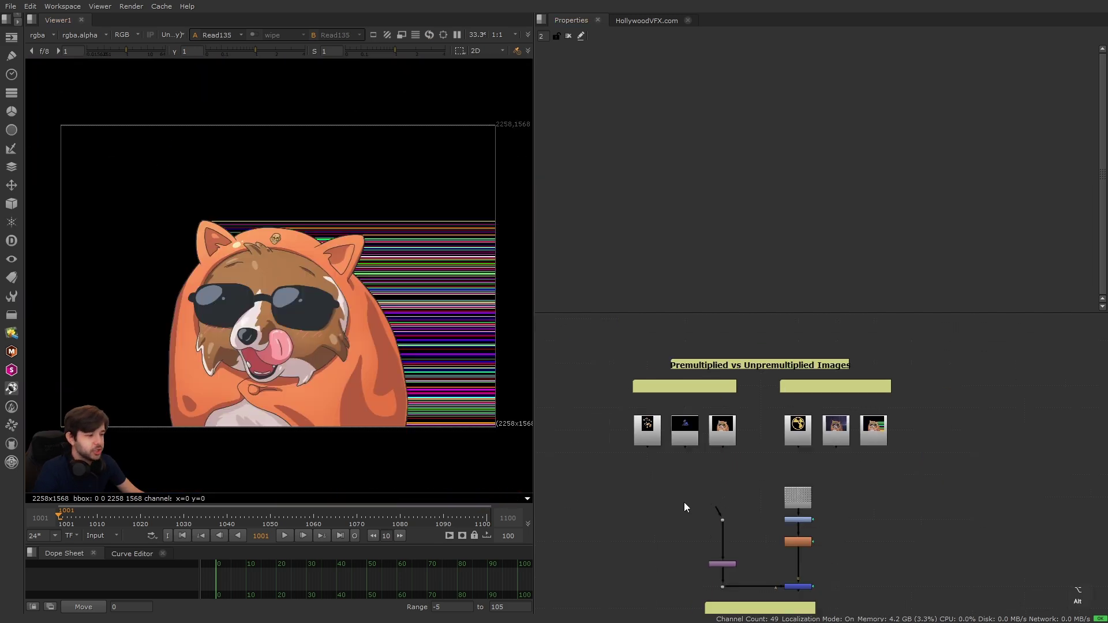
Connect the animeBentley2.png Read node to the merge branch's dot and view the merge over the checkerboard.
{"action": "left_click_drag", "start_coordinate": [685, 507], "coordinate": [734, 466], "text": "alt"}
{"action": "left_click_drag", "start_coordinate": [757, 416], "coordinate": [748, 407]}
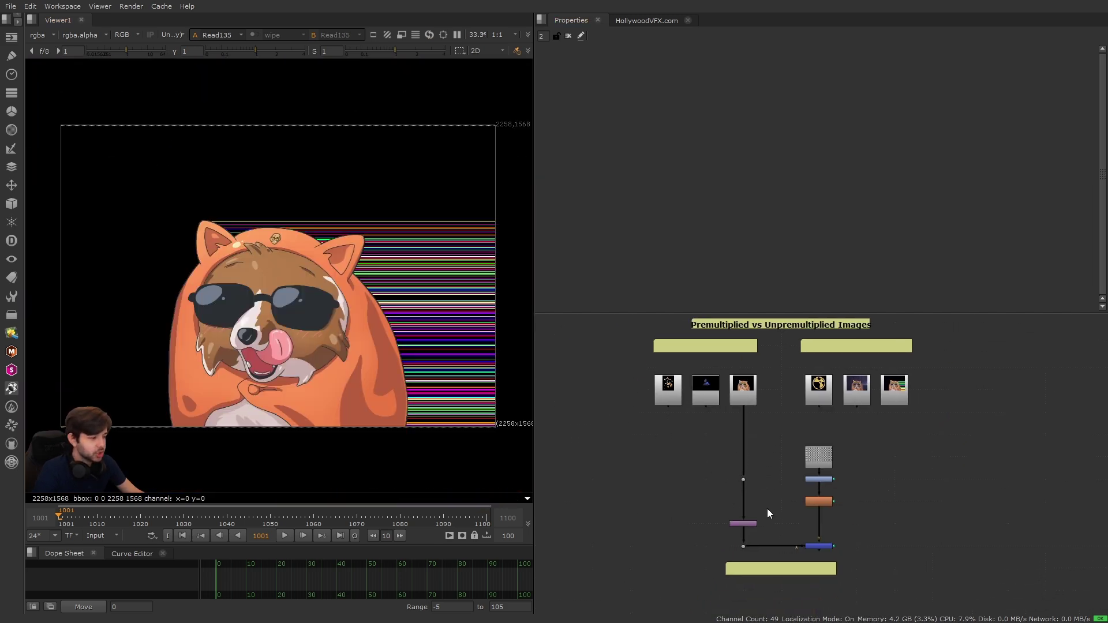
{"action": "left_click_drag", "start_coordinate": [774, 514], "coordinate": [869, 557]}
{"action": "key", "text": "1"}
{"action": "left_click", "coordinate": [701, 486]}
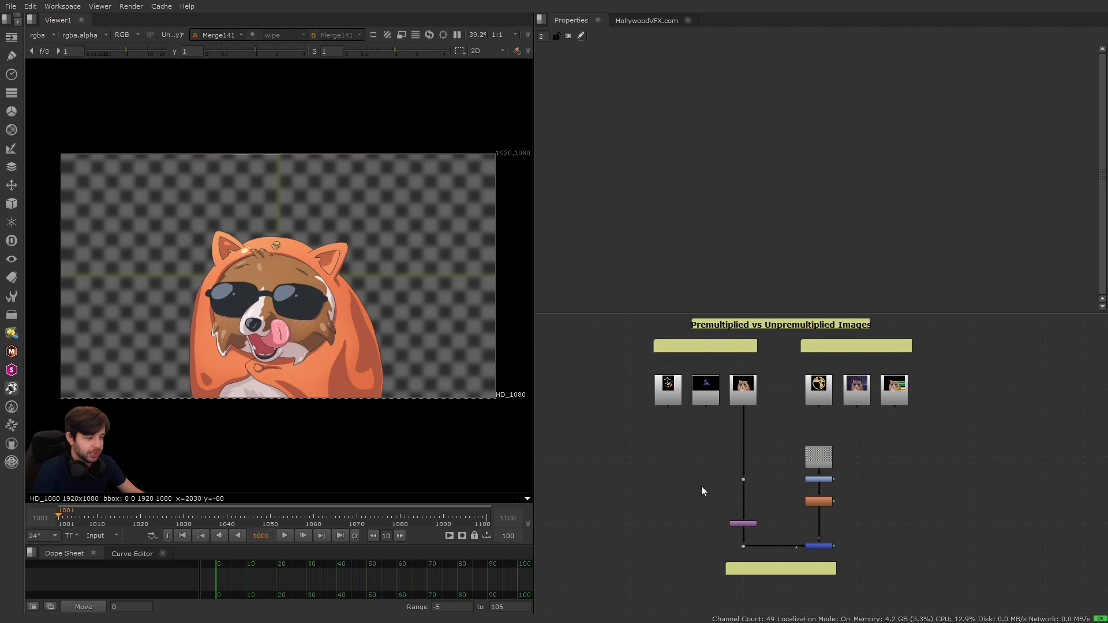
{"action": "scroll", "coordinate": [789, 538], "scroll_direction": "up", "scroll_amount": 3}
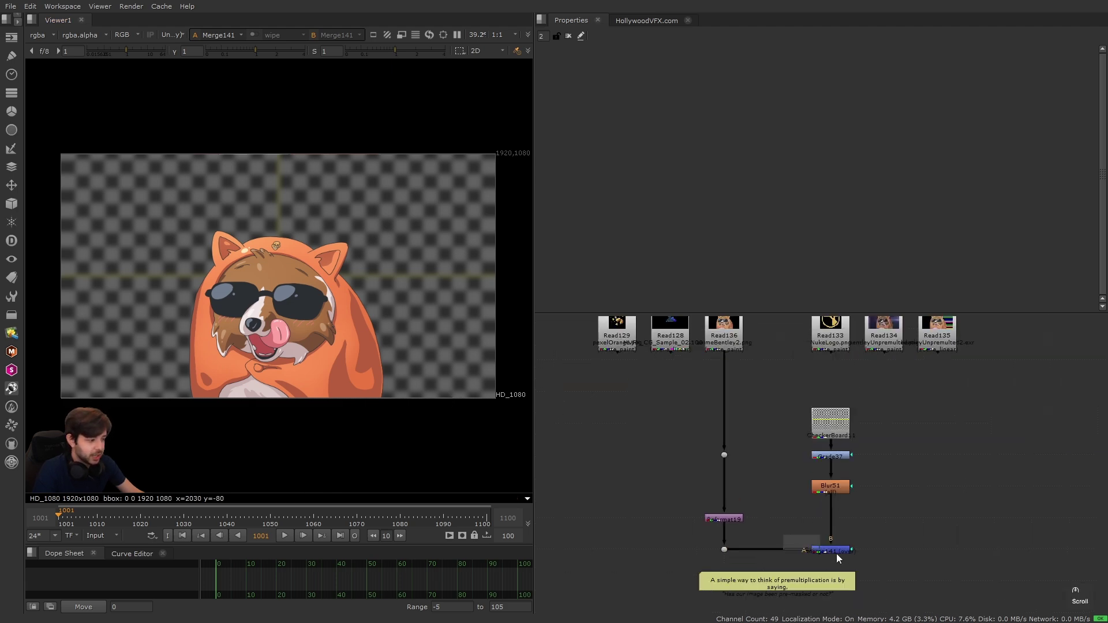
{"action": "left_click", "coordinate": [835, 551]}
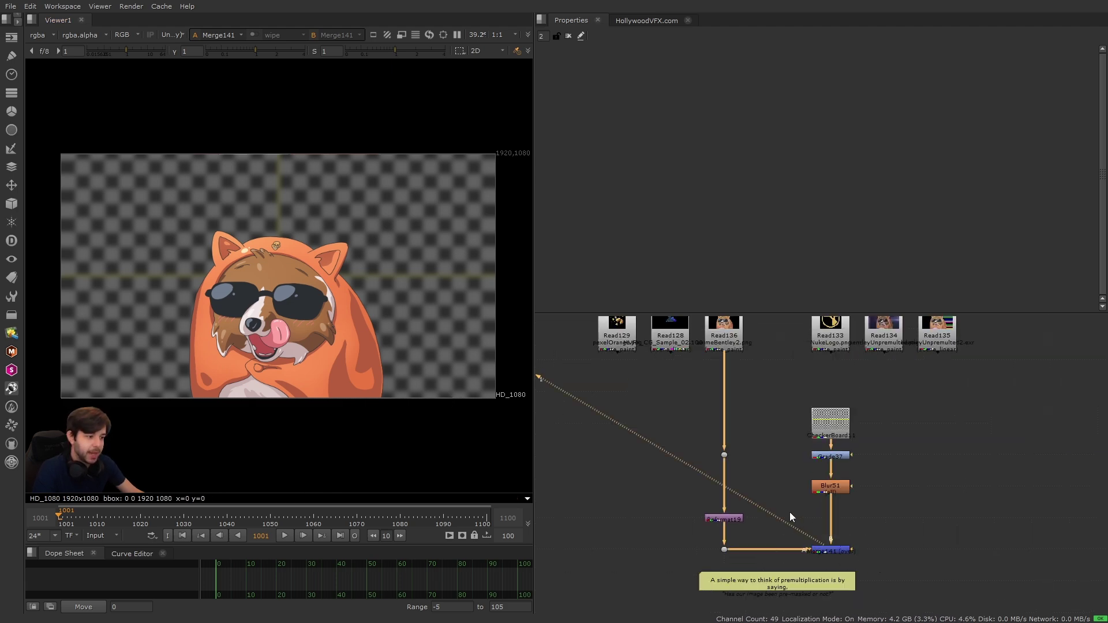
{"action": "left_click", "coordinate": [781, 491]}
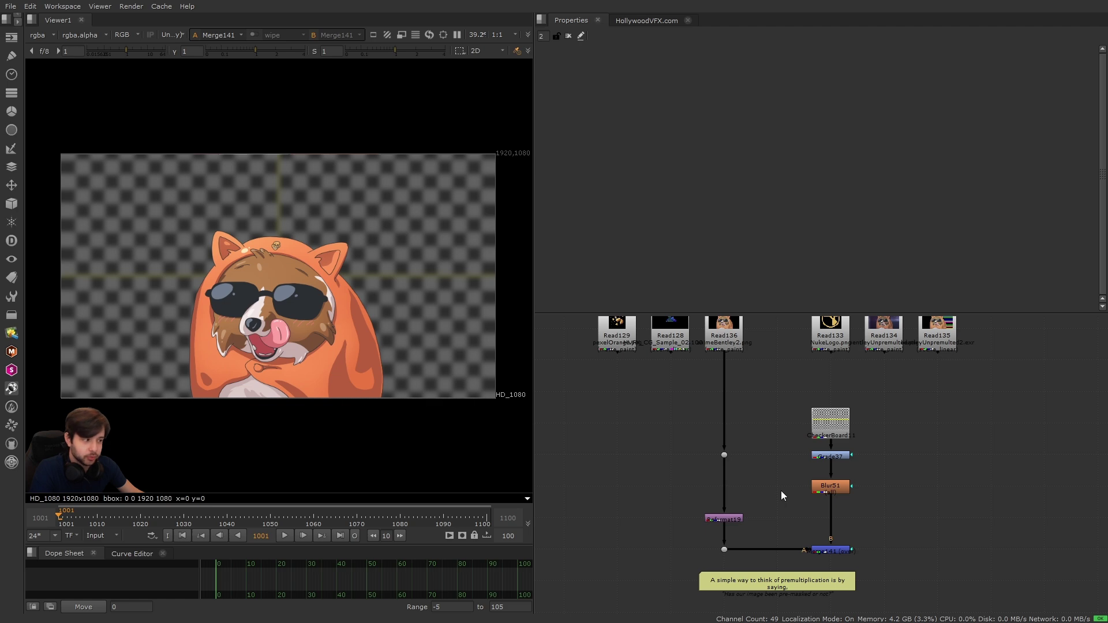
View the premultiplied CG_Sample_02 image from its Read node.
{"action": "scroll", "coordinate": [756, 442], "scroll_direction": "down", "scroll_amount": 2}
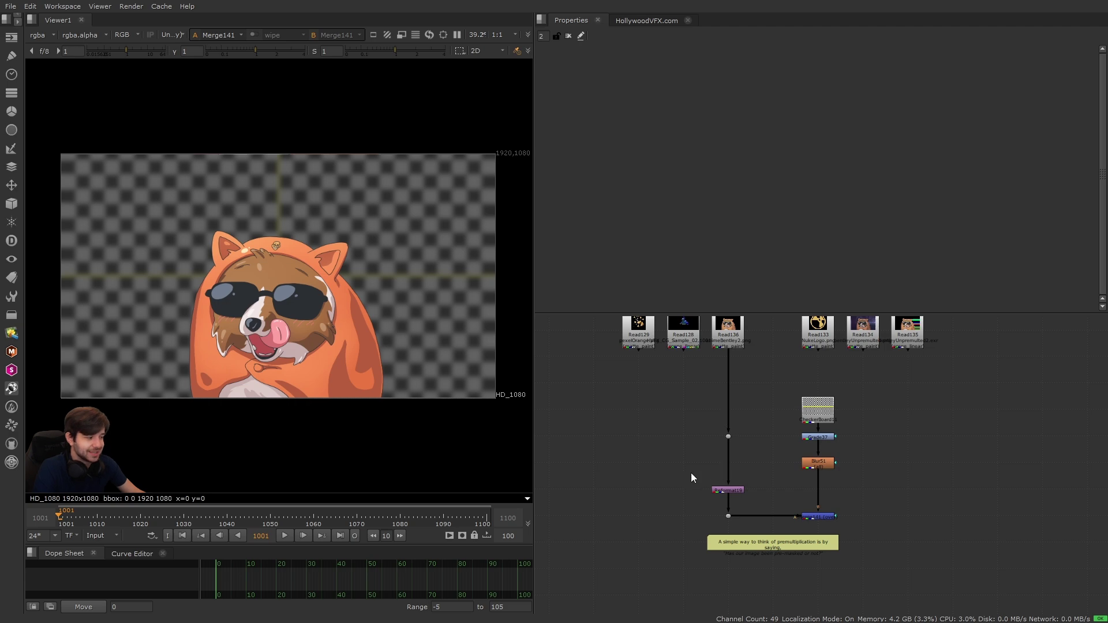
{"action": "scroll", "coordinate": [685, 477], "scroll_direction": "up", "scroll_amount": 2}
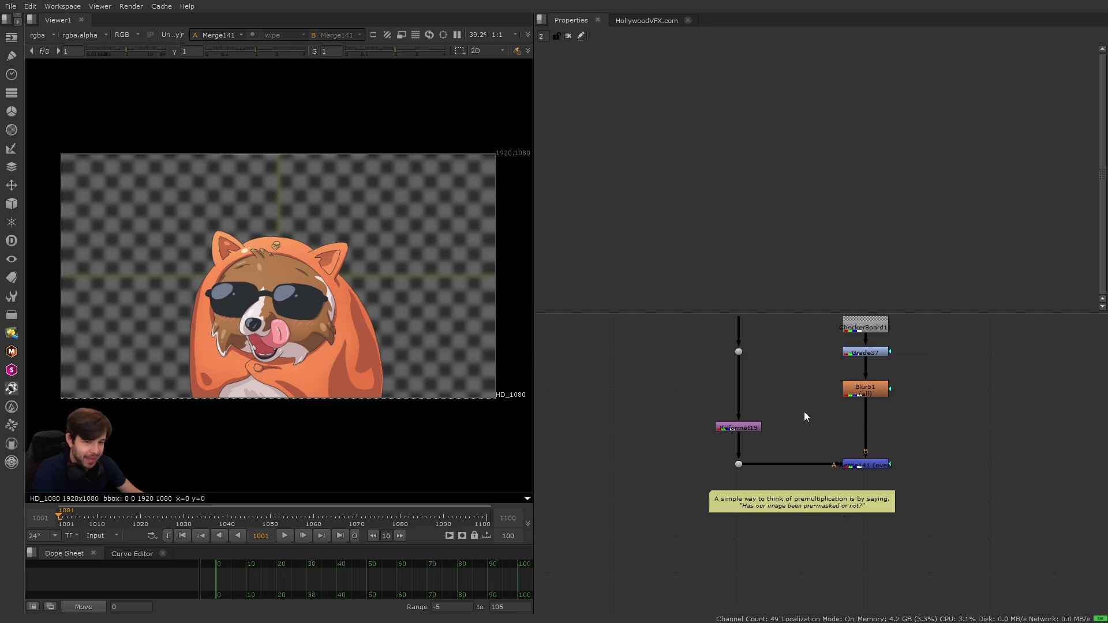
{"action": "scroll", "coordinate": [748, 459], "scroll_direction": "down", "scroll_amount": 2}
{"action": "middle_click_drag", "start_coordinate": [749, 460], "coordinate": [763, 570]}
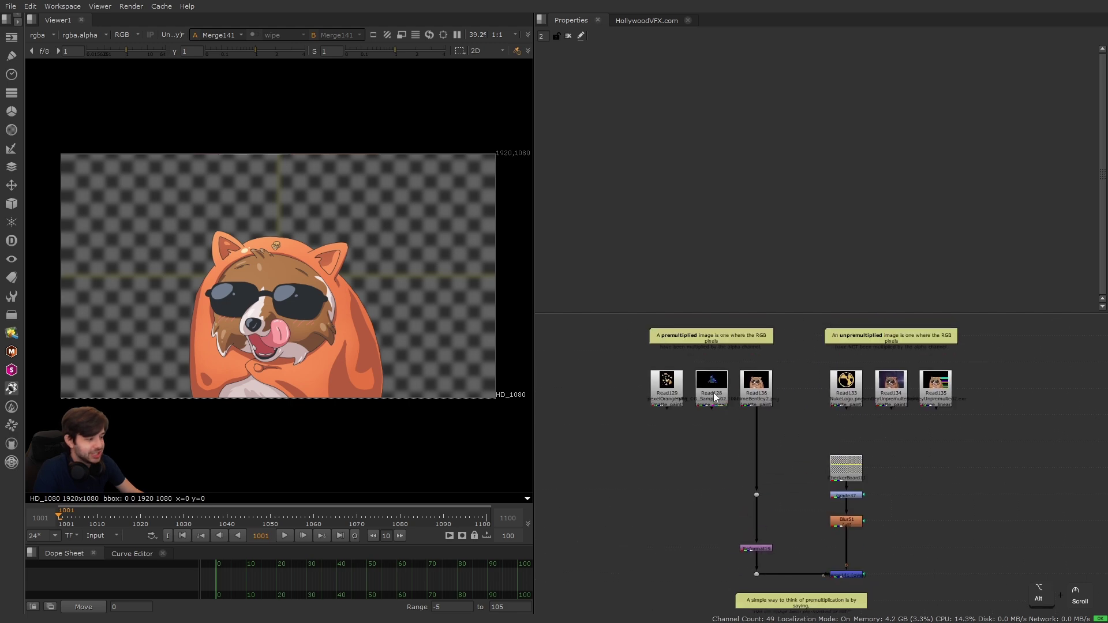
{"action": "left_click", "coordinate": [714, 393]}
{"action": "key", "text": "1"}
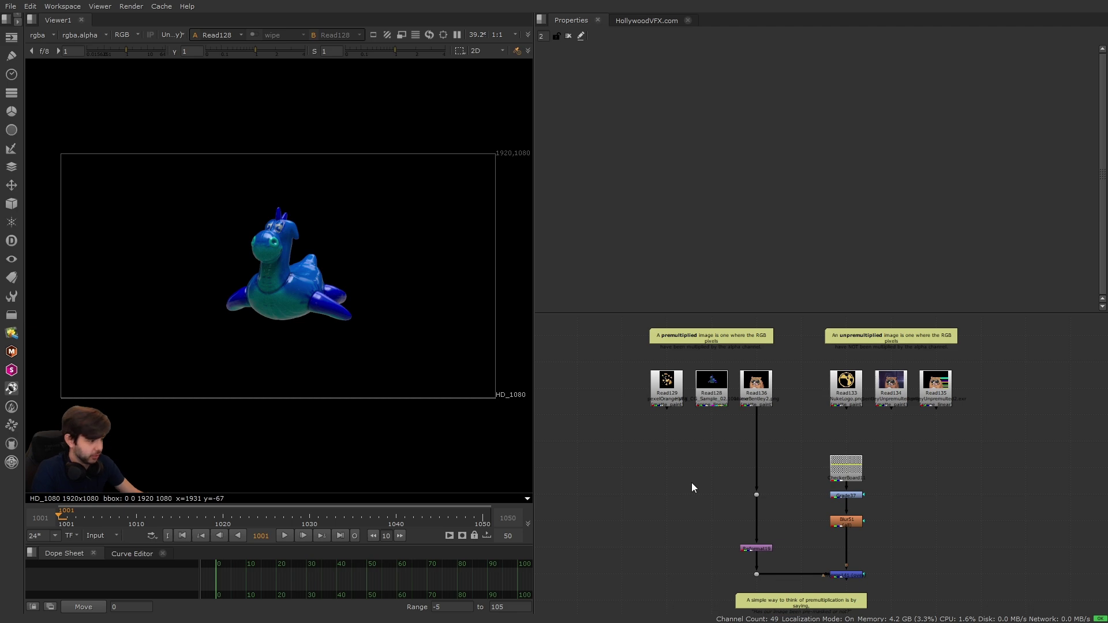
View the final merge of the Mask Shot Example and examine the sunglasses composited onto the yellow bird costume.
{"action": "scroll", "coordinate": [692, 483], "scroll_direction": "down", "scroll_amount": 6, "text": "alt"}
{"action": "scroll", "coordinate": [757, 353], "scroll_direction": "up", "scroll_amount": 6}
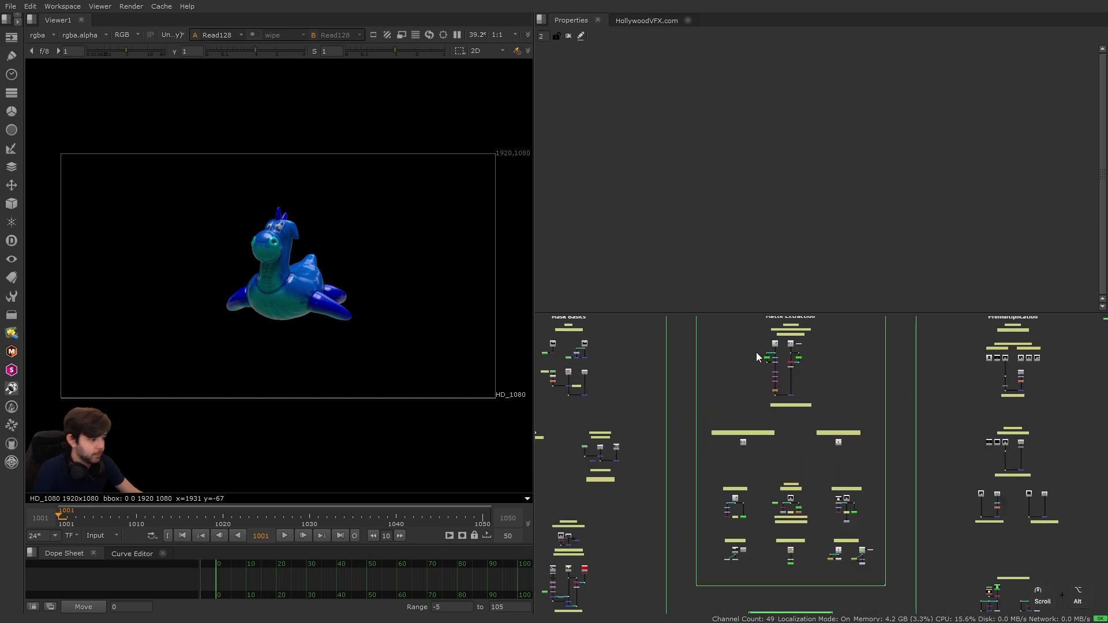
{"action": "key", "text": "1"}
{"action": "key", "text": "f"}
{"action": "scroll", "coordinate": [287, 230], "scroll_direction": "up", "scroll_amount": 5}
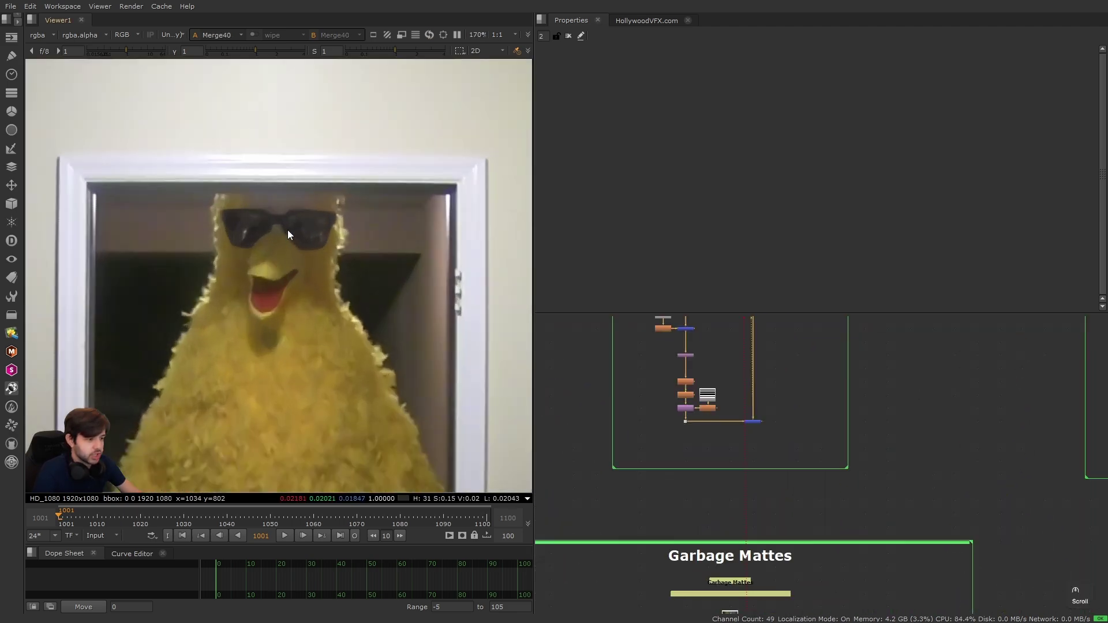
{"action": "scroll", "coordinate": [287, 230], "scroll_direction": "down", "scroll_amount": 2}
{"action": "scroll", "coordinate": [709, 480], "scroll_direction": "up", "scroll_amount": 3}
View the mask merge that isolates the sunglasses and fit its whole frame in the viewer.
{"action": "left_click_drag", "start_coordinate": [773, 531], "coordinate": [766, 491]}
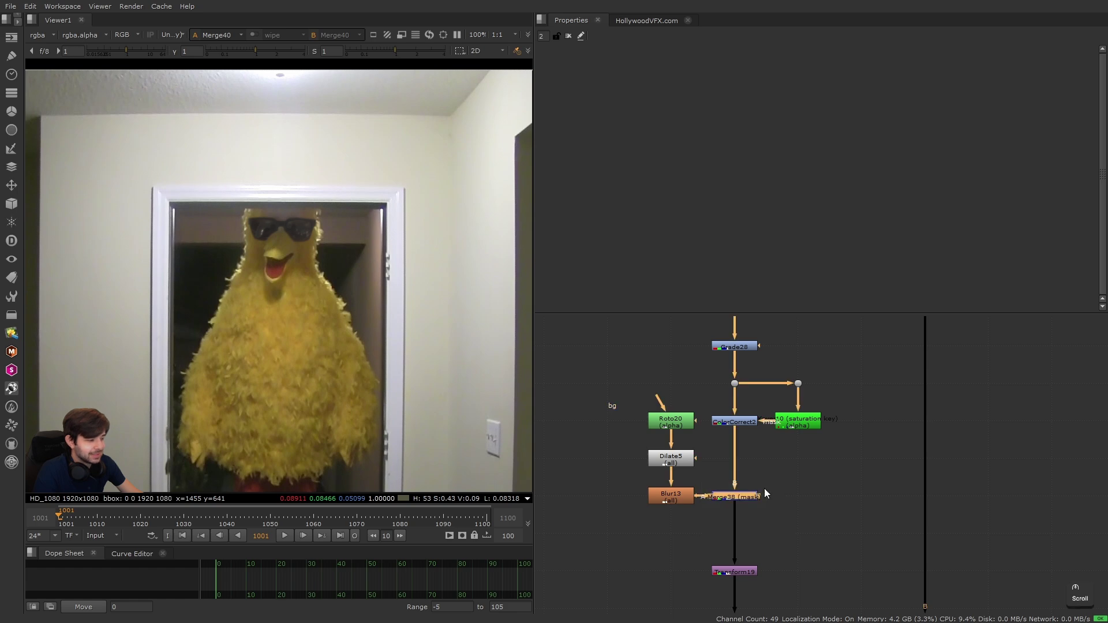
{"action": "key", "text": "1"}
{"action": "key", "text": "f"}
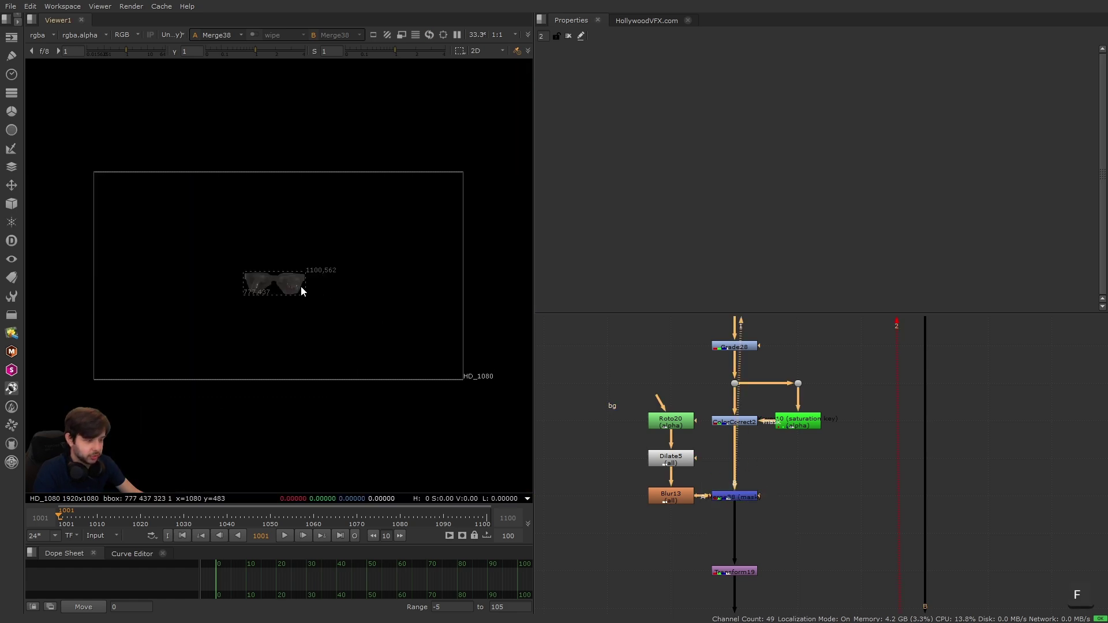
View the unmasked dog image from the ColorCorrect node and compare it with the Grade and ColorCorrect nodes toggled.
{"action": "middle_click_drag", "start_coordinate": [723, 452], "coordinate": [724, 482]}
{"action": "left_click", "coordinate": [738, 451]}
{"action": "key", "text": "1"}
{"action": "left_click_drag", "start_coordinate": [699, 364], "coordinate": [786, 401], "text": "shift"}
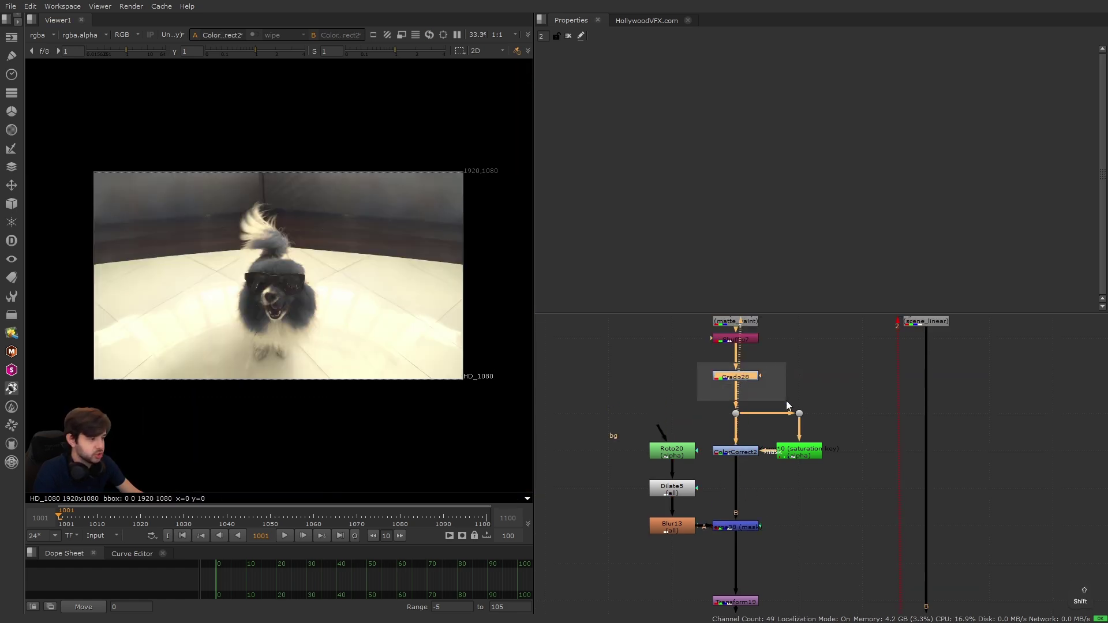
{"action": "key", "text": "d"}
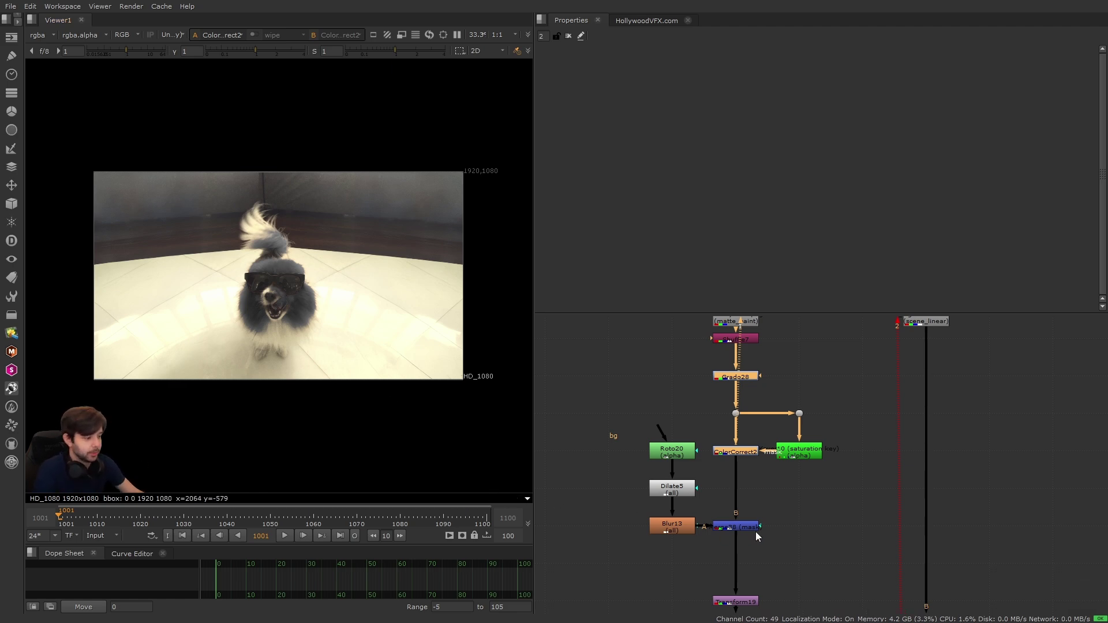
Return to viewing the sunglasses mask merge and check the ColorCorrect node placed above it.
{"action": "left_click", "coordinate": [752, 529]}
{"action": "key", "text": "1"}
{"action": "left_click", "coordinate": [801, 536]}
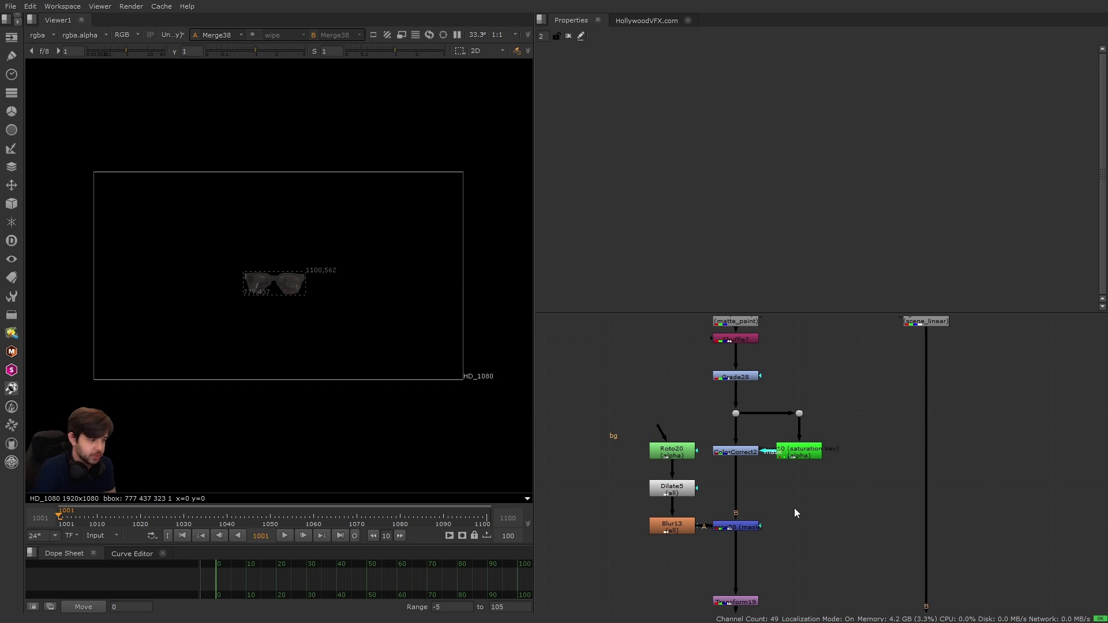
{"action": "left_click_drag", "start_coordinate": [711, 433], "coordinate": [773, 475]}
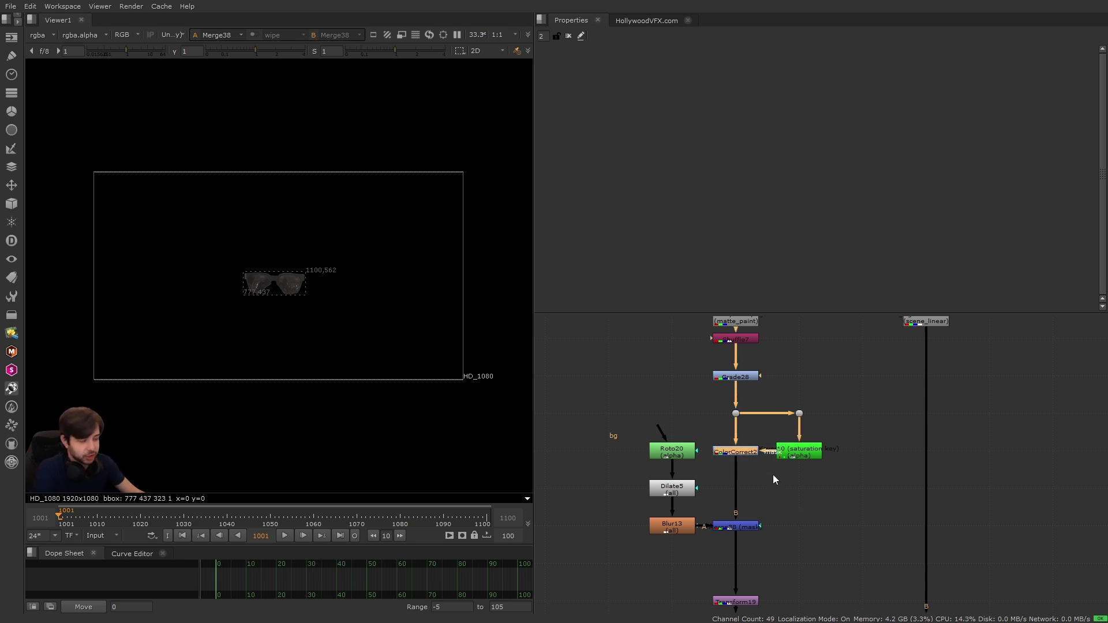
{"action": "left_click", "coordinate": [774, 475]}
Go to the Unpremultiplication section and view the merge of animeBentley2.png over the checkerboard.
{"action": "scroll", "coordinate": [773, 475], "scroll_direction": "down", "scroll_amount": 5}
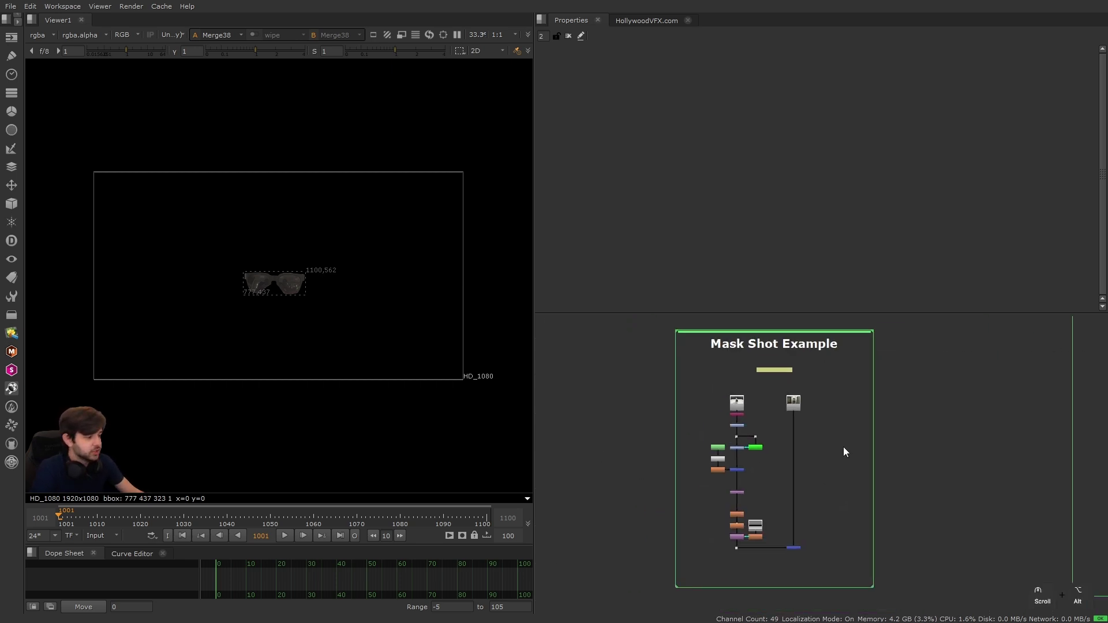
{"action": "scroll", "coordinate": [725, 438], "scroll_direction": "down", "scroll_amount": 3}
{"action": "left_click_drag", "start_coordinate": [843, 447], "coordinate": [705, 412], "text": "alt"}
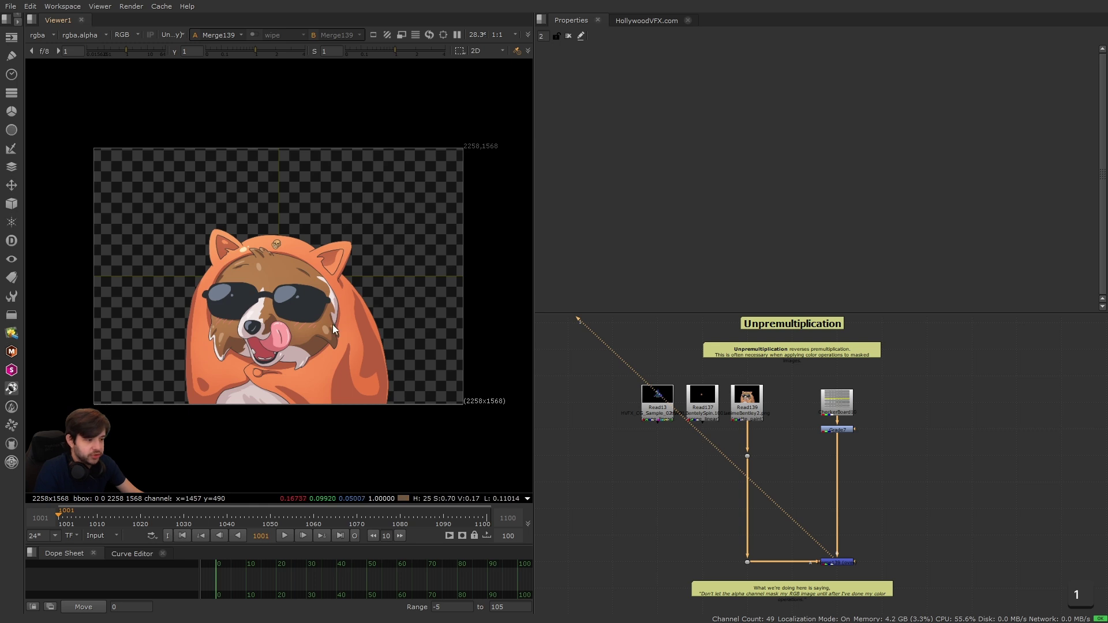
{"action": "left_click", "coordinate": [684, 491]}
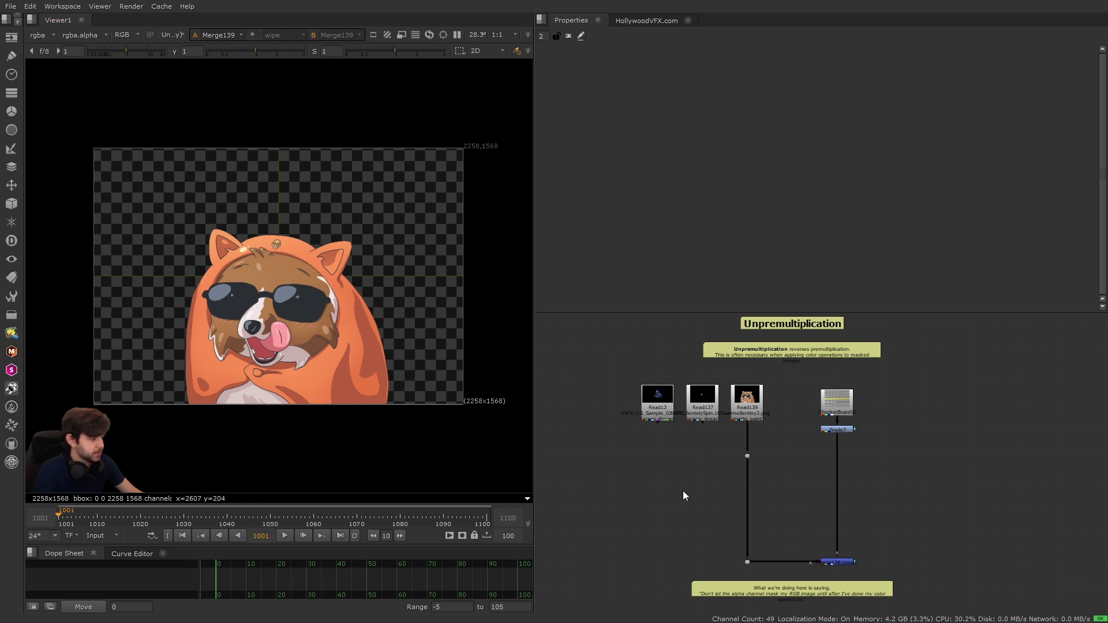
Insert a Grade node between the two dots of the animeBentley2.png branch.
{"action": "scroll", "coordinate": [711, 472], "scroll_direction": "up", "scroll_amount": 3}
{"action": "left_click_drag", "start_coordinate": [701, 415], "coordinate": [757, 536]}
{"action": "key", "text": "g"}
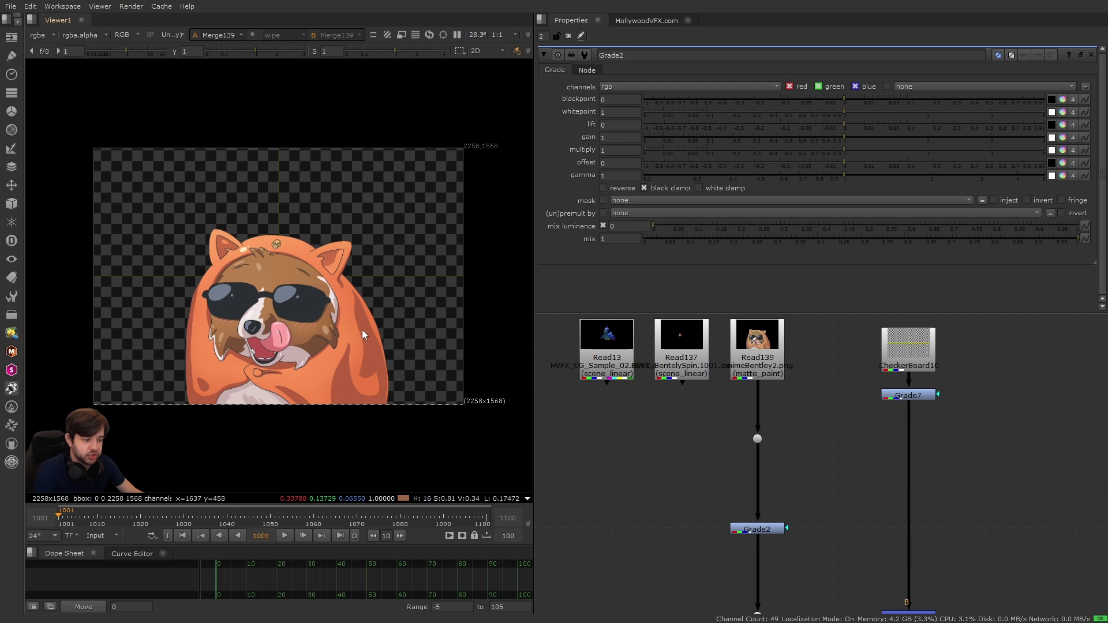
Try a gain of 4 on the new Grade node and reset the gain to its default.
{"action": "left_click", "coordinate": [345, 317], "text": "ctrl"}
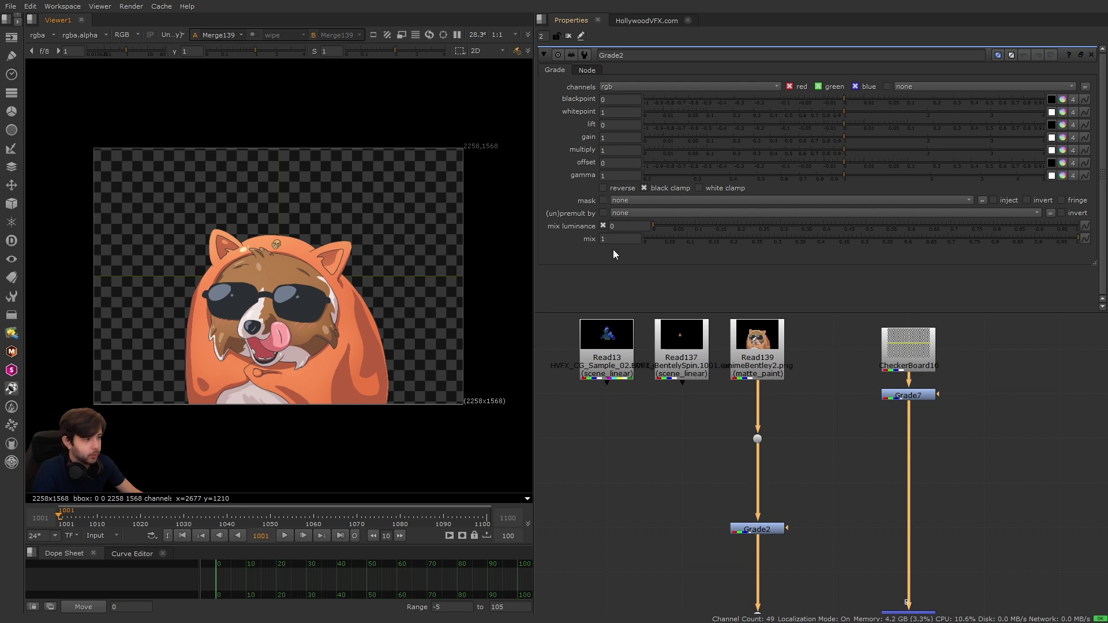
{"action": "left_click_drag", "start_coordinate": [859, 141], "coordinate": [1045, 141]}
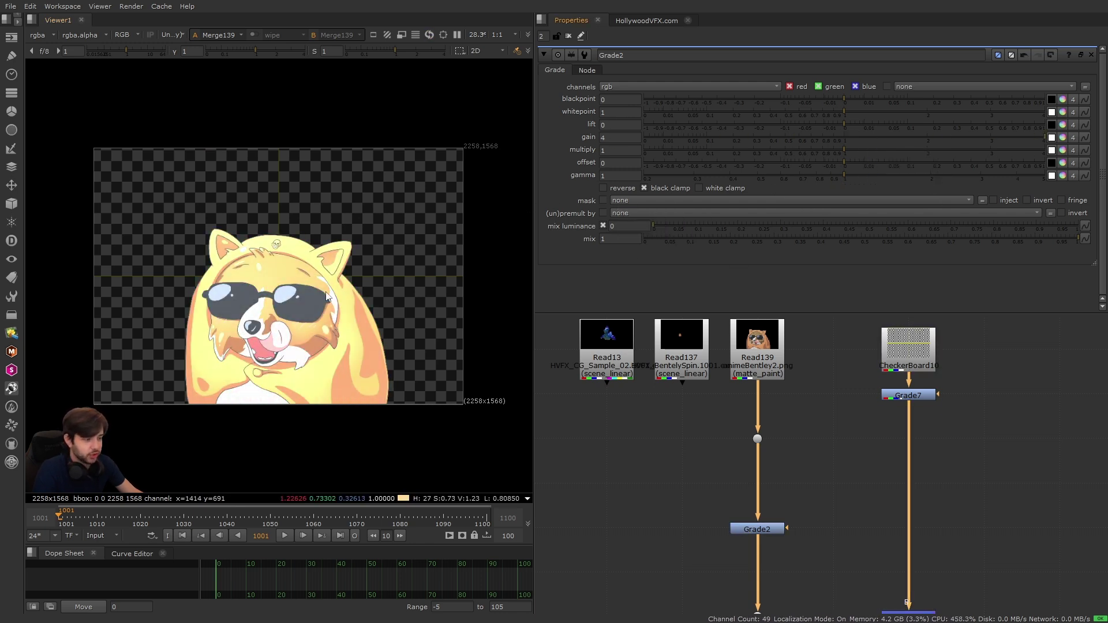
{"action": "left_click", "coordinate": [758, 140], "text": "ctrl"}
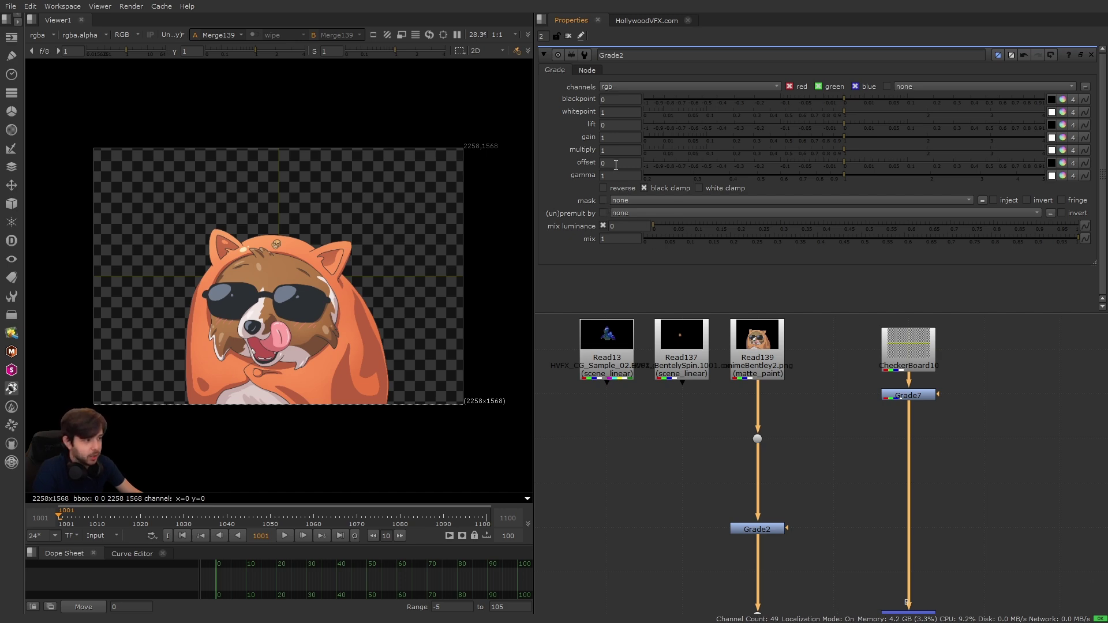
Set the new Grade node's gamma to 5 while viewing the character's edge up close over the checkerboard.
{"action": "middle_click_drag", "start_coordinate": [856, 562], "coordinate": [842, 500]}
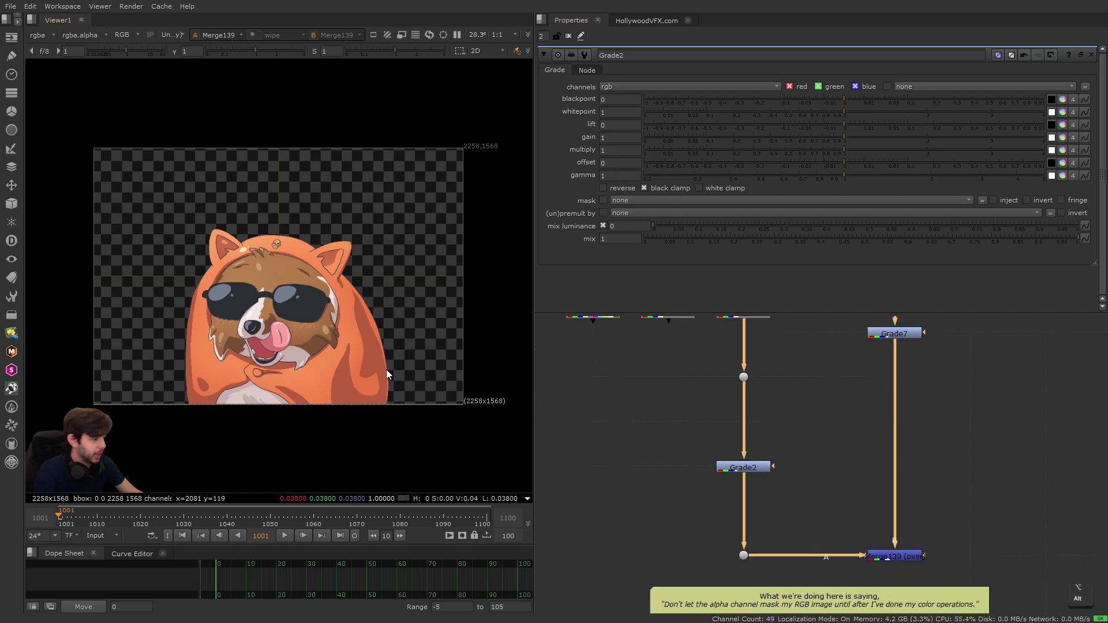
{"action": "scroll", "coordinate": [347, 329], "scroll_direction": "up", "scroll_amount": 7}
{"action": "left_click_drag", "start_coordinate": [428, 321], "coordinate": [294, 367], "text": "alt"}
{"action": "scroll", "coordinate": [298, 252], "scroll_direction": "up", "scroll_amount": 3}
{"action": "left_click_drag", "start_coordinate": [298, 252], "coordinate": [397, 396], "text": "alt"}
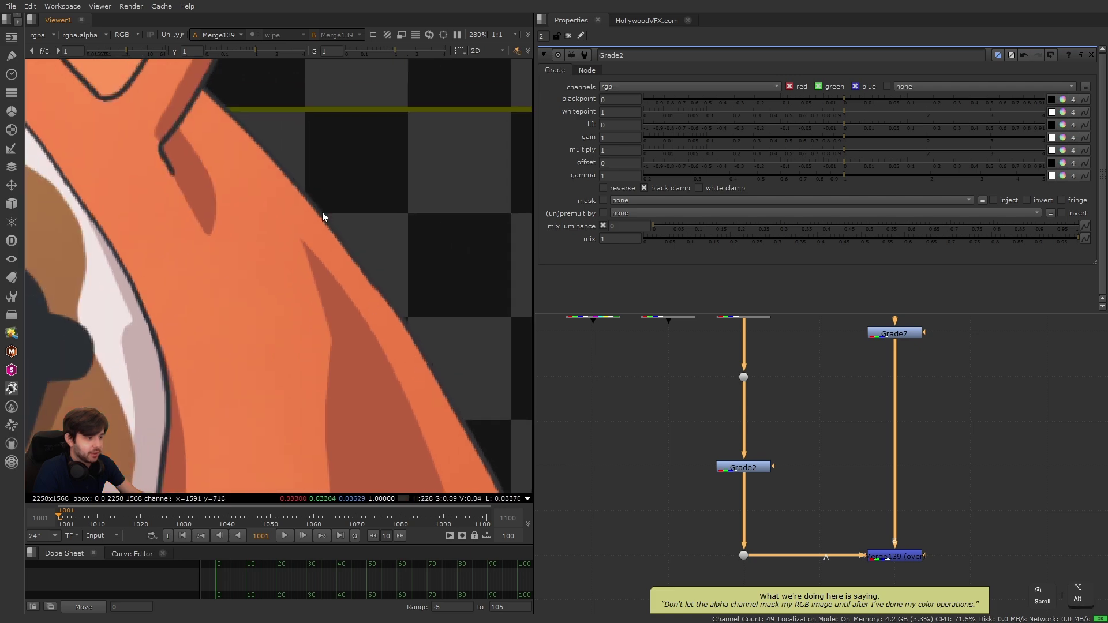
{"action": "left_click_drag", "start_coordinate": [322, 213], "coordinate": [395, 299], "text": "alt"}
{"action": "left_click_drag", "start_coordinate": [847, 174], "coordinate": [1061, 197]}
{"action": "scroll", "coordinate": [337, 216], "scroll_direction": "up", "scroll_amount": 5}
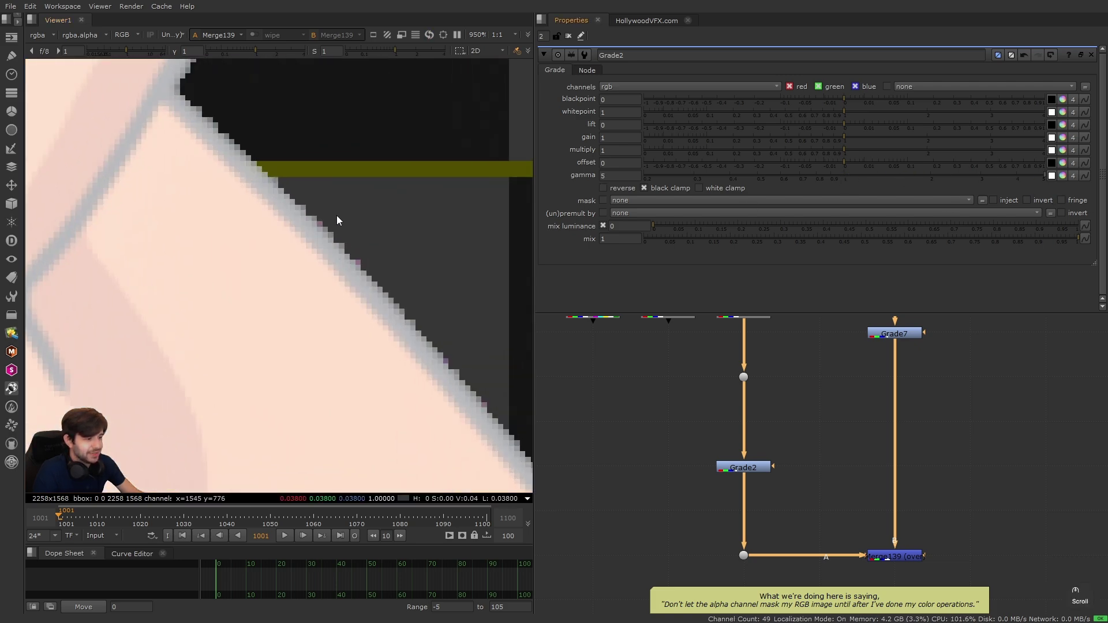
Examine the graded edge pixels along the character's hood and ear in the checkerboard merge.
{"action": "left_click_drag", "start_coordinate": [253, 171], "coordinate": [396, 301], "text": "ctrl+shift"}
{"action": "scroll", "coordinate": [396, 301], "scroll_direction": "down", "scroll_amount": 4}
{"action": "left_click_drag", "start_coordinate": [322, 250], "coordinate": [358, 354], "text": "alt"}
{"action": "left_click_drag", "start_coordinate": [469, 119], "coordinate": [329, 314], "text": "alt"}
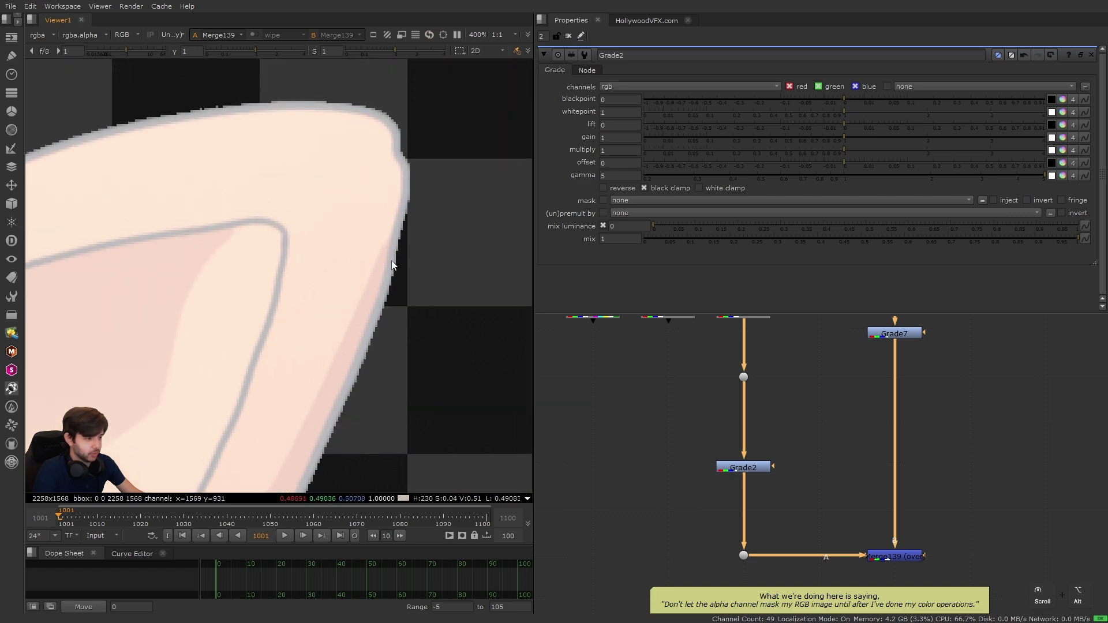
{"action": "left_click_drag", "start_coordinate": [364, 258], "coordinate": [421, 257], "text": "alt"}
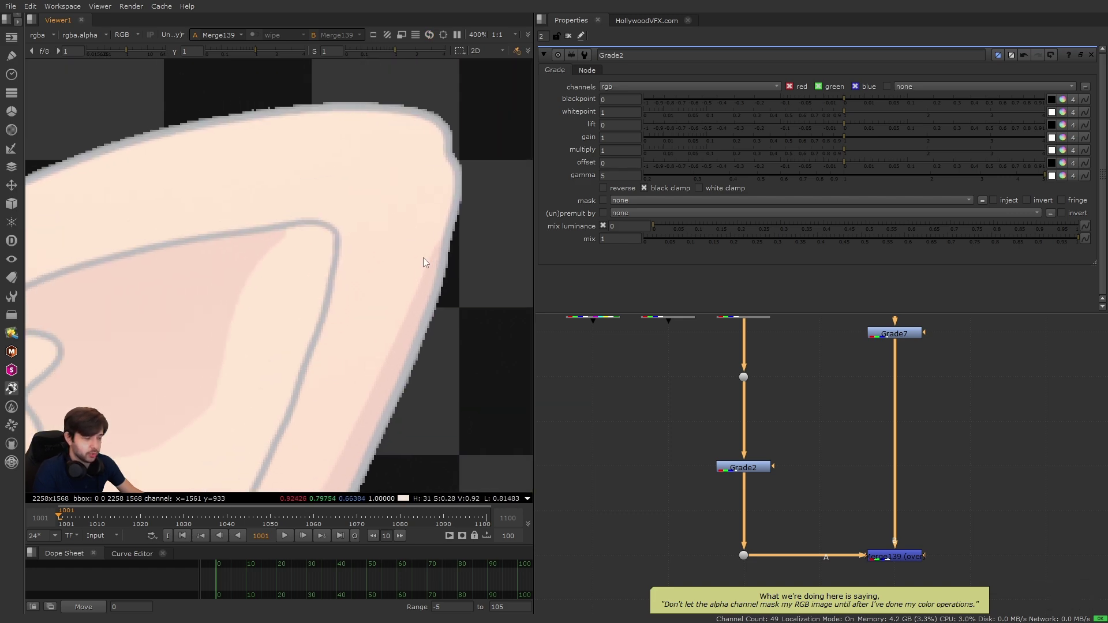
View the Grade node's own output and compare the hood's edge pixels in RGB and alpha.
{"action": "key", "text": "1"}
{"action": "scroll", "coordinate": [358, 236], "scroll_direction": "down", "scroll_amount": 3}
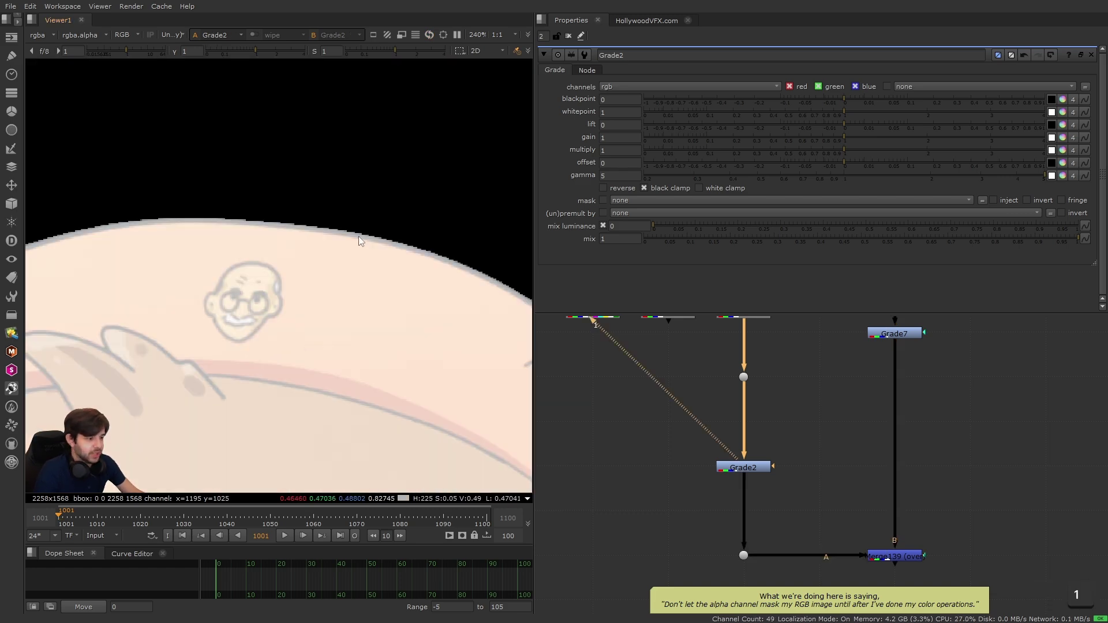
{"action": "key", "text": "a"}
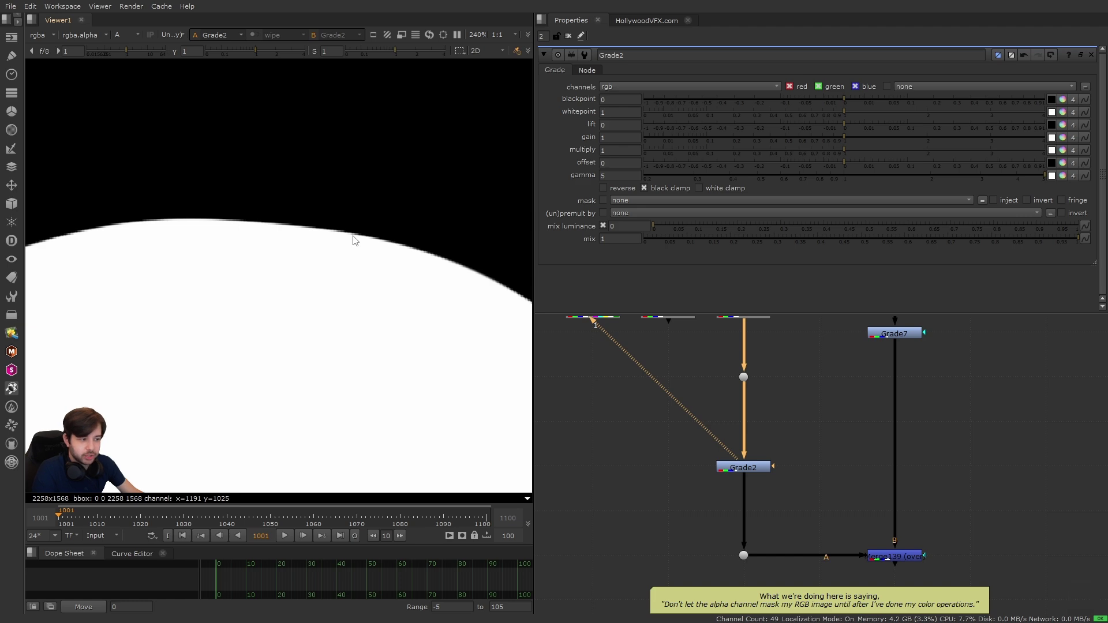
{"action": "key", "text": "a"}
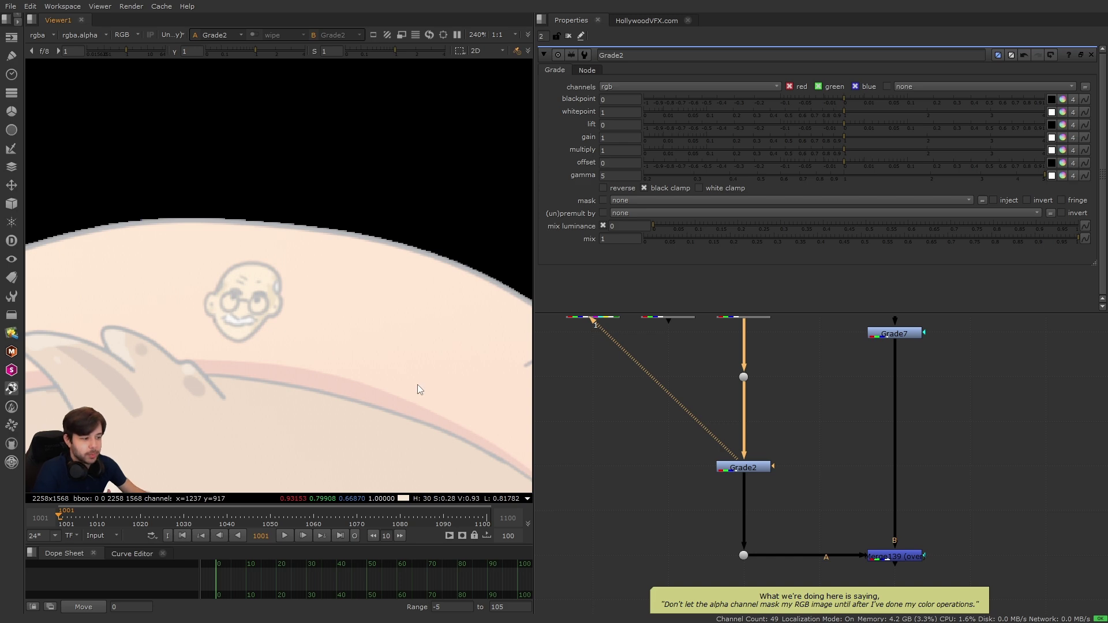
{"action": "left_click_drag", "start_coordinate": [664, 454], "coordinate": [818, 494]}
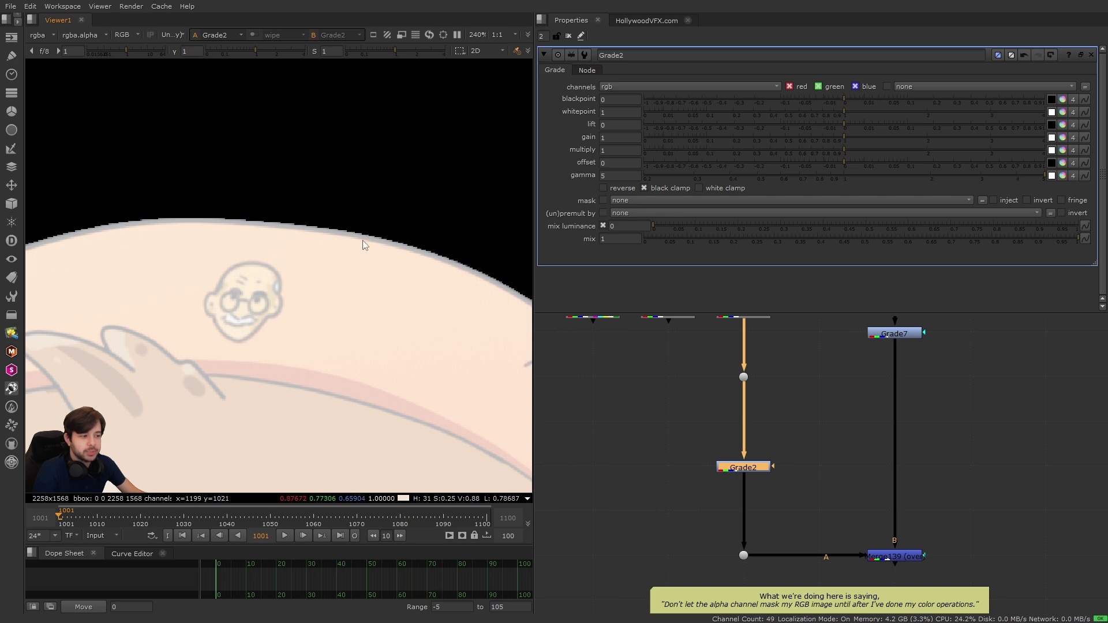
{"action": "key", "text": "a"}
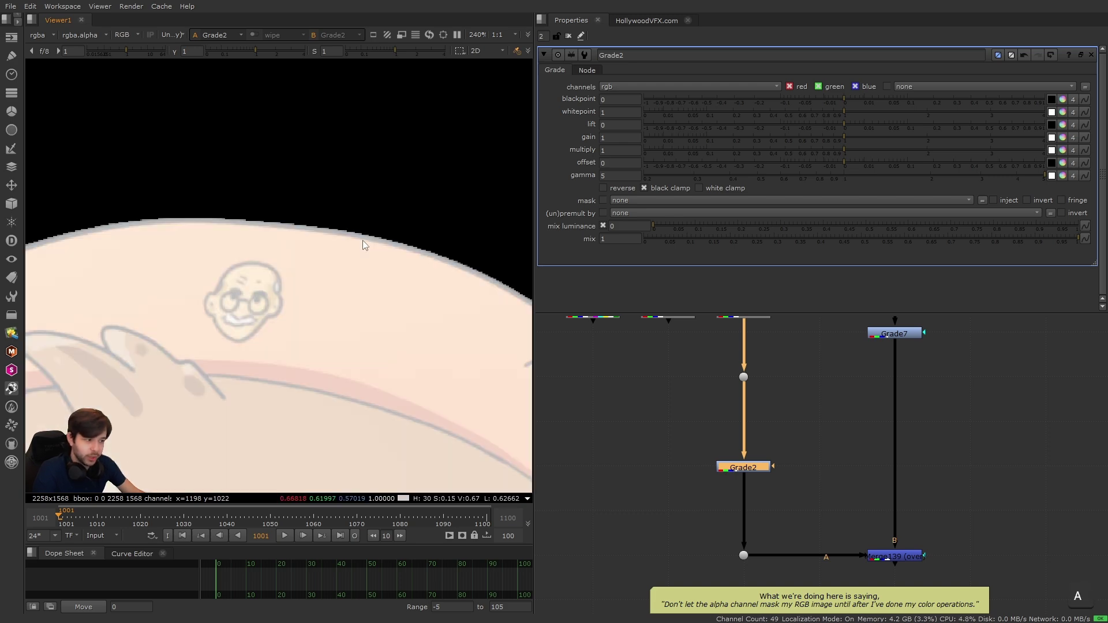
{"action": "key", "text": "a"}
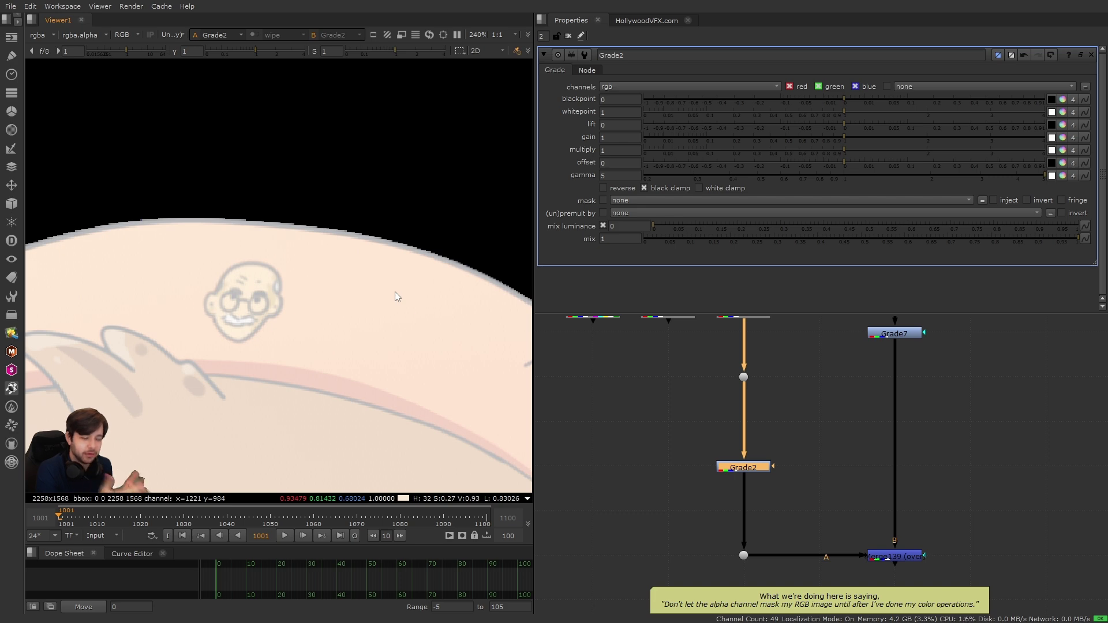
{"action": "key", "text": "a"}
{"action": "key", "text": "a"}
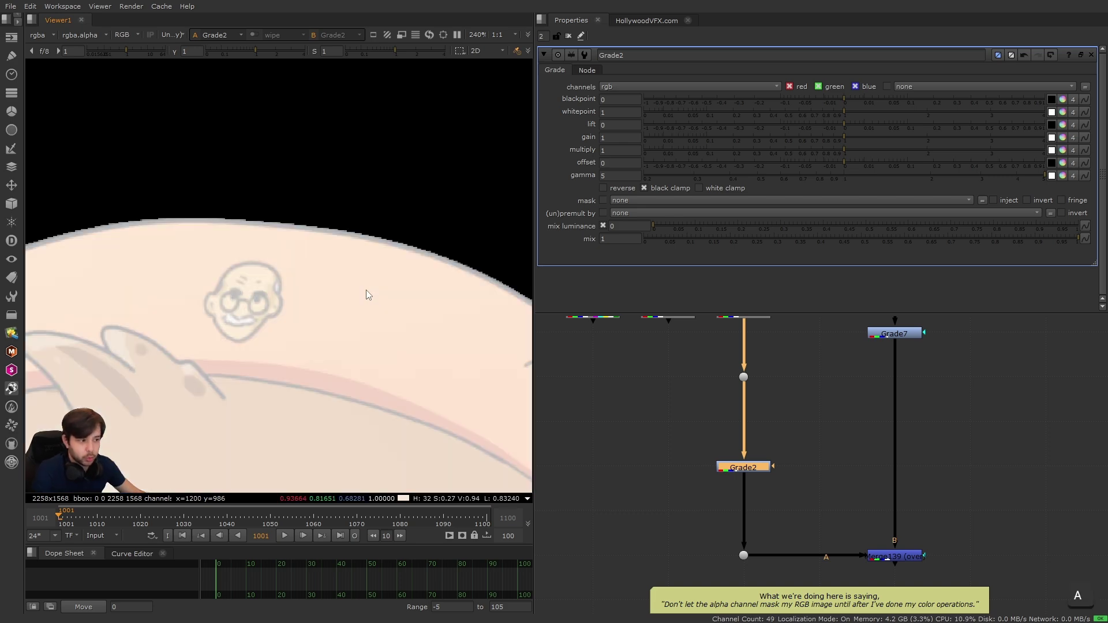
View the original animeBentley2.png from its Read node and fit the whole image in the viewer.
{"action": "left_click", "coordinate": [651, 439]}
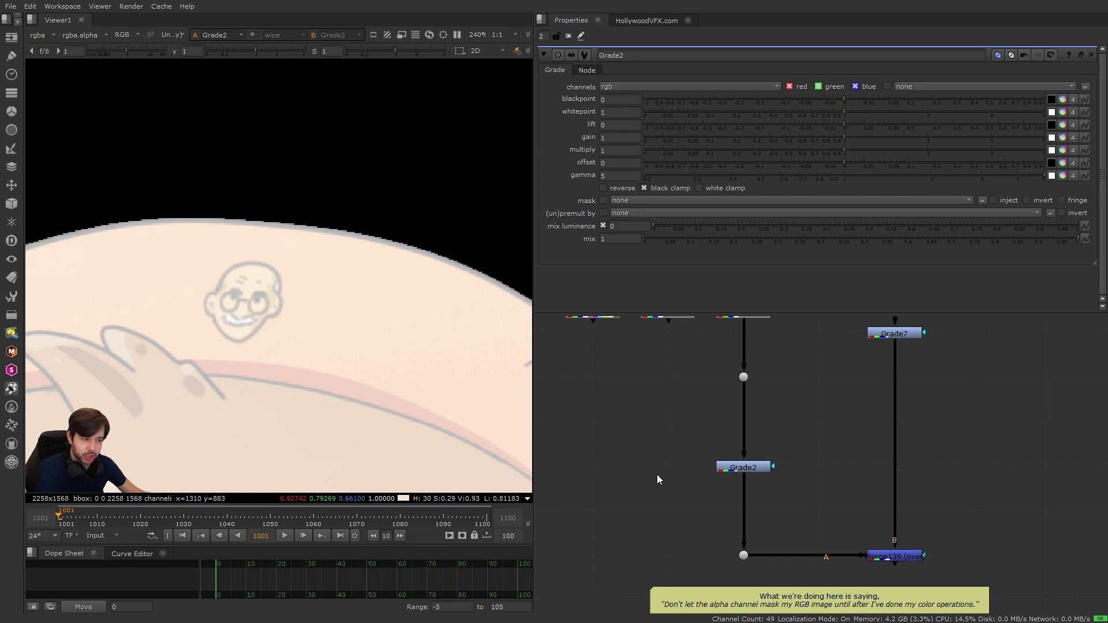
{"action": "left_click_drag", "start_coordinate": [712, 431], "coordinate": [721, 467], "text": "alt"}
{"action": "left_click", "coordinate": [745, 335]}
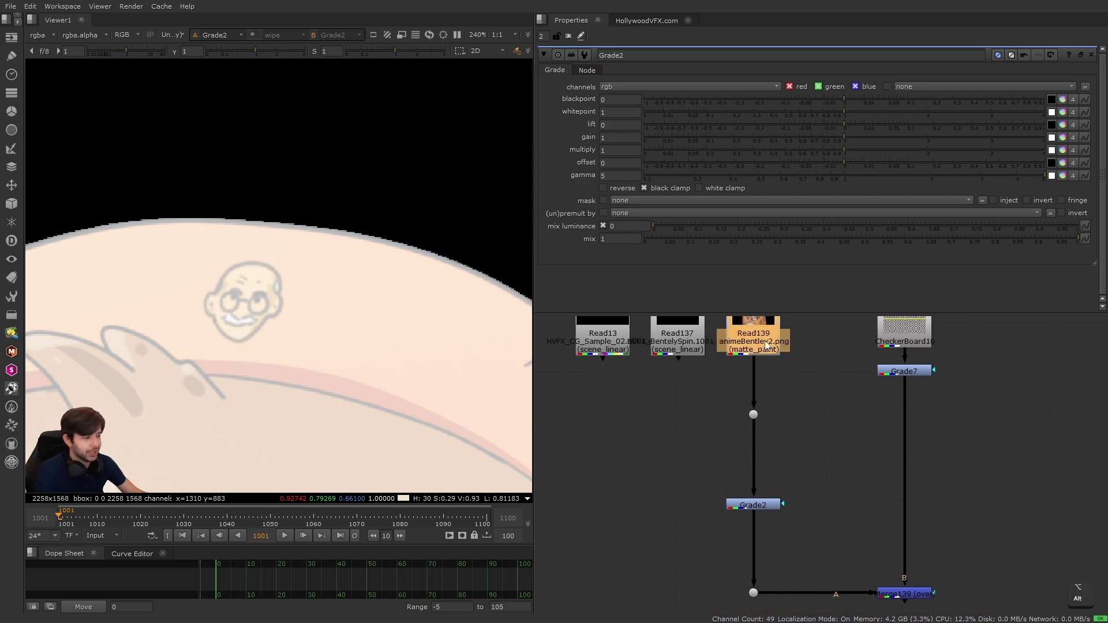
{"action": "key", "text": "1"}
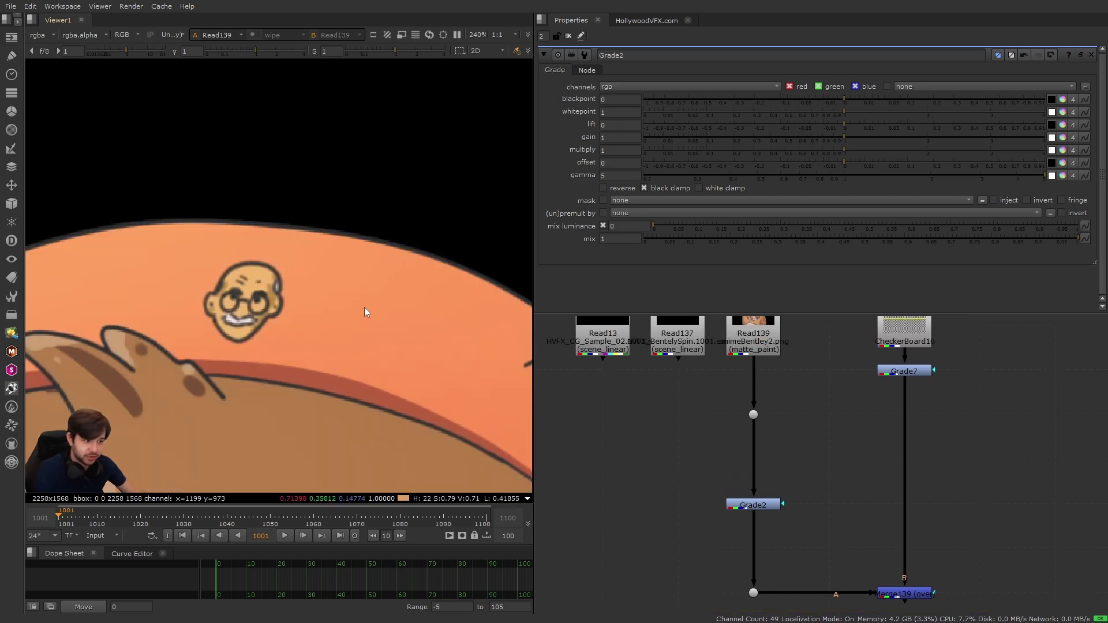
{"action": "key", "text": "f"}
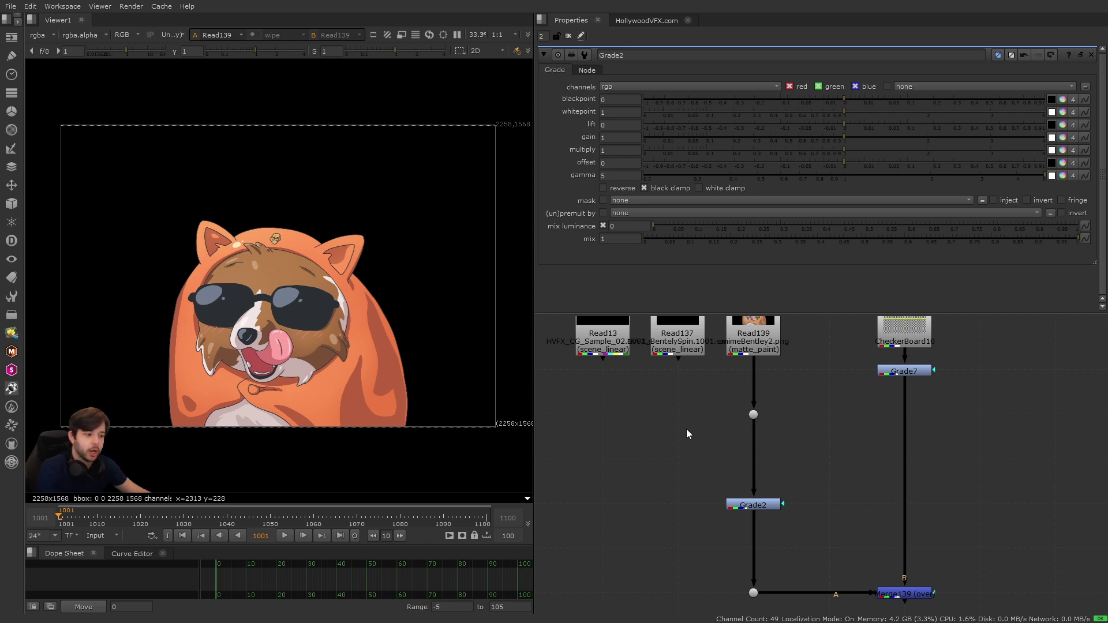
Insert an Unpremult node between the animeBentley2.png branch's upper dot and the Grade node.
{"action": "left_click_drag", "start_coordinate": [691, 411], "coordinate": [697, 532], "text": "alt"}
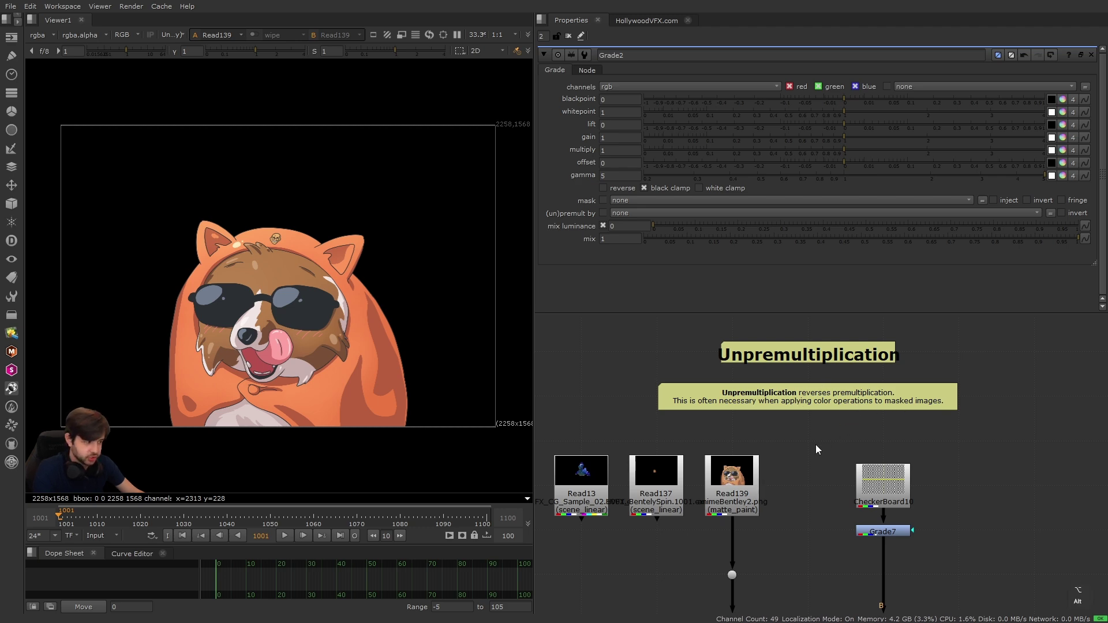
{"action": "left_click_drag", "start_coordinate": [816, 444], "coordinate": [827, 307], "text": "alt"}
{"action": "left_click", "coordinate": [744, 437]}
{"action": "key", "text": "1"}
{"action": "key", "text": "Tab"}
{"action": "type", "text": "unpre"}
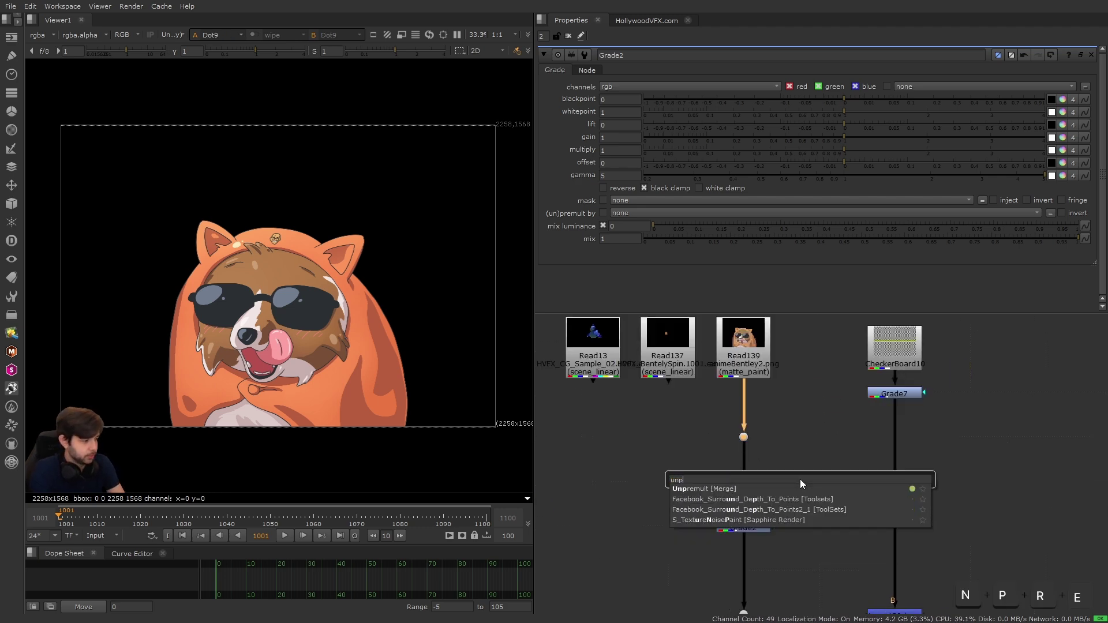
{"action": "key", "text": "Return"}
Compare the hood's edge pixels with the Unpremult node enabled and disabled, and check the alpha channel.
{"action": "scroll", "coordinate": [324, 236], "scroll_direction": "up", "scroll_amount": 10}
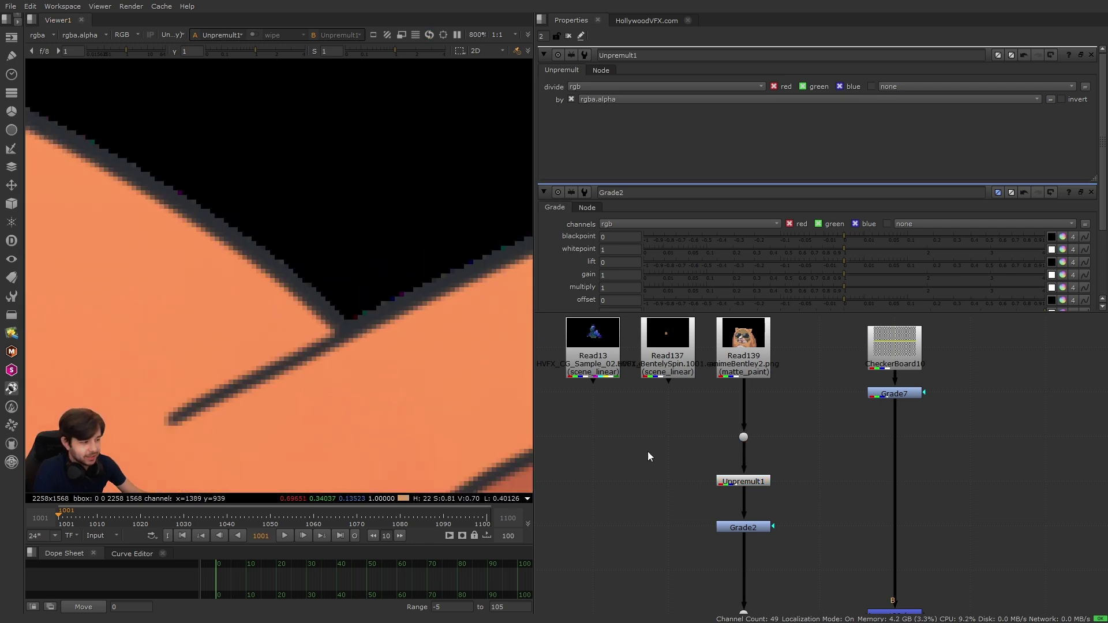
{"action": "left_click", "coordinate": [743, 481]}
{"action": "key", "text": "d"}
{"action": "key", "text": "a"}
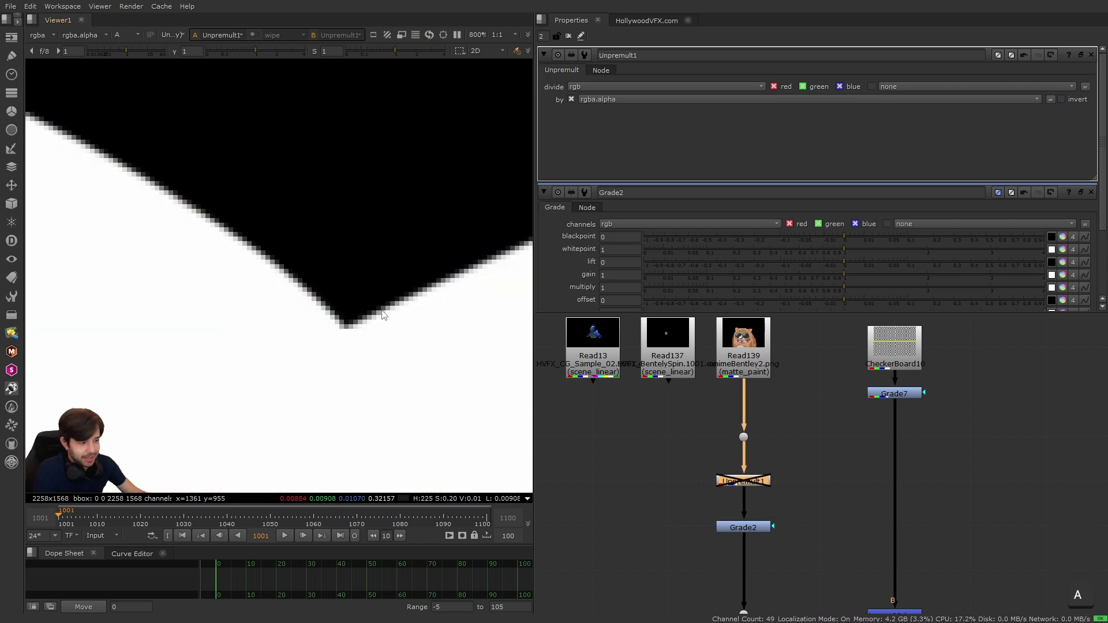
{"action": "key", "text": "a"}
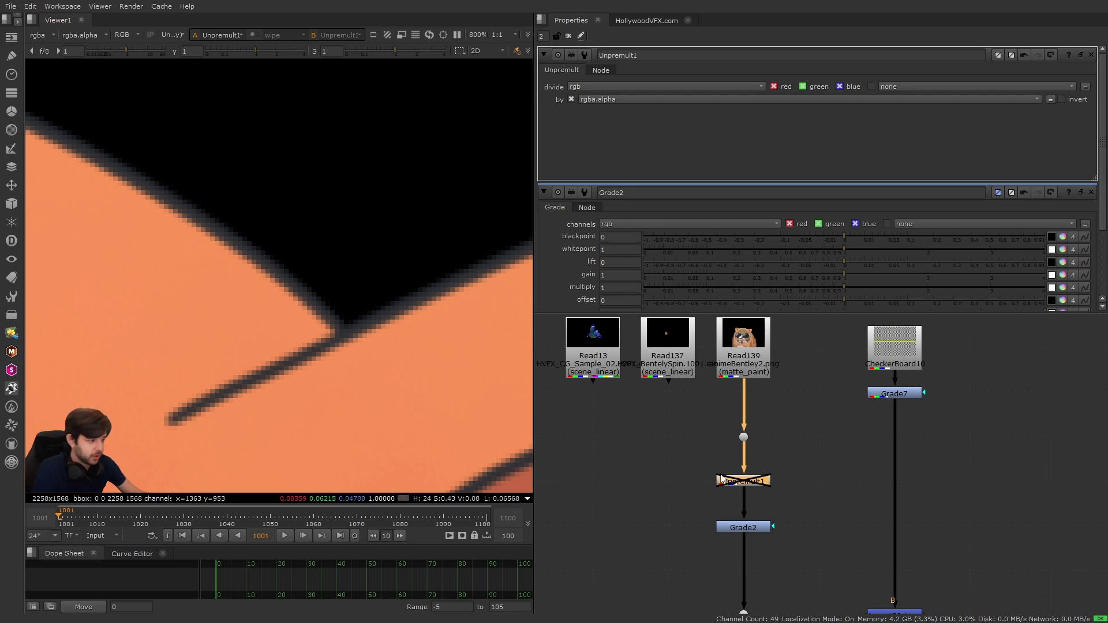
{"action": "key", "text": "d"}
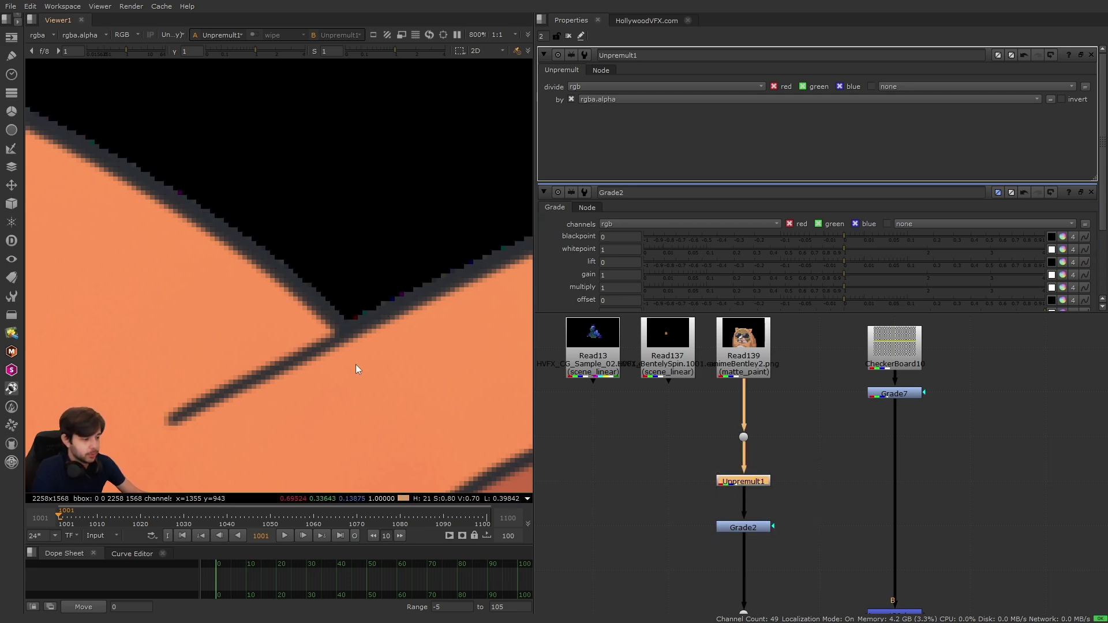
View the Grade node's output around the outline where the hood meets the ear.
{"action": "scroll", "coordinate": [296, 299], "scroll_direction": "down", "scroll_amount": 5, "text": "alt"}
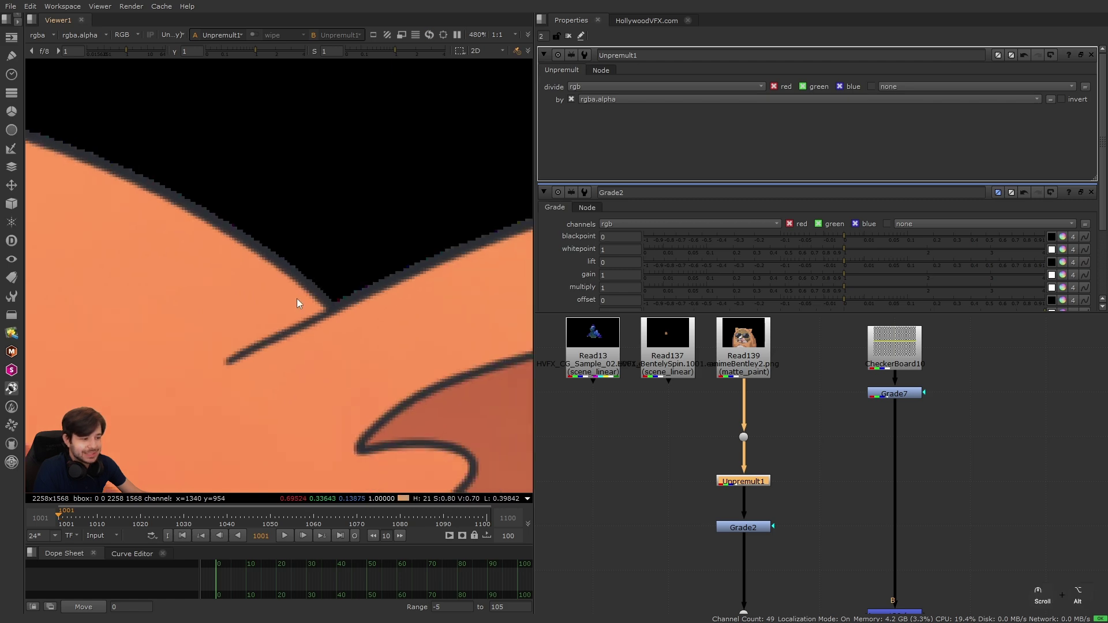
{"action": "middle_click_drag", "start_coordinate": [361, 343], "coordinate": [220, 280]}
{"action": "scroll", "coordinate": [356, 330], "scroll_direction": "down", "scroll_amount": 1, "text": "alt"}
{"action": "left_click", "coordinate": [728, 527]}
{"action": "key", "text": "1"}
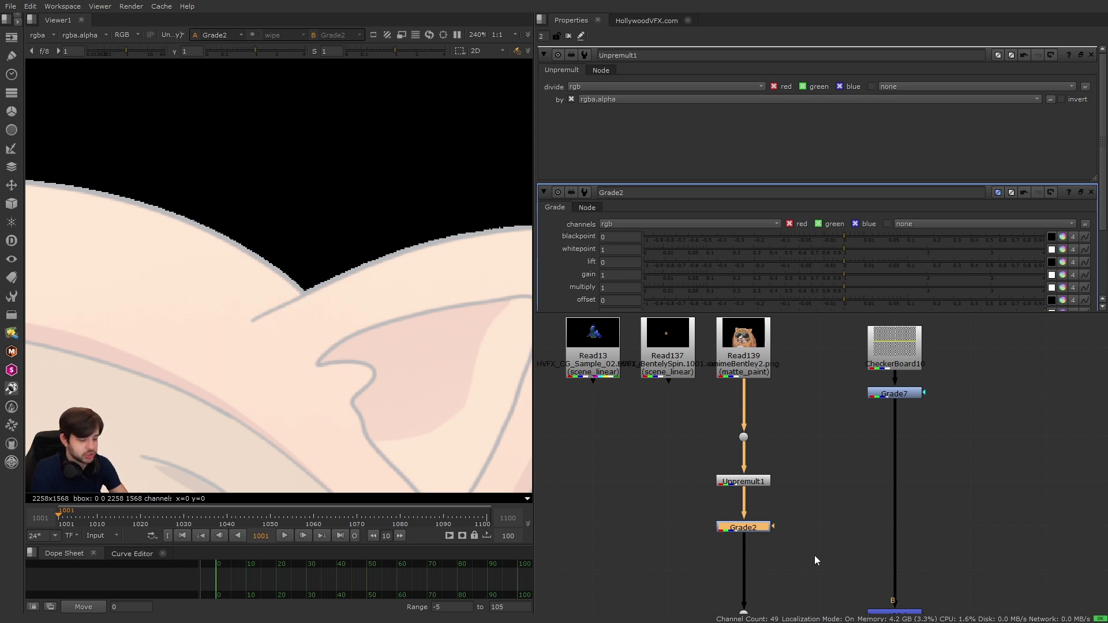
Insert a Premult node directly after the character branch's Grade node.
{"action": "key", "text": "Tab"}
{"action": "type", "text": "premult"}
{"action": "key", "text": "Return"}
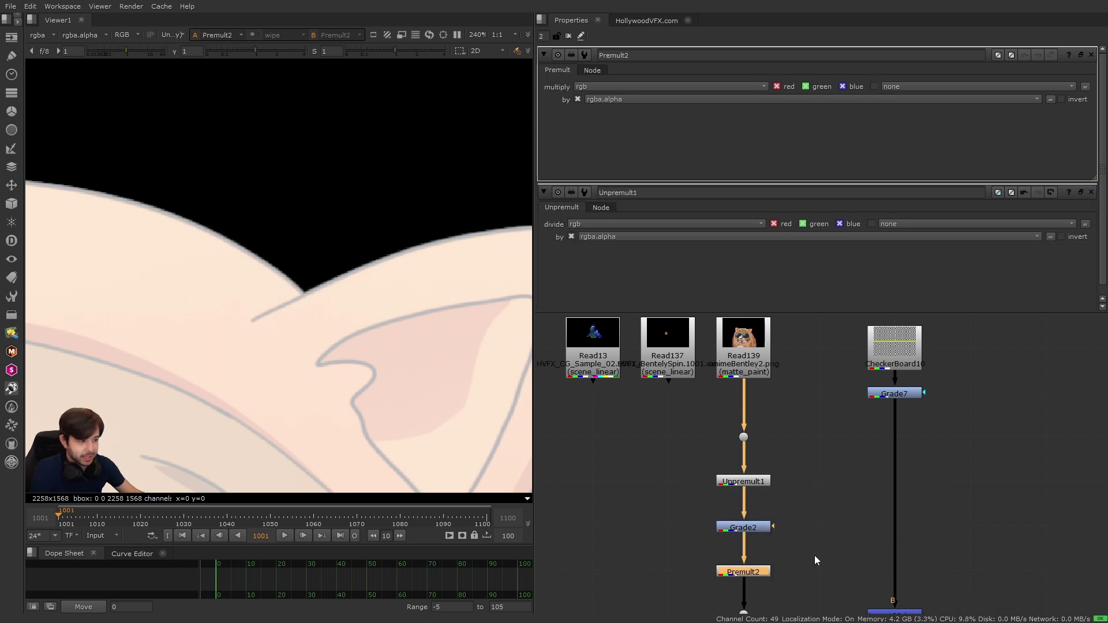
View the merge over the checkerboard and examine the graded edges along the hood and ear.
{"action": "key", "text": "m"}
{"action": "key", "text": "1"}
{"action": "scroll", "coordinate": [254, 284], "scroll_direction": "down", "scroll_amount": 3}
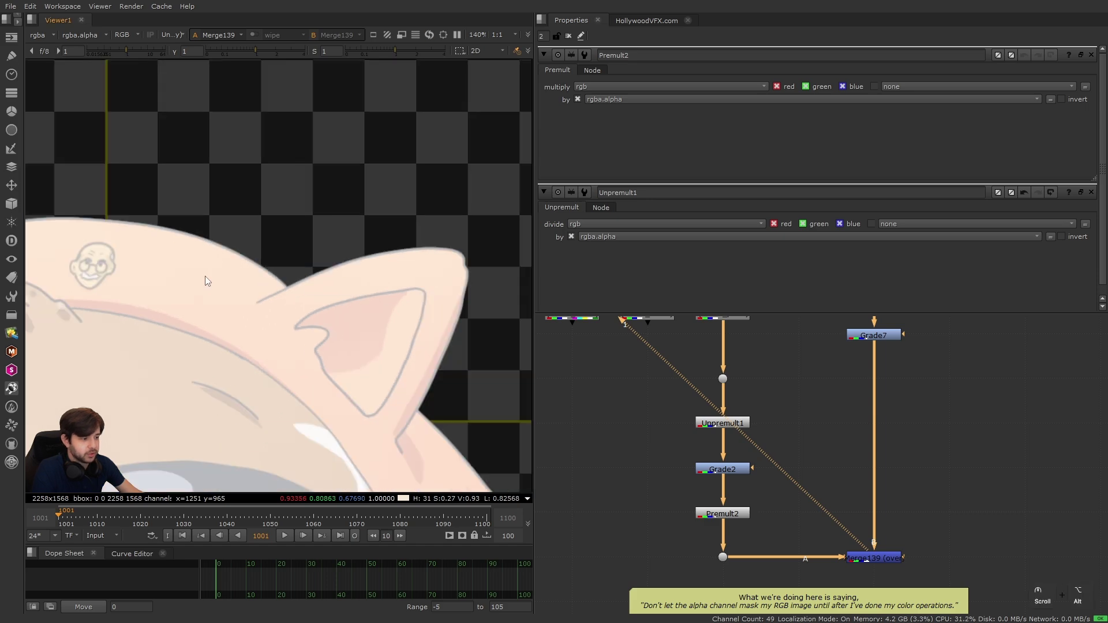
{"action": "mouse_move", "coordinate": [210, 280]}
{"action": "left_mouse_down", "text": "alt"}
{"action": "mouse_move", "coordinate": [337, 280]}
{"action": "mouse_move", "coordinate": [217, 290]}
{"action": "left_mouse_up", "text": "alt"}
{"action": "scroll", "coordinate": [292, 275], "scroll_direction": "up", "scroll_amount": 5}
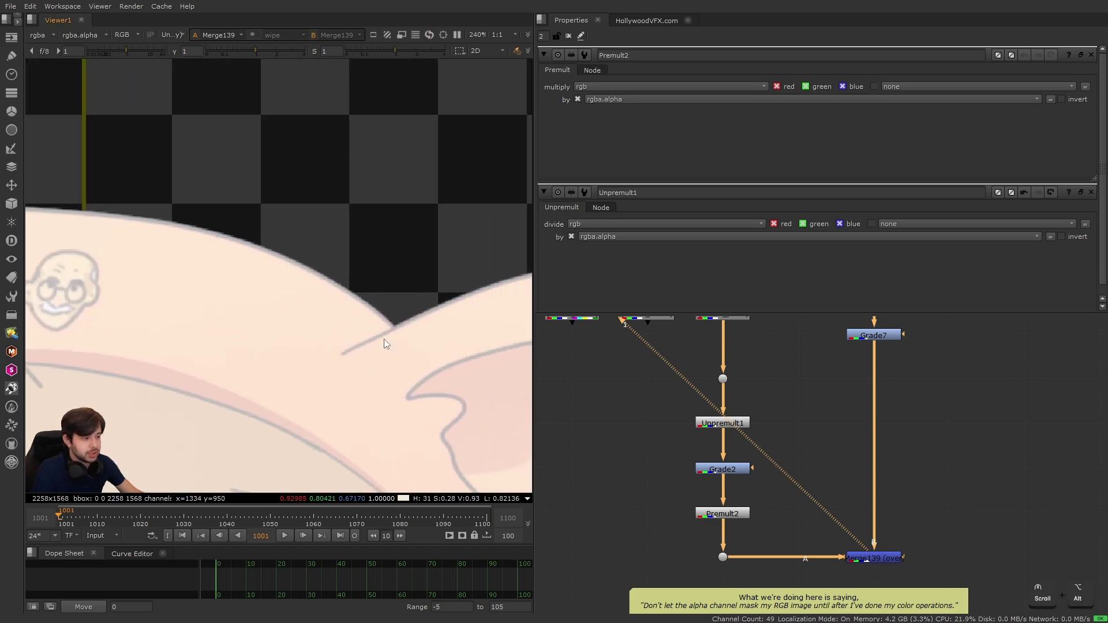
{"action": "left_click", "coordinate": [645, 500]}
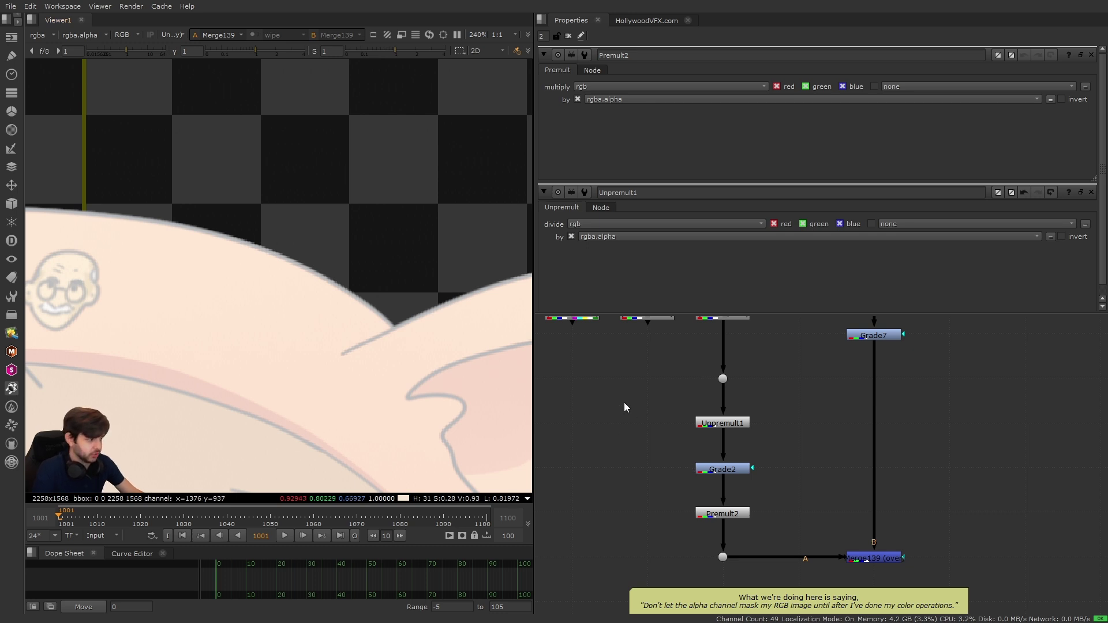
Compare the merged edges with the Unpremult and Premult nodes both disabled and both enabled.
{"action": "left_click_drag", "start_coordinate": [624, 403], "coordinate": [777, 539]}
{"action": "key", "text": "d"}
{"action": "key", "text": "d"}
{"action": "key", "text": "d"}
{"action": "key", "text": "d"}
{"action": "key", "text": "d"}
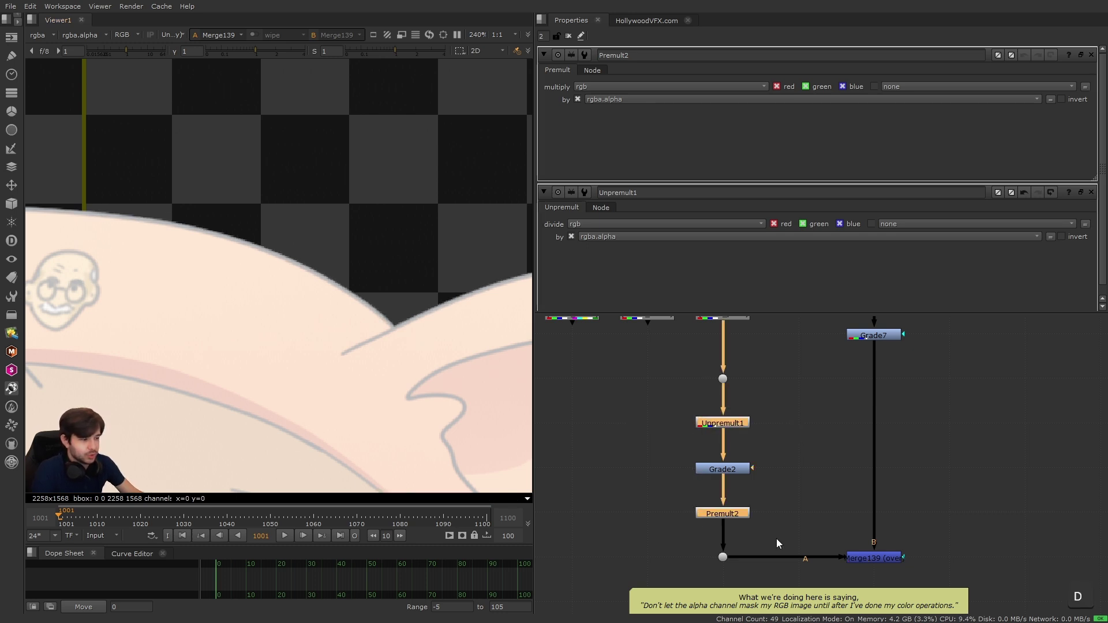
{"action": "key", "text": "d"}
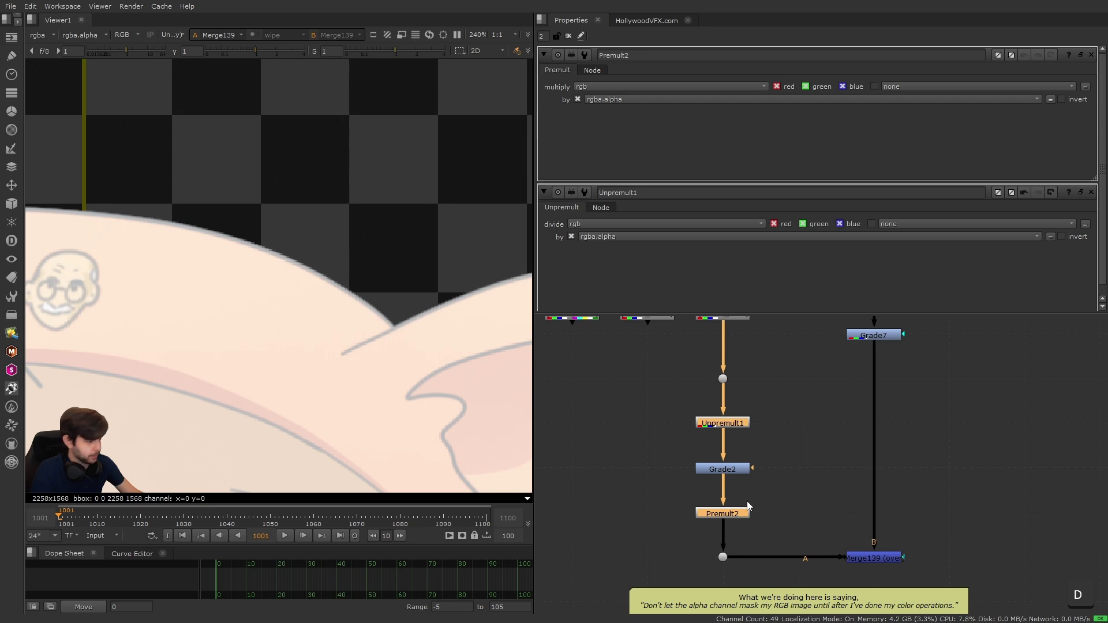
Delete the Unpremult and Premult nodes and reset the Grade node's gamma to 1.
{"action": "key", "text": "Delete"}
{"action": "left_click", "coordinate": [769, 178], "text": "ctrl"}
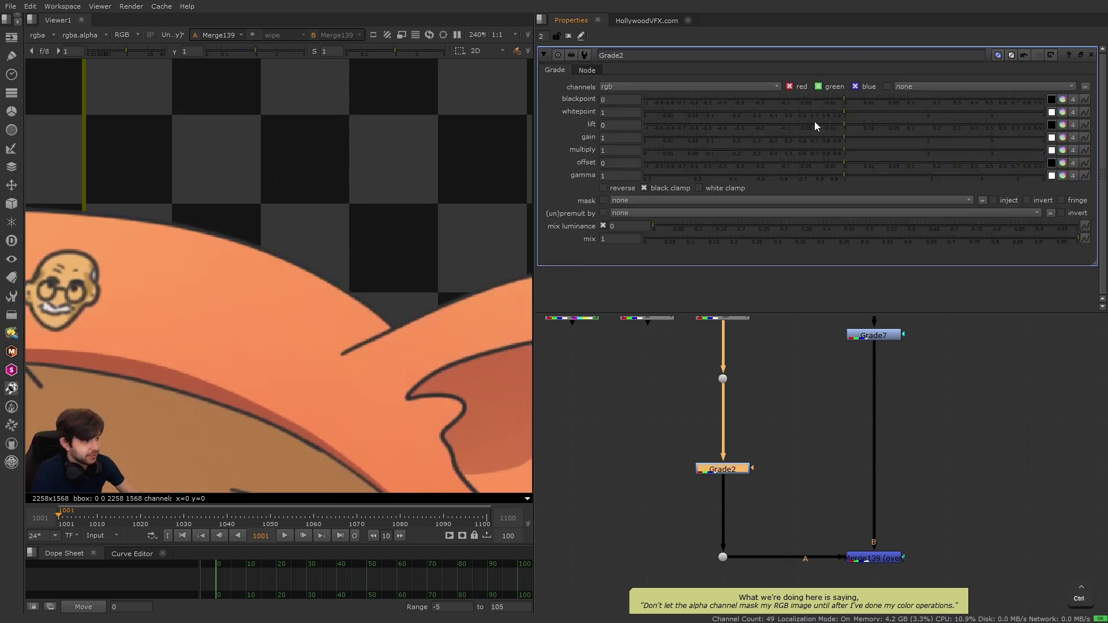
View the Grade node's output with the whole image fitted, and raise its lift to 0.046.
{"action": "key", "text": "1"}
{"action": "left_click", "coordinate": [660, 445]}
{"action": "key", "text": "f"}
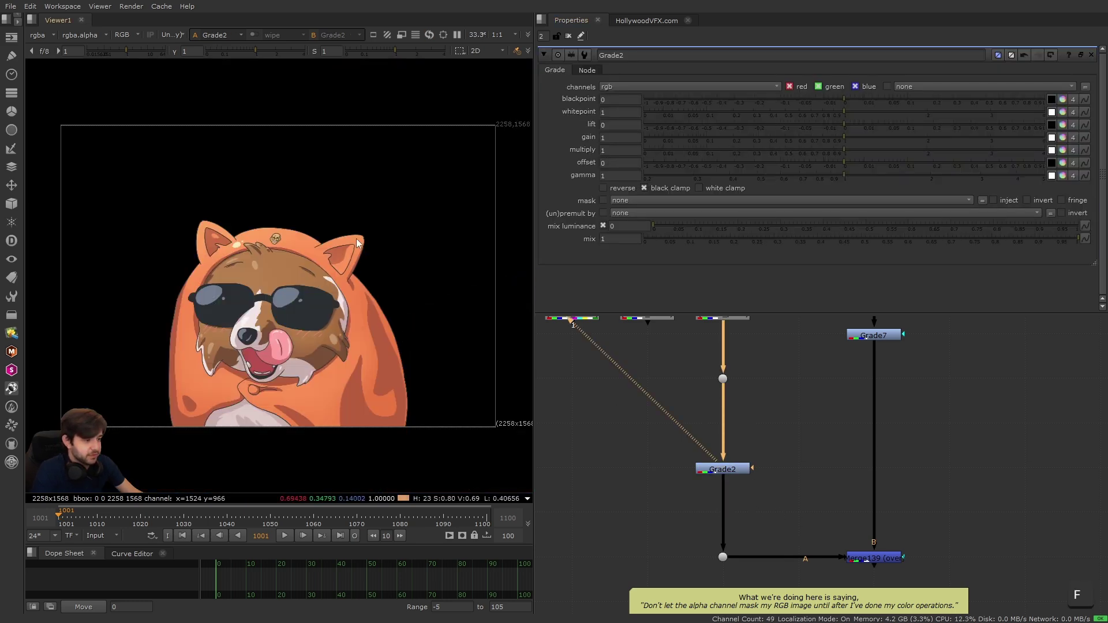
{"action": "left_click_drag", "start_coordinate": [846, 123], "coordinate": [888, 123]}
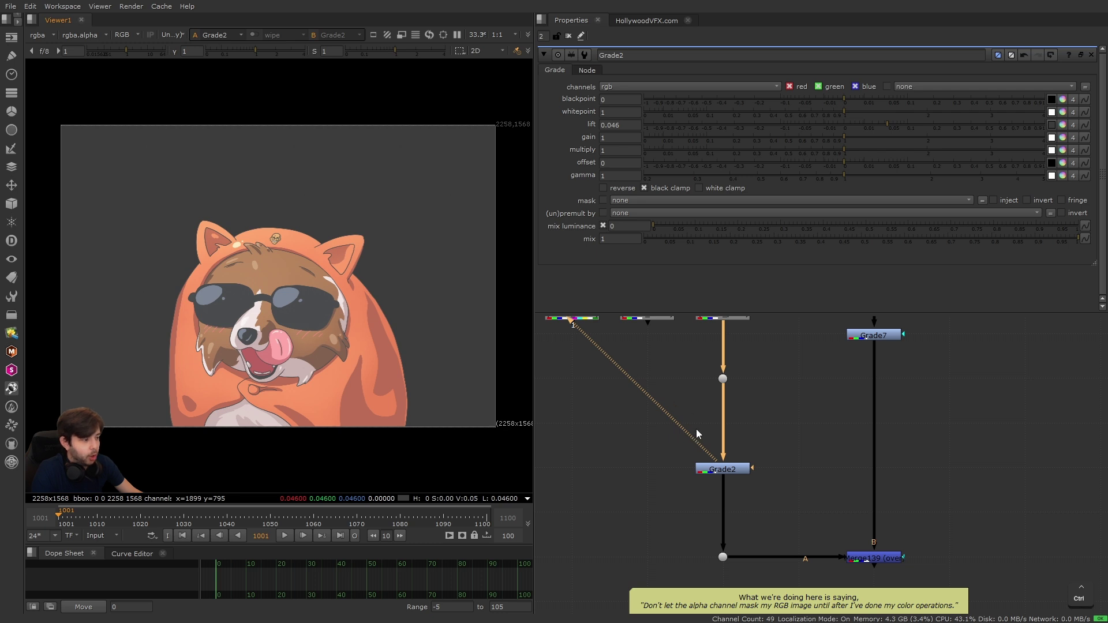
Compare the image with the lifted Grade disabled and enabled, in its own output and in the checkerboard merge.
{"action": "key", "text": "d"}
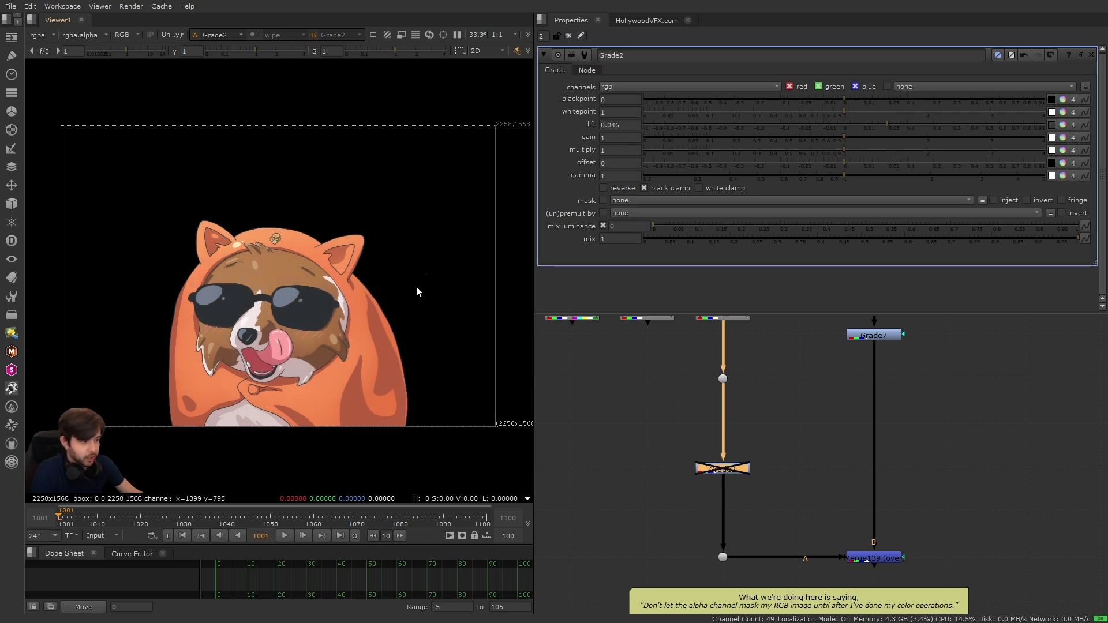
{"action": "key", "text": "d"}
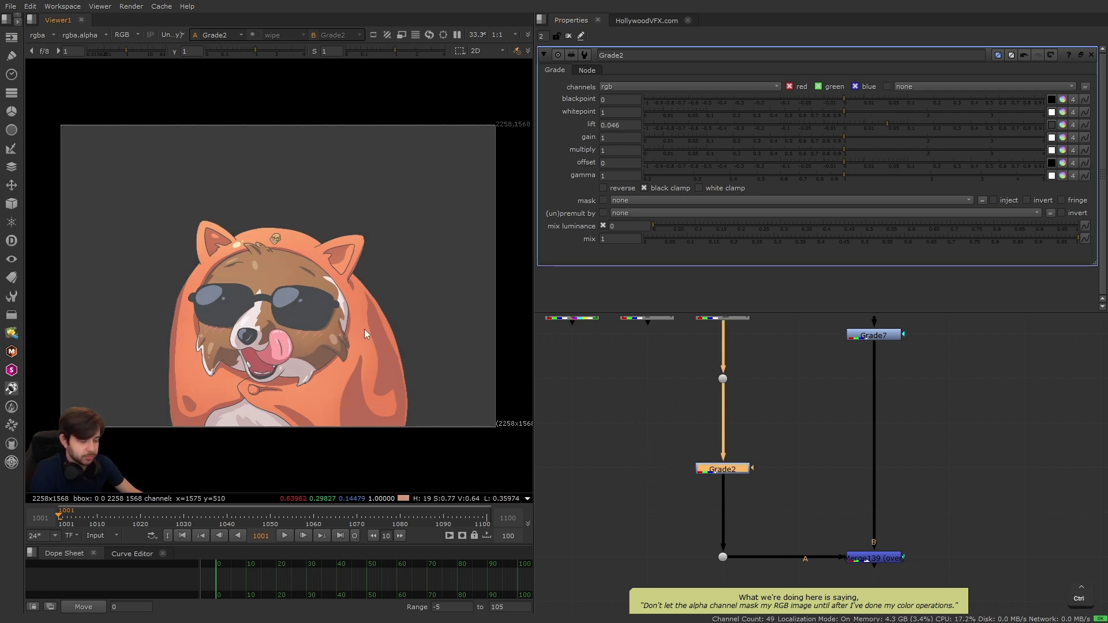
{"action": "left_click_drag", "start_coordinate": [782, 525], "coordinate": [948, 586]}
{"action": "key", "text": "1"}
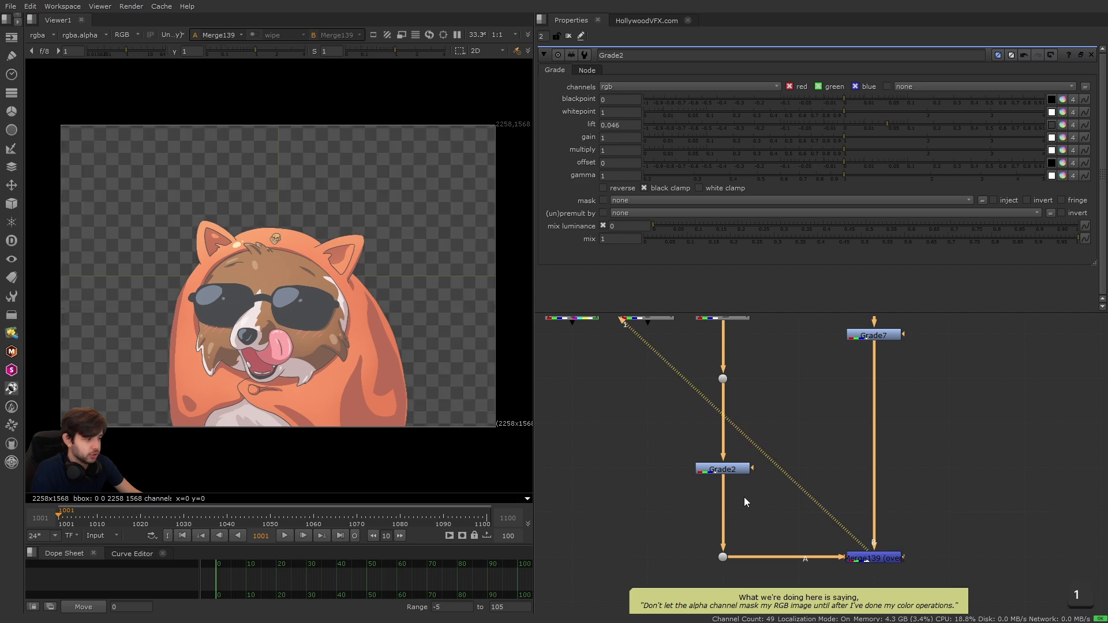
{"action": "left_click", "coordinate": [732, 470]}
{"action": "key", "text": "d"}
{"action": "key", "text": "d"}
View the checkerboard's Grade, the Merge and the character's Grade outputs in turn to compare their backgrounds.
{"action": "left_click_drag", "start_coordinate": [945, 382], "coordinate": [950, 452], "text": "alt"}
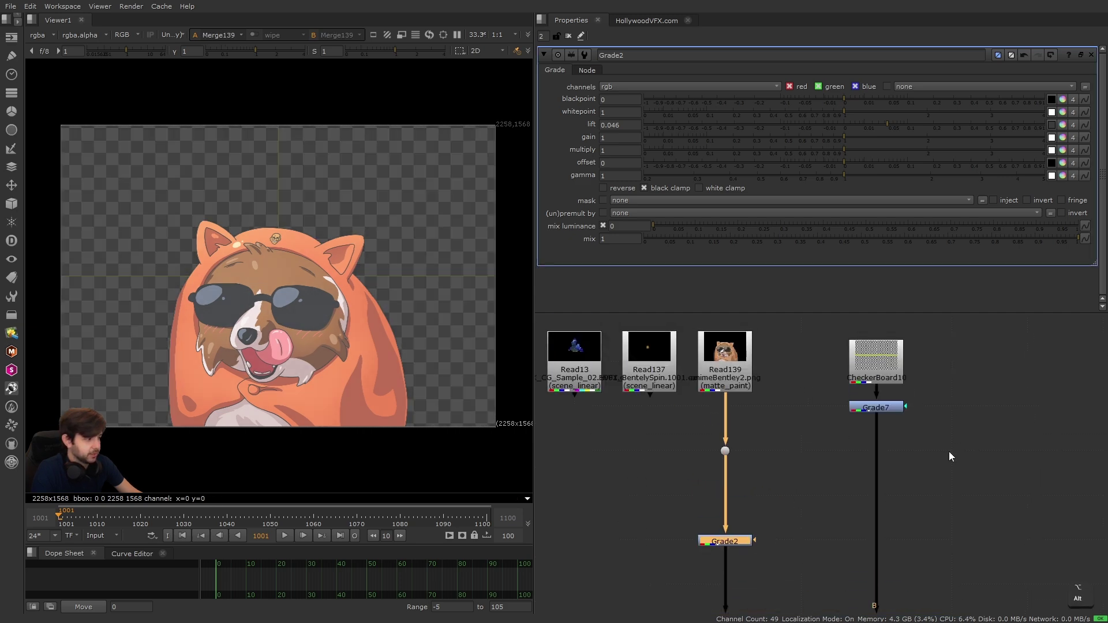
{"action": "left_click", "coordinate": [878, 406]}
{"action": "key", "text": "1"}
{"action": "left_click_drag", "start_coordinate": [811, 510], "coordinate": [827, 409], "text": "alt"}
{"action": "left_click", "coordinate": [905, 526]}
{"action": "key", "text": "1"}
{"action": "left_click_drag", "start_coordinate": [661, 403], "coordinate": [852, 497]}
{"action": "key", "text": "1"}
{"action": "left_click", "coordinate": [843, 485]}
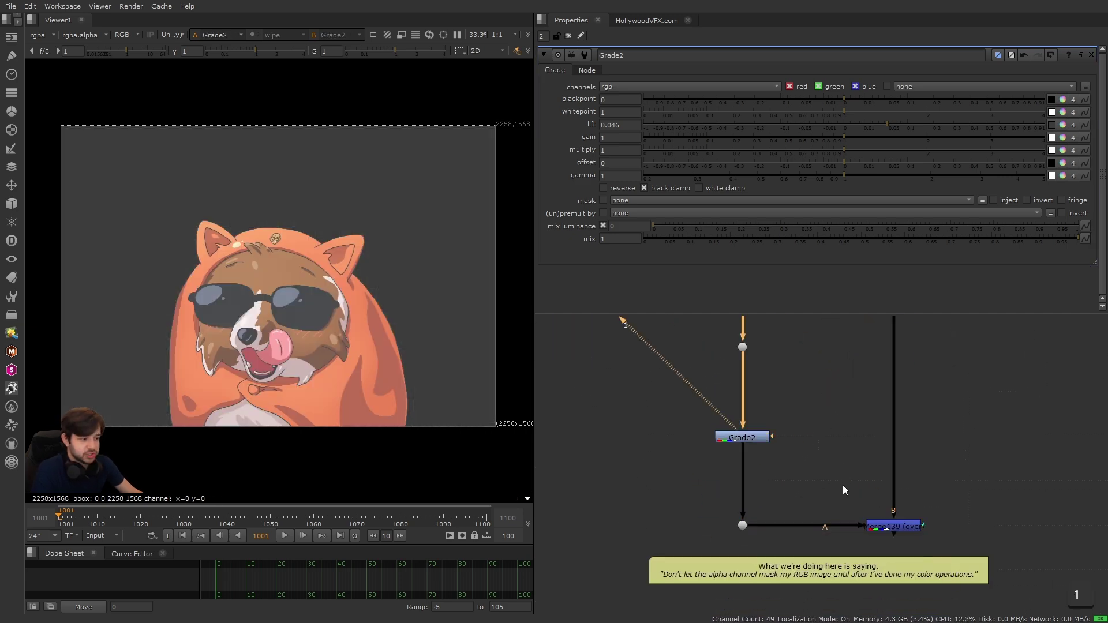
Insert an Unpremult node between the character branch's upper dot and its lifted Grade node.
{"action": "left_click_drag", "start_coordinate": [700, 408], "coordinate": [687, 439], "text": "alt"}
{"action": "left_click_drag", "start_coordinate": [753, 384], "coordinate": [755, 384]}
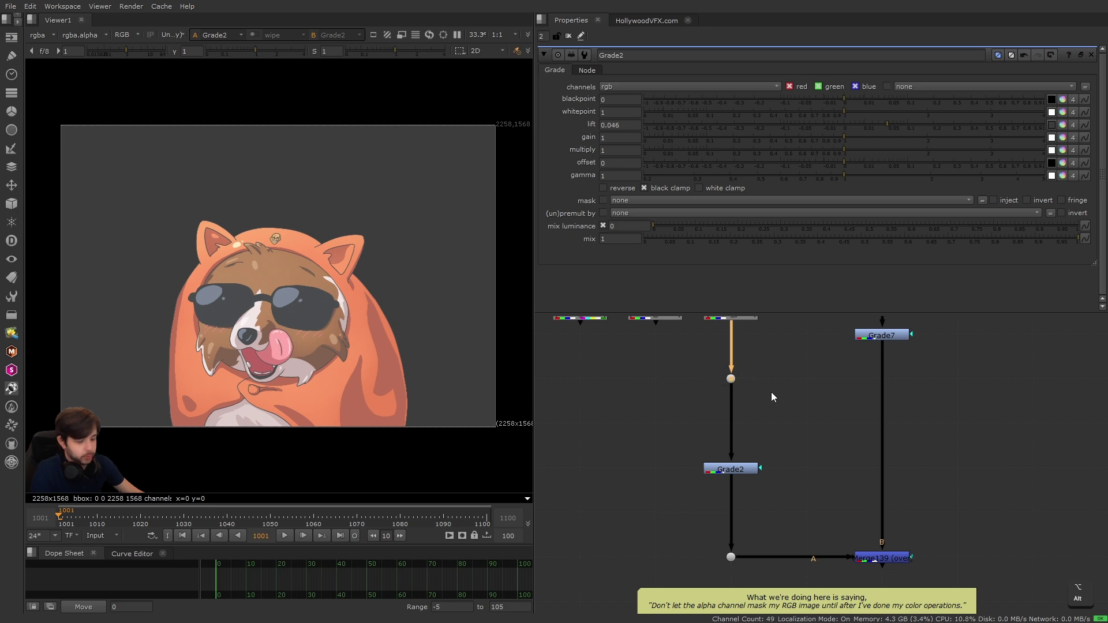
{"action": "key", "text": "Tab"}
{"action": "type", "text": "unpre"}
{"action": "key", "text": "Return"}
Add a Premult node below the lifted Grade node, ahead of the merge.
{"action": "left_click", "coordinate": [745, 469]}
{"action": "key", "text": "Tab"}
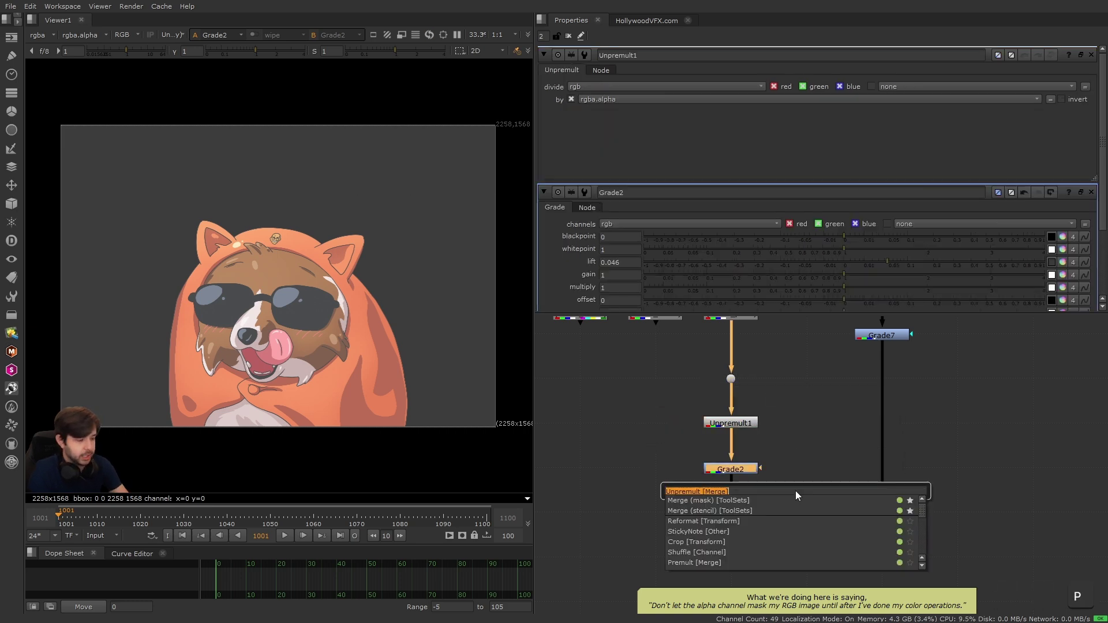
{"action": "type", "text": "pre"}
{"action": "key", "text": "Return"}
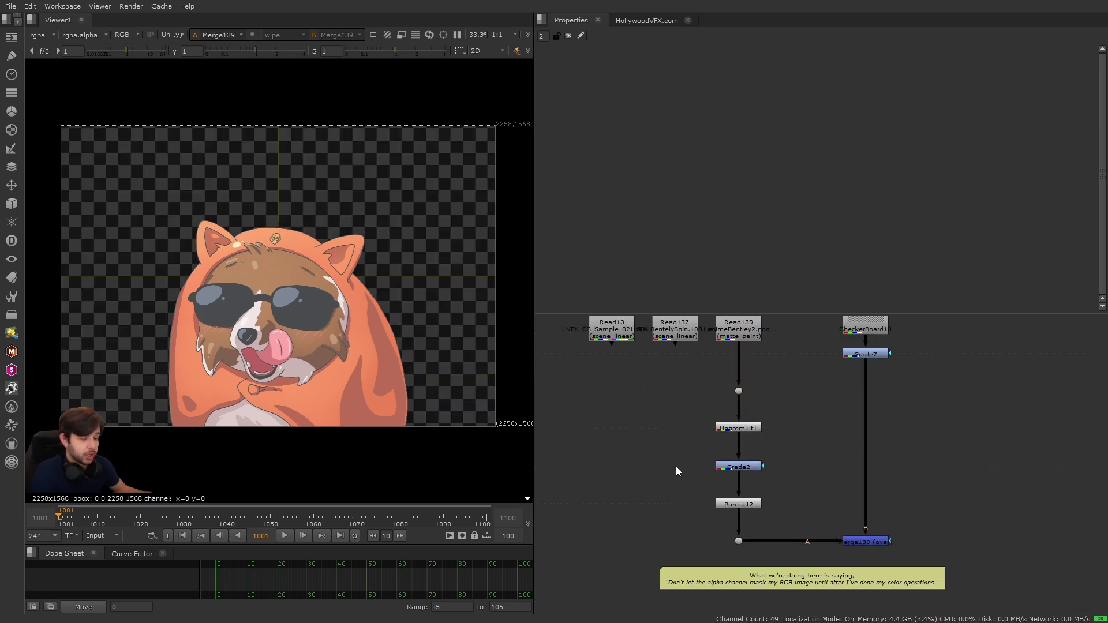
{"action": "middle_click_drag", "start_coordinate": [683, 466], "coordinate": [678, 462]}
{"action": "left_click_drag", "start_coordinate": [665, 485], "coordinate": [763, 514]}
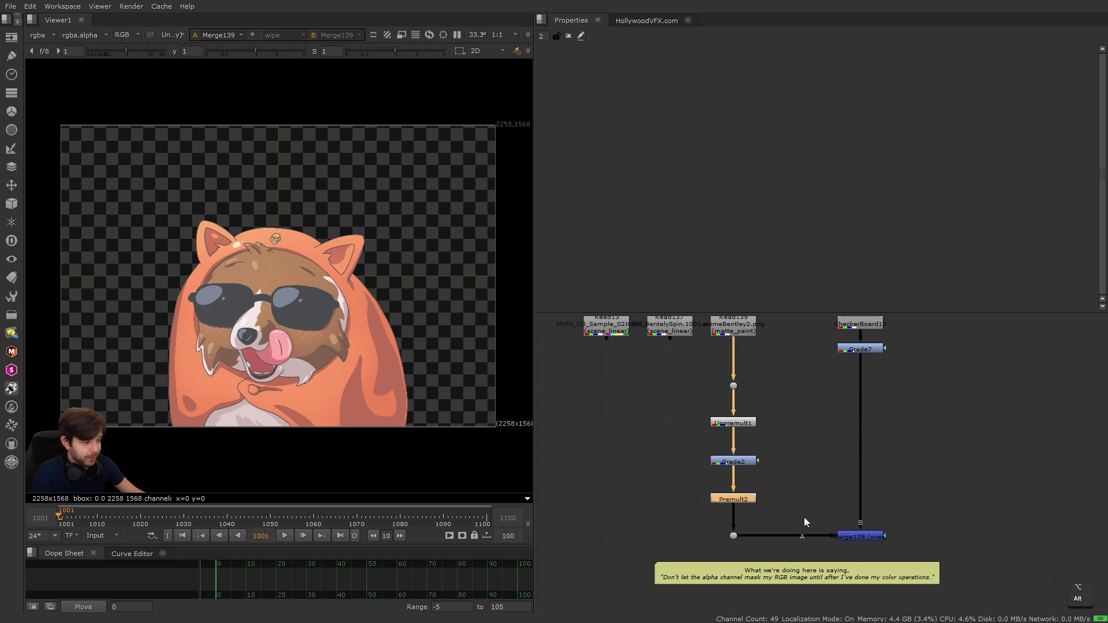
{"action": "left_click", "coordinate": [809, 514]}
{"action": "middle_click_drag", "start_coordinate": [667, 416], "coordinate": [683, 451]}
{"action": "left_click_drag", "start_coordinate": [654, 440], "coordinate": [831, 485]}
{"action": "scroll", "coordinate": [840, 543], "scroll_direction": "up", "scroll_amount": 2}
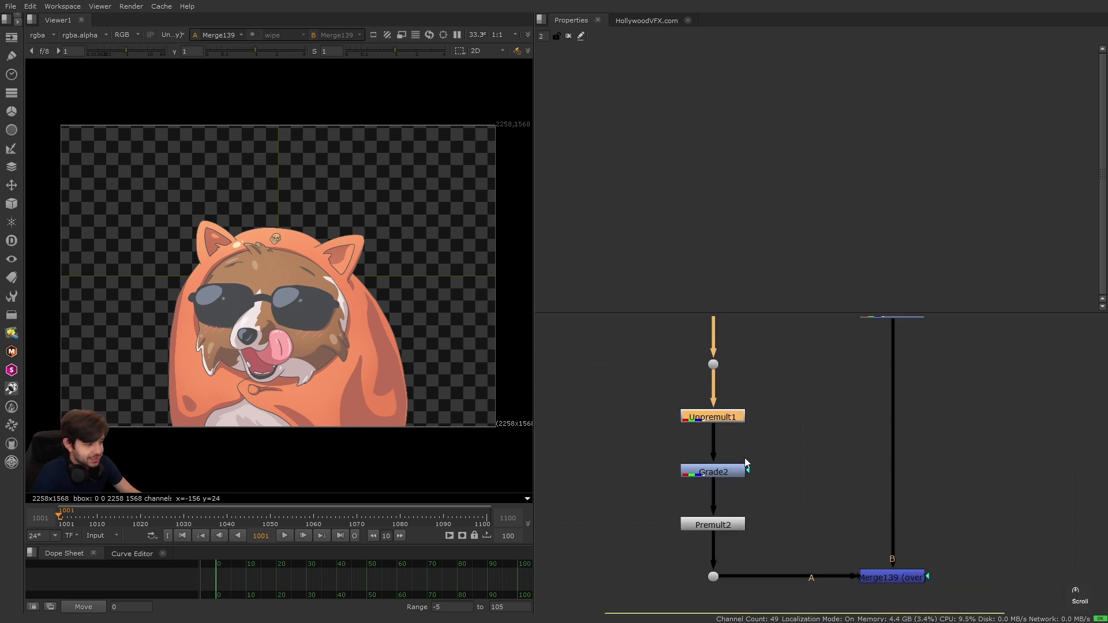
{"action": "left_click_drag", "start_coordinate": [626, 394], "coordinate": [798, 453]}
View the Premult node's output closer and compare it with the Unpremult node disabled and enabled.
{"action": "left_click_drag", "start_coordinate": [644, 503], "coordinate": [801, 553]}
{"action": "key", "text": "1"}
{"action": "scroll", "coordinate": [347, 279], "scroll_direction": "up", "scroll_amount": 2}
{"action": "left_click_drag", "start_coordinate": [630, 392], "coordinate": [726, 436]}
{"action": "key", "text": "d"}
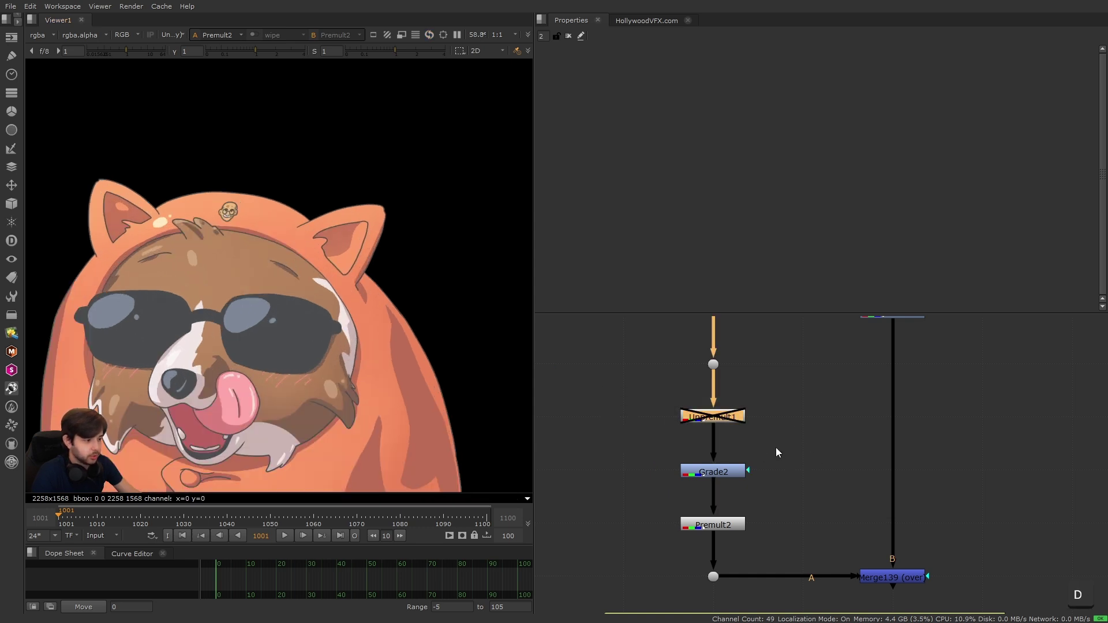
{"action": "key", "text": "d"}
{"action": "key", "text": "d"}
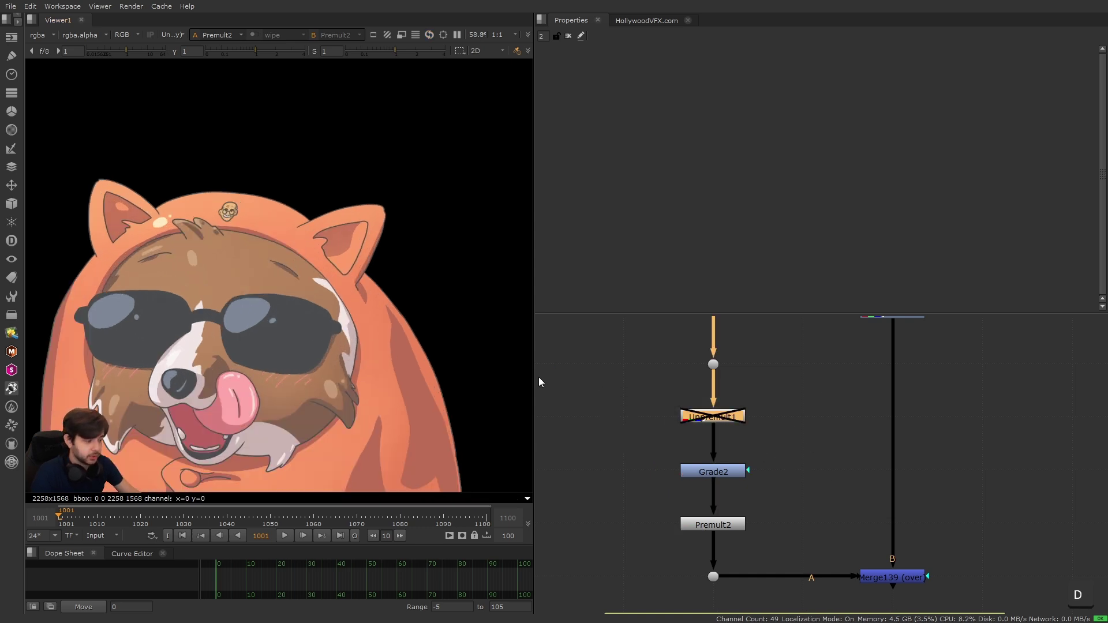
Compare the outline pixels below the ear between the Premult output and the original image at the upper dot.
{"action": "scroll", "coordinate": [382, 278], "scroll_direction": "up", "scroll_amount": 10}
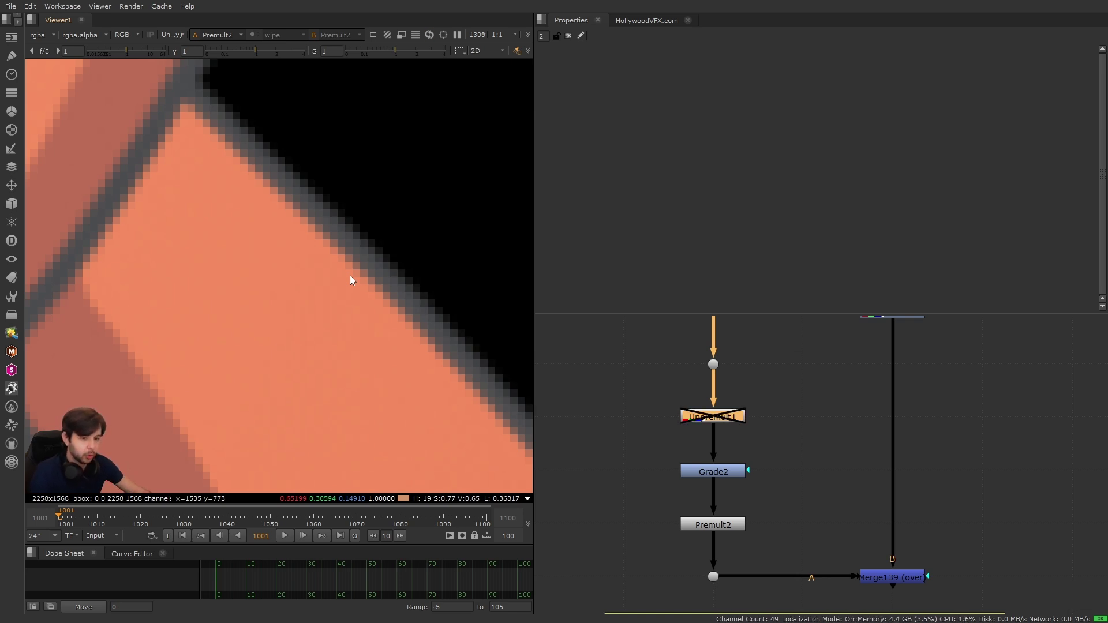
{"action": "left_click_drag", "start_coordinate": [654, 379], "coordinate": [672, 477], "text": "alt"}
{"action": "key", "text": "1"}
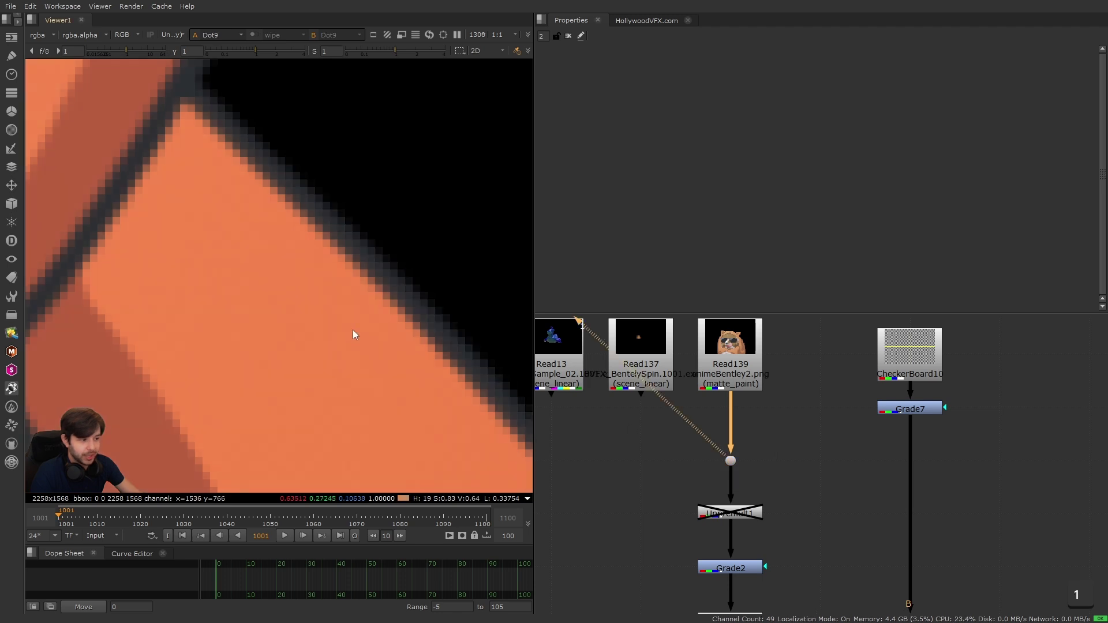
{"action": "left_click_drag", "start_coordinate": [659, 530], "coordinate": [664, 440], "text": "alt"}
{"action": "left_click_drag", "start_coordinate": [678, 512], "coordinate": [812, 550]}
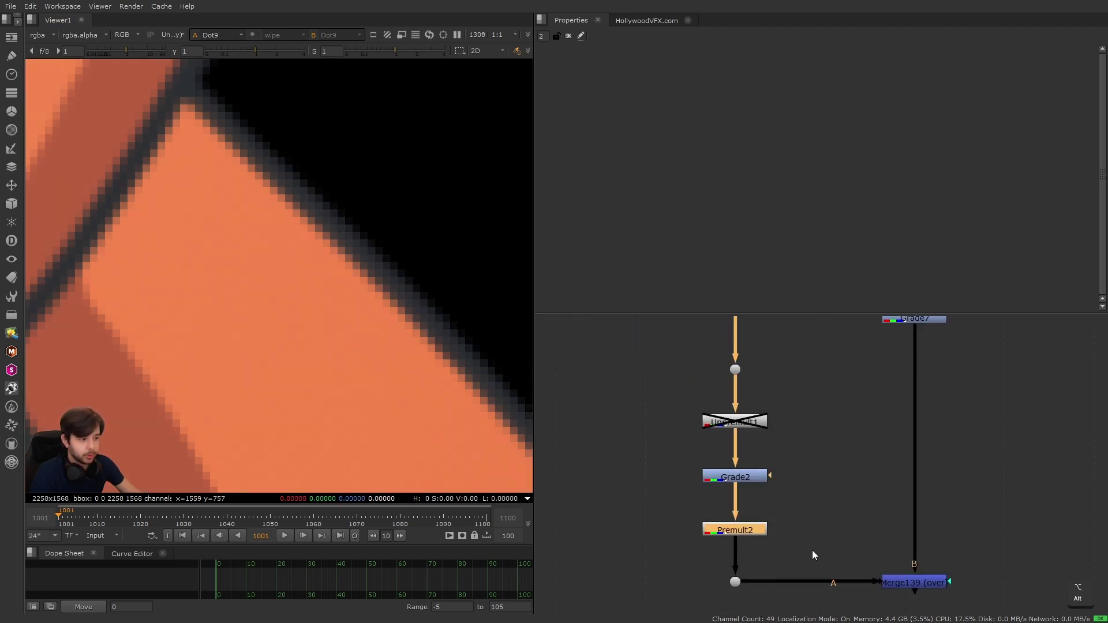
{"action": "key", "text": "1"}
Disable the Grade node and compare the outline pixels with the Premult node disabled and enabled.
{"action": "left_click", "coordinate": [735, 476]}
{"action": "key", "text": "d"}
{"action": "left_click_drag", "start_coordinate": [668, 506], "coordinate": [809, 543]}
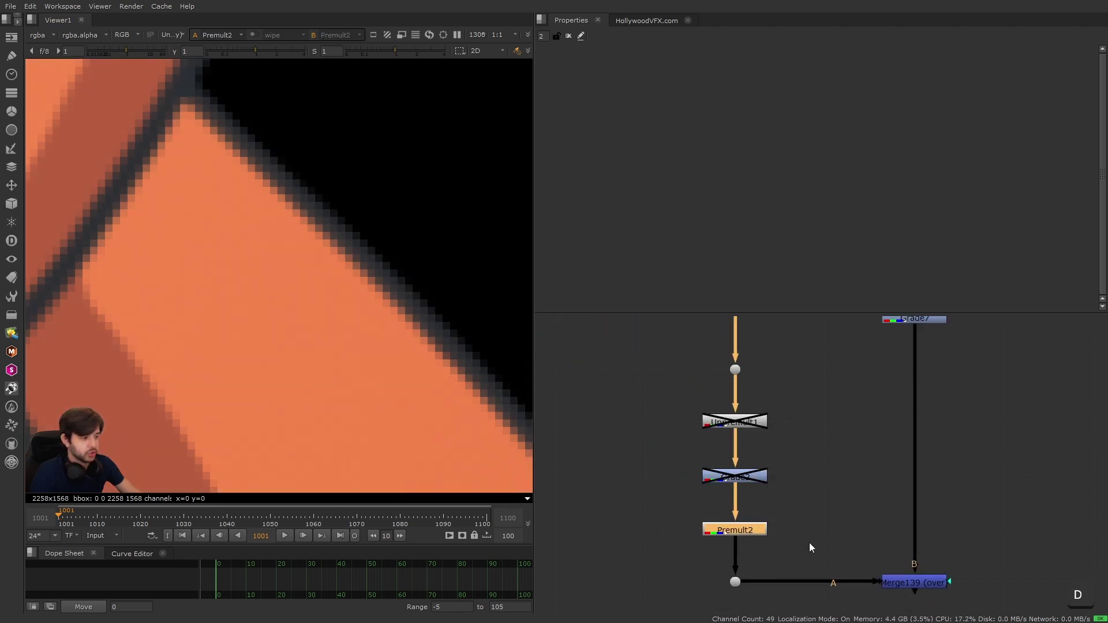
{"action": "key", "text": "d"}
{"action": "key", "text": "d"}
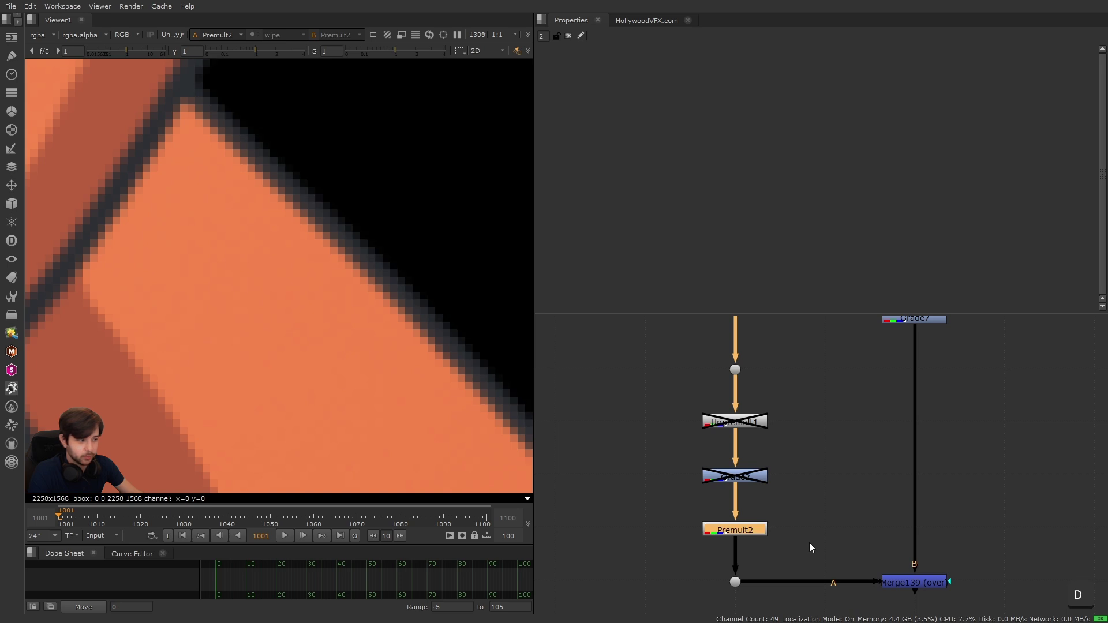
Re-enable the Unpremult and Grade nodes in the character branch.
{"action": "left_click_drag", "start_coordinate": [667, 394], "coordinate": [788, 436]}
{"action": "key", "text": "d"}
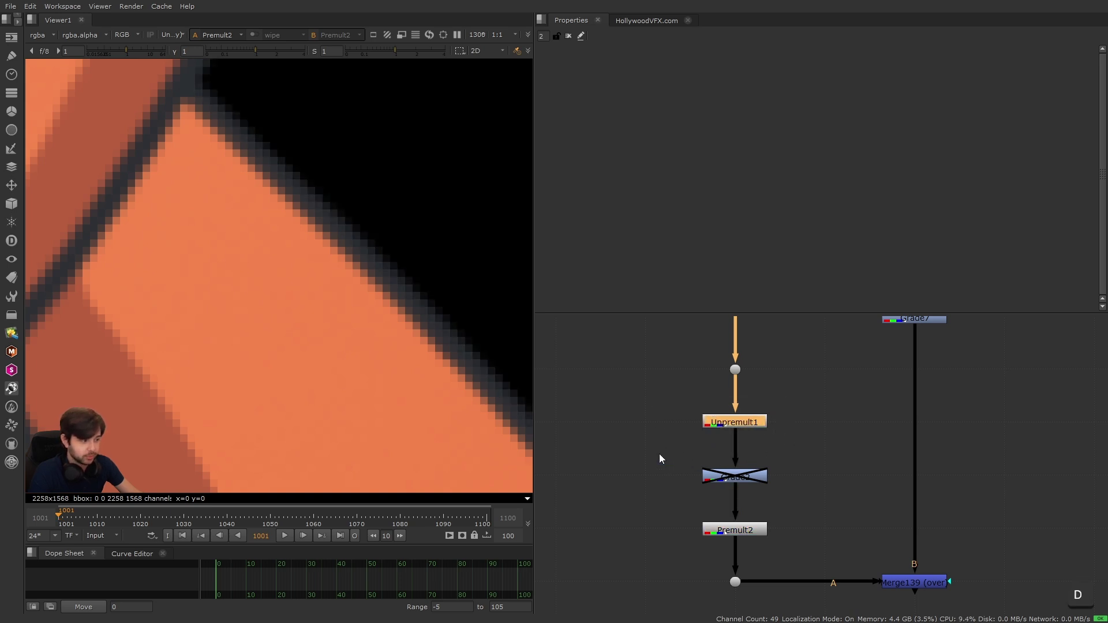
{"action": "left_click_drag", "start_coordinate": [652, 468], "coordinate": [811, 511]}
{"action": "key", "text": "d"}
Fit the whole Premult output in the viewer and review the complete node tree.
{"action": "left_click_drag", "start_coordinate": [635, 508], "coordinate": [805, 554]}
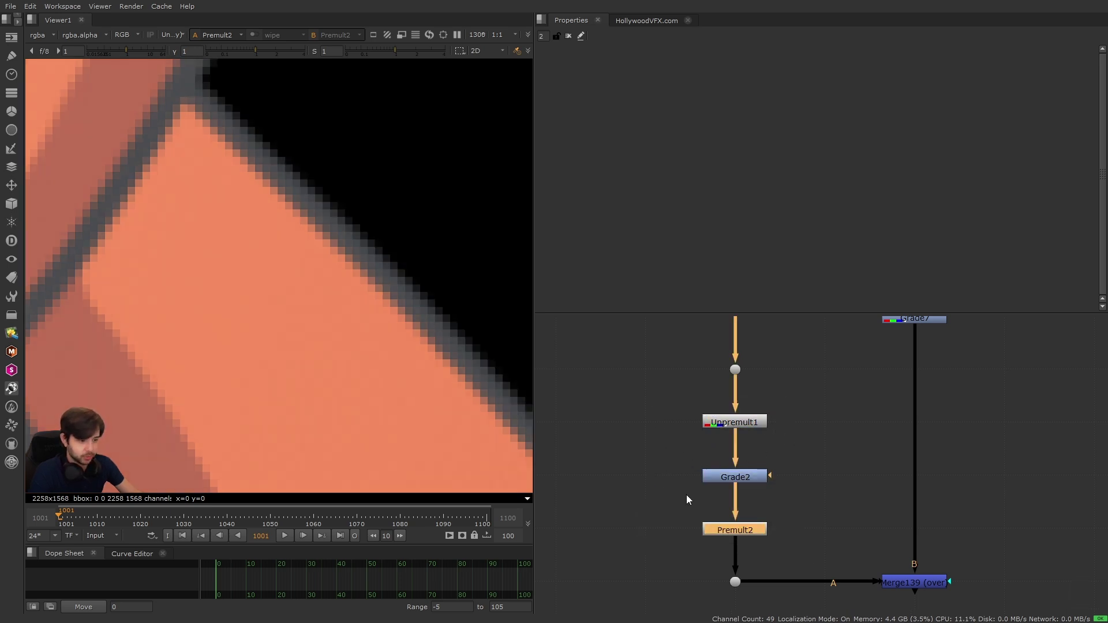
{"action": "key", "text": "f"}
{"action": "left_click", "coordinate": [668, 452]}
{"action": "scroll", "coordinate": [669, 452], "scroll_direction": "down", "scroll_amount": 3}
{"action": "middle_click_drag", "start_coordinate": [669, 453], "coordinate": [711, 478]}
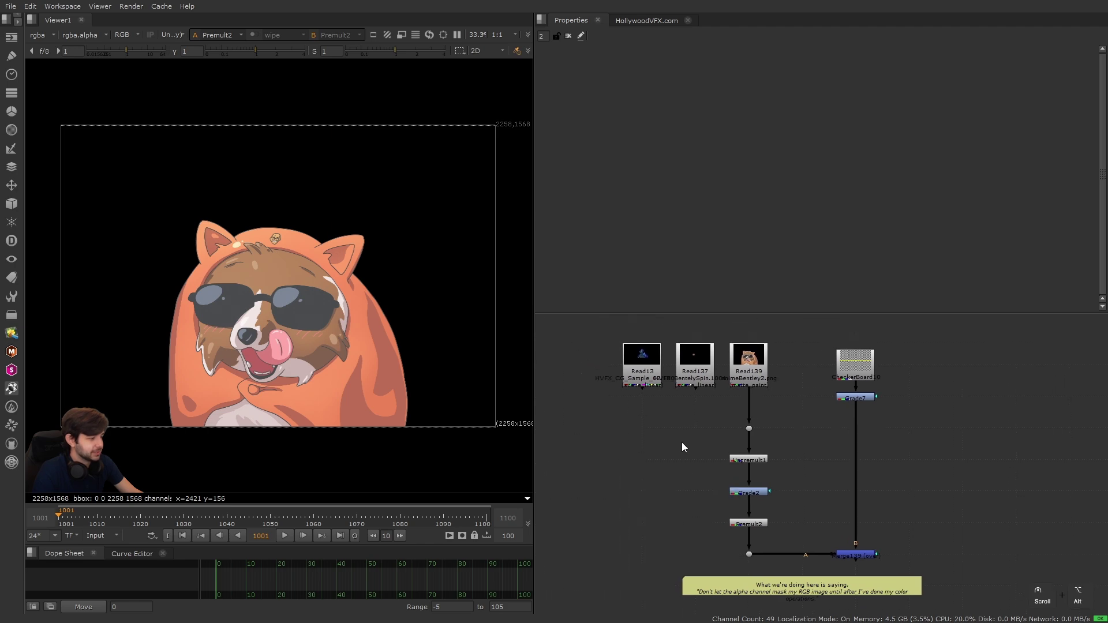
Feed the spinning character sequence Read137 into the grading branch instead of the still image and go to frame 1035.
{"action": "key", "text": "ctrl+shift+a"}
{"action": "left_click_drag", "start_coordinate": [705, 378], "coordinate": [702, 376]}
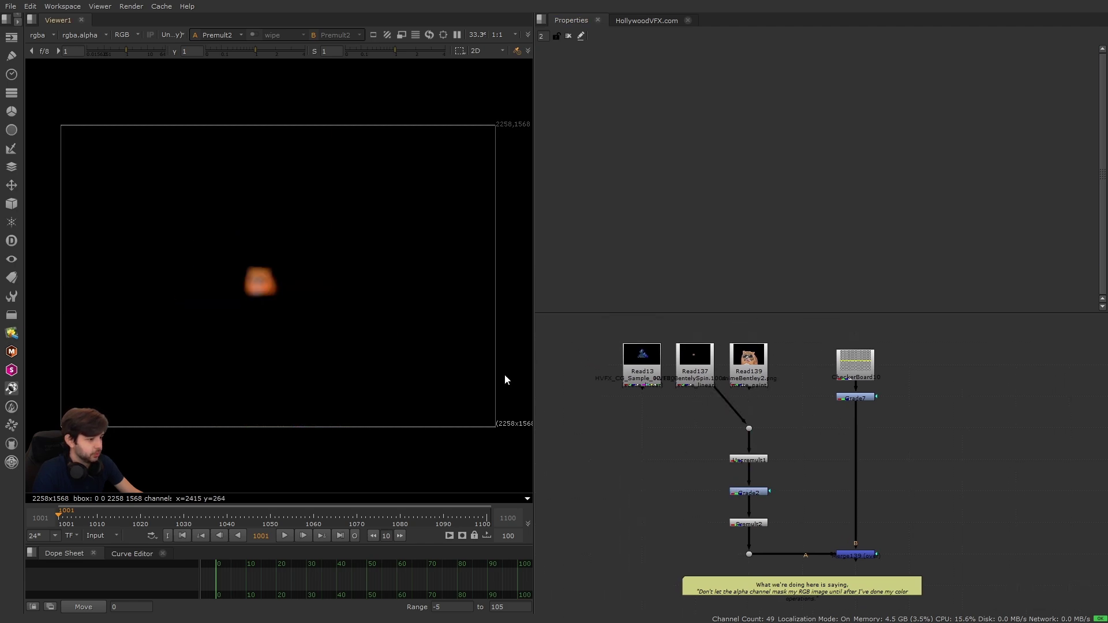
{"action": "left_click_drag", "start_coordinate": [140, 521], "coordinate": [206, 527]}
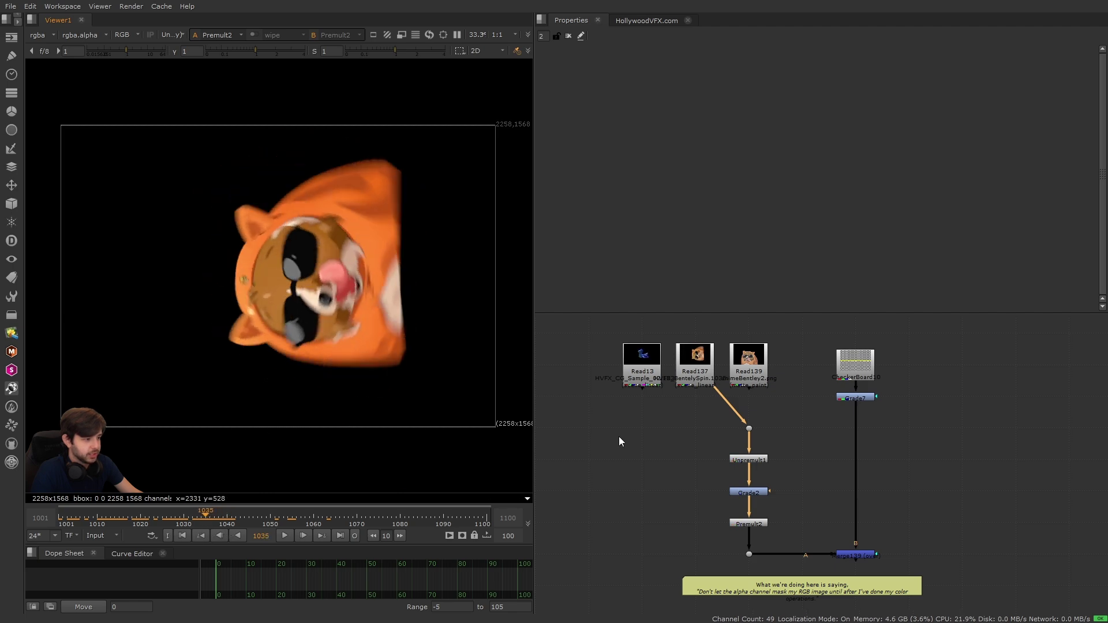
Display the Merge139 composite close up at the character's blurred edge and disable the Grade node below the checkerboard.
{"action": "left_click", "coordinate": [856, 556]}
{"action": "key", "text": "1"}
{"action": "scroll", "coordinate": [364, 188], "scroll_direction": "up", "scroll_amount": 5}
{"action": "scroll", "coordinate": [365, 189], "scroll_direction": "up", "scroll_amount": 3}
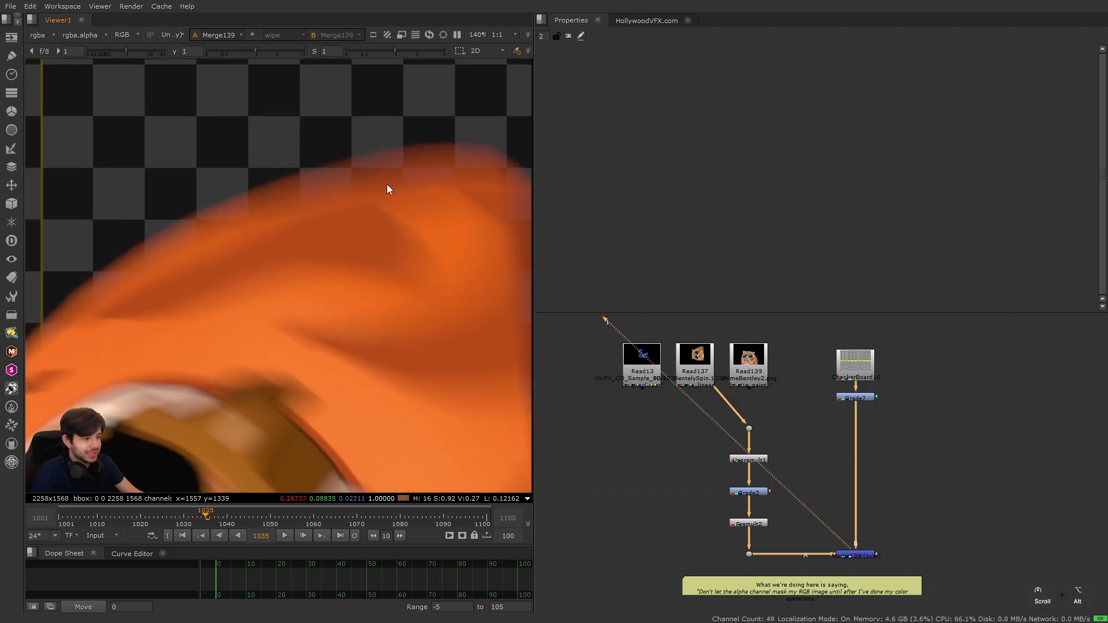
{"action": "left_click", "coordinate": [855, 398]}
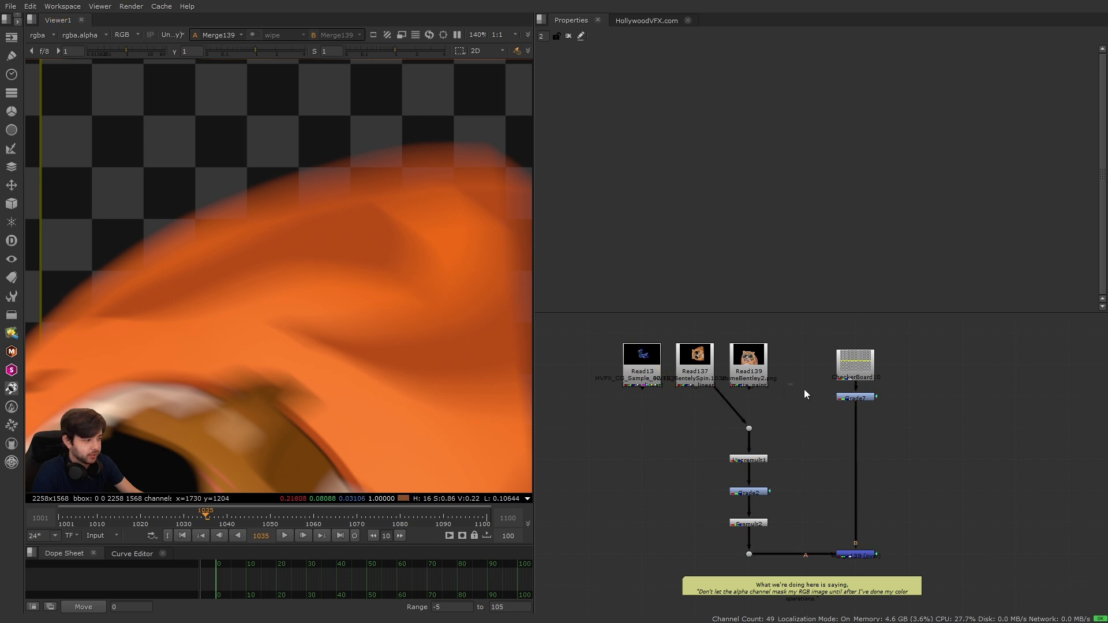
{"action": "key", "text": "d"}
{"action": "scroll", "coordinate": [364, 199], "scroll_direction": "down", "scroll_amount": 1, "text": "alt"}
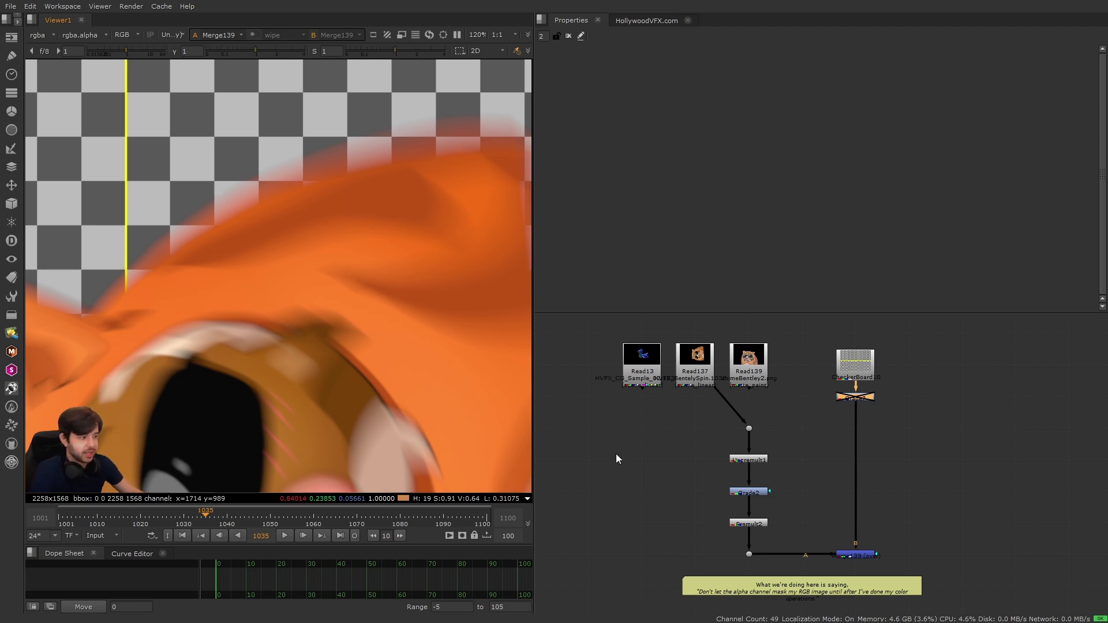
Delete the Unpremult and Premult nodes around Grade2 and set its gamma to 5.
{"action": "key", "text": "Delete"}
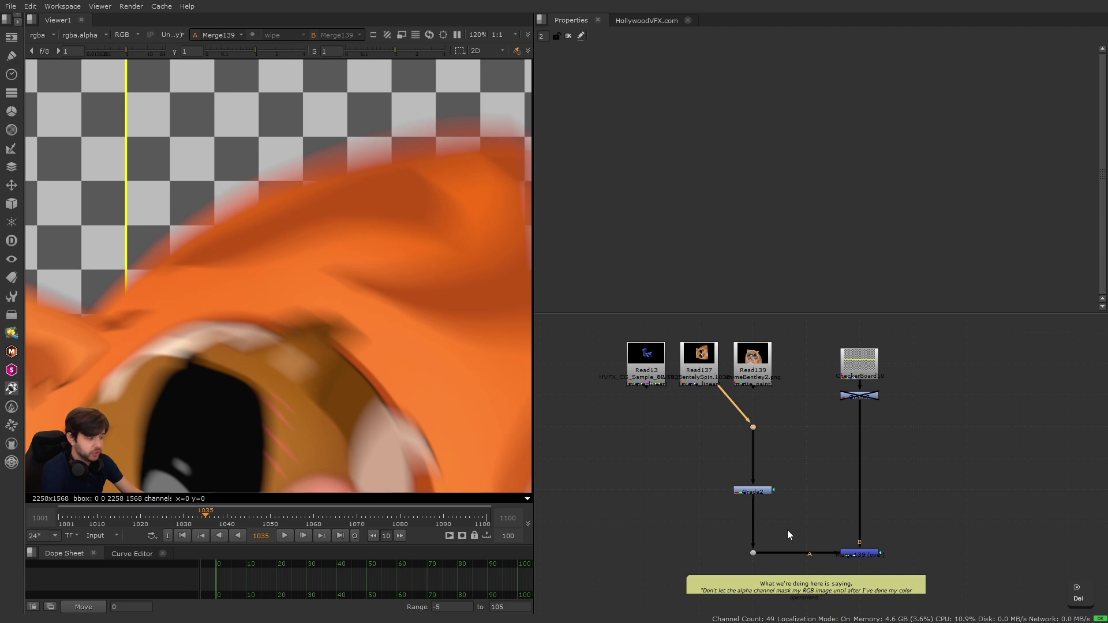
{"action": "double_click", "coordinate": [751, 492]}
{"action": "left_click_drag", "start_coordinate": [843, 175], "coordinate": [1072, 198]}
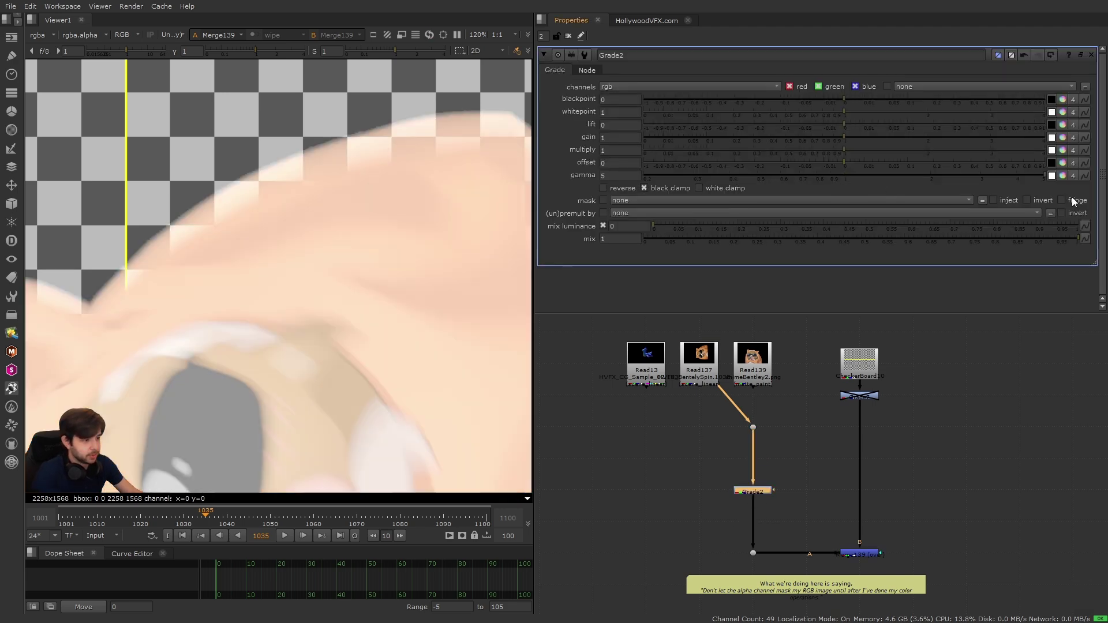
Examine the motion-blurred edges of the graded character against the checkerboard.
{"action": "scroll", "coordinate": [356, 224], "scroll_direction": "down", "scroll_amount": 4, "text": "alt"}
{"action": "left_click_drag", "start_coordinate": [356, 224], "coordinate": [379, 234], "text": "alt"}
{"action": "scroll", "coordinate": [379, 234], "scroll_direction": "up", "scroll_amount": 4, "text": "alt"}
{"action": "scroll", "coordinate": [379, 234], "scroll_direction": "down", "scroll_amount": 3}
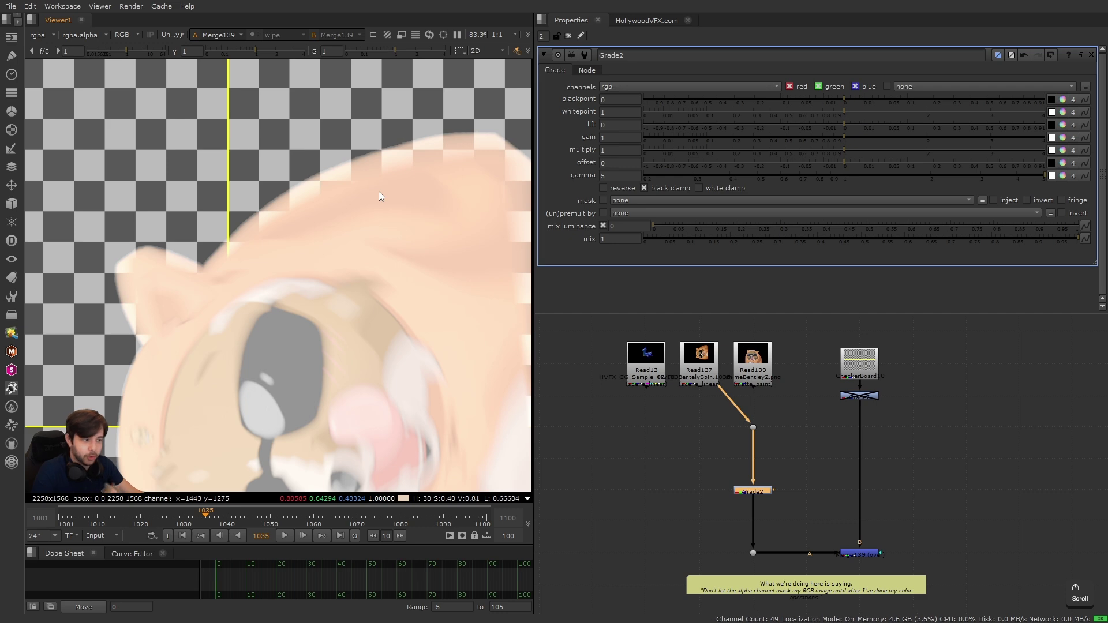
{"action": "scroll", "coordinate": [390, 344], "scroll_direction": "down", "scroll_amount": 4}
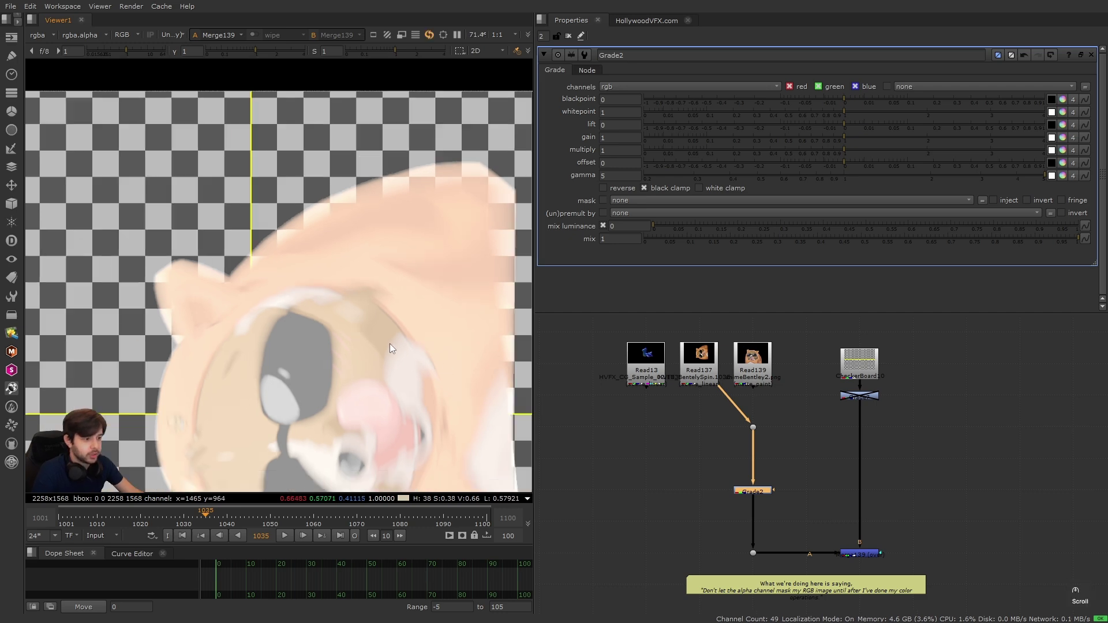
{"action": "scroll", "coordinate": [341, 258], "scroll_direction": "up", "scroll_amount": 6}
{"action": "scroll", "coordinate": [381, 248], "scroll_direction": "down", "scroll_amount": 4}
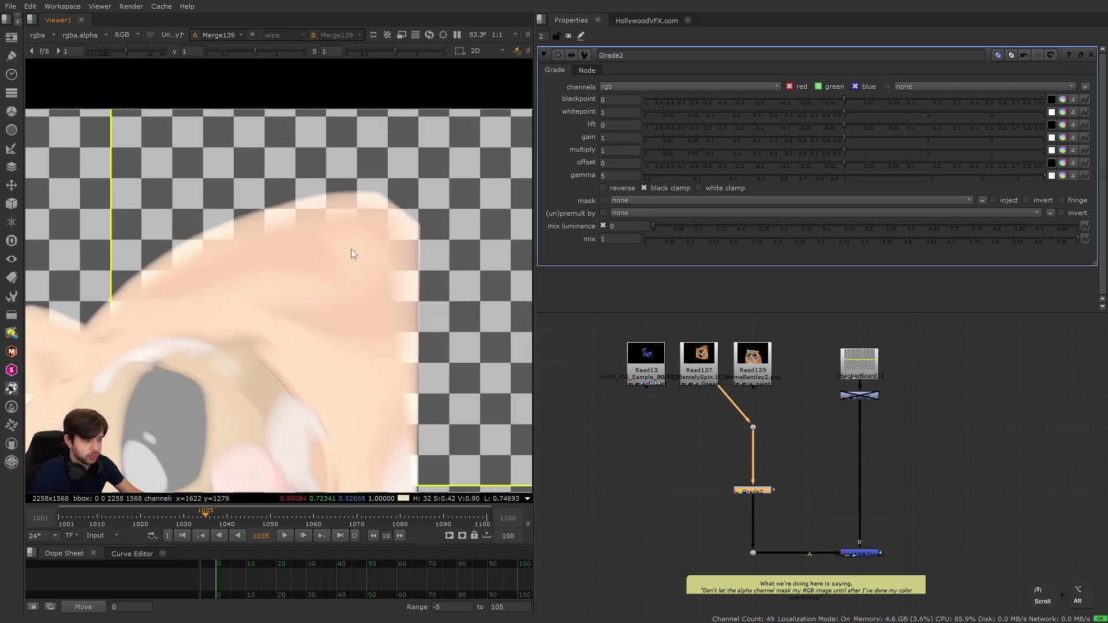
{"action": "scroll", "coordinate": [351, 248], "scroll_direction": "up", "scroll_amount": 2}
Add an Unpremult node before Grade2 and a Premult node after it in the character branch.
{"action": "key", "text": "Tab"}
{"action": "type", "text": "unp"}
{"action": "key", "text": "Return"}
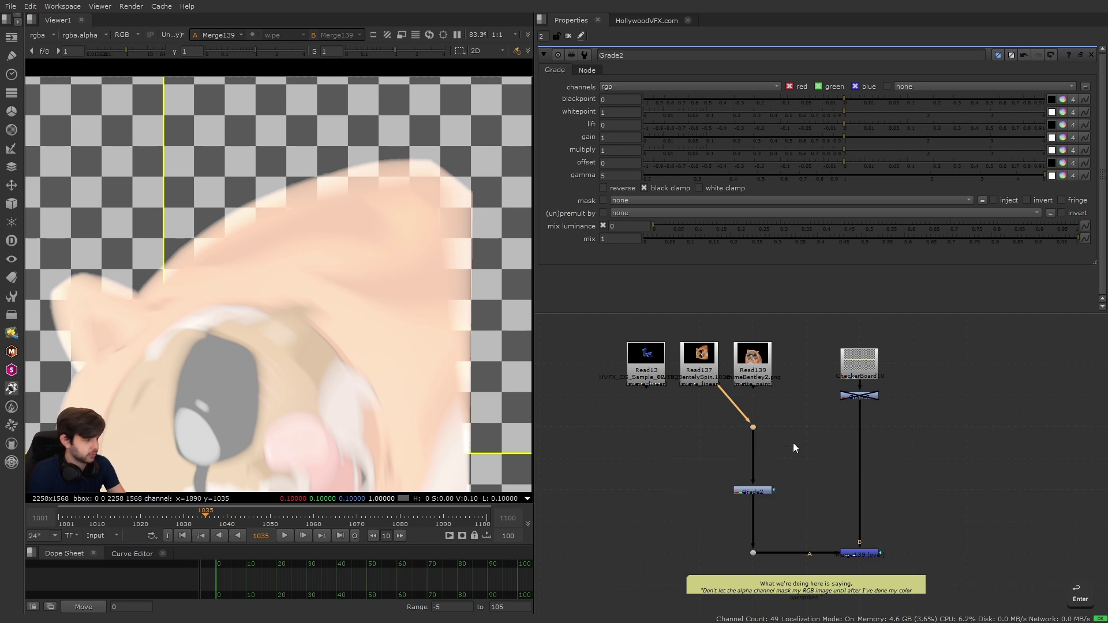
{"action": "left_click_drag", "start_coordinate": [748, 506], "coordinate": [822, 518]}
{"action": "key", "text": "Tab"}
{"action": "type", "text": "pre"}
{"action": "key", "text": "Return"}
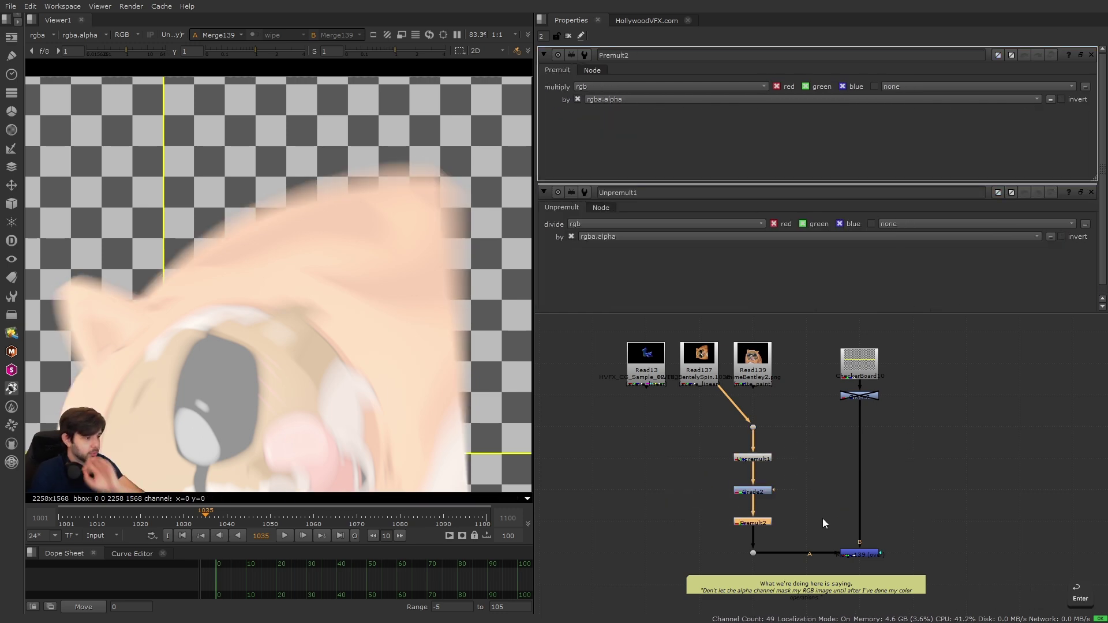
Compare the character's blurred edges with Grade2 disabled and enabled between the Unpremult and Premult nodes.
{"action": "key", "text": "Up"}
{"action": "key", "text": "d"}
{"action": "key", "text": "d"}
{"action": "key", "text": "d"}
{"action": "key", "text": "d"}
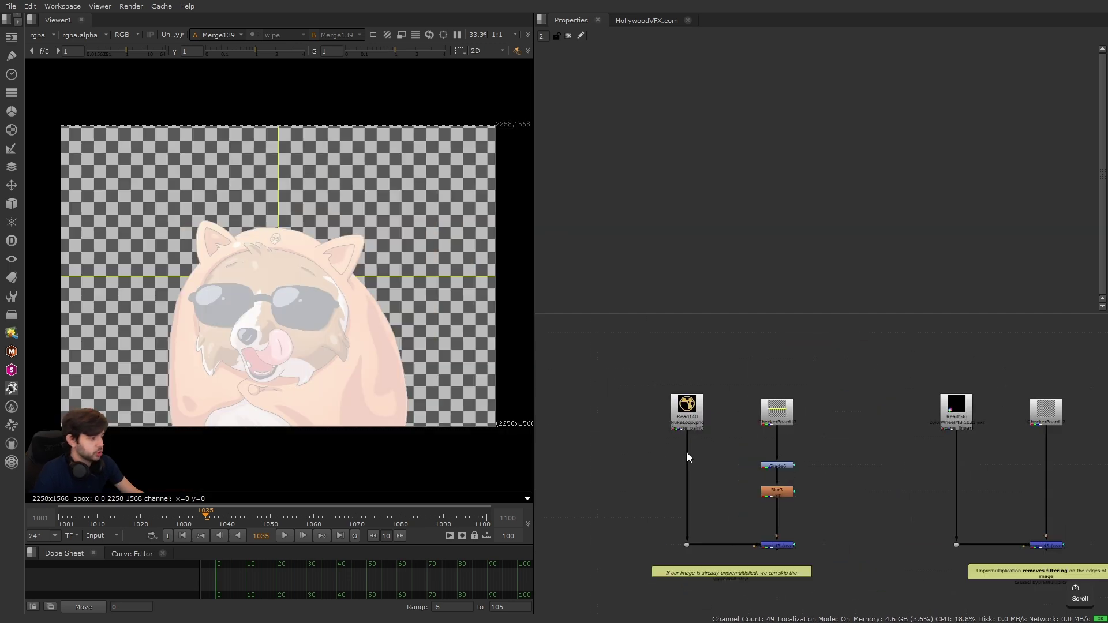
View the Nuke logo image Read140 and compare it with the character still Read139.
{"action": "middle_click_drag", "start_coordinate": [697, 451], "coordinate": [711, 418]}
{"action": "left_click", "coordinate": [699, 382]}
{"action": "key", "text": "1"}
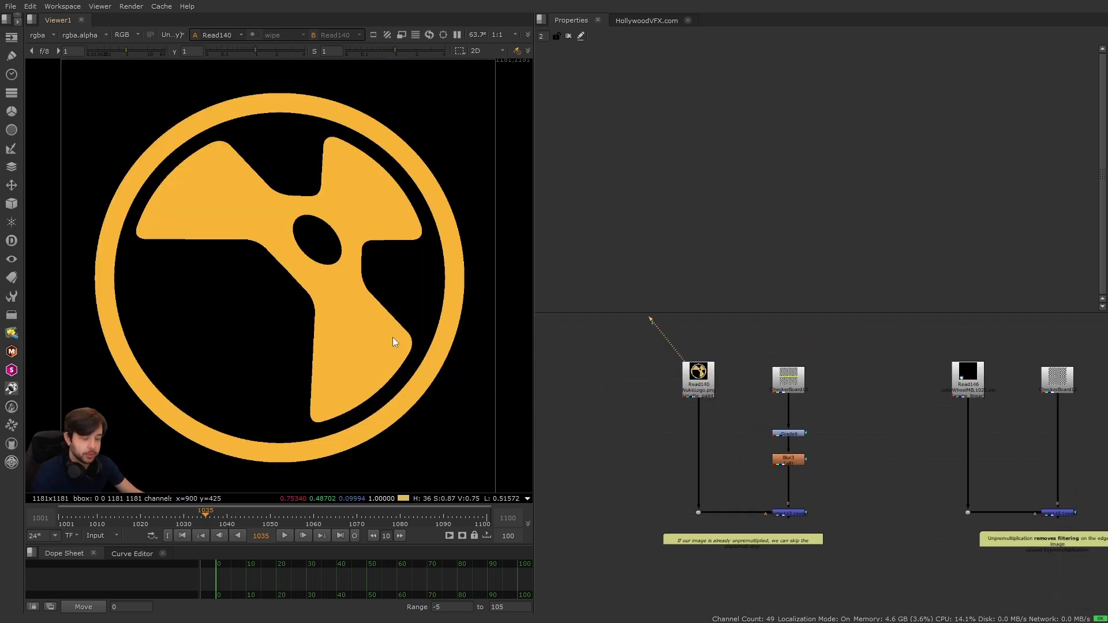
{"action": "scroll", "coordinate": [708, 435], "scroll_direction": "down", "scroll_amount": 3}
{"action": "left_click_drag", "start_coordinate": [763, 340], "coordinate": [731, 480], "text": "alt"}
{"action": "scroll", "coordinate": [736, 395], "scroll_direction": "up", "scroll_amount": 2}
{"action": "left_click", "coordinate": [755, 372]}
{"action": "key", "text": "1"}
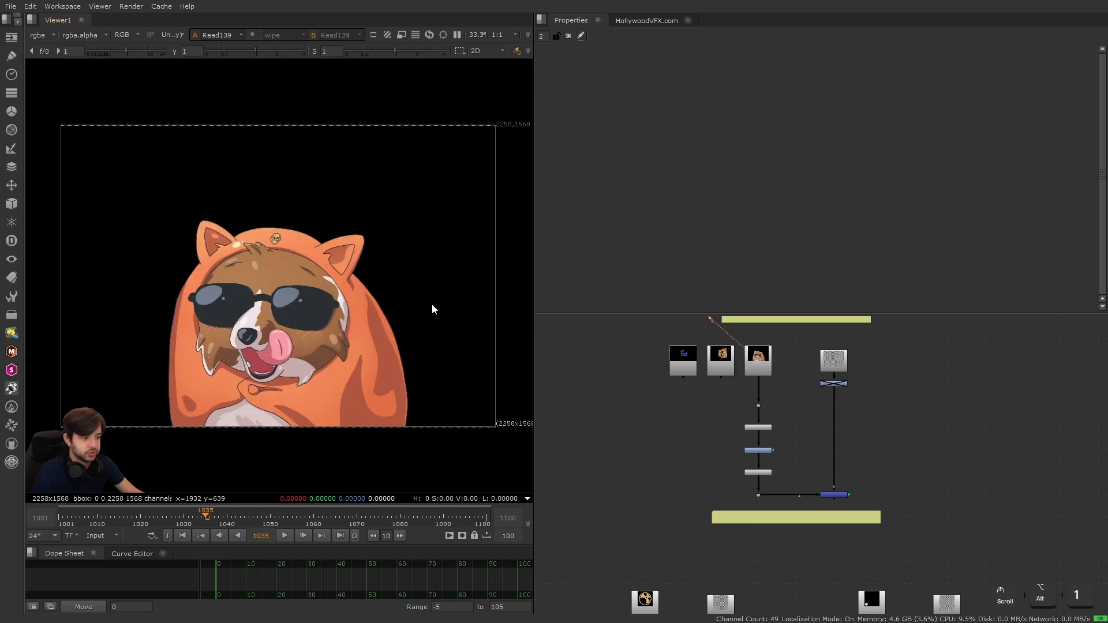
Display the Merge143 composite of the logo over the blurred checkerboard and examine the logo's edges.
{"action": "middle_click_drag", "start_coordinate": [702, 519], "coordinate": [739, 378]}
{"action": "left_click", "coordinate": [757, 576]}
{"action": "key", "text": "1"}
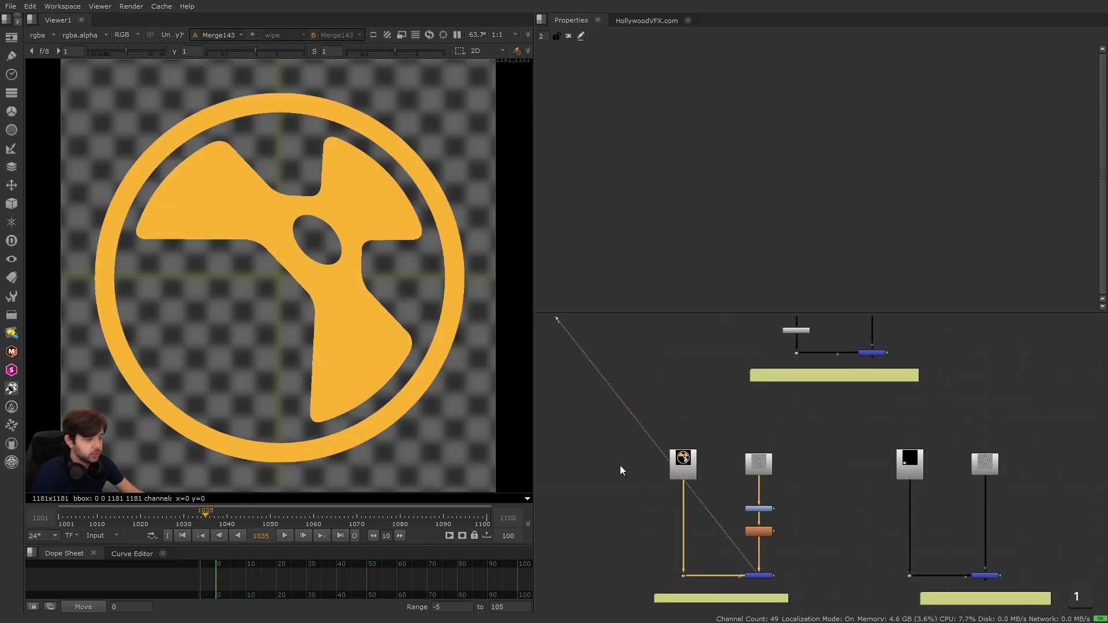
{"action": "scroll", "coordinate": [369, 254], "scroll_direction": "up", "scroll_amount": 4}
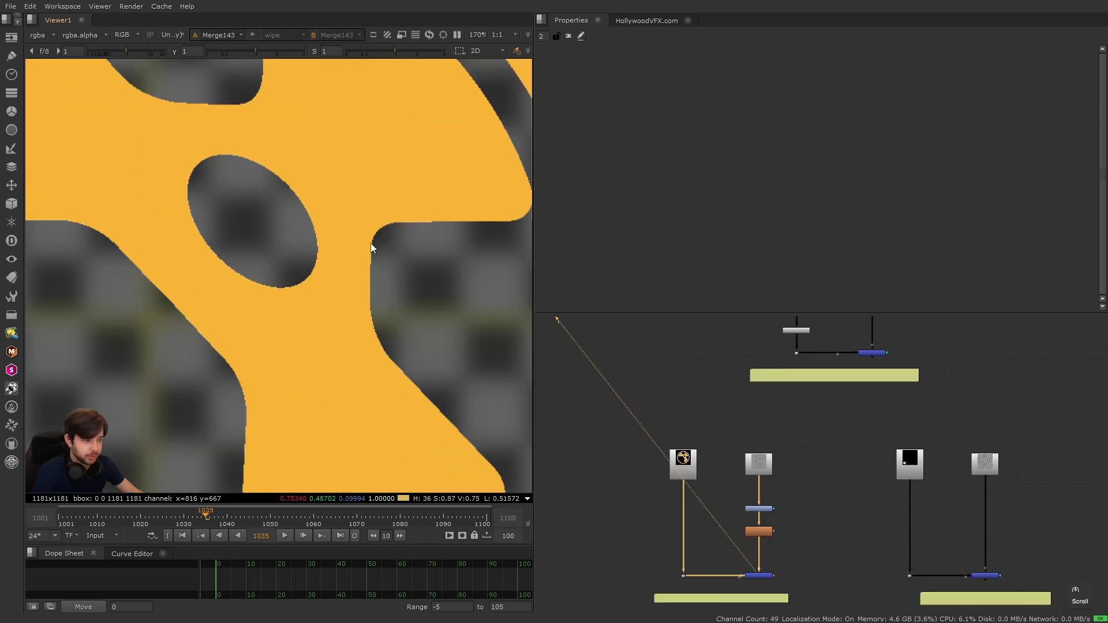
Insert a Grade node below the logo image Read140 and set its lift to 0.22.
{"action": "left_click_drag", "start_coordinate": [768, 341], "coordinate": [753, 521], "text": "alt"}
{"action": "scroll", "coordinate": [807, 465], "scroll_direction": "up", "scroll_amount": 4}
{"action": "left_click_drag", "start_coordinate": [685, 435], "coordinate": [823, 498]}
{"action": "scroll", "coordinate": [709, 473], "scroll_direction": "down", "scroll_amount": 3}
{"action": "left_click_drag", "start_coordinate": [710, 542], "coordinate": [751, 359], "text": "alt"}
{"action": "middle_click_drag", "start_coordinate": [680, 526], "coordinate": [706, 434]}
{"action": "key", "text": "g"}
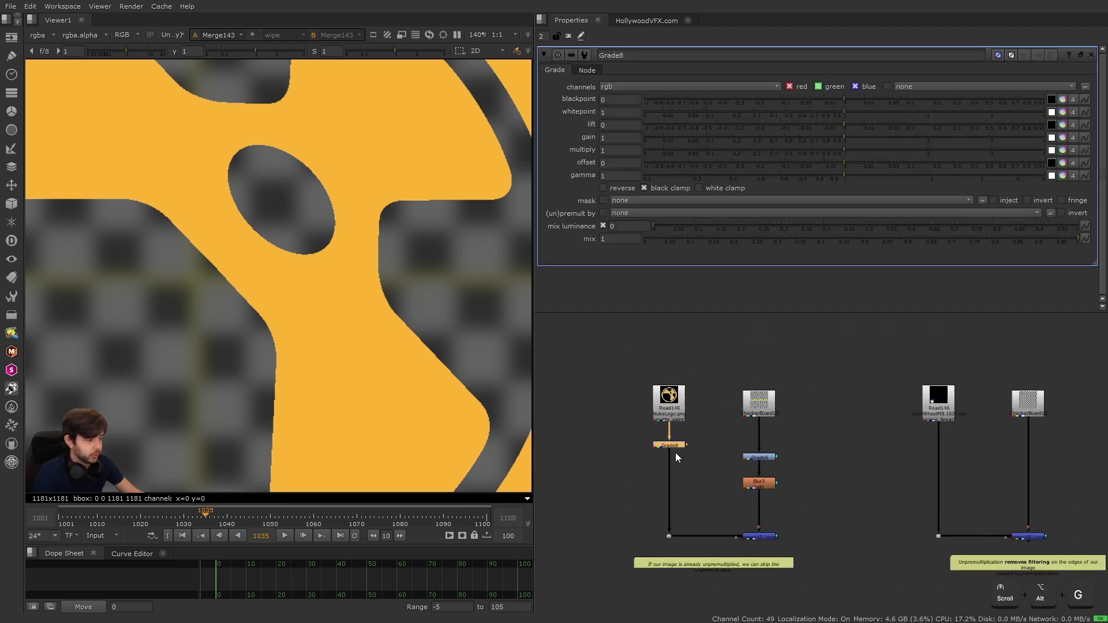
{"action": "left_click_drag", "start_coordinate": [672, 466], "coordinate": [672, 459]}
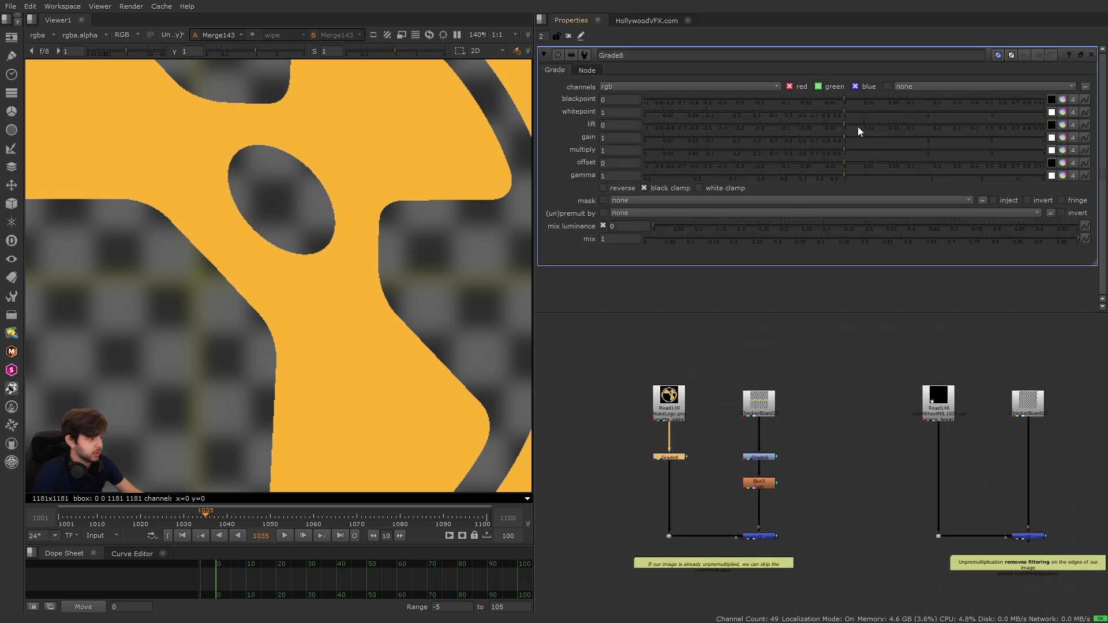
{"action": "left_click_drag", "start_coordinate": [846, 125], "coordinate": [937, 132]}
{"action": "scroll", "coordinate": [301, 297], "scroll_direction": "down", "scroll_amount": 3, "text": "alt"}
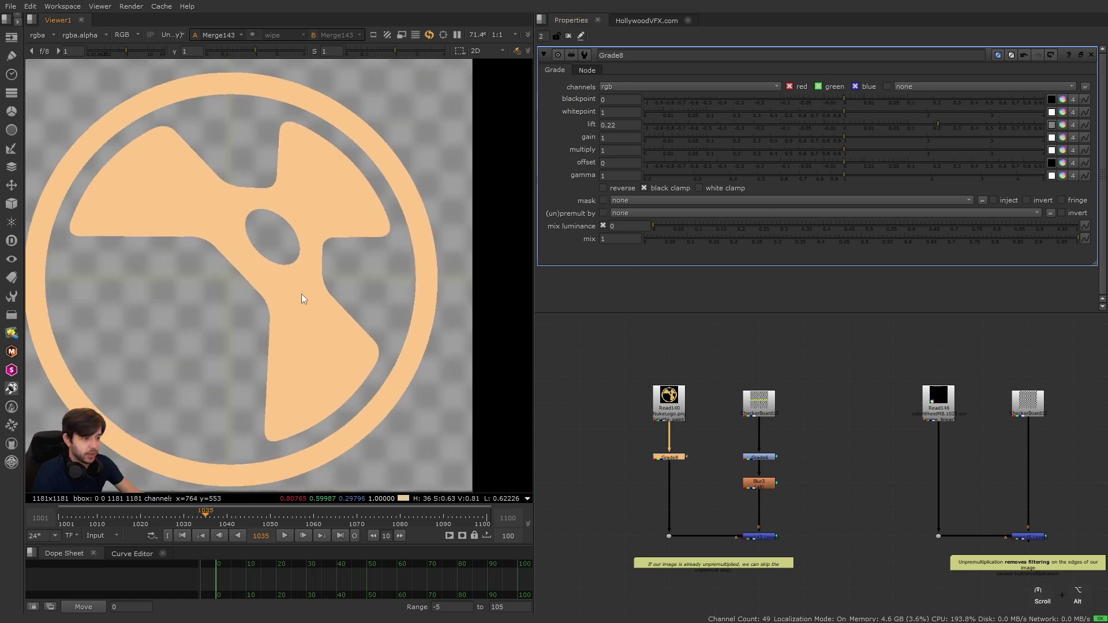
View the output of the logo's Grade node to check its background.
{"action": "middle_click_drag", "start_coordinate": [302, 293], "coordinate": [329, 285]}
{"action": "scroll", "coordinate": [336, 287], "scroll_direction": "down", "scroll_amount": 3}
{"action": "left_click_drag", "start_coordinate": [619, 427], "coordinate": [702, 478]}
{"action": "key", "text": "1"}
{"action": "scroll", "coordinate": [601, 444], "scroll_direction": "up", "scroll_amount": 3}
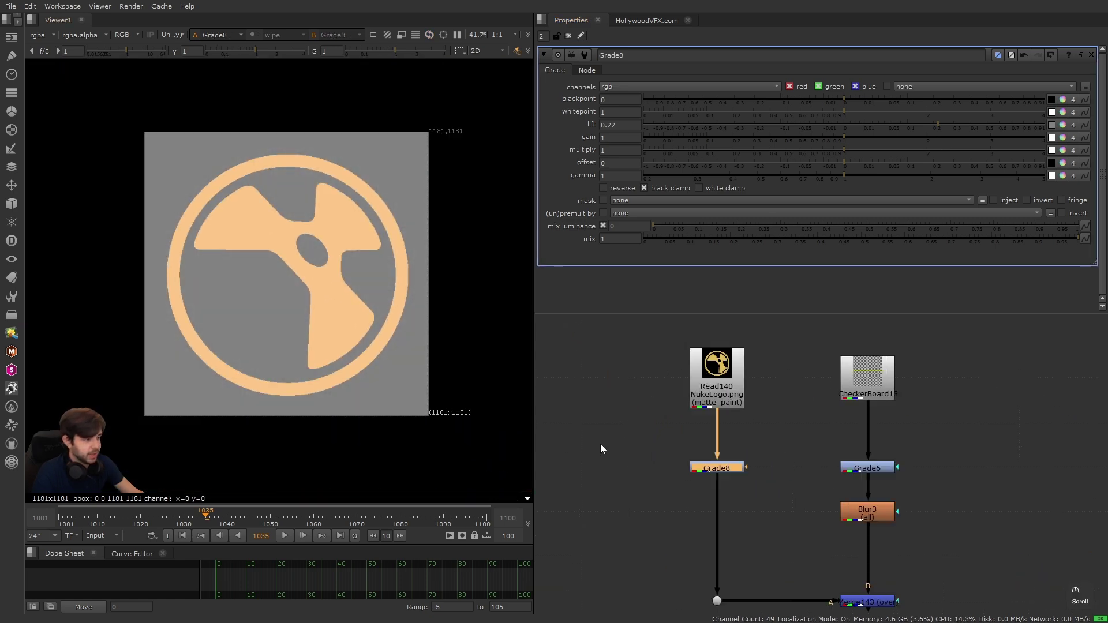
Display the original logo image and compare its alpha channel with its RGB at the edges.
{"action": "left_click", "coordinate": [601, 444]}
{"action": "key", "text": "1"}
{"action": "key", "text": "a"}
{"action": "scroll", "coordinate": [349, 269], "scroll_direction": "up", "scroll_amount": 11}
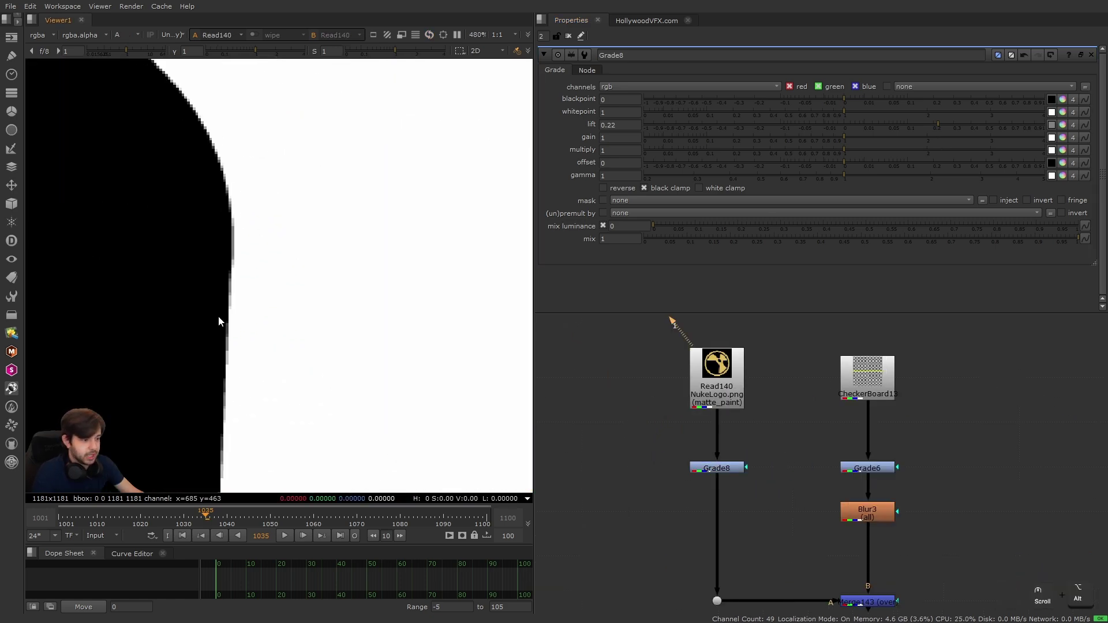
{"action": "key", "text": "a"}
{"action": "key", "text": "a"}
{"action": "key", "text": "f"}
{"action": "key", "text": "a"}
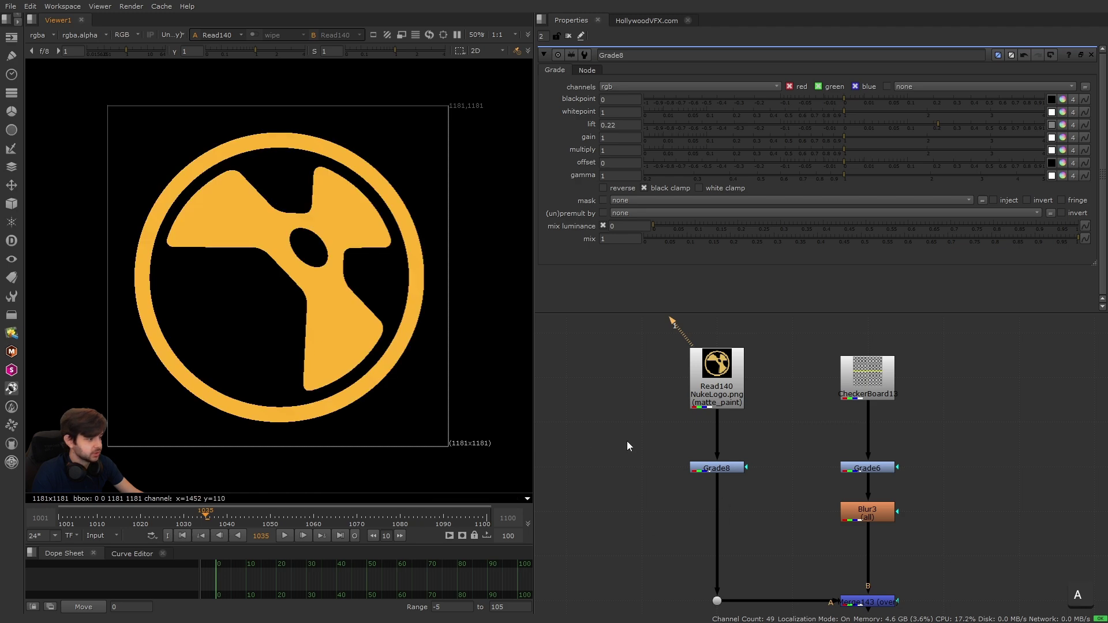
Add a Premult node after the logo's Grade node and show its output.
{"action": "left_click", "coordinate": [717, 468]}
{"action": "key", "text": "1"}
{"action": "key", "text": "Tab"}
{"action": "type", "text": "premult"}
{"action": "key", "text": "Return"}
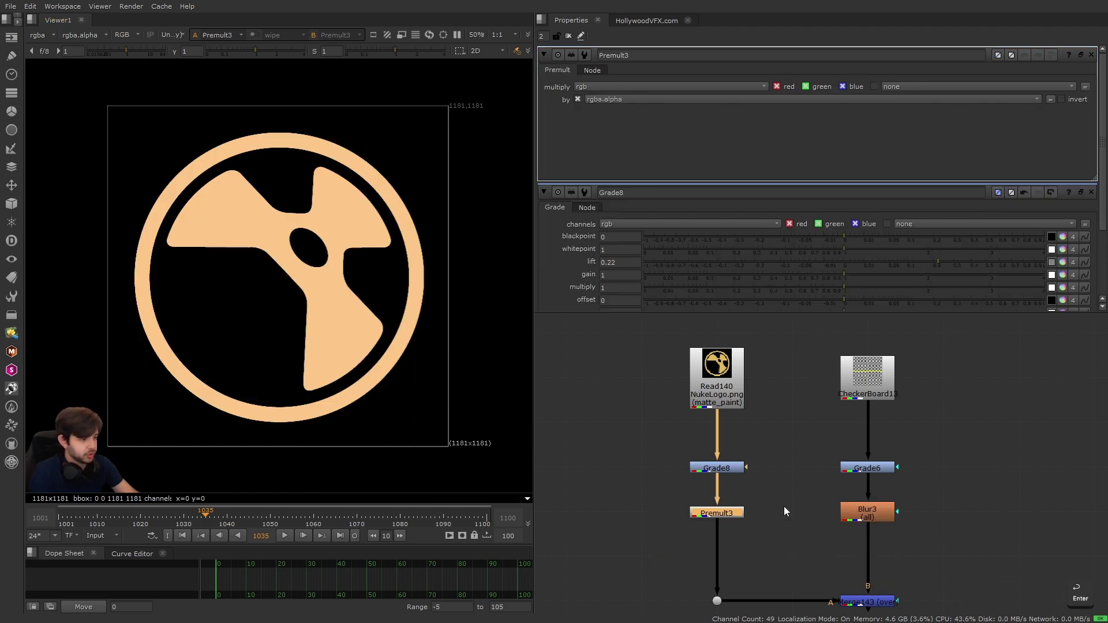
Display the Merge143 composite and inspect the graded logo over the checkerboard.
{"action": "middle_click_drag", "start_coordinate": [772, 533], "coordinate": [768, 500]}
{"action": "left_click_drag", "start_coordinate": [767, 500], "coordinate": [939, 569]}
{"action": "key", "text": "1"}
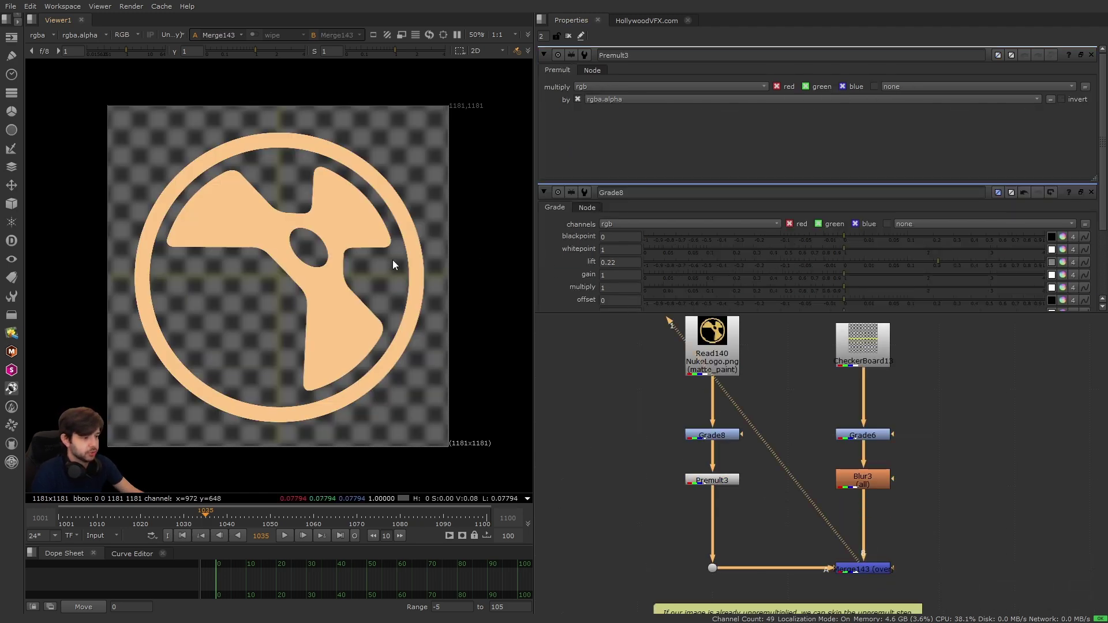
{"action": "scroll", "coordinate": [412, 258], "scroll_direction": "up", "scroll_amount": 4}
{"action": "scroll", "coordinate": [451, 258], "scroll_direction": "down", "scroll_amount": 2}
{"action": "middle_click_drag", "start_coordinate": [398, 303], "coordinate": [512, 334]}
Show the original logo image Read140 in the viewer and close all open node properties.
{"action": "left_click", "coordinate": [661, 456]}
{"action": "left_click_drag", "start_coordinate": [633, 376], "coordinate": [769, 404]}
{"action": "middle_click_drag", "start_coordinate": [771, 398], "coordinate": [758, 417]}
{"action": "left_click", "coordinate": [691, 376]}
{"action": "key", "text": "1"}
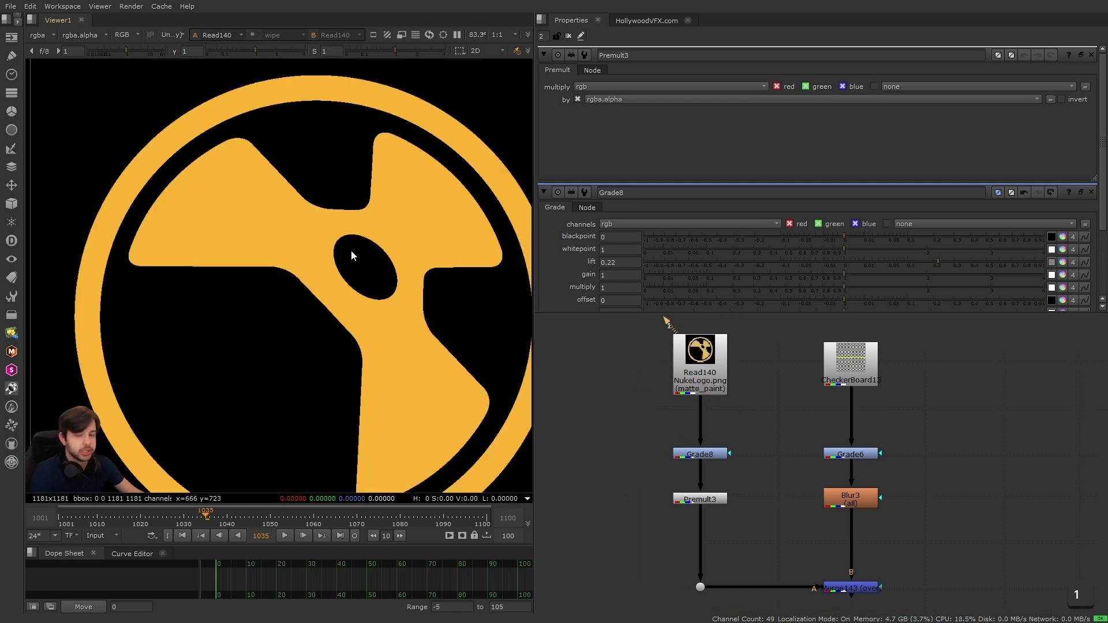
{"action": "left_click", "coordinate": [568, 36]}
Read the note on unpremultiplication and edge filtering, and display the color wheel sequence Read146 fitted in the viewer.
{"action": "scroll", "coordinate": [837, 416], "scroll_direction": "down", "scroll_amount": 3}
{"action": "middle_click_drag", "start_coordinate": [981, 444], "coordinate": [763, 435]}
{"action": "scroll", "coordinate": [788, 447], "scroll_direction": "up", "scroll_amount": 2}
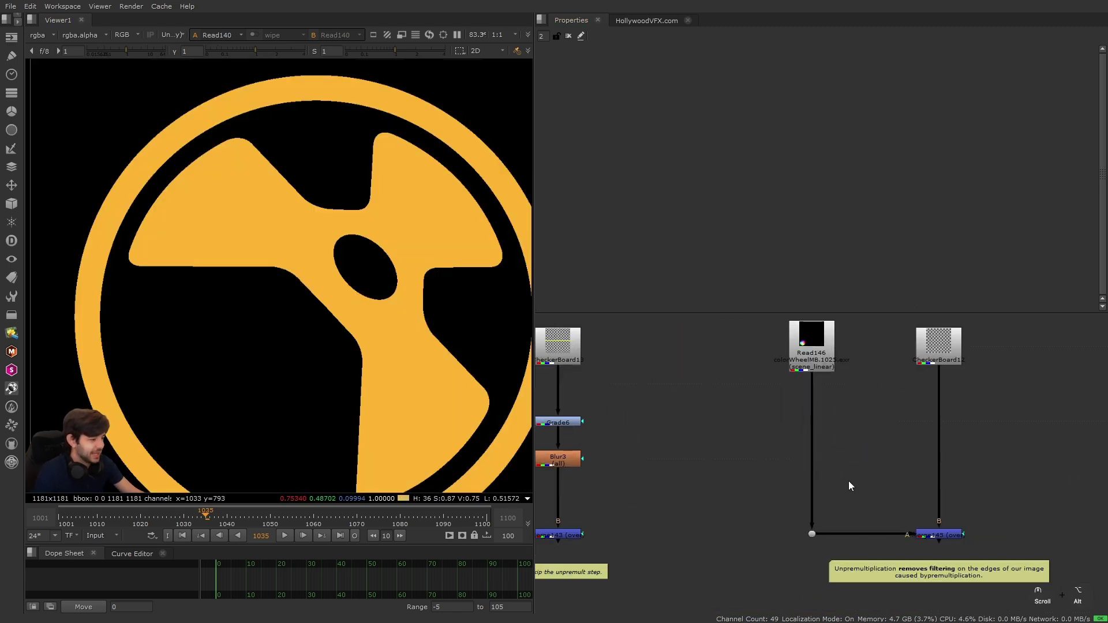
{"action": "left_click_drag", "start_coordinate": [877, 464], "coordinate": [811, 476], "text": "alt"}
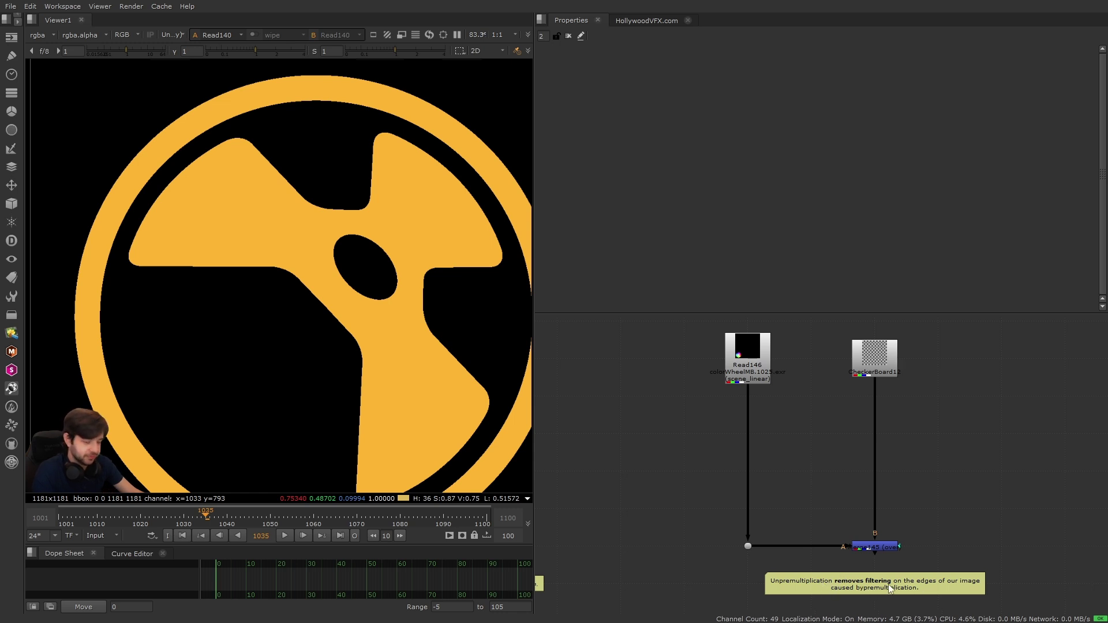
{"action": "left_click_drag", "start_coordinate": [942, 590], "coordinate": [892, 582], "text": "alt"}
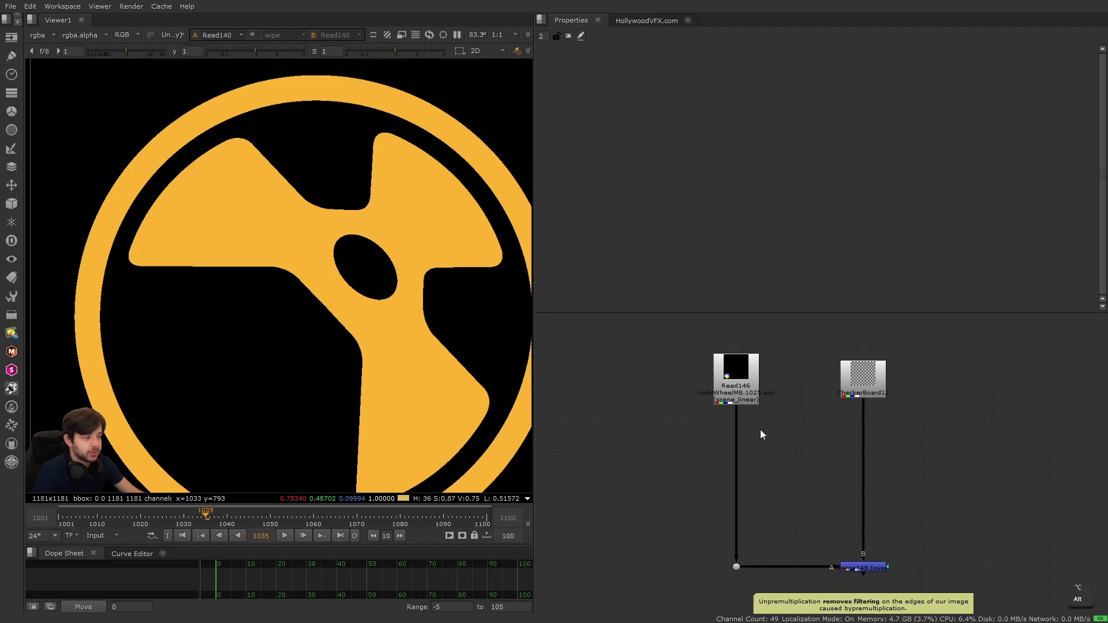
{"action": "left_click_drag", "start_coordinate": [790, 432], "coordinate": [883, 546], "text": "alt"}
{"action": "key", "text": "2"}
{"action": "key", "text": "f"}
{"action": "left_click", "coordinate": [622, 377]}
{"action": "key", "text": "1"}
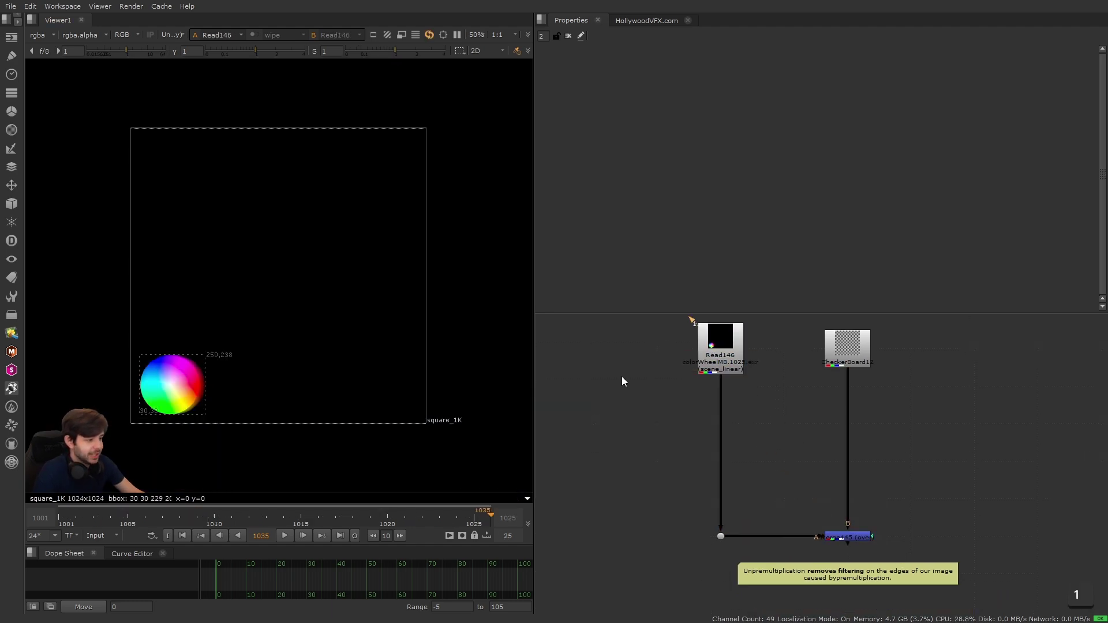
Go to frame 1014 of the color wheel sequence and compare its motion-blurred alpha with the RGB.
{"action": "left_click_drag", "start_coordinate": [89, 520], "coordinate": [323, 522]}
{"action": "left_click_drag", "start_coordinate": [229, 511], "coordinate": [283, 518]}
{"action": "key", "text": "a"}
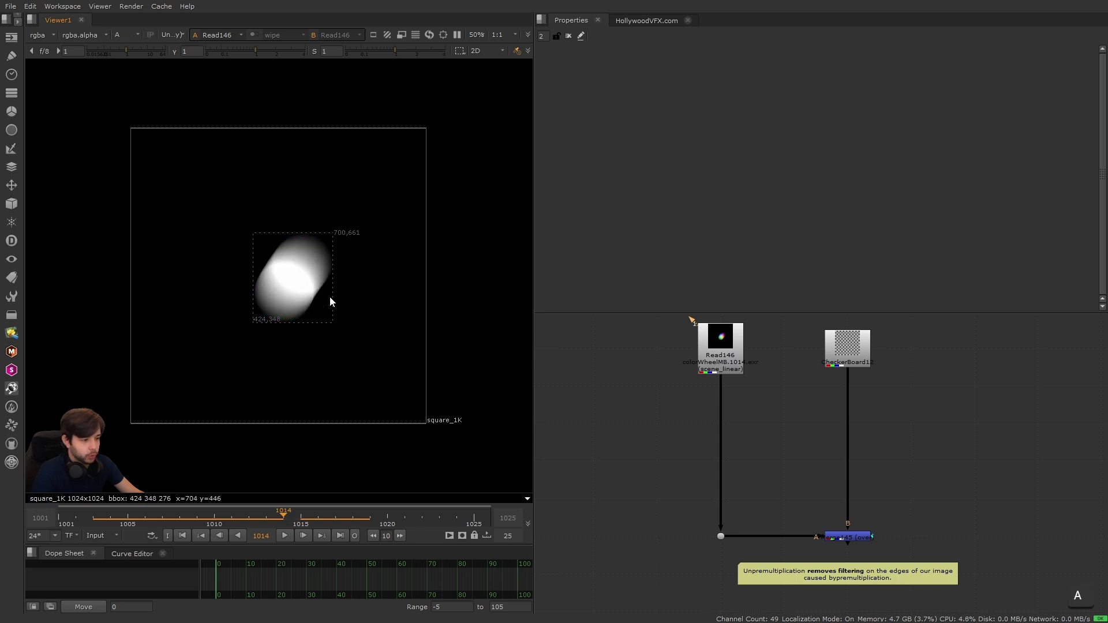
{"action": "left_click_drag", "start_coordinate": [284, 239], "coordinate": [340, 280]}
{"action": "left_click_drag", "start_coordinate": [247, 213], "coordinate": [348, 289]}
{"action": "key", "text": "a"}
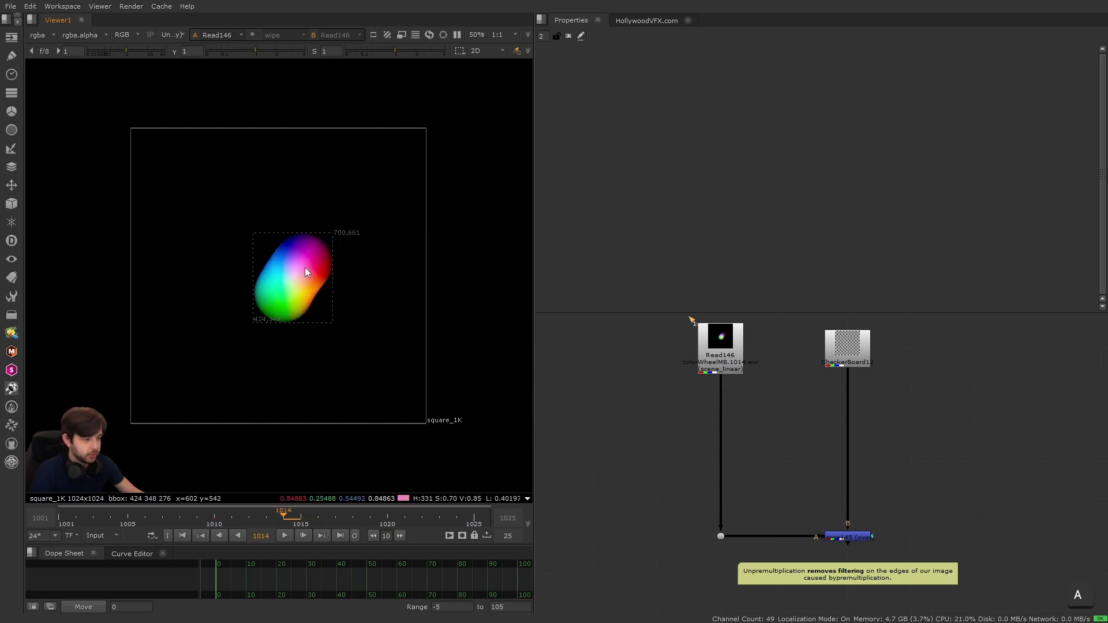
Insert a Grade node below the color wheel image Read146 with space above it in the branch.
{"action": "key", "text": "g"}
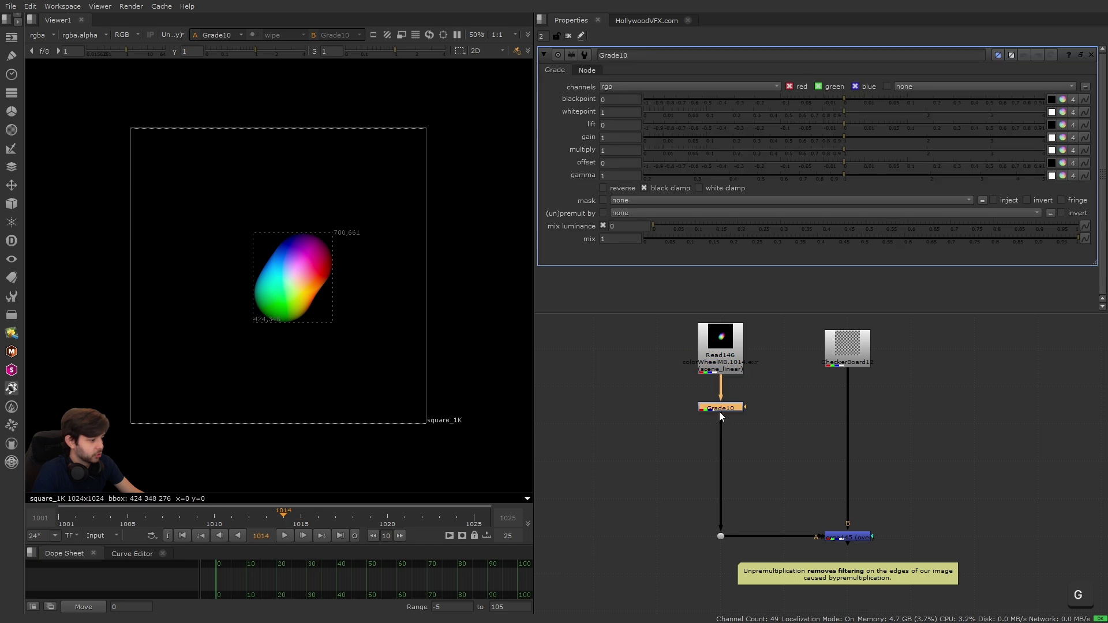
{"action": "left_click_drag", "start_coordinate": [719, 411], "coordinate": [719, 428]}
{"action": "left_click", "coordinate": [644, 436]}
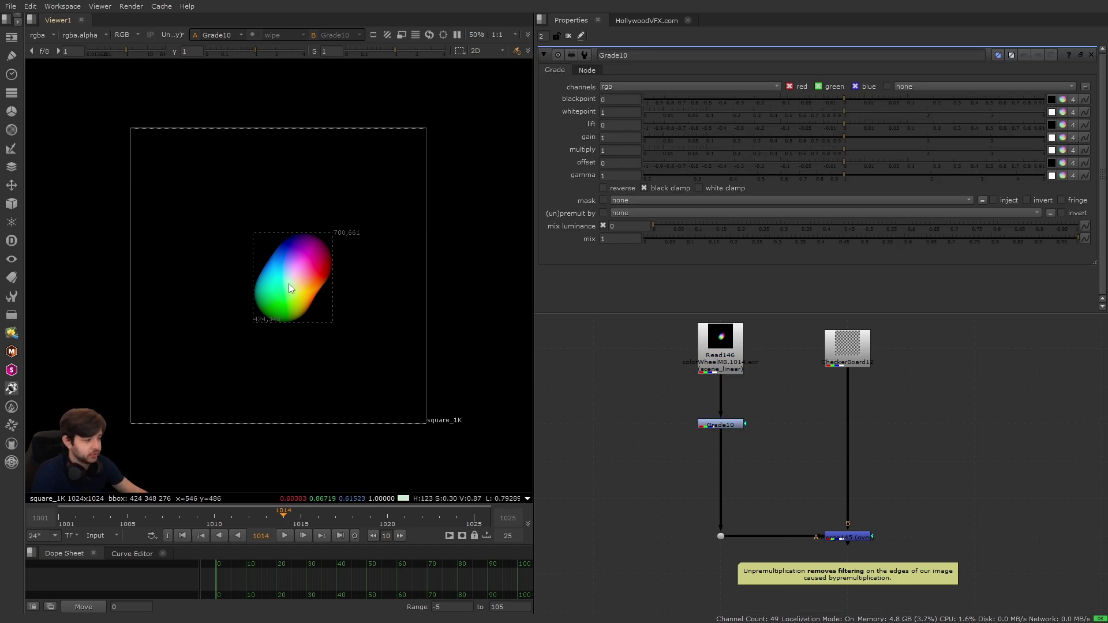
Insert an Unpremult node between the color wheel image Read146 and the Grade node, and inspect its edges up close in the viewer.
{"action": "left_click", "coordinate": [737, 369]}
{"action": "key", "text": "Tab"}
{"action": "type", "text": "unpre"}
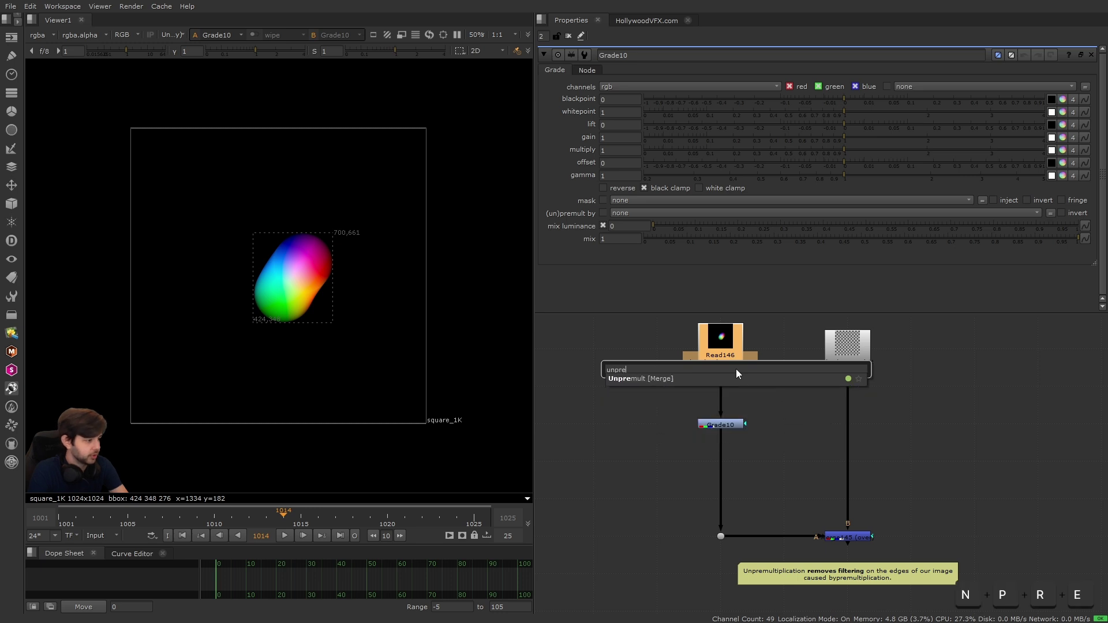
{"action": "key", "text": "Return"}
{"action": "scroll", "coordinate": [491, 337], "scroll_direction": "up", "scroll_amount": 8, "text": "alt"}
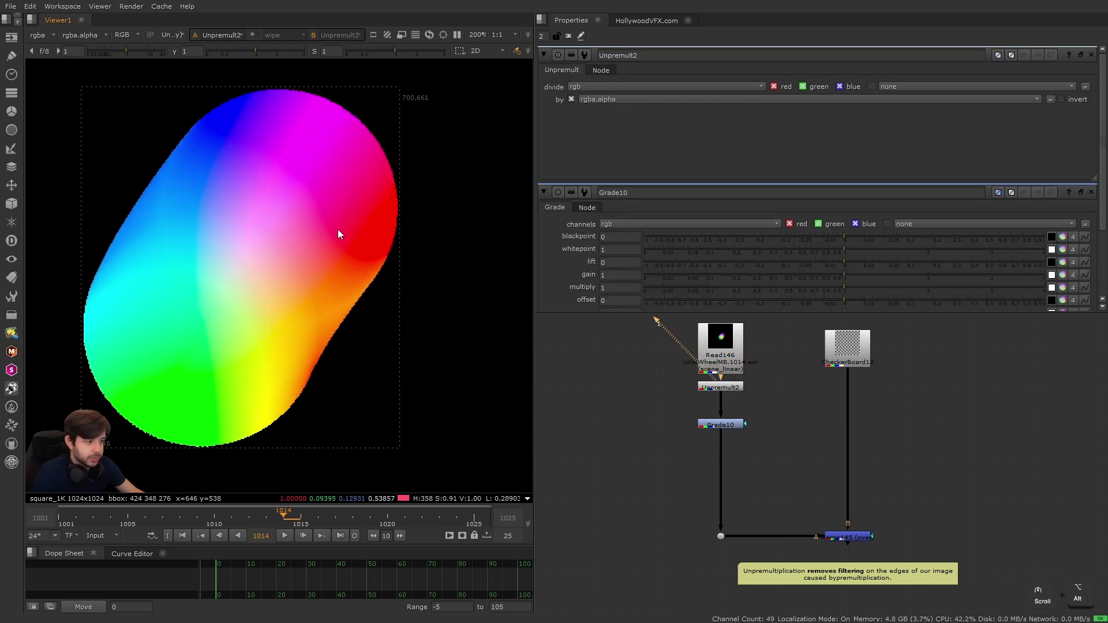
{"action": "key", "text": "h"}
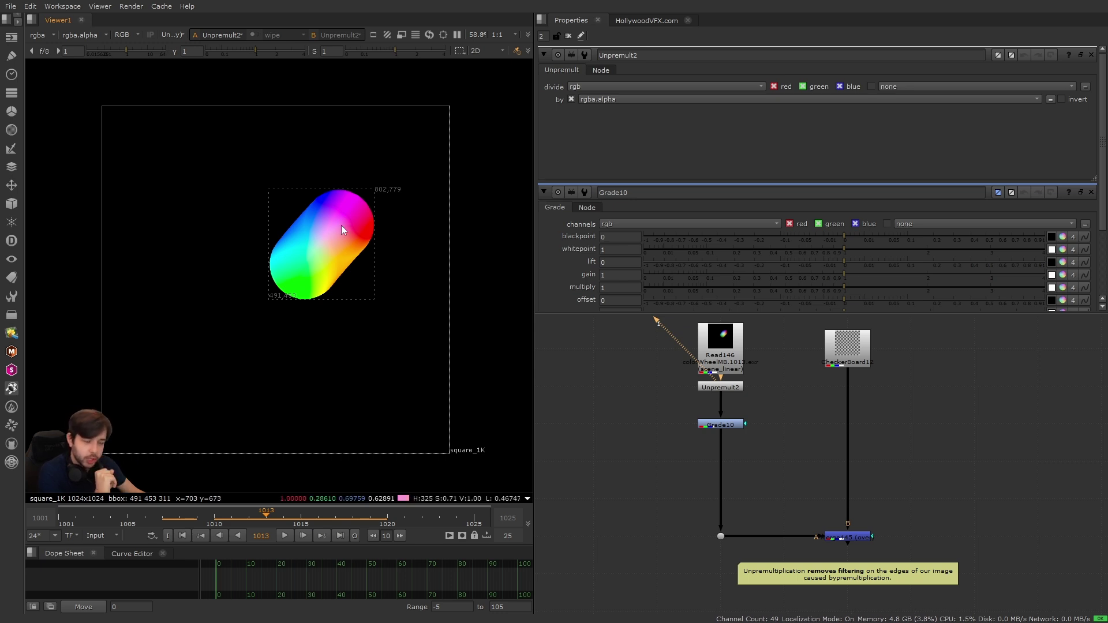
Set the gamma of Grade10 to 4.35 and add a Premult node directly below it.
{"action": "double_click", "coordinate": [721, 424]}
{"action": "key", "text": "1"}
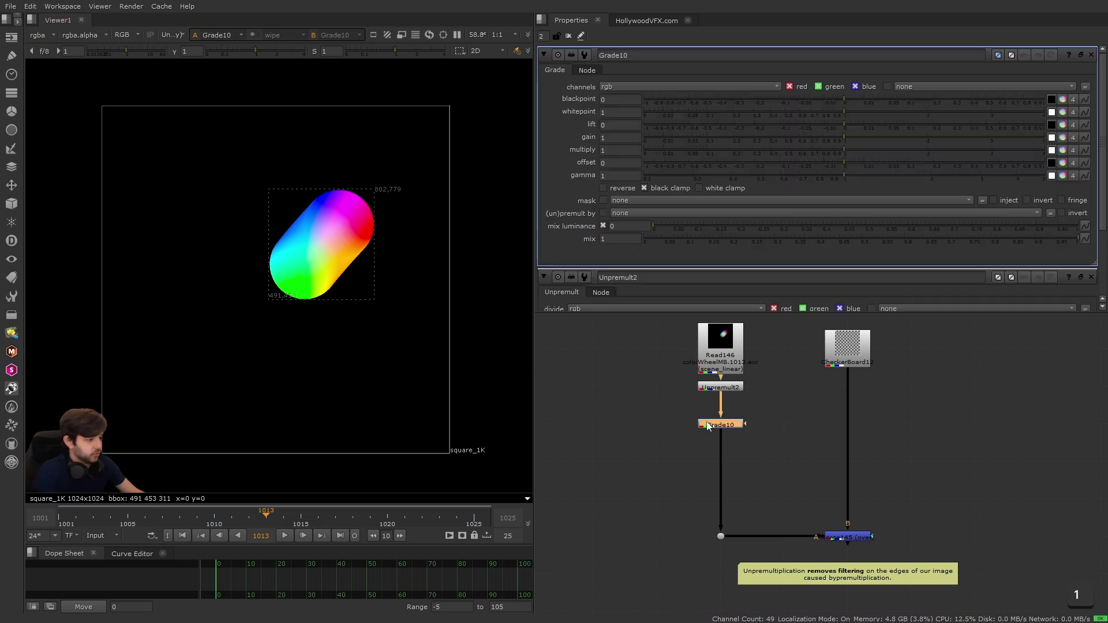
{"action": "left_click_drag", "start_coordinate": [846, 177], "coordinate": [1029, 186]}
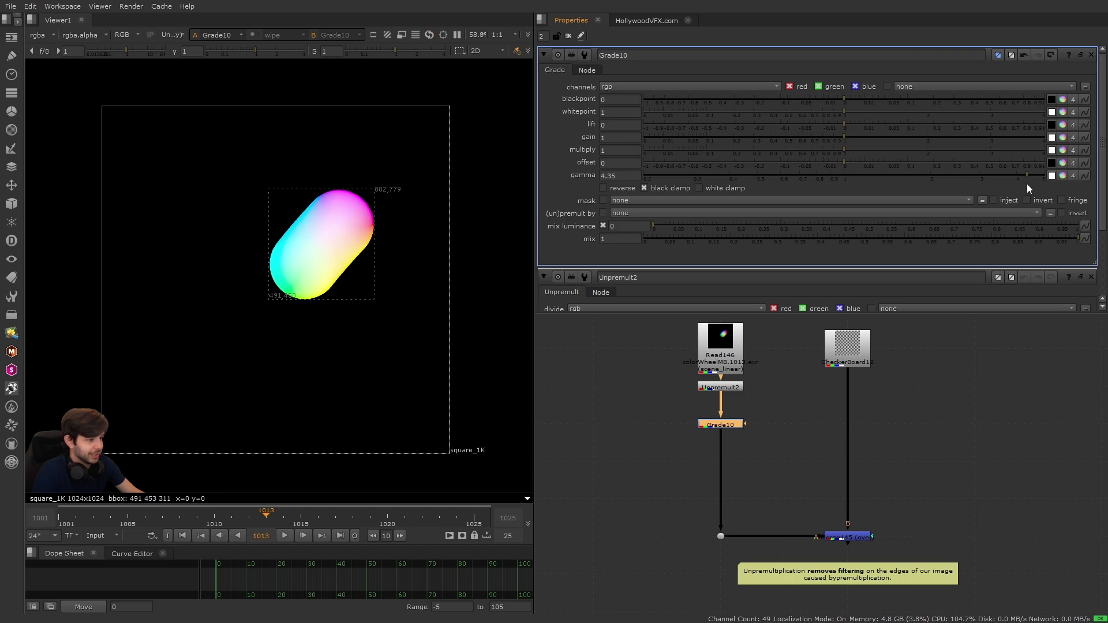
{"action": "key", "text": "Tab"}
{"action": "type", "text": "premult"}
{"action": "key", "text": "Return"}
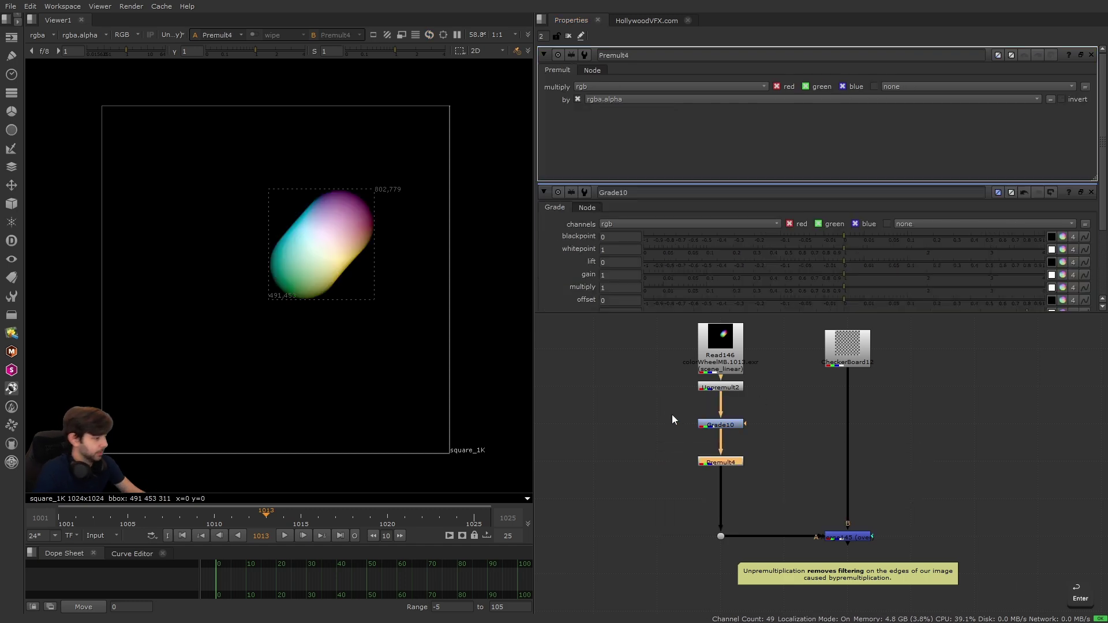
View the color wheel merged over the checkerboard, comparing it with the Unpremult and Premult nodes disabled and enabled.
{"action": "key", "text": "1"}
{"action": "scroll", "coordinate": [290, 258], "scroll_direction": "up", "scroll_amount": 4}
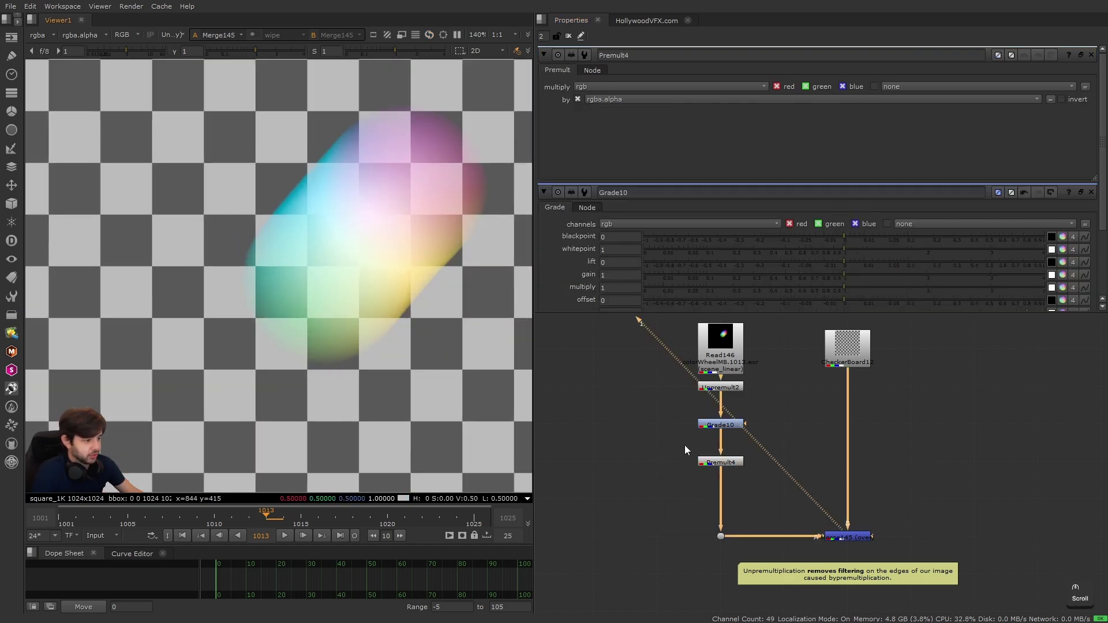
{"action": "key", "text": "d"}
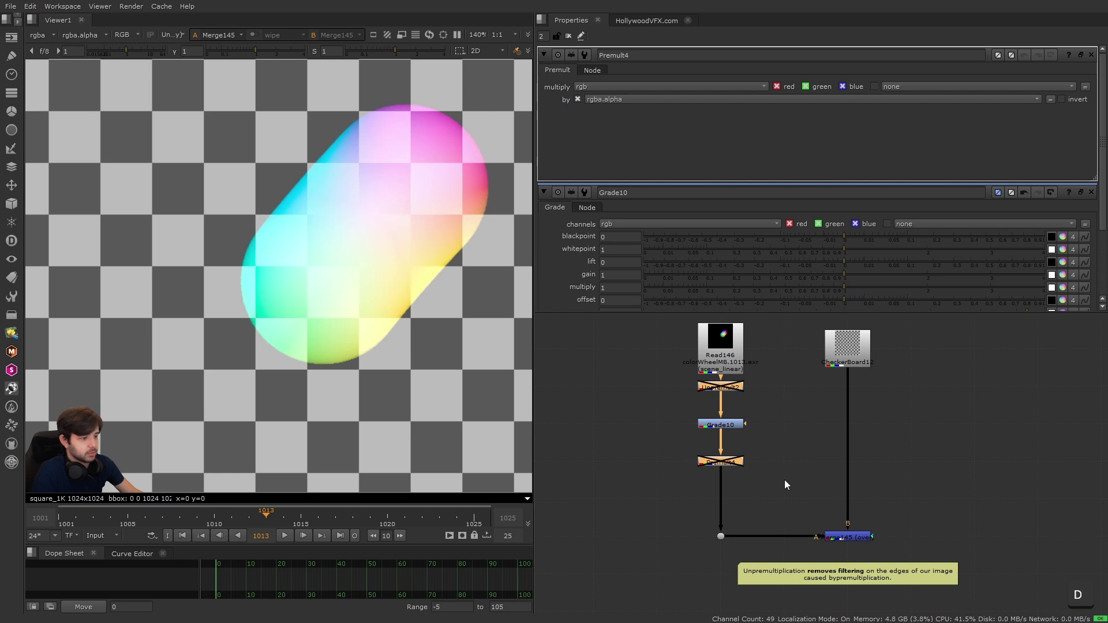
{"action": "key", "text": "d"}
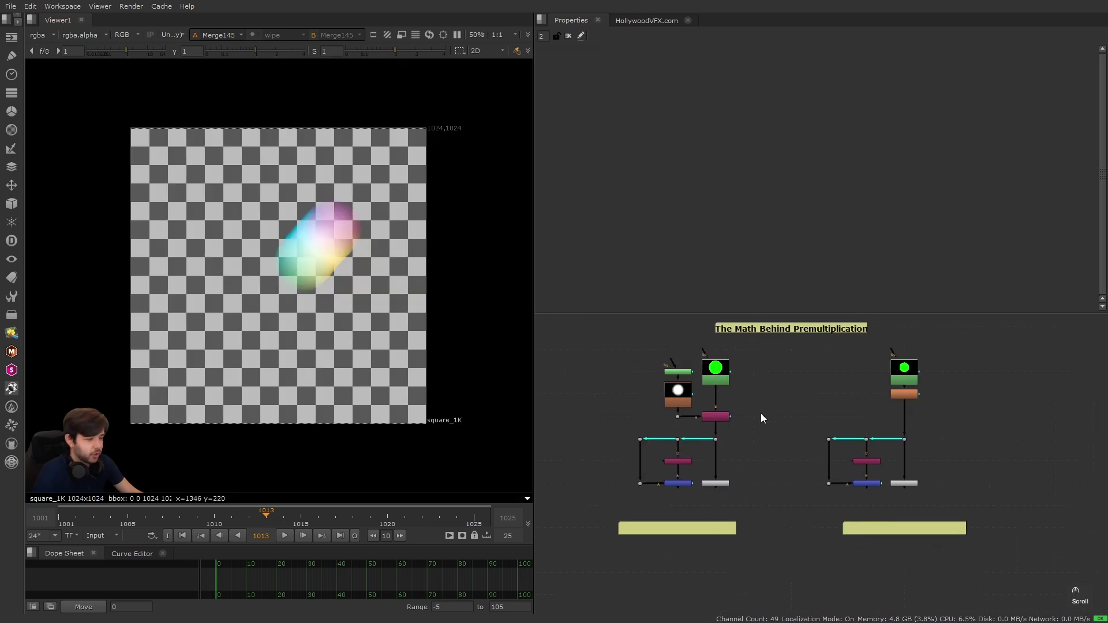
Display the green circle Roto31 from the section on the math behind premultiplication, comparing its alpha with its RGB.
{"action": "middle_click_drag", "start_coordinate": [761, 413], "coordinate": [752, 429]}
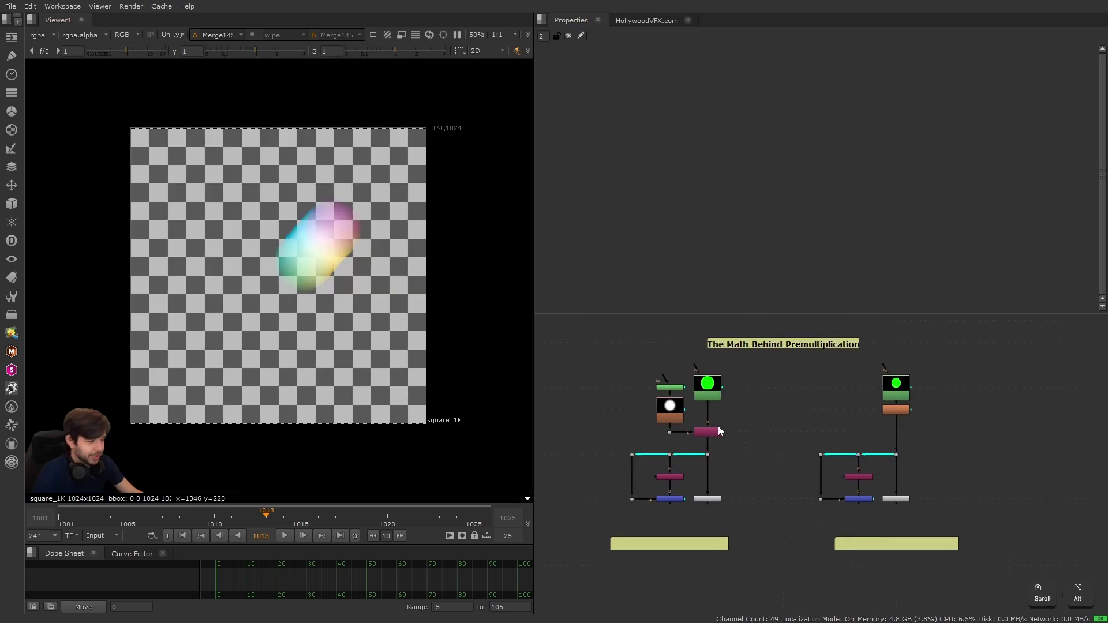
{"action": "left_click", "coordinate": [708, 395]}
{"action": "key", "text": "1"}
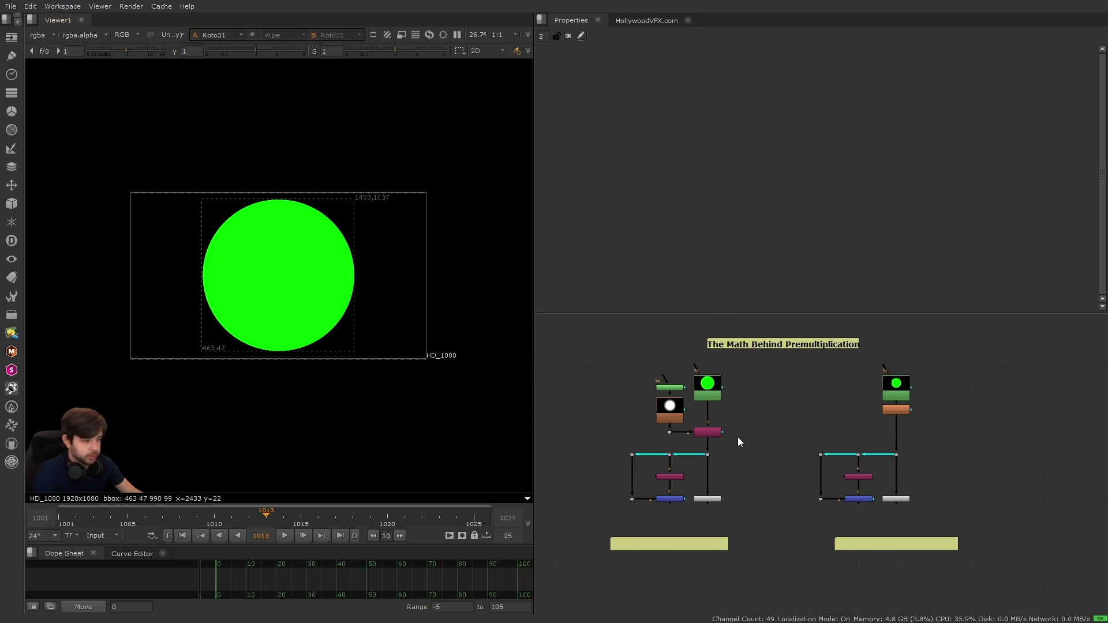
{"action": "key", "text": "alt"}
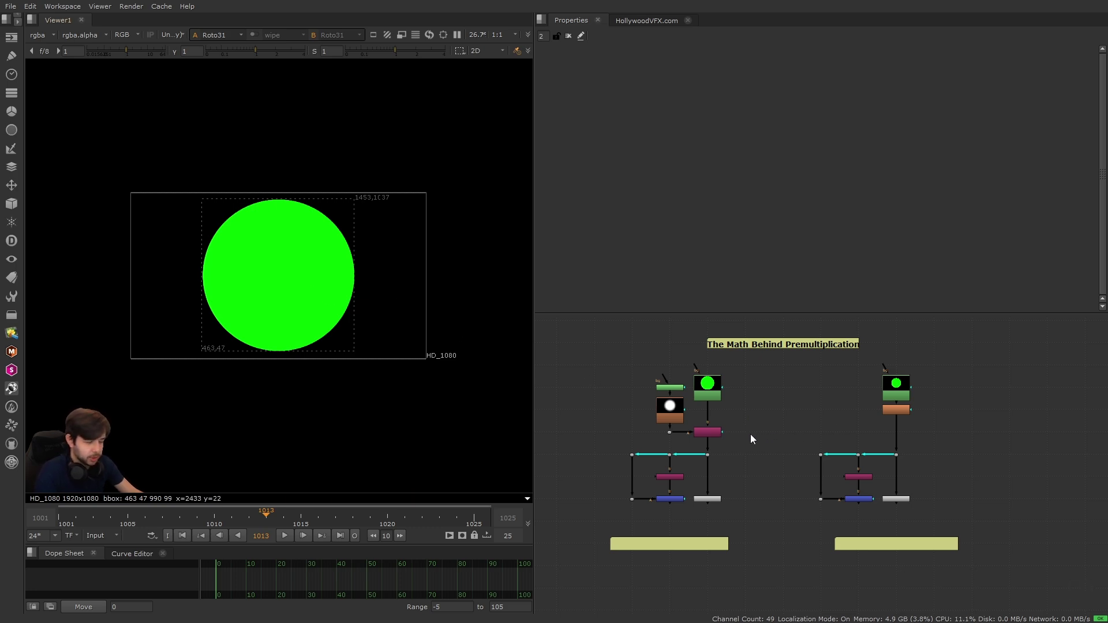
{"action": "scroll", "coordinate": [751, 439], "scroll_direction": "up", "scroll_amount": 3, "text": "alt"}
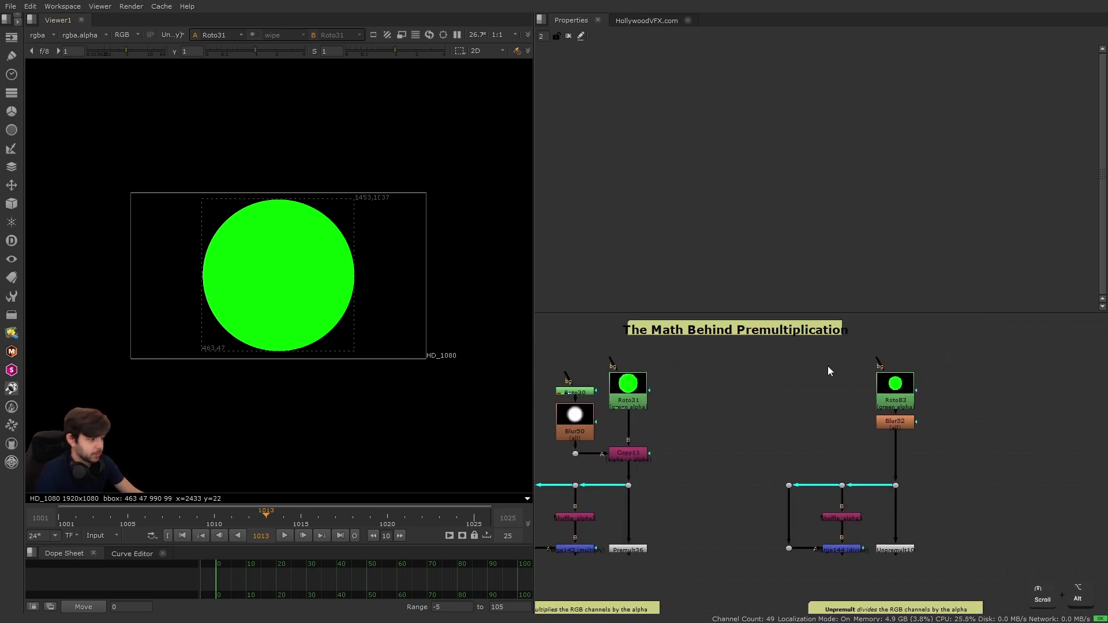
{"action": "left_click_drag", "start_coordinate": [747, 448], "coordinate": [808, 414], "text": "alt"}
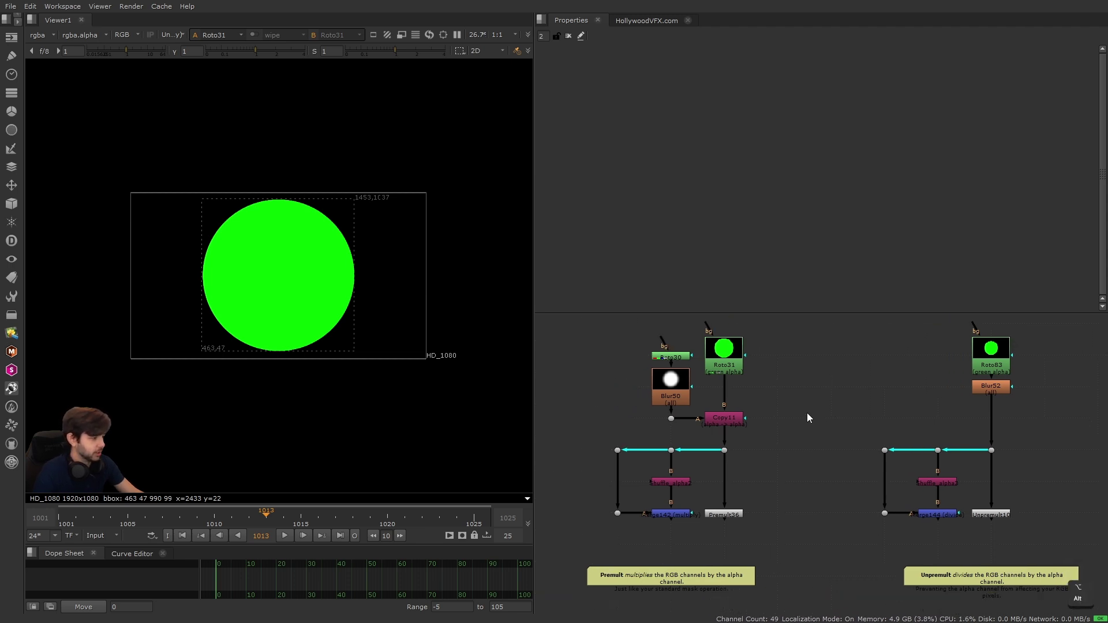
{"action": "left_click_drag", "start_coordinate": [739, 498], "coordinate": [734, 502], "text": "alt"}
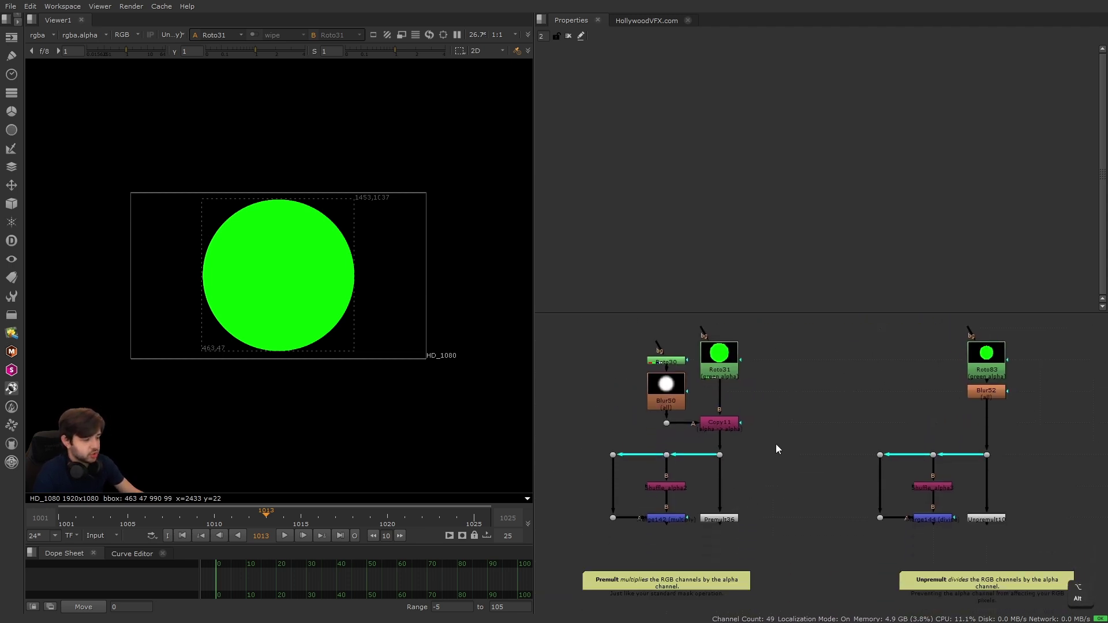
{"action": "key", "text": "1"}
{"action": "key", "text": "a"}
{"action": "key", "text": "a"}
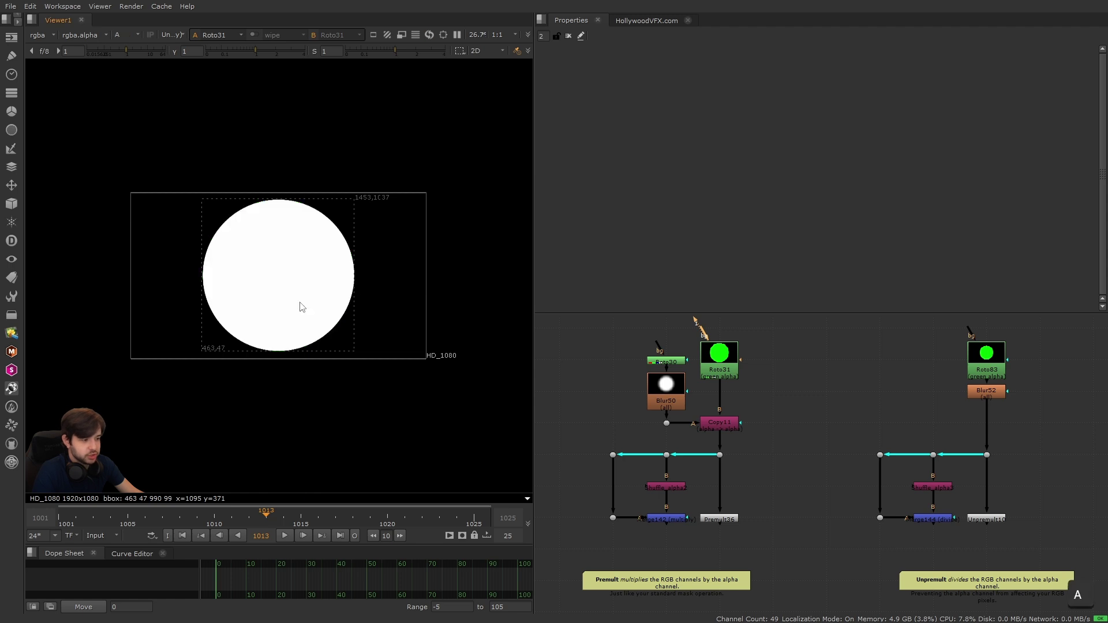
View the blurred white circle Blur50 and the Copy11 result, comparing the alpha of Copy11 with its RGB.
{"action": "left_click", "coordinate": [672, 405]}
{"action": "key", "text": "1"}
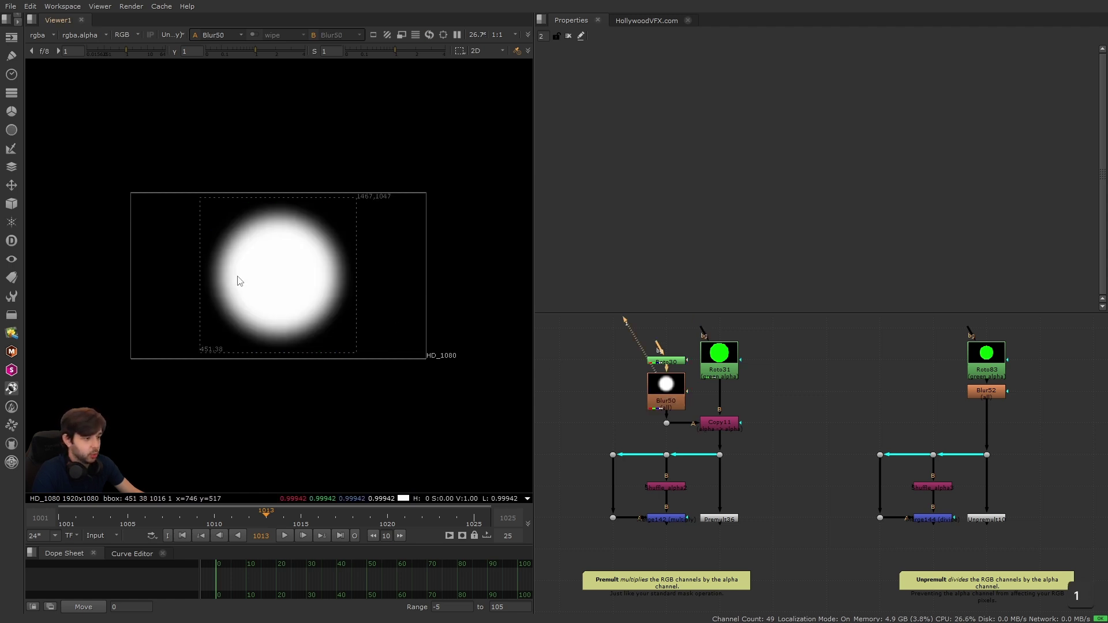
{"action": "left_click", "coordinate": [719, 422]}
{"action": "key", "text": "1"}
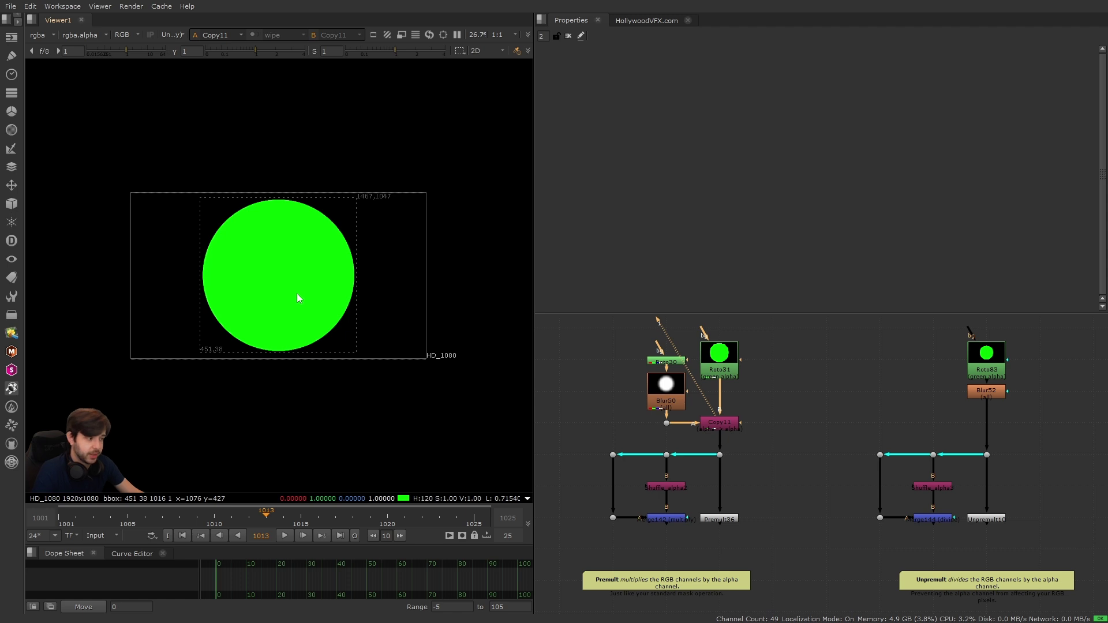
{"action": "key", "text": "a"}
{"action": "key", "text": "a"}
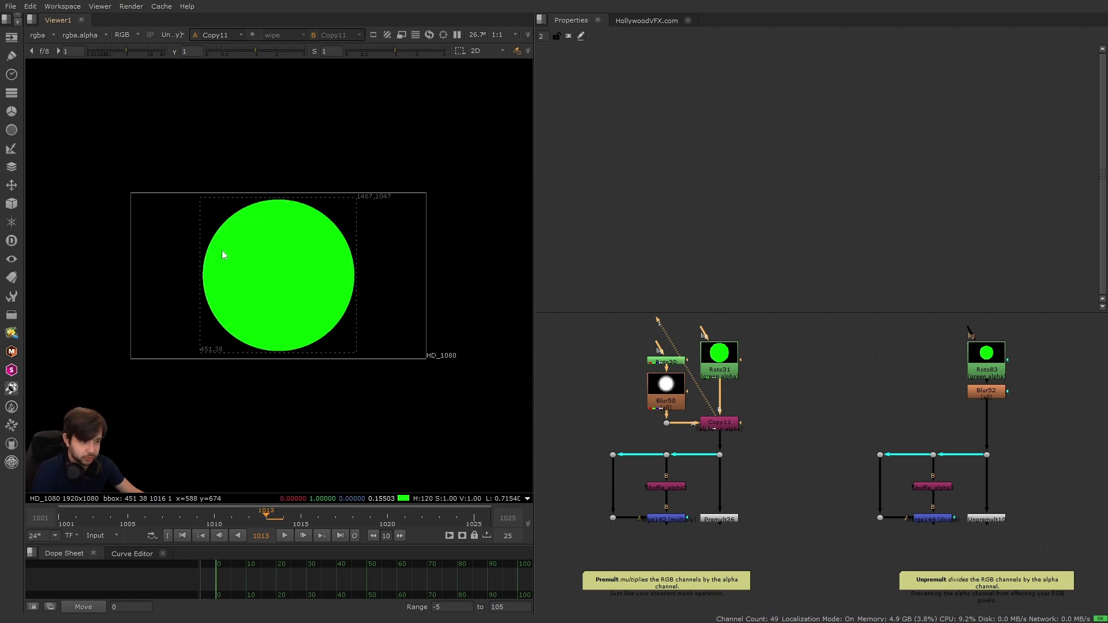
View the two inputs of the multiply merge: Shuffle_alpha2 and the dot carrying the green circle.
{"action": "scroll", "coordinate": [622, 499], "scroll_direction": "up", "scroll_amount": 4}
{"action": "left_click", "coordinate": [726, 428]}
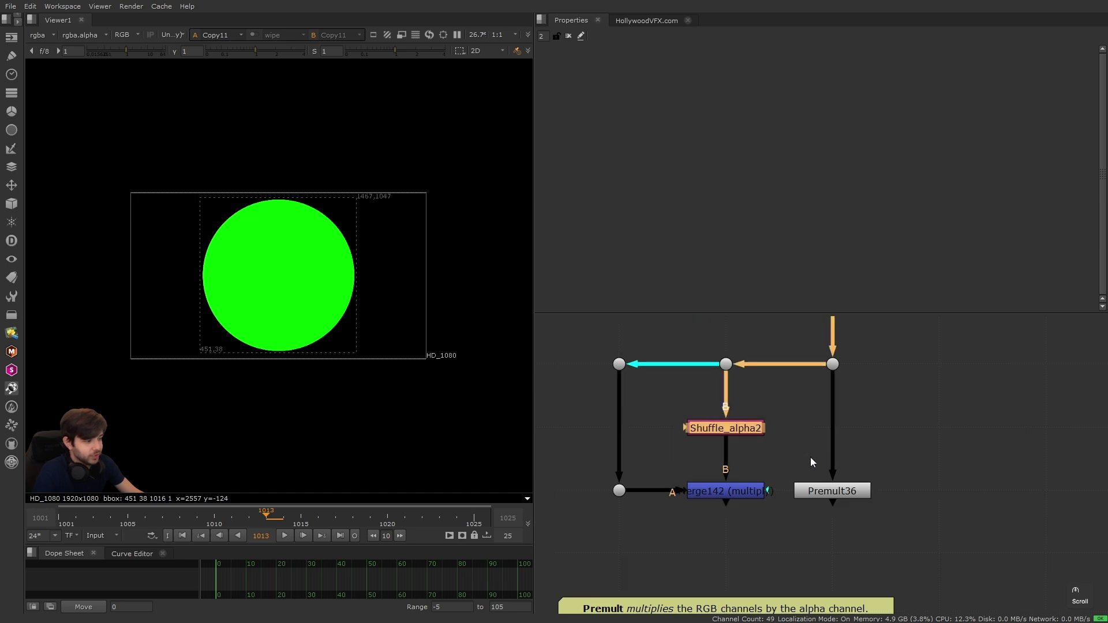
{"action": "key", "text": "1"}
{"action": "left_click_drag", "start_coordinate": [585, 453], "coordinate": [645, 507]}
{"action": "key", "text": "1"}
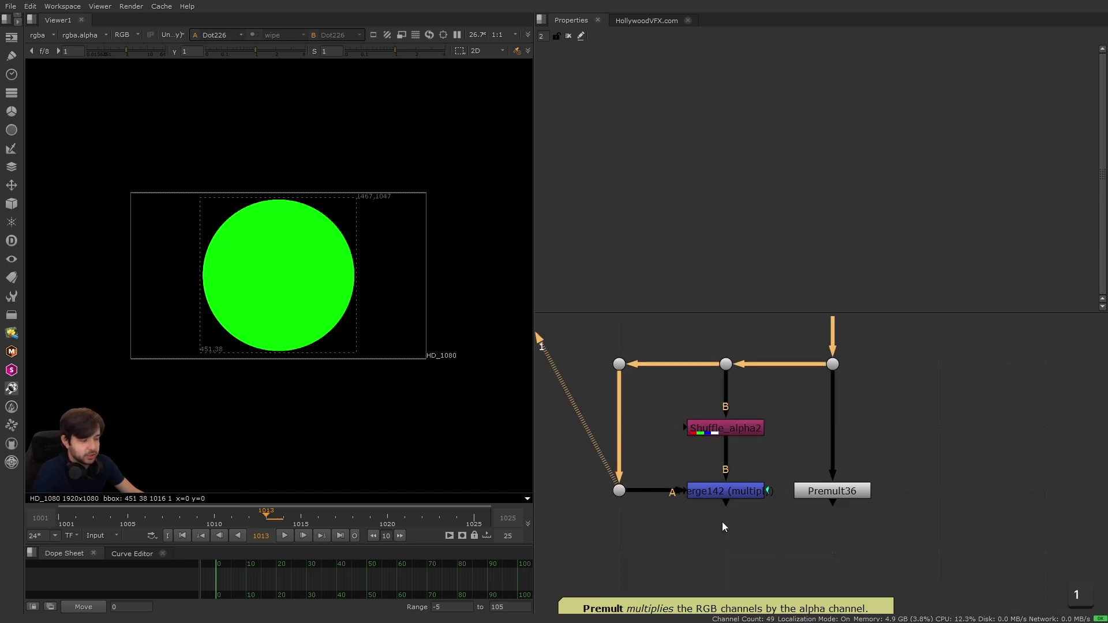
Show the multiply merge Merge142 in viewer input 1 and Premult36 in viewer input 2 to compare them.
{"action": "left_click", "coordinate": [722, 522]}
{"action": "left_click", "coordinate": [730, 490]}
{"action": "scroll", "coordinate": [731, 490], "scroll_direction": "up", "scroll_amount": 3}
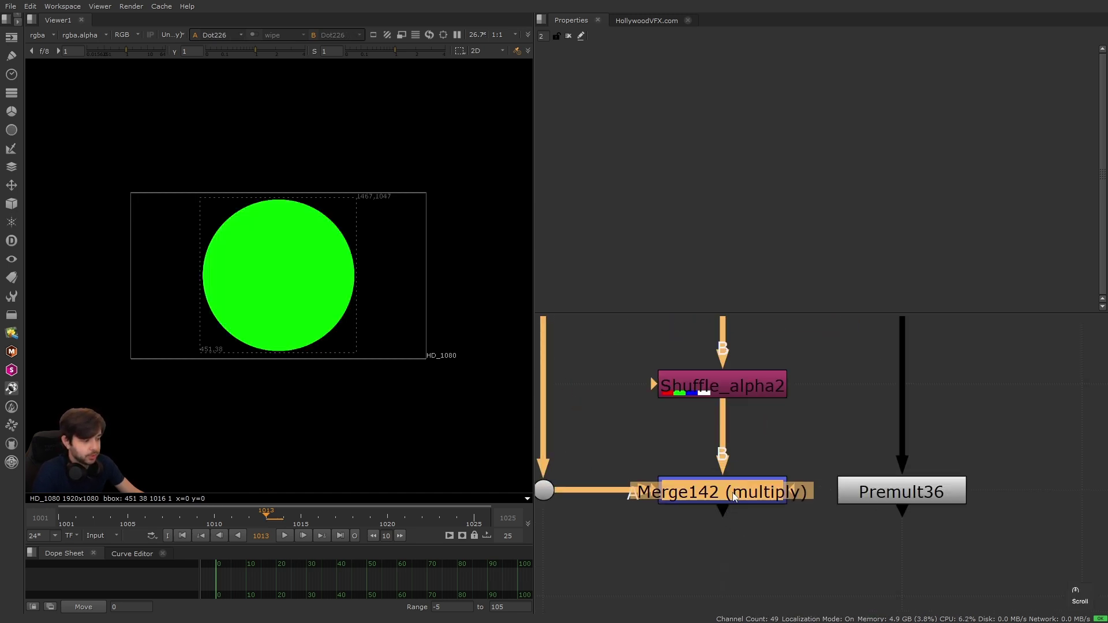
{"action": "key", "text": "1"}
{"action": "left_click", "coordinate": [806, 521]}
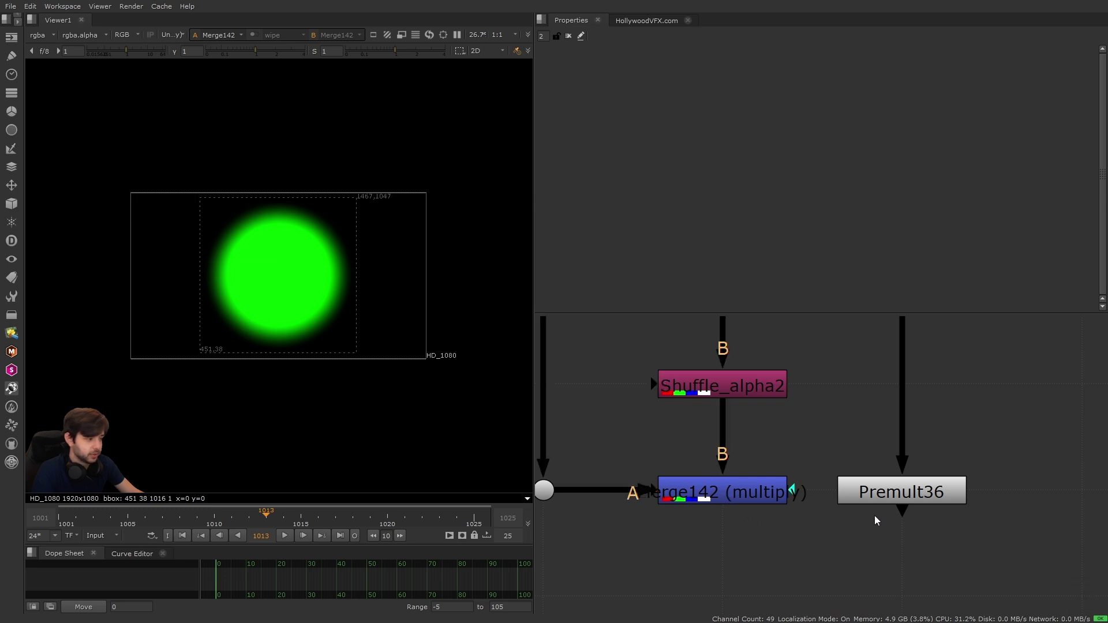
{"action": "left_click", "coordinate": [898, 496]}
{"action": "key", "text": "2"}
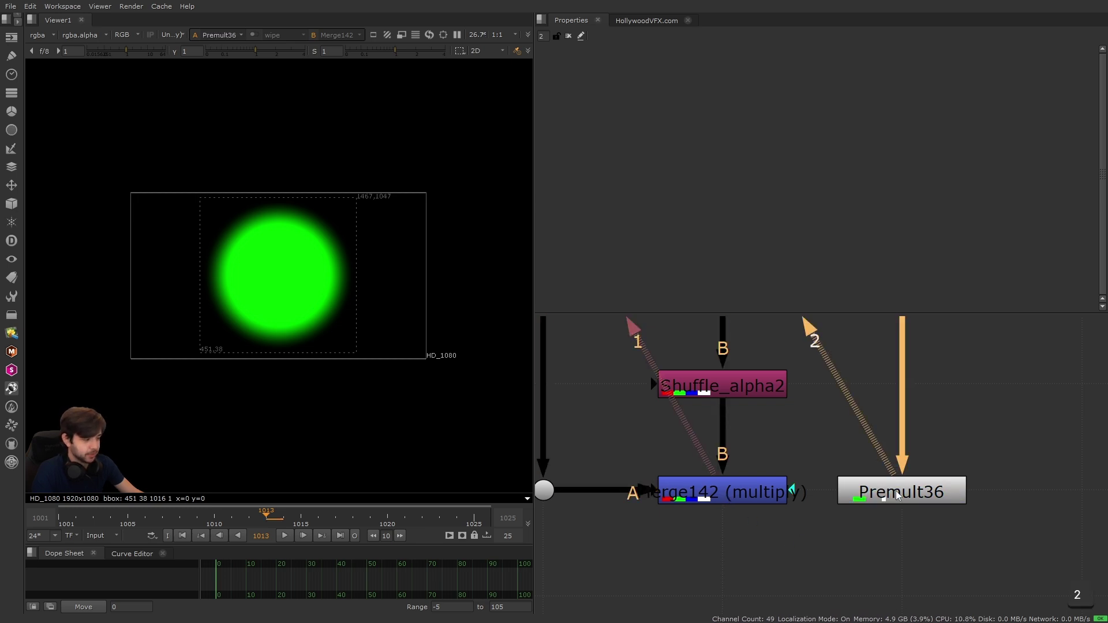
Go to the unpremult example and view the green circle Roto83 and its blurred version Blur52.
{"action": "scroll", "coordinate": [792, 507], "scroll_direction": "down", "scroll_amount": 3, "text": "alt"}
{"action": "scroll", "coordinate": [792, 501], "scroll_direction": "down", "scroll_amount": 2}
{"action": "middle_click_drag", "start_coordinate": [873, 497], "coordinate": [749, 476]}
{"action": "scroll", "coordinate": [832, 487], "scroll_direction": "up", "scroll_amount": 1}
{"action": "middle_click_drag", "start_coordinate": [755, 522], "coordinate": [782, 526]}
{"action": "scroll", "coordinate": [782, 526], "scroll_direction": "up", "scroll_amount": 2}
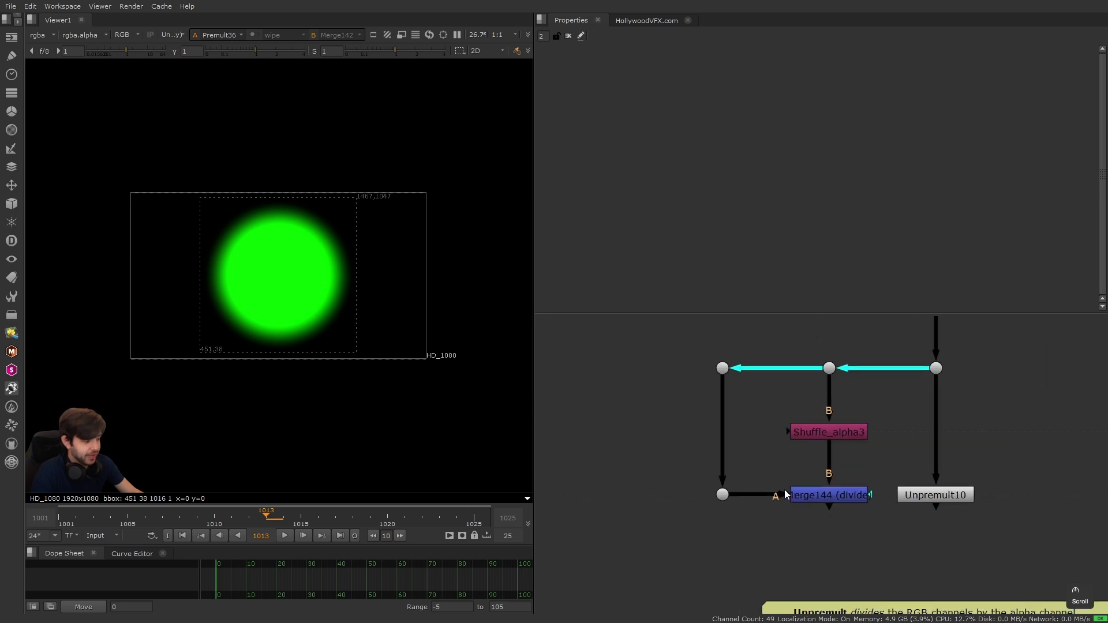
{"action": "left_click_drag", "start_coordinate": [767, 473], "coordinate": [841, 473]}
{"action": "left_click", "coordinate": [807, 409]}
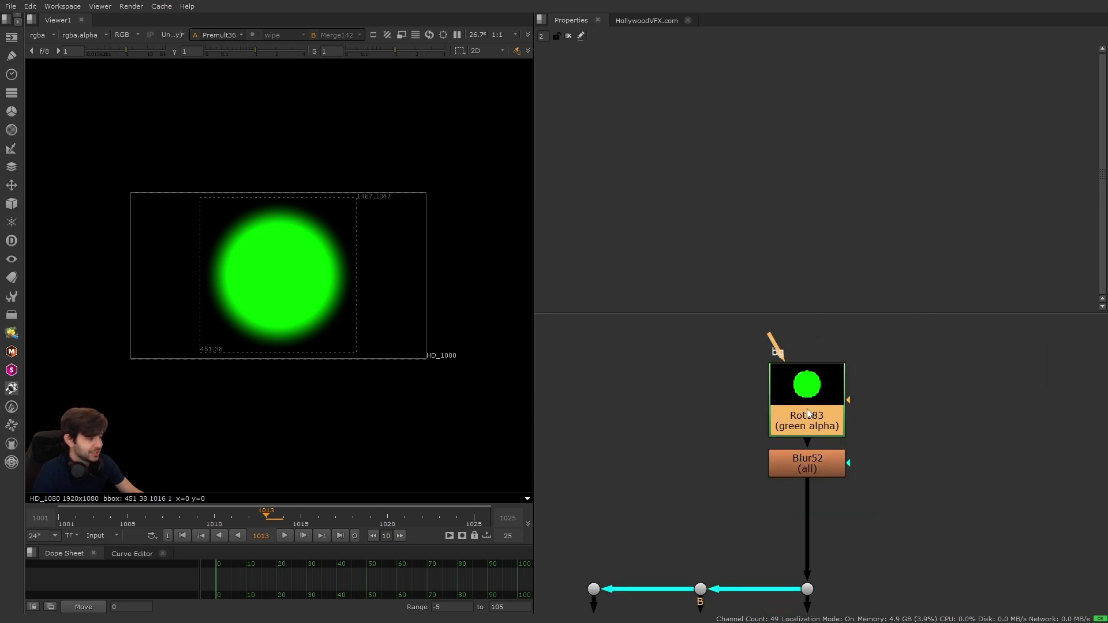
{"action": "key", "text": "1"}
{"action": "left_click", "coordinate": [813, 462]}
{"action": "key", "text": "1"}
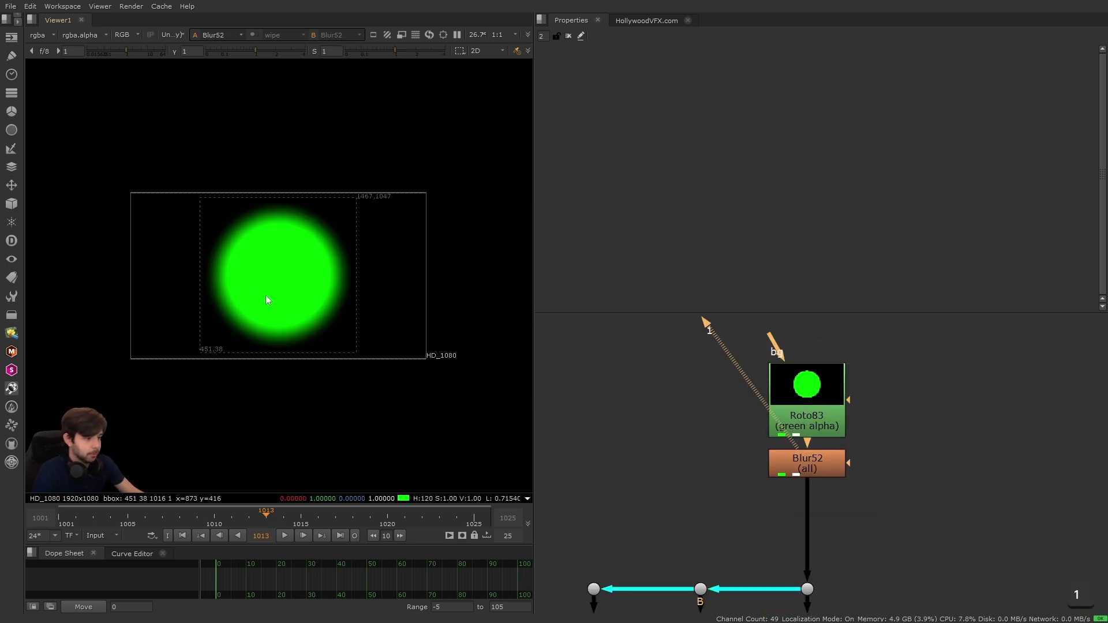
Open the properties of Blur52 to examine which channels it blurs and by how much.
{"action": "left_click", "coordinate": [797, 464]}
{"action": "double_click", "coordinate": [796, 463]}
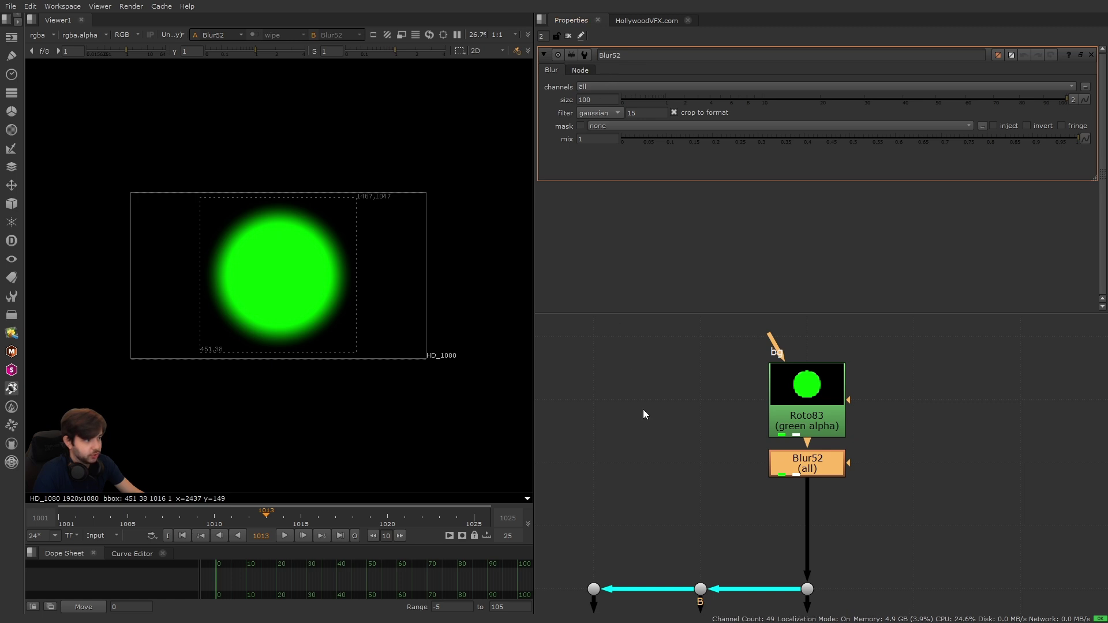
{"action": "key", "text": "b"}
{"action": "key", "text": "Delete"}
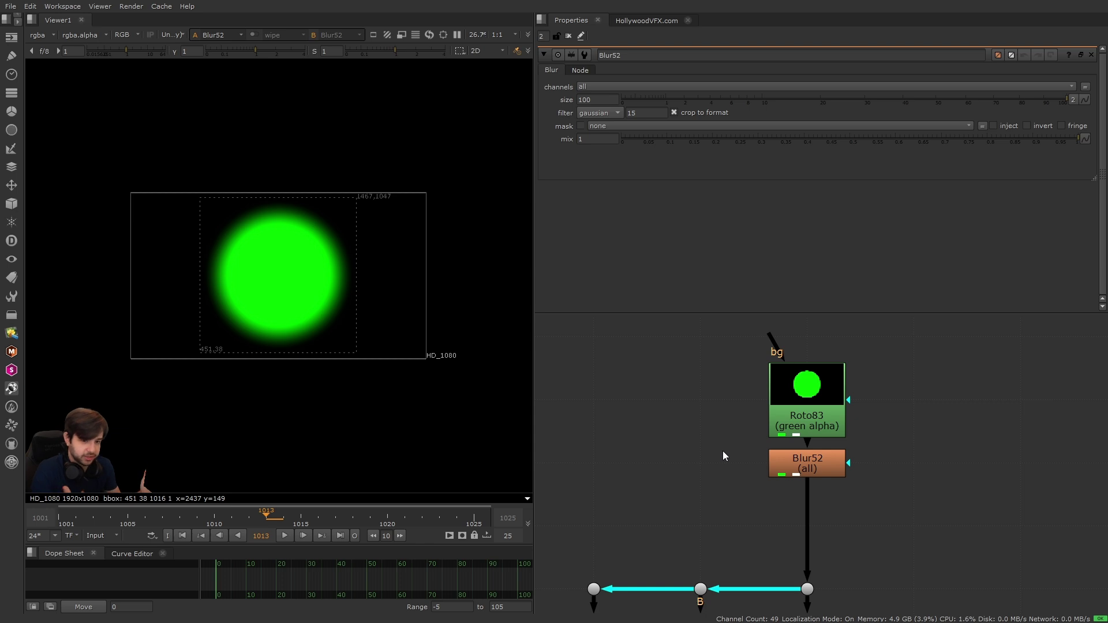
Switch the viewer process to Raw (sRGB - Display) and compare the alpha of Blur52 with its RGB.
{"action": "left_click", "coordinate": [173, 35]}
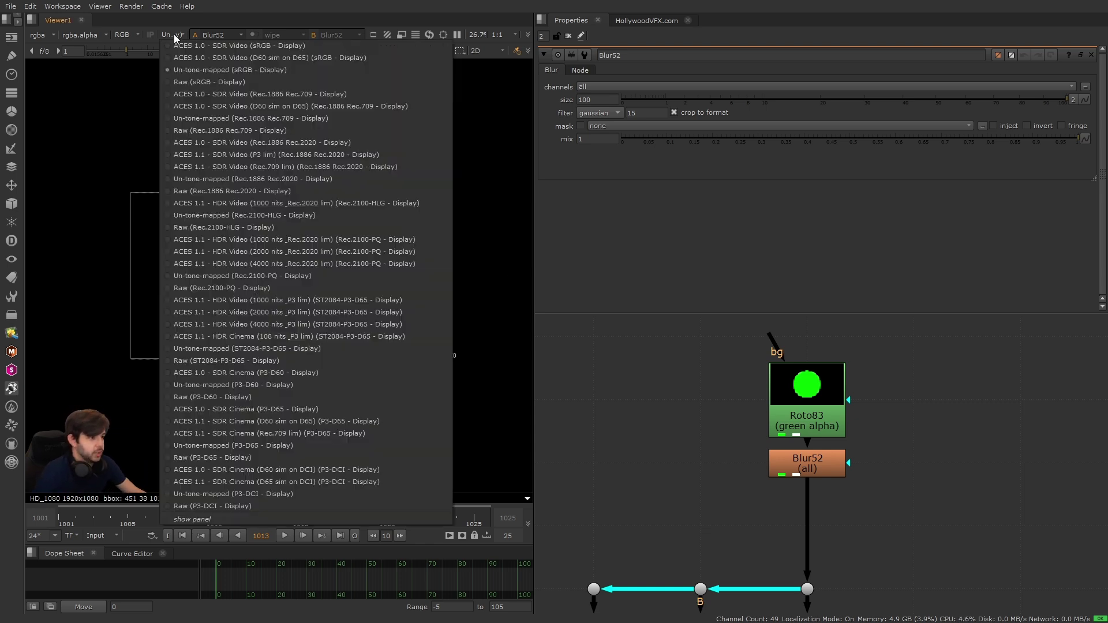
{"action": "left_click", "coordinate": [198, 81]}
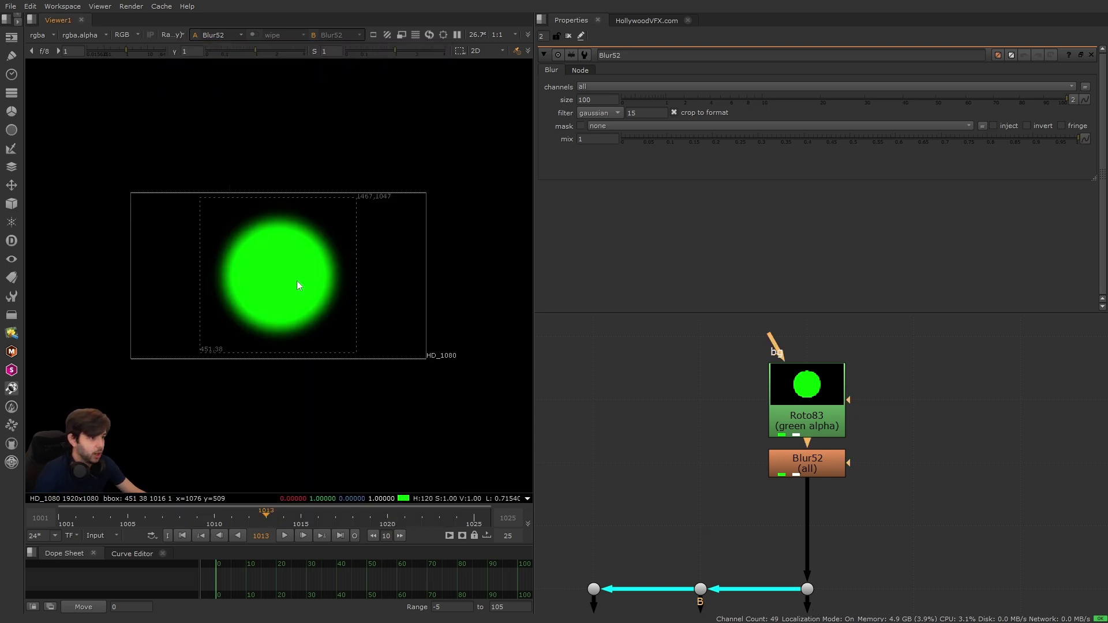
{"action": "key", "text": "a"}
{"action": "key", "text": "a"}
{"action": "key", "text": "a"}
{"action": "key", "text": "a"}
{"action": "key", "text": "a"}
{"action": "key", "text": "a"}
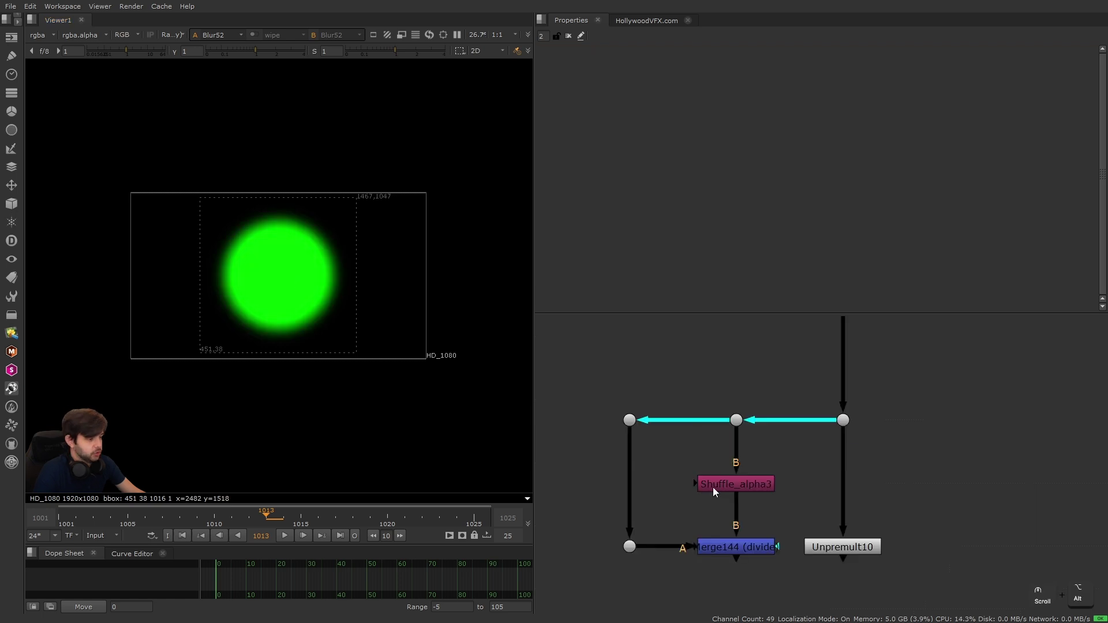
View Shuffle_alpha3, the dot feeding input A and the divide merge Merge144, and read the note on what Unpremult does.
{"action": "left_click_drag", "start_coordinate": [668, 454], "coordinate": [796, 511]}
{"action": "key", "text": "1"}
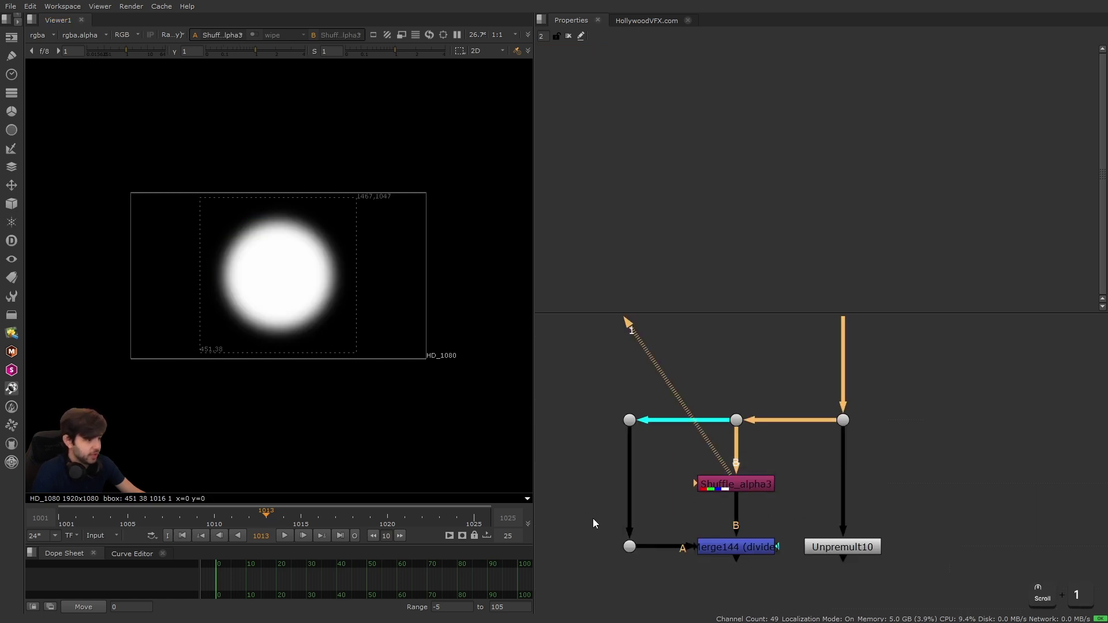
{"action": "left_click_drag", "start_coordinate": [594, 518], "coordinate": [689, 581]}
{"action": "key", "text": "1"}
{"action": "left_click_drag", "start_coordinate": [648, 514], "coordinate": [798, 570]}
{"action": "key", "text": "1"}
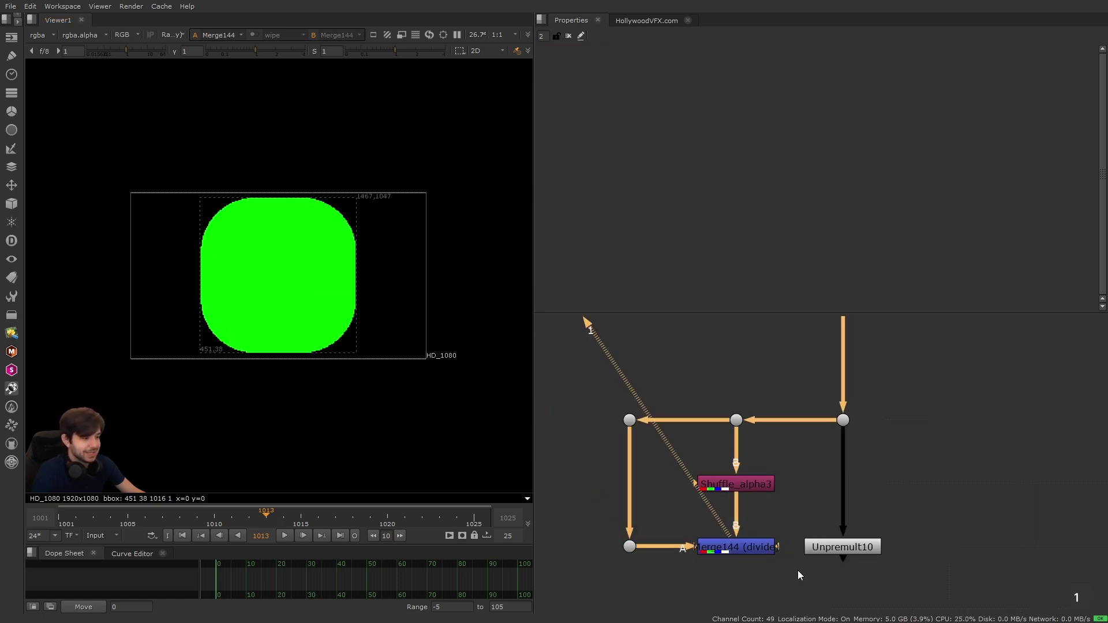
{"action": "middle_click_drag", "start_coordinate": [792, 568], "coordinate": [759, 458]}
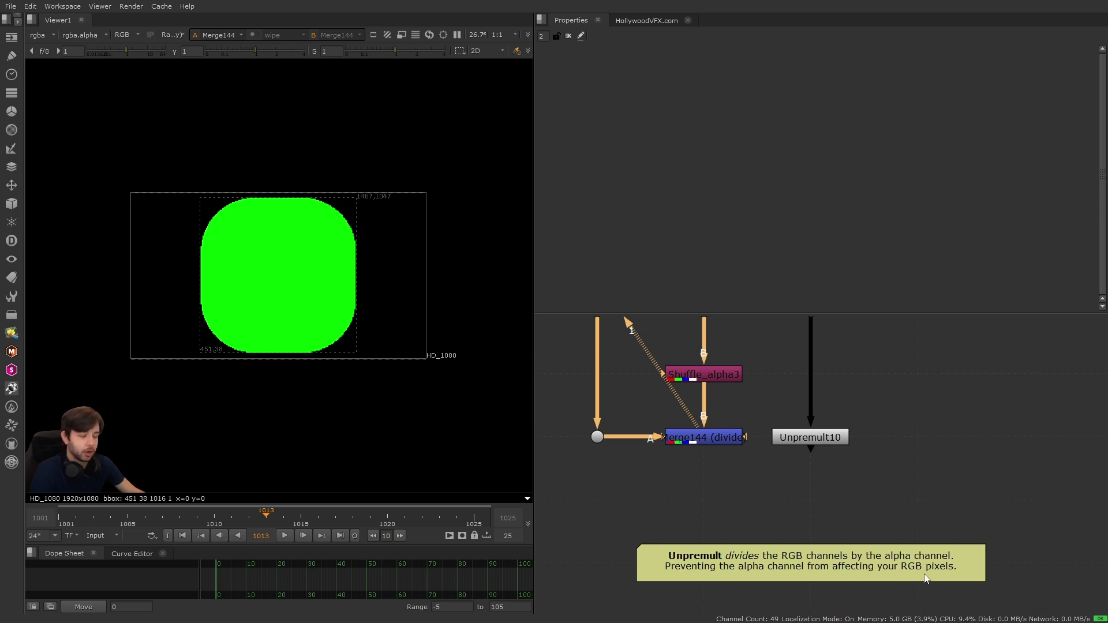
View Unpremult10 against the divide merge Merge144 and open its properties to examine which channels it divides by alpha.
{"action": "double_click", "coordinate": [811, 437]}
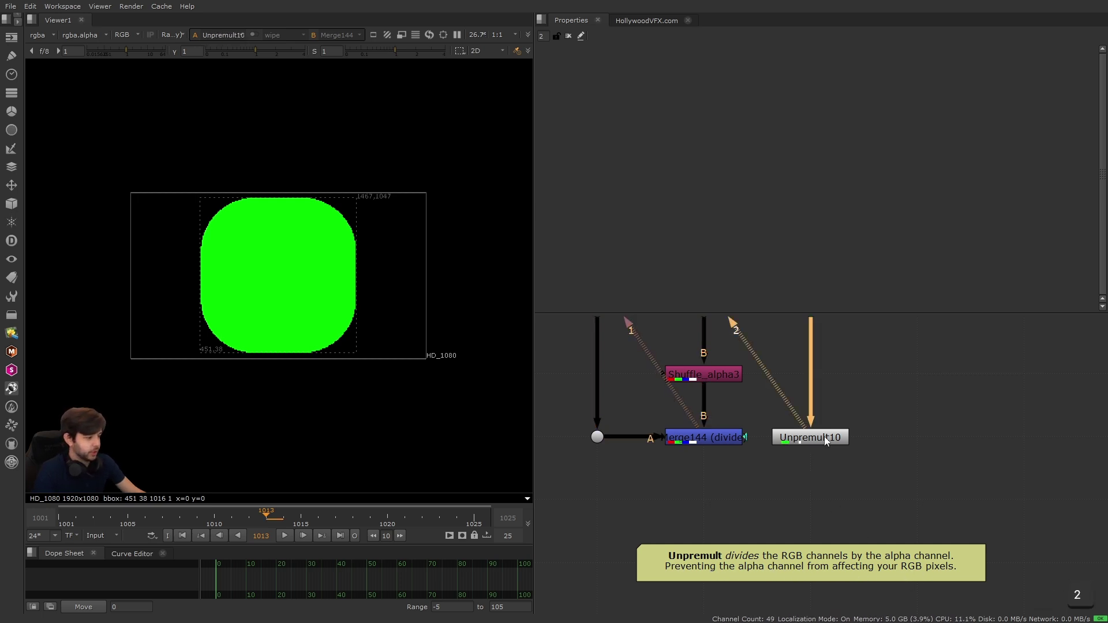
{"action": "key", "text": "1"}
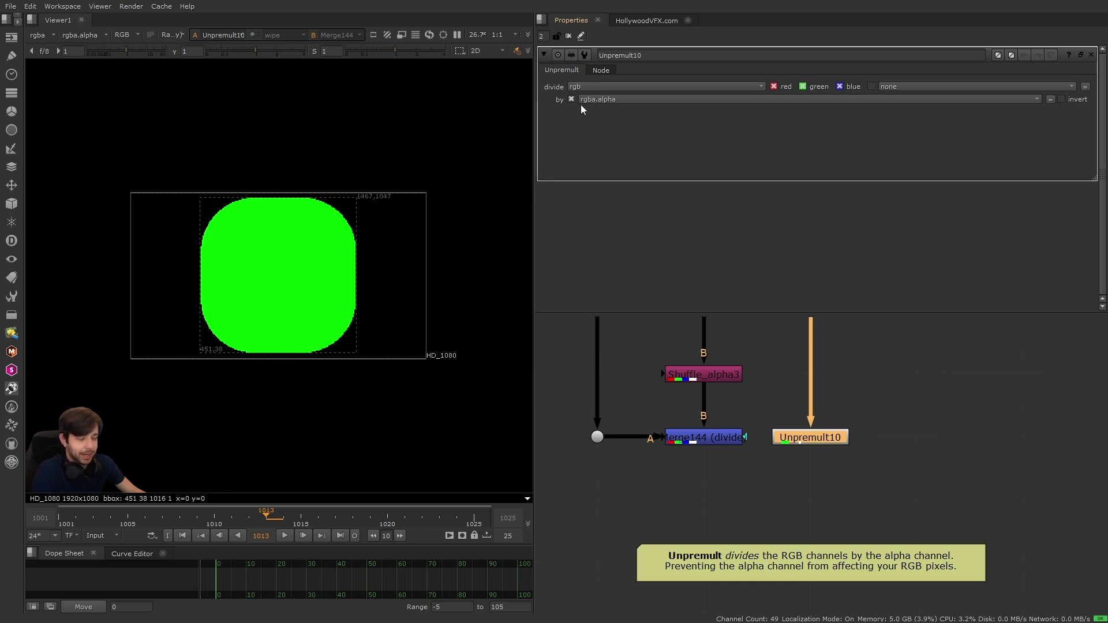
{"action": "left_click", "coordinate": [568, 36]}
Duplicate the Unpremult10 node beside the green circle branch and connect the copy to Blur52.
{"action": "left_click", "coordinate": [762, 404]}
{"action": "scroll", "coordinate": [805, 439], "scroll_direction": "down", "scroll_amount": 3}
{"action": "middle_click_drag", "start_coordinate": [805, 438], "coordinate": [805, 535]}
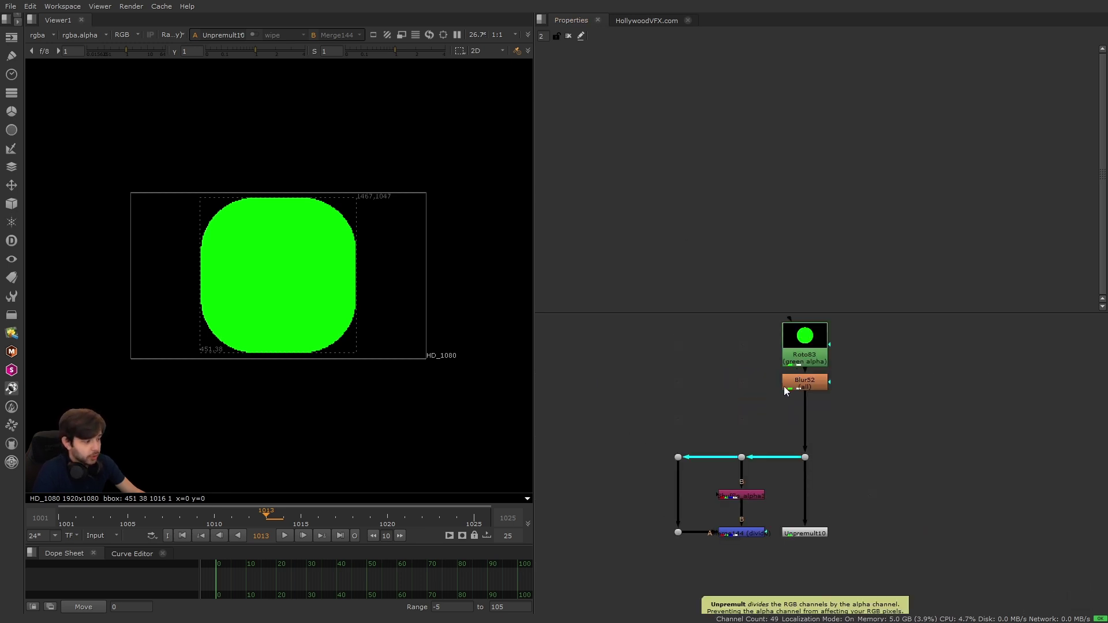
{"action": "left_click", "coordinate": [799, 530]}
{"action": "key", "text": "ctrl+c"}
{"action": "left_click", "coordinate": [871, 399]}
{"action": "key", "text": "ctrl+v"}
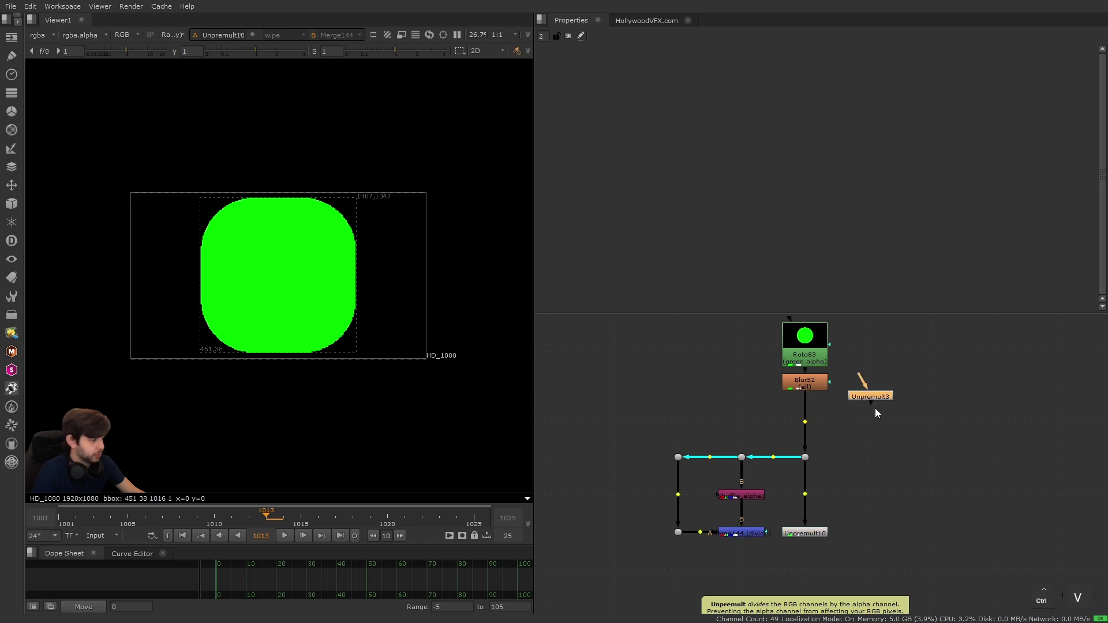
{"action": "left_click_drag", "start_coordinate": [859, 376], "coordinate": [867, 424]}
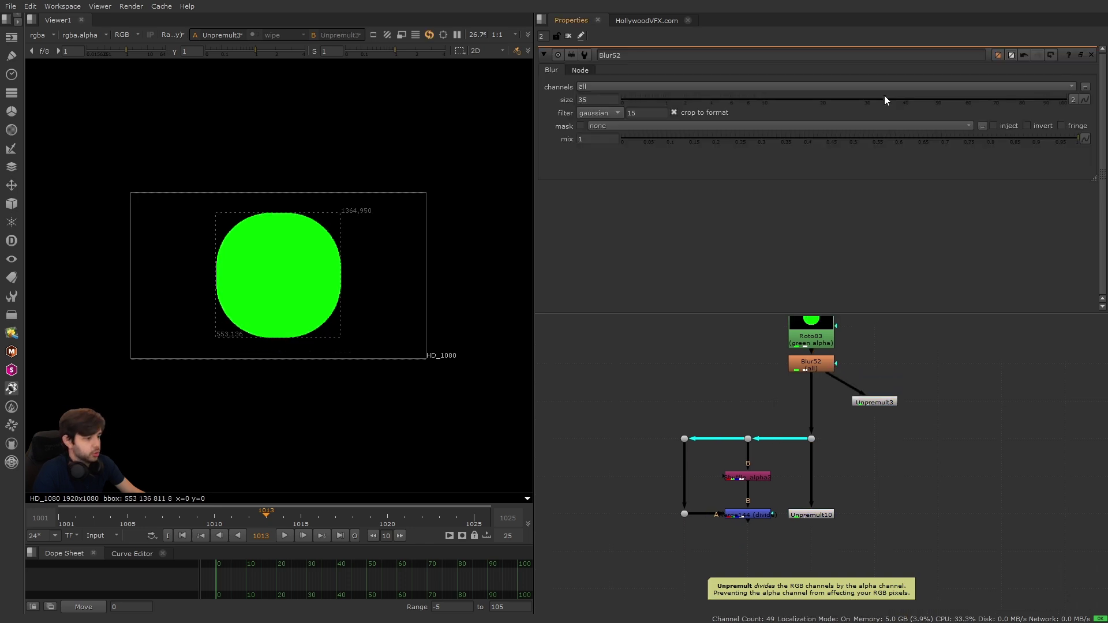
Set the size of Blur52 to 100 and delete the Unpremult copy connected to it.
{"action": "left_click_drag", "start_coordinate": [884, 98], "coordinate": [1089, 121]}
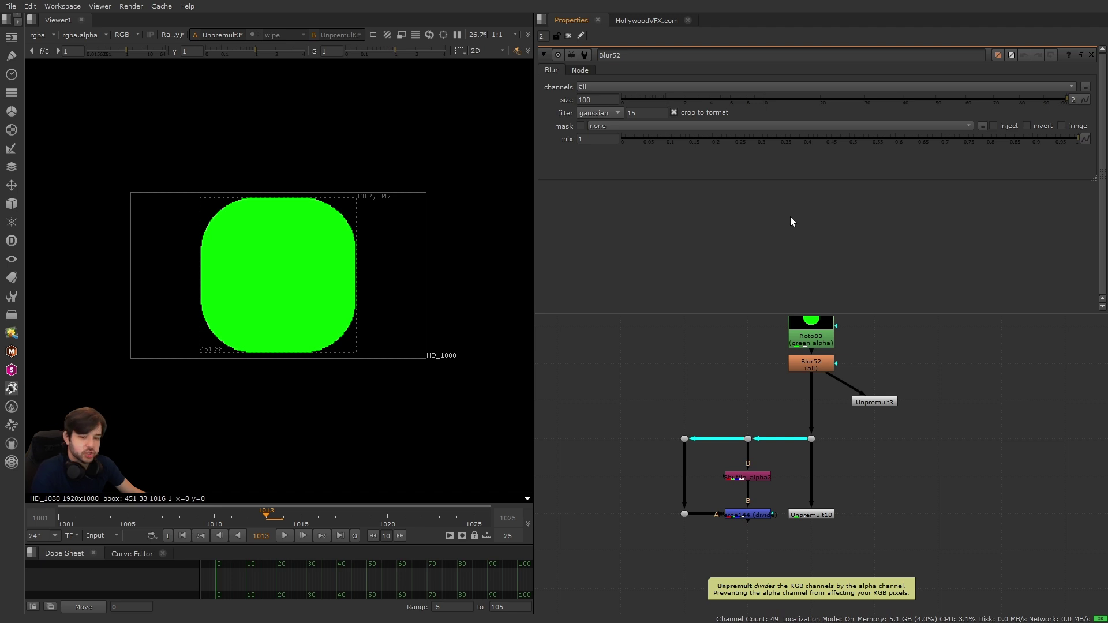
{"action": "left_click_drag", "start_coordinate": [833, 406], "coordinate": [840, 435], "text": "alt"}
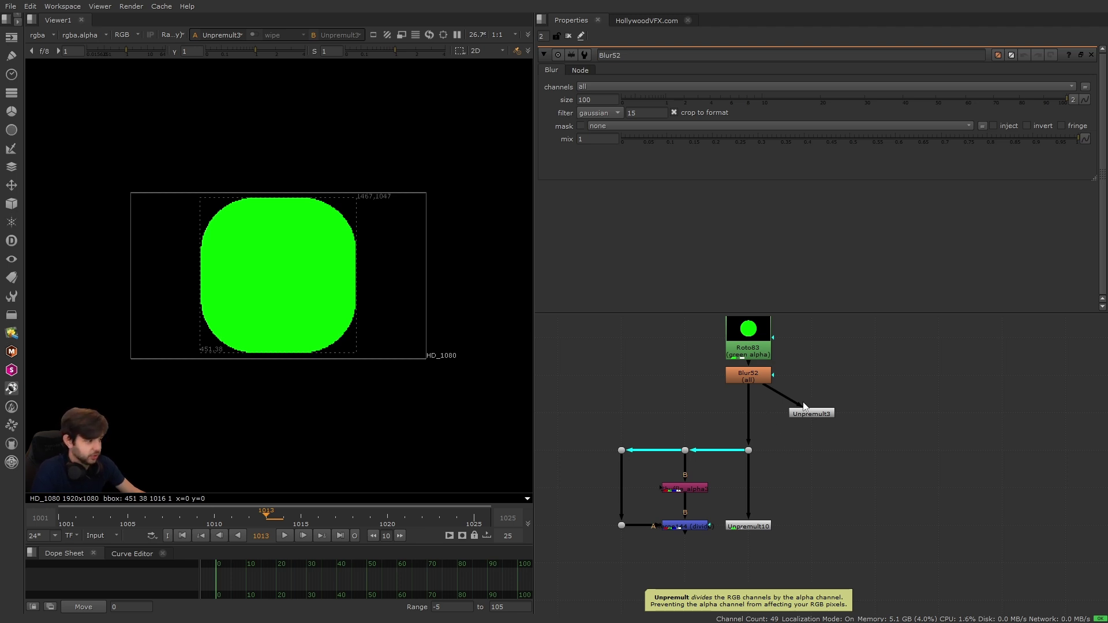
{"action": "left_click_drag", "start_coordinate": [796, 414], "coordinate": [864, 425], "text": "alt"}
{"action": "left_click", "coordinate": [841, 436]}
{"action": "key", "text": "Delete"}
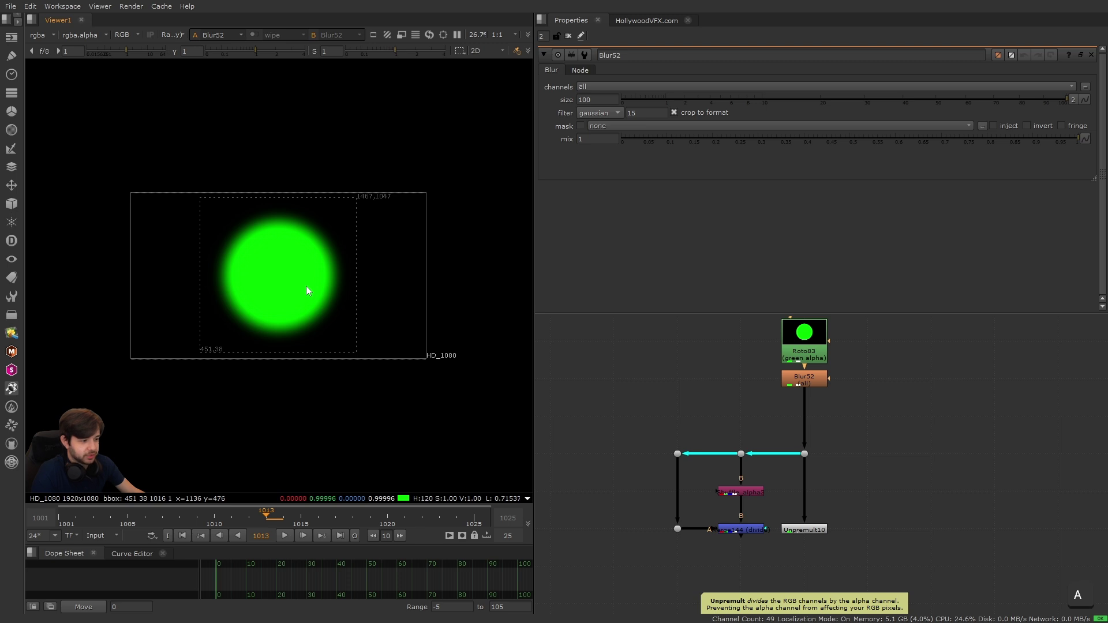
Sample a pixel on the soft edge of the green circle in Blur52 and compare its green and alpha values.
{"action": "scroll", "coordinate": [310, 286], "scroll_direction": "up", "scroll_amount": 3}
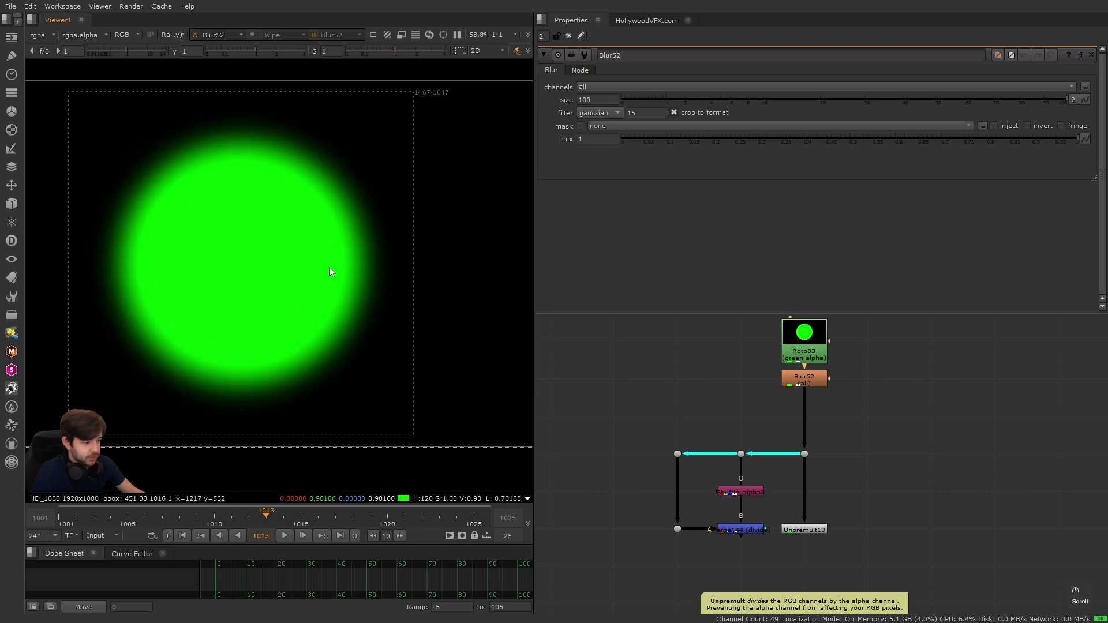
{"action": "left_click", "coordinate": [359, 287], "text": "ctrl"}
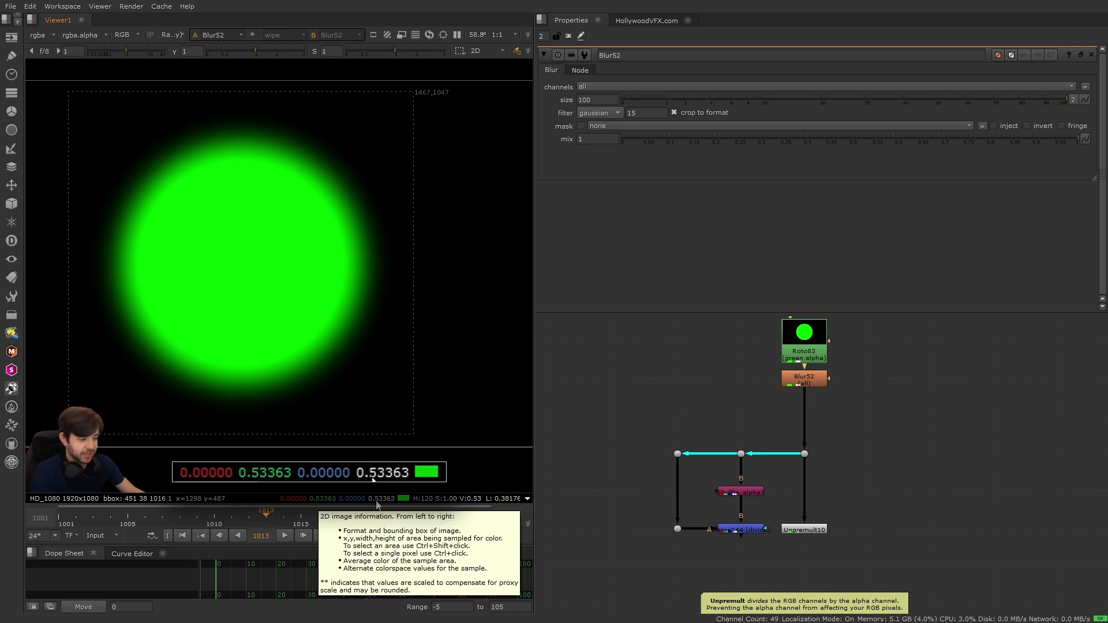
{"action": "scroll", "coordinate": [702, 542], "scroll_direction": "up", "scroll_amount": 5}
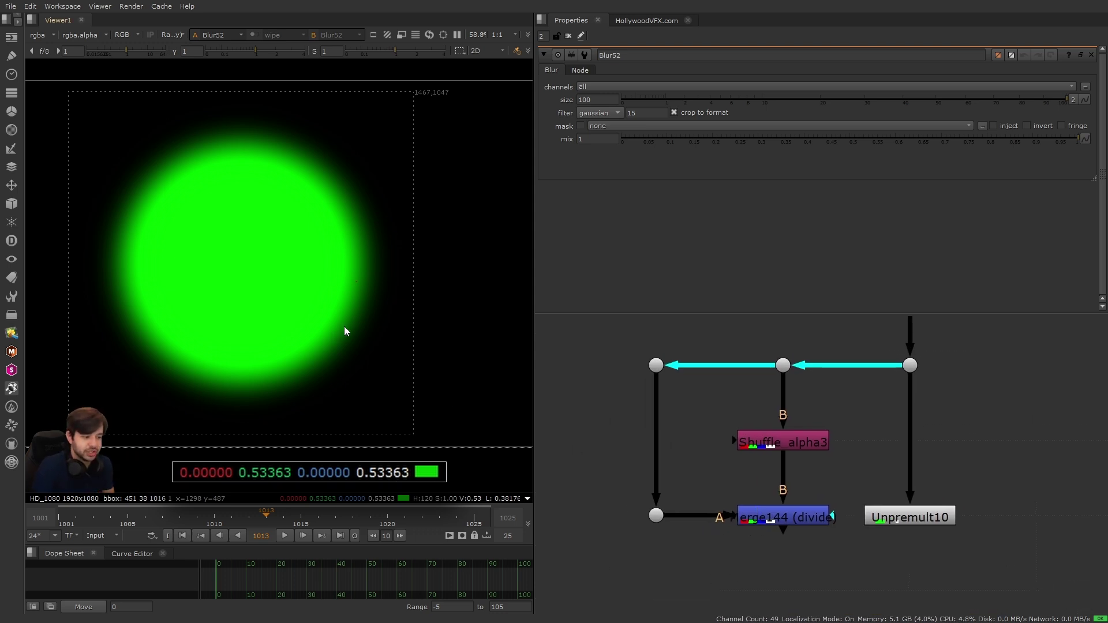
{"action": "scroll", "coordinate": [791, 453], "scroll_direction": "down", "scroll_amount": 3}
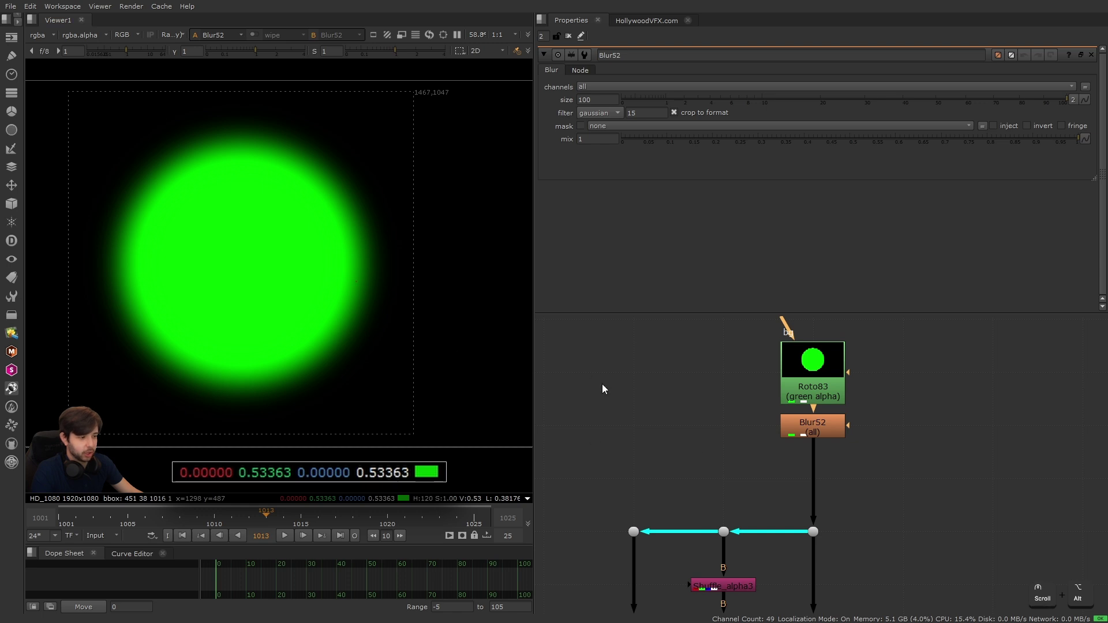
{"action": "scroll", "coordinate": [798, 355], "scroll_direction": "down", "scroll_amount": 1}
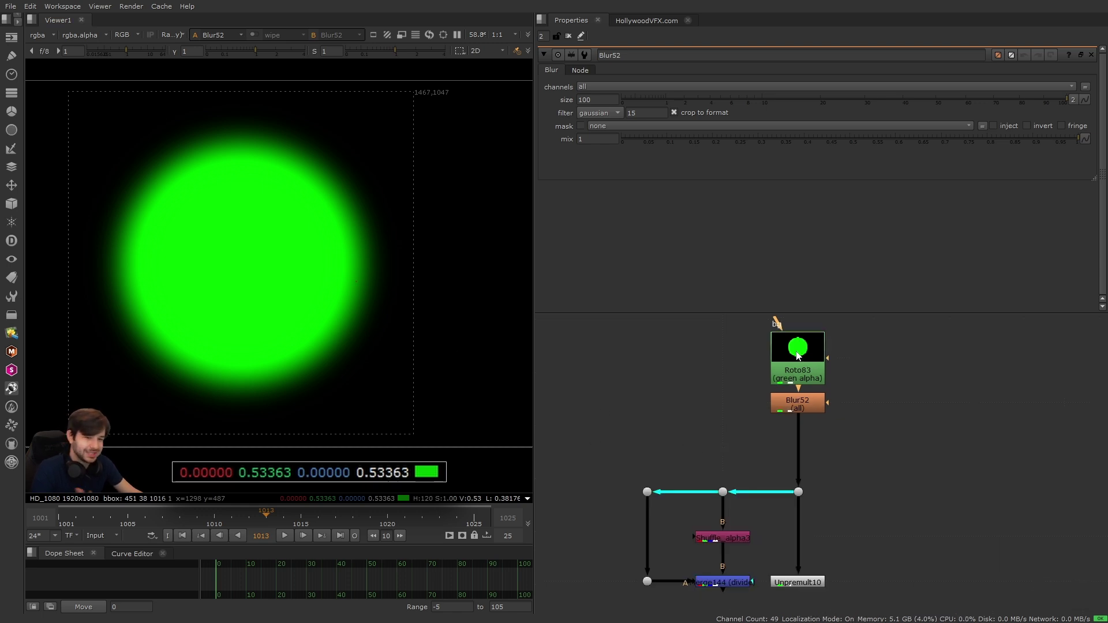
View Roto83, Blur52 and the divide merge Merge144 in turn and sample pixel values around the circle's edge.
{"action": "left_click", "coordinate": [799, 355]}
{"action": "key", "text": "2"}
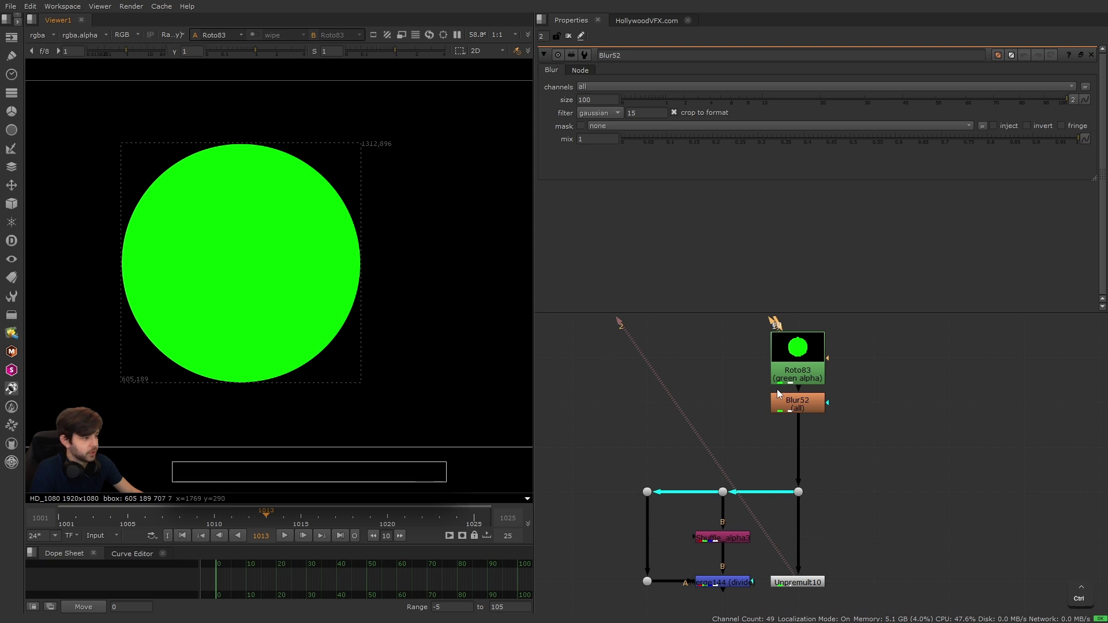
{"action": "key", "text": "1"}
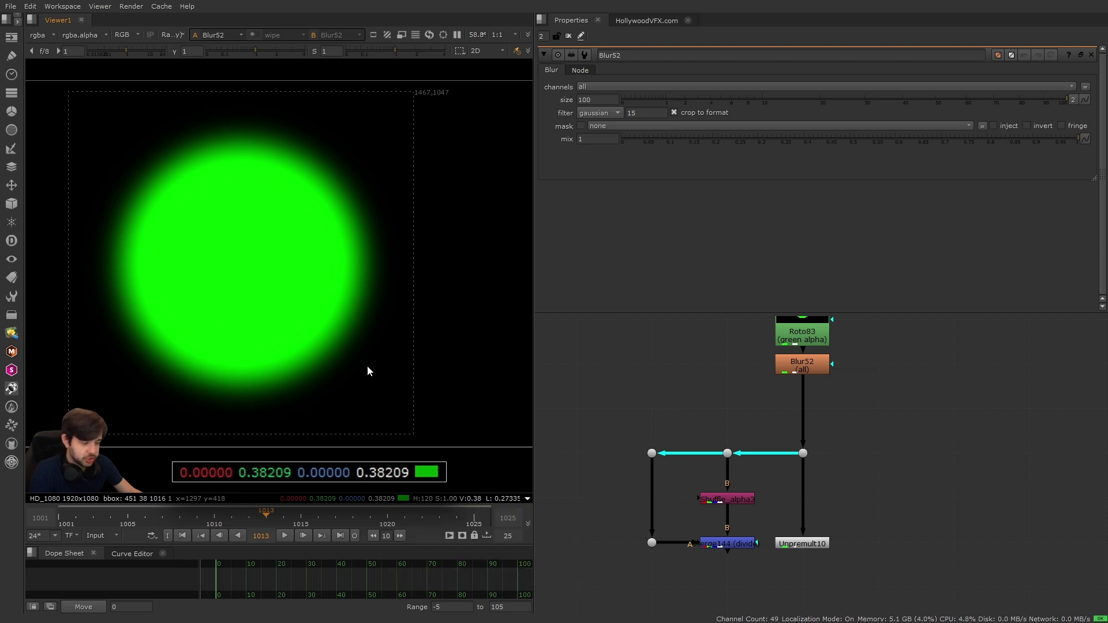
{"action": "key", "text": "1"}
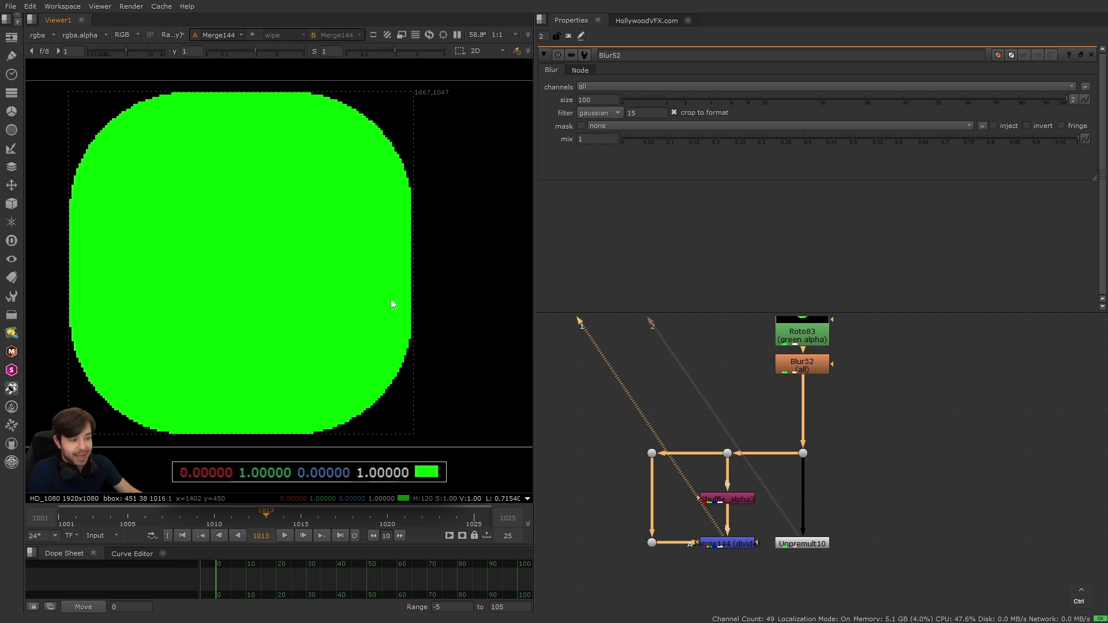
{"action": "left_click_drag", "start_coordinate": [391, 301], "coordinate": [373, 289], "text": "ctrl"}
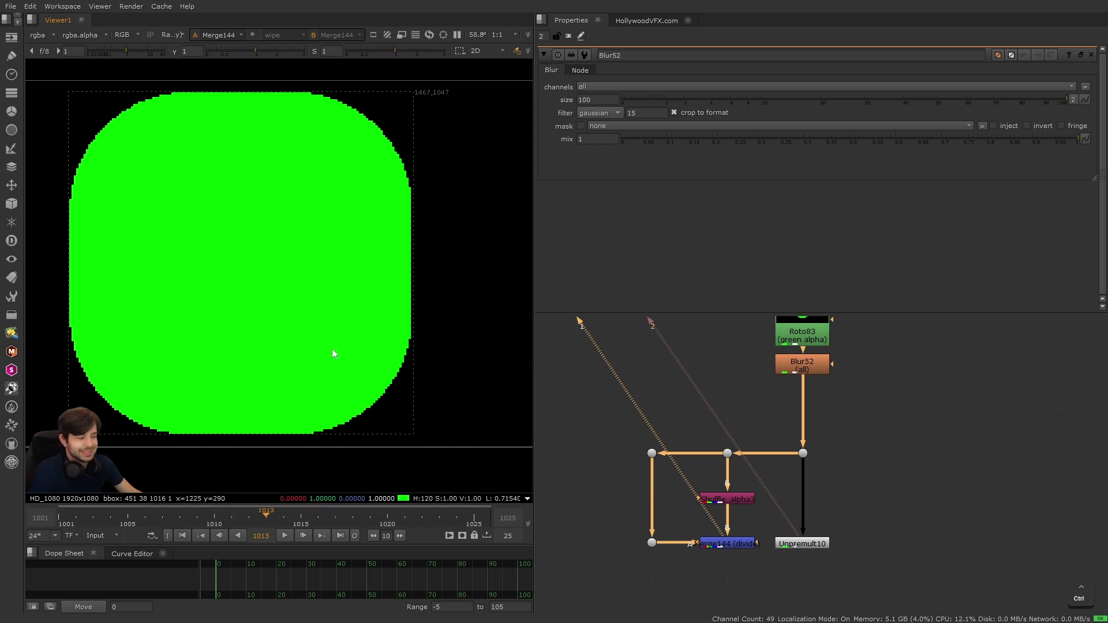
Close all open node properties, return to the Unpremult and Grade example, and view the cartoon dog image Read139.
{"action": "key", "text": "ctrl+shift+a"}
{"action": "scroll", "coordinate": [602, 421], "scroll_direction": "down", "scroll_amount": 4}
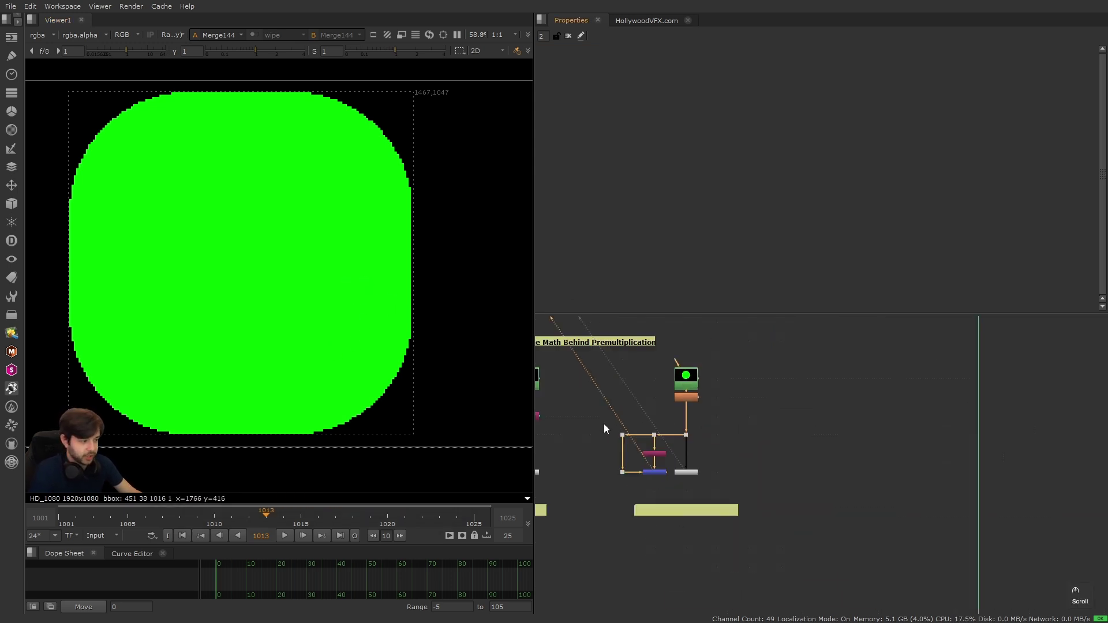
{"action": "middle_click_drag", "start_coordinate": [604, 424], "coordinate": [682, 482]}
{"action": "middle_click_drag", "start_coordinate": [646, 375], "coordinate": [684, 462]}
{"action": "scroll", "coordinate": [684, 413], "scroll_direction": "up", "scroll_amount": 4}
{"action": "middle_click_drag", "start_coordinate": [717, 367], "coordinate": [729, 418]}
{"action": "left_click", "coordinate": [729, 418]}
{"action": "key", "text": "1"}
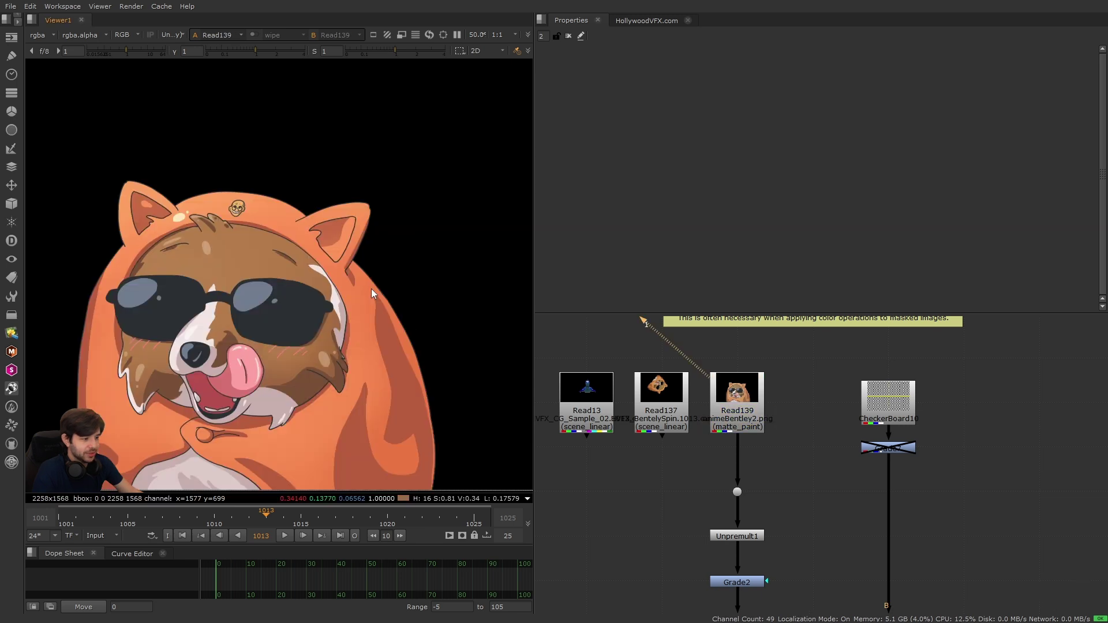
Examine the antialiased outline of the dog's hood in Read139, comparing its RGB with the alpha channel.
{"action": "scroll", "coordinate": [372, 288], "scroll_direction": "up", "scroll_amount": 6}
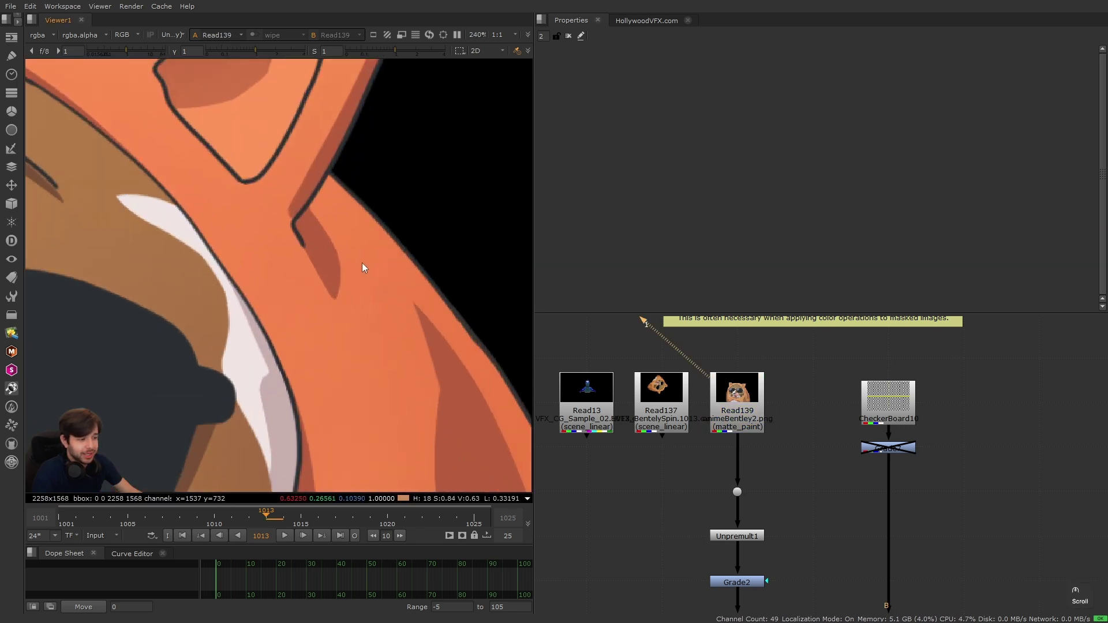
{"action": "scroll", "coordinate": [364, 265], "scroll_direction": "up", "scroll_amount": 6}
{"action": "key", "text": "a"}
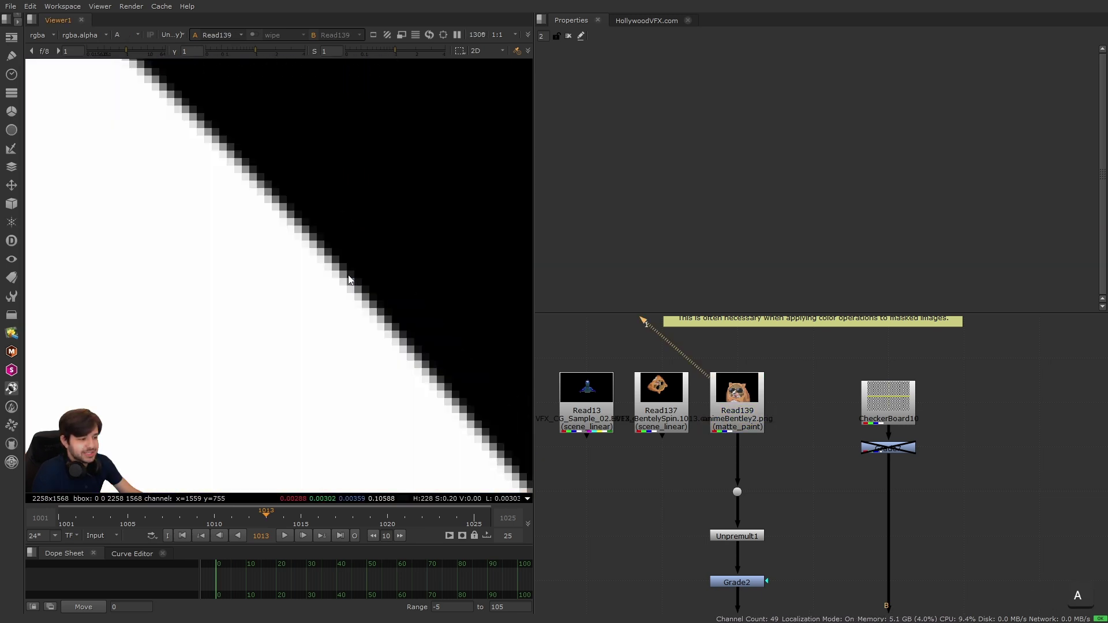
{"action": "key", "text": "a"}
{"action": "scroll", "coordinate": [347, 276], "scroll_direction": "up", "scroll_amount": 3}
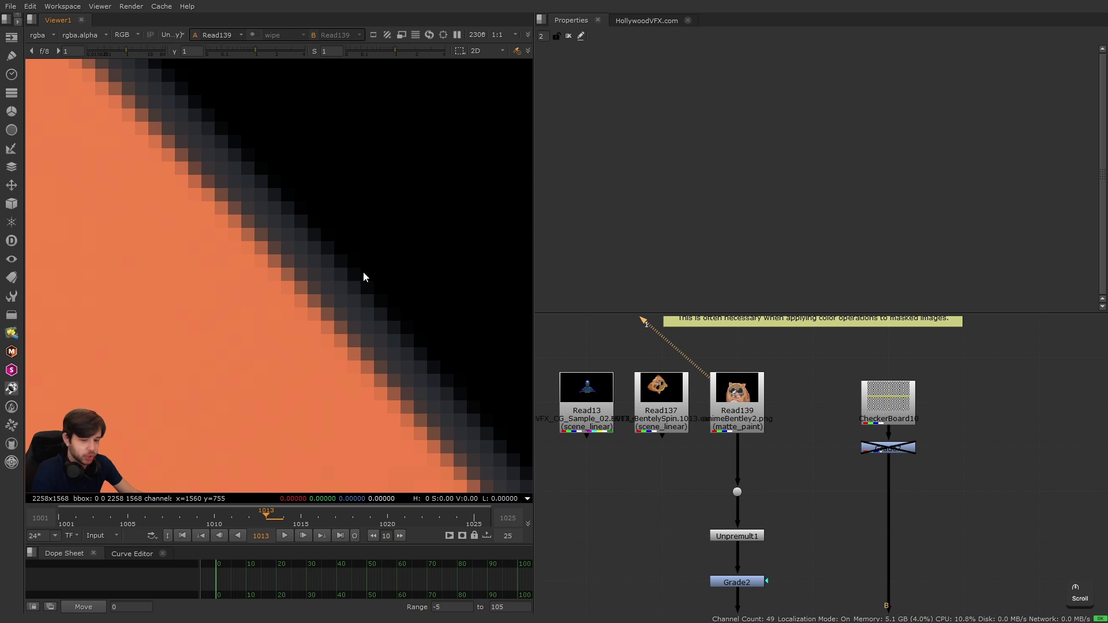
View the CG dinosaur Read13 at frame 1001 and compare the RGB and alpha along the edge of its back.
{"action": "left_click", "coordinate": [586, 404]}
{"action": "key", "text": "1"}
{"action": "key", "text": "f"}
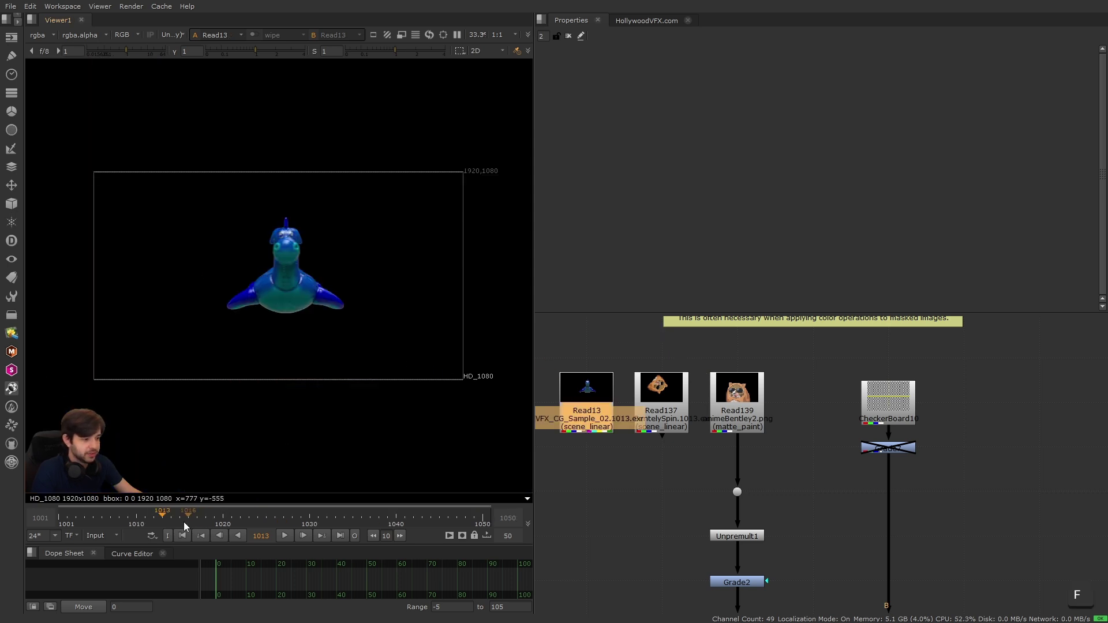
{"action": "left_click", "coordinate": [182, 536]}
{"action": "scroll", "coordinate": [286, 268], "scroll_direction": "up", "scroll_amount": 4, "text": "alt"}
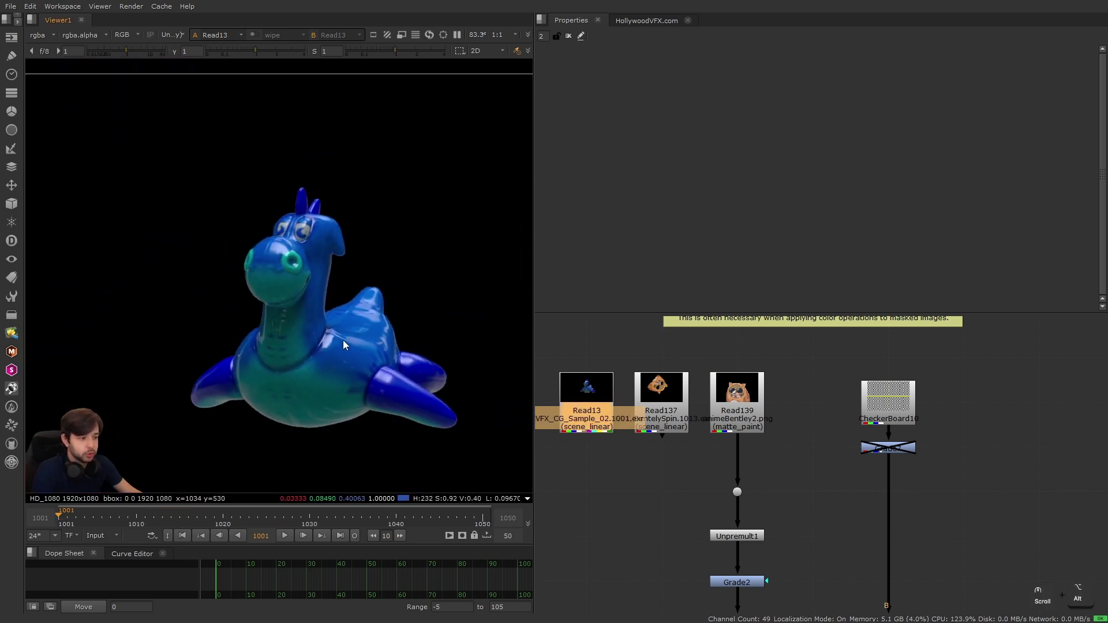
{"action": "scroll", "coordinate": [344, 344], "scroll_direction": "up", "scroll_amount": 15, "text": "alt"}
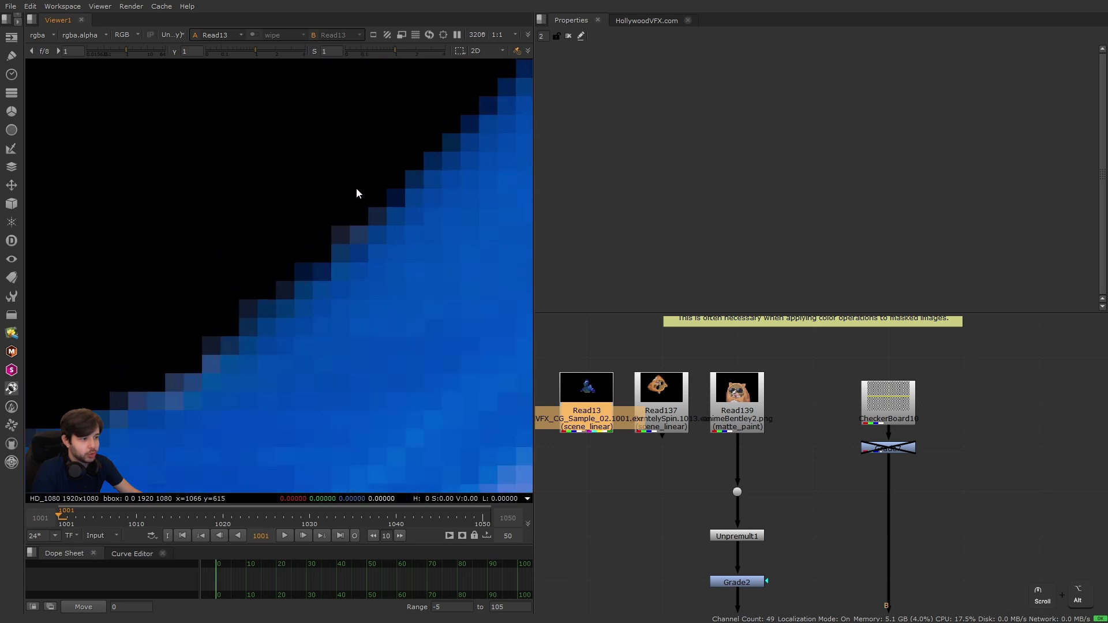
{"action": "key", "text": "a"}
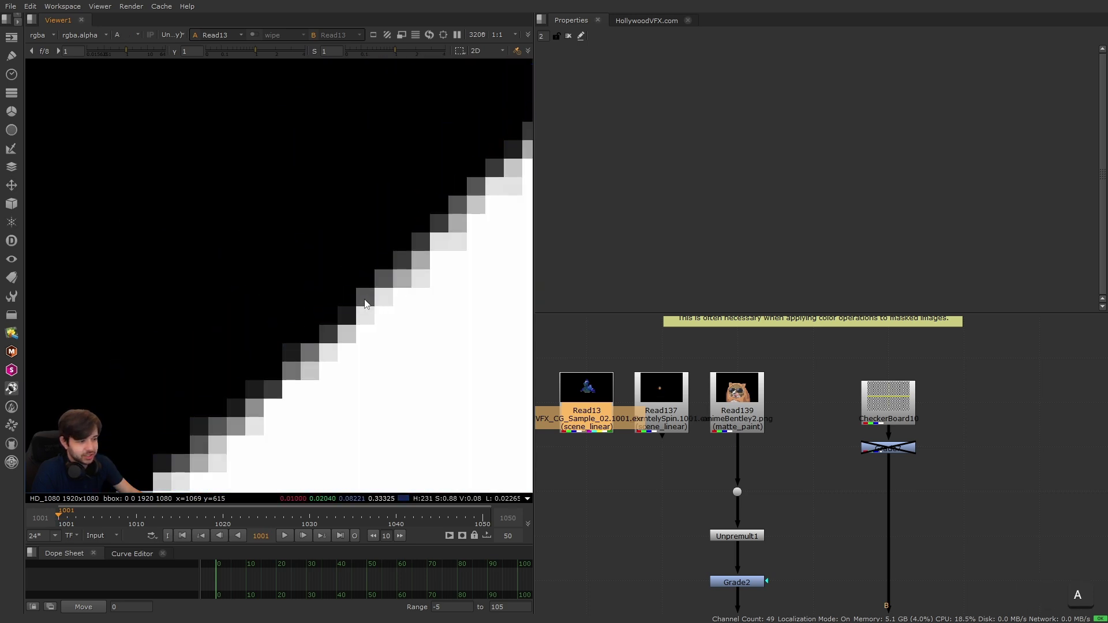
{"action": "key", "text": "a"}
{"action": "key", "text": "f"}
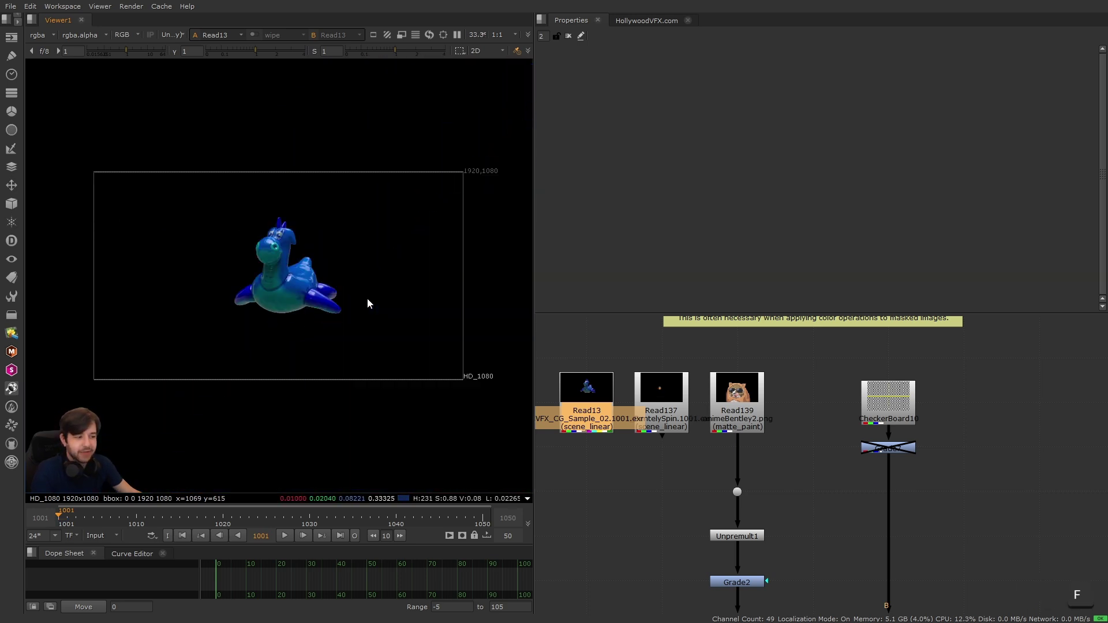
Examine the semi-transparent edge pixels of the dinosaur's back once more in RGB and alpha, reading their values.
{"action": "scroll", "coordinate": [289, 318], "scroll_direction": "up", "scroll_amount": 2}
{"action": "scroll", "coordinate": [292, 338], "scroll_direction": "up", "scroll_amount": 3}
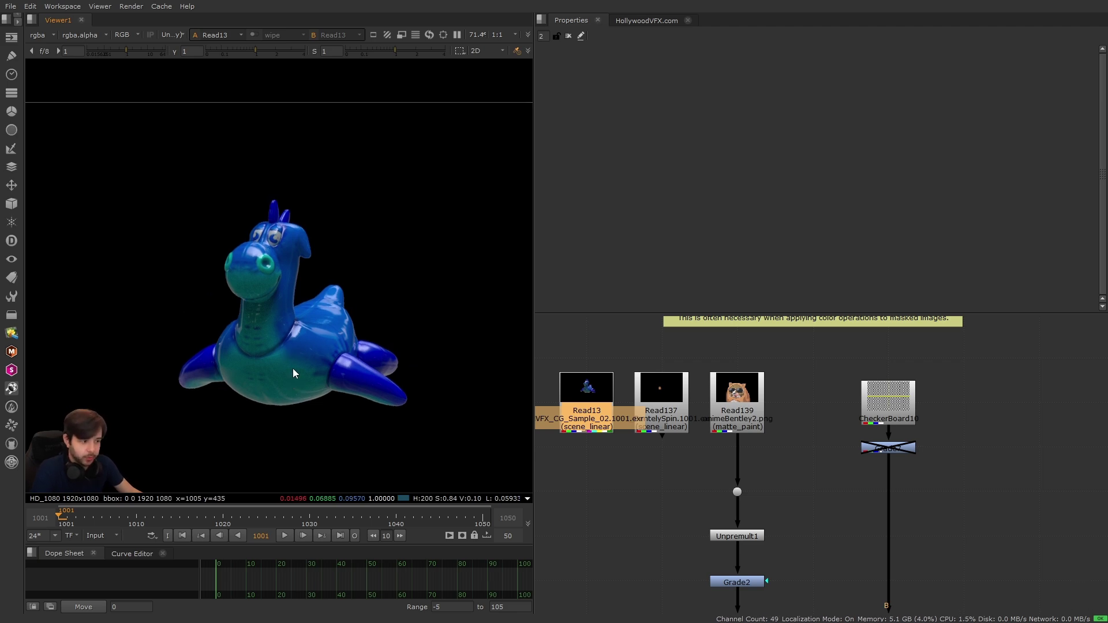
{"action": "scroll", "coordinate": [306, 300], "scroll_direction": "up", "scroll_amount": 8}
{"action": "scroll", "coordinate": [279, 312], "scroll_direction": "up", "scroll_amount": 4}
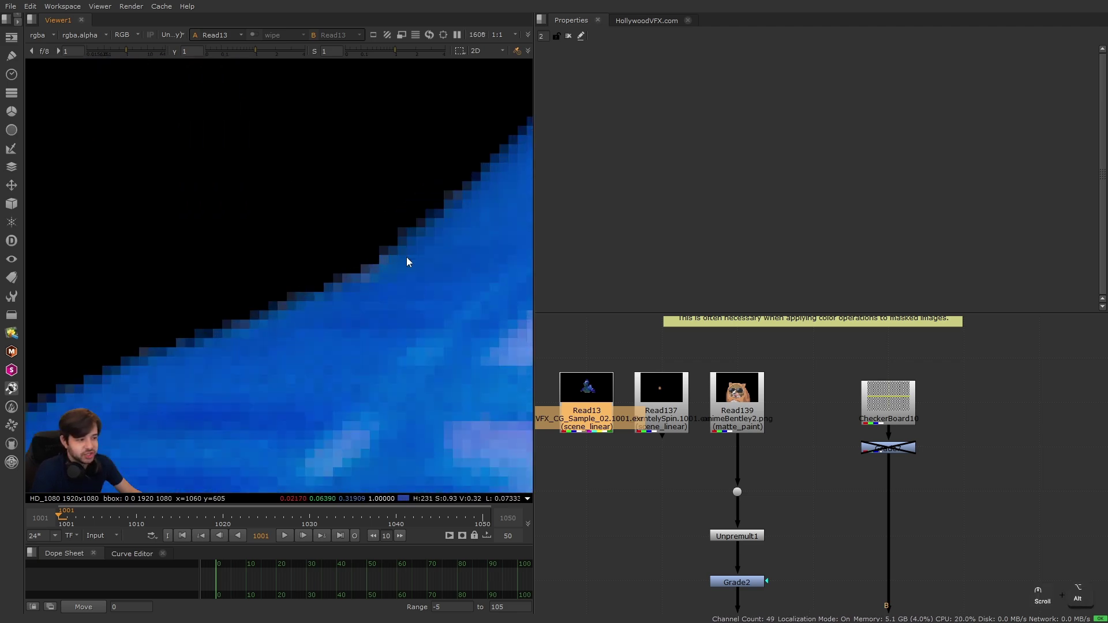
{"action": "key", "text": "a"}
{"action": "key", "text": "a"}
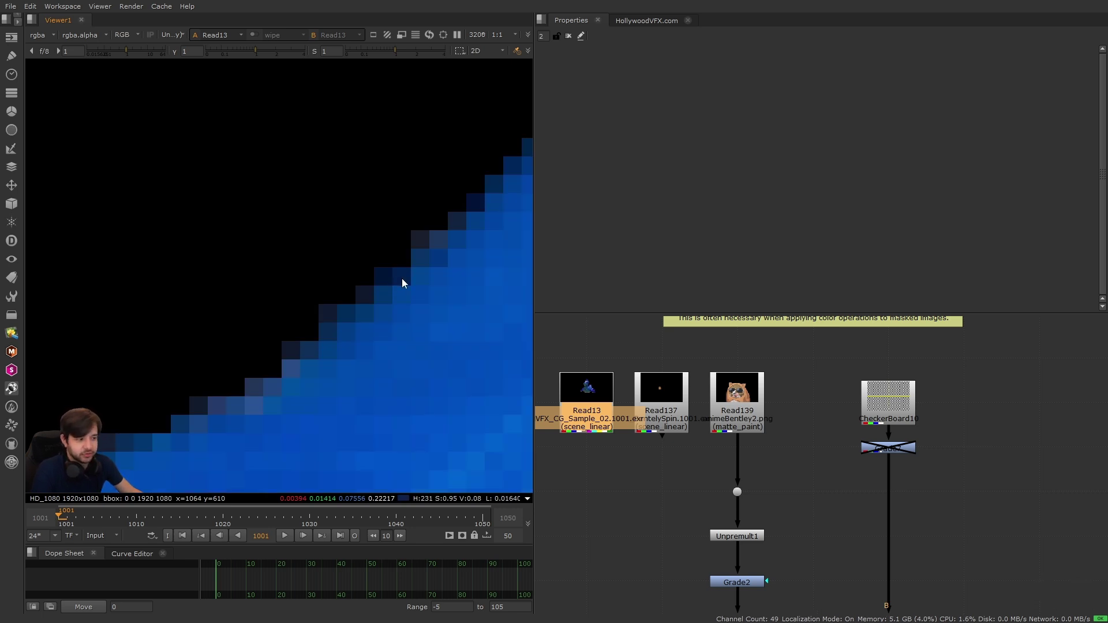
{"action": "key", "text": "ctrl"}
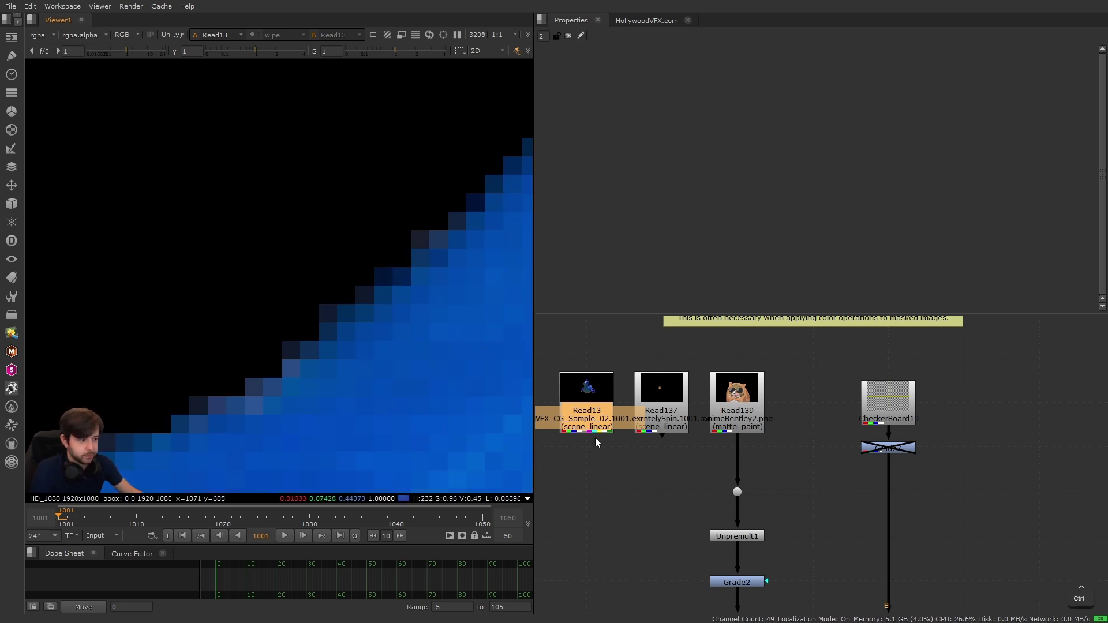
Connect Read13 to the dot above Unpremult1, view Unpremult1, and toggle it off and on to compare the edge pixels.
{"action": "left_click_drag", "start_coordinate": [646, 472], "coordinate": [777, 516]}
{"action": "left_click_drag", "start_coordinate": [777, 516], "coordinate": [783, 518]}
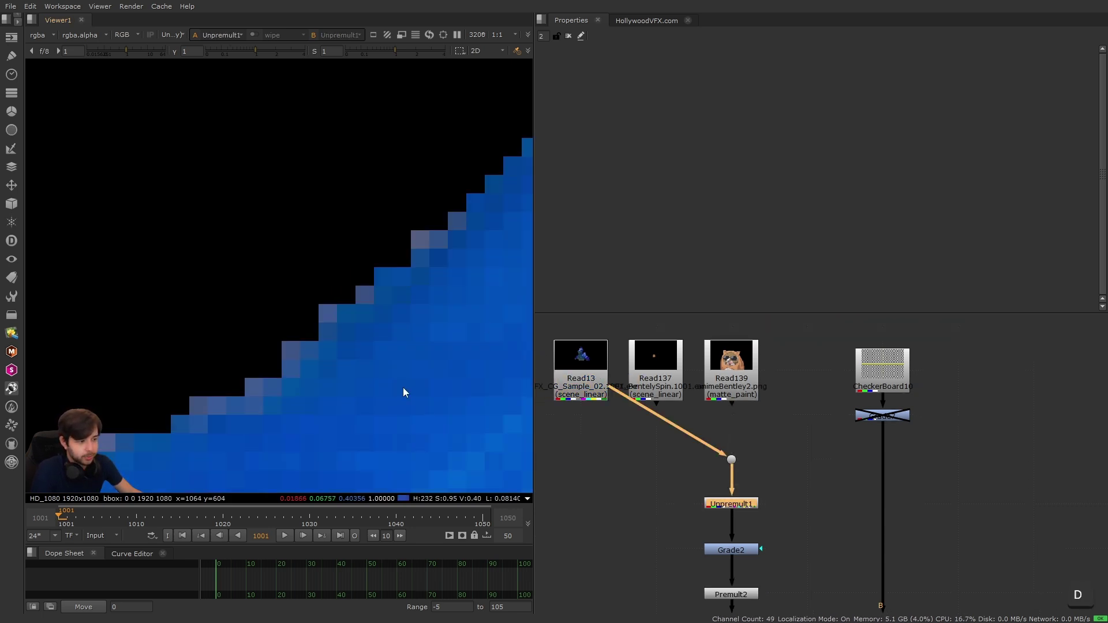
{"action": "scroll", "coordinate": [369, 352], "scroll_direction": "down", "scroll_amount": 2}
{"action": "key", "text": "alt+d"}
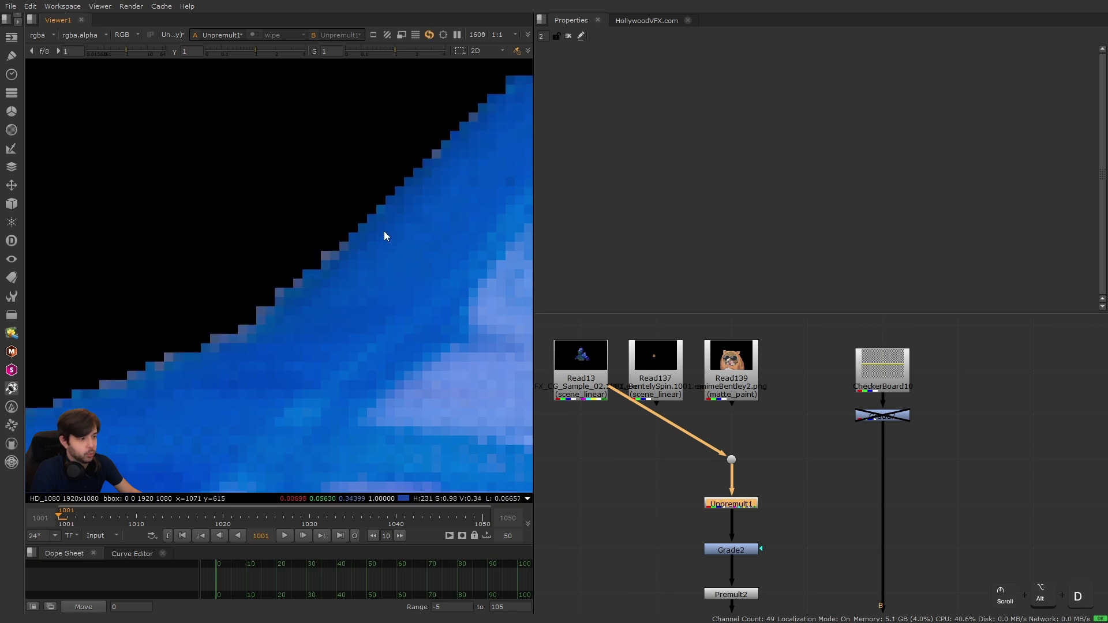
{"action": "scroll", "coordinate": [401, 193], "scroll_direction": "up", "scroll_amount": 2}
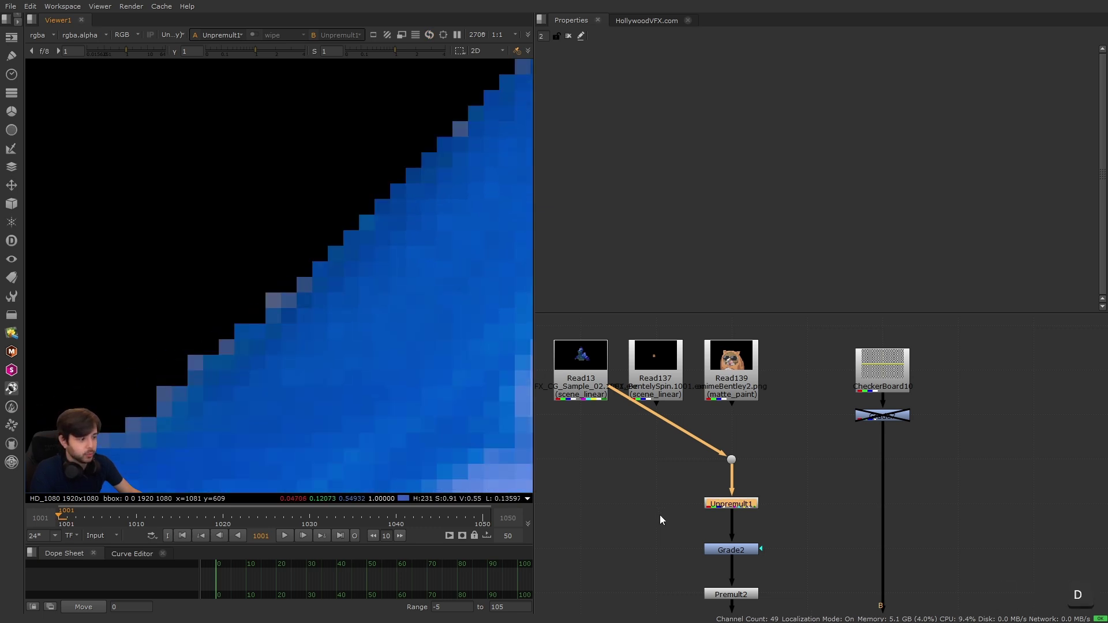
View the dinosaur at Premult2, after the Unpremult1 and Grade2 nodes.
{"action": "middle_click_drag", "start_coordinate": [660, 515], "coordinate": [615, 456]}
{"action": "left_click_drag", "start_coordinate": [616, 456], "coordinate": [741, 503]}
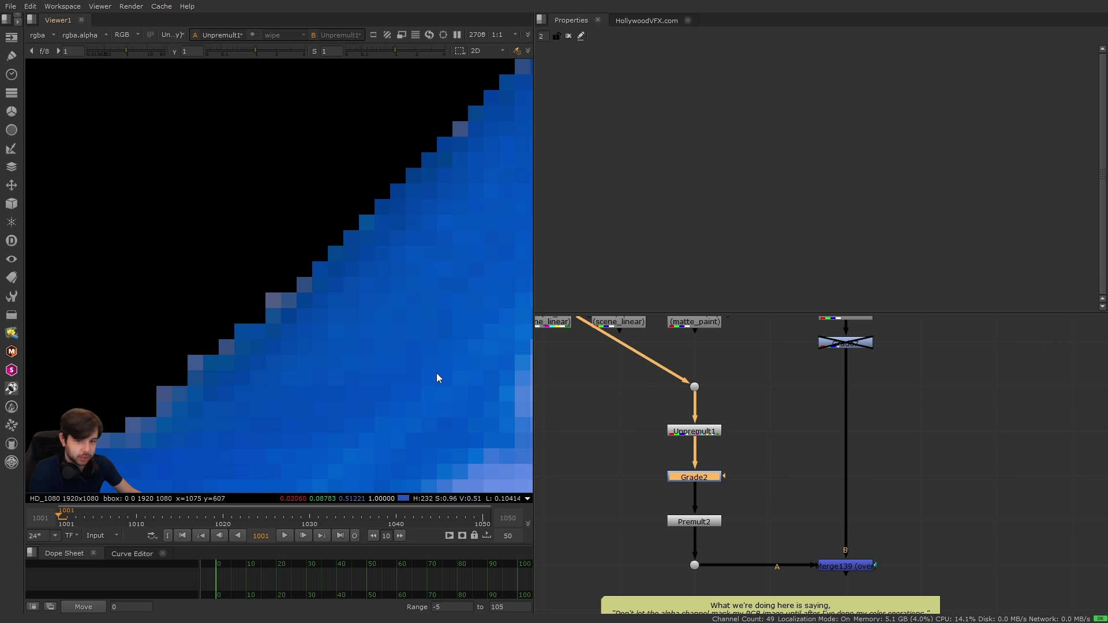
{"action": "key", "text": "1"}
{"action": "left_click", "coordinate": [781, 515]}
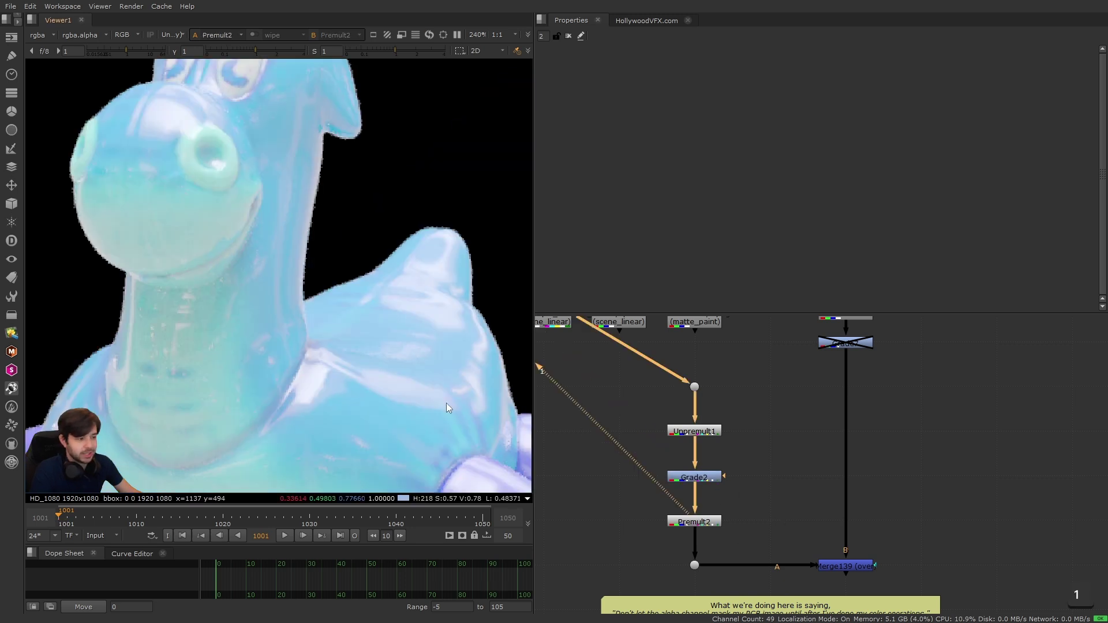
Examine the edges of the graded dinosaur's neck, back and head in the Premult2 output.
{"action": "scroll", "coordinate": [396, 290], "scroll_direction": "up", "scroll_amount": 5}
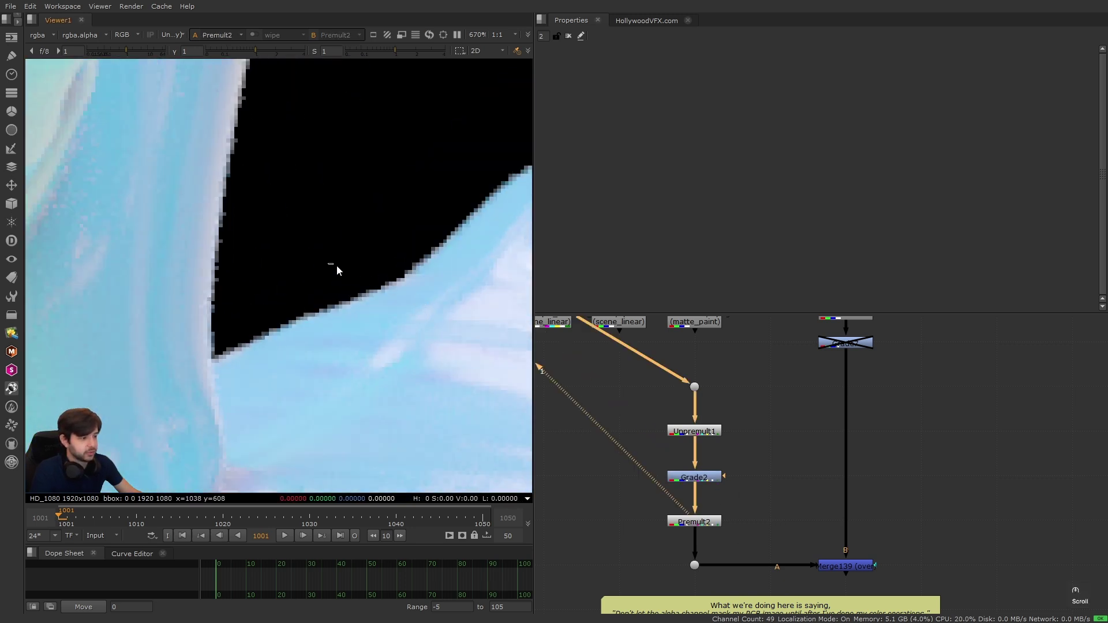
{"action": "left_click_drag", "start_coordinate": [420, 187], "coordinate": [313, 254], "text": "alt"}
{"action": "scroll", "coordinate": [397, 314], "scroll_direction": "down", "scroll_amount": 4}
{"action": "left_click_drag", "start_coordinate": [397, 314], "coordinate": [309, 273], "text": "alt"}
{"action": "scroll", "coordinate": [330, 304], "scroll_direction": "down", "scroll_amount": 2}
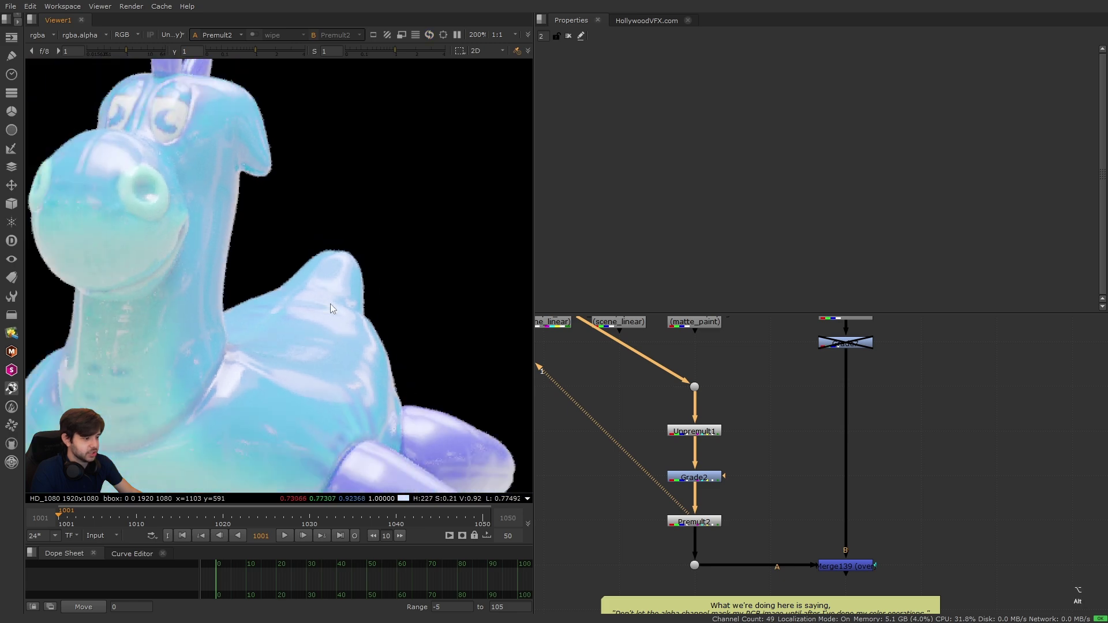
{"action": "left_click_drag", "start_coordinate": [367, 338], "coordinate": [347, 241], "text": "alt"}
{"action": "scroll", "coordinate": [348, 241], "scroll_direction": "up", "scroll_amount": 3}
{"action": "left_click_drag", "start_coordinate": [615, 366], "coordinate": [587, 418], "text": "alt"}
{"action": "left_click_drag", "start_coordinate": [238, 263], "coordinate": [327, 334], "text": "alt"}
{"action": "scroll", "coordinate": [327, 334], "scroll_direction": "down", "scroll_amount": 2}
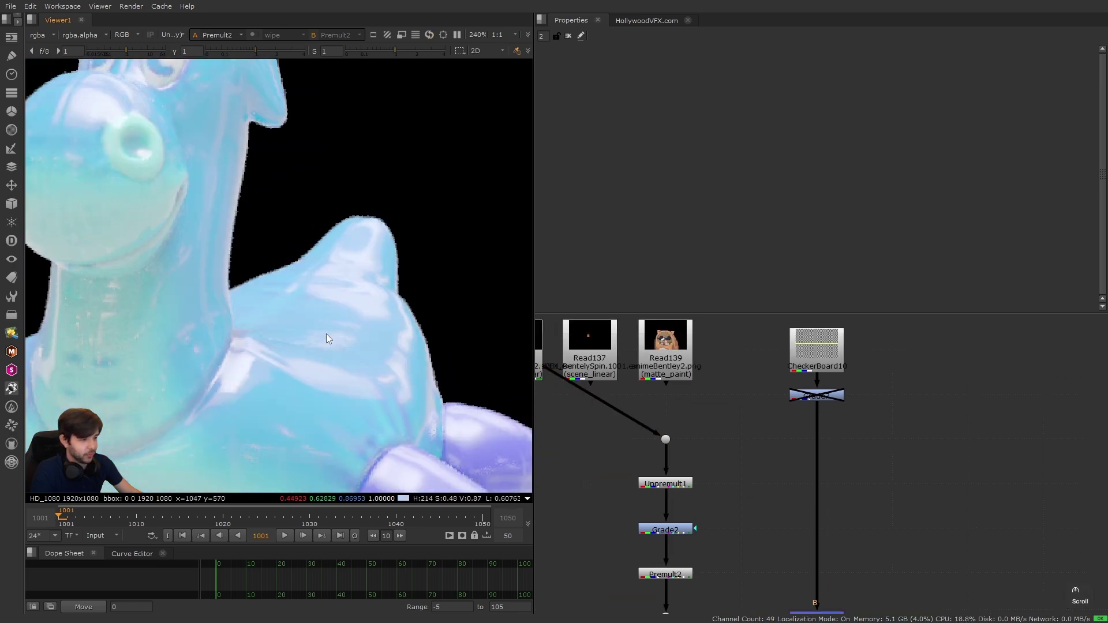
{"action": "scroll", "coordinate": [327, 334], "scroll_direction": "down", "scroll_amount": 3}
{"action": "scroll", "coordinate": [317, 225], "scroll_direction": "up", "scroll_amount": 1}
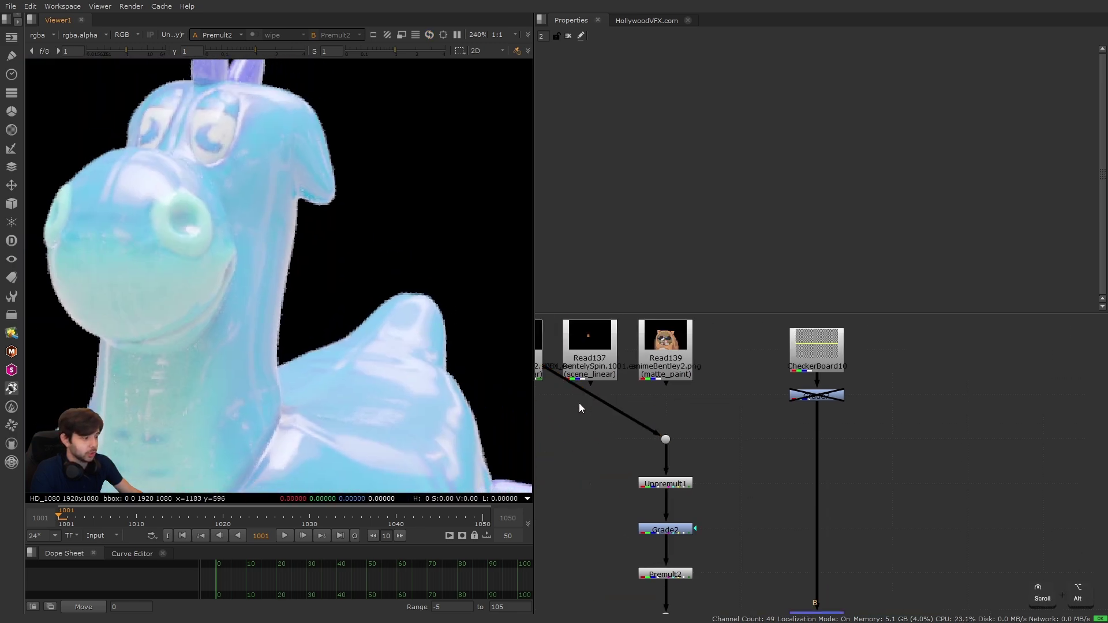
{"action": "left_click_drag", "start_coordinate": [580, 407], "coordinate": [602, 427], "text": "alt"}
{"action": "left_click_drag", "start_coordinate": [181, 138], "coordinate": [252, 244], "text": "alt"}
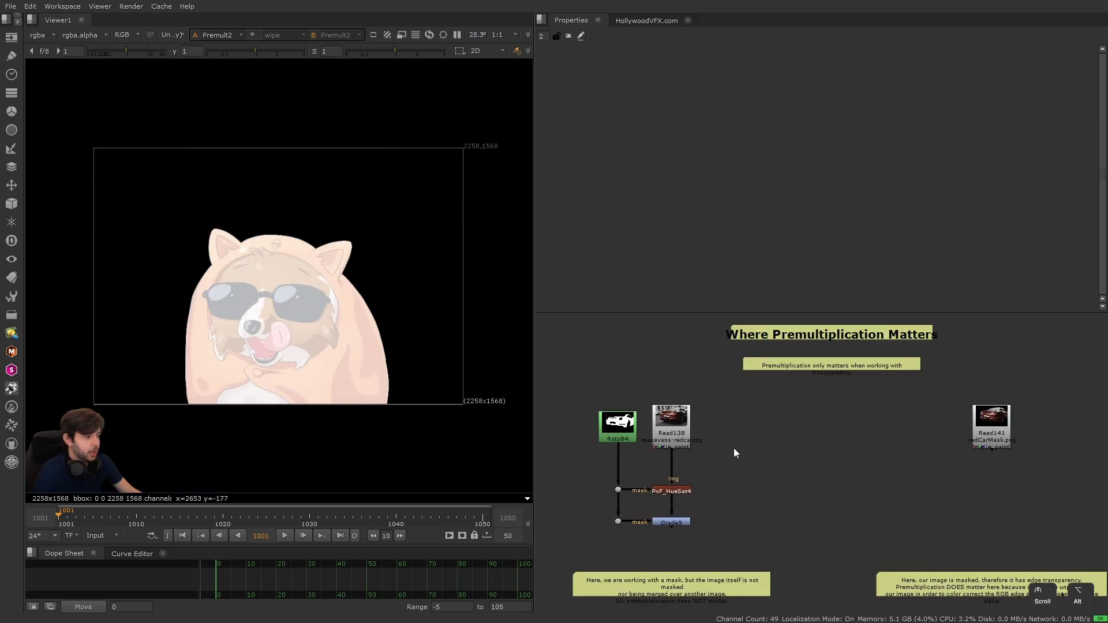
View the unmasked red car photo Read138 in the Where Premultiplication Matters section.
{"action": "scroll", "coordinate": [734, 448], "scroll_direction": "up", "scroll_amount": 1}
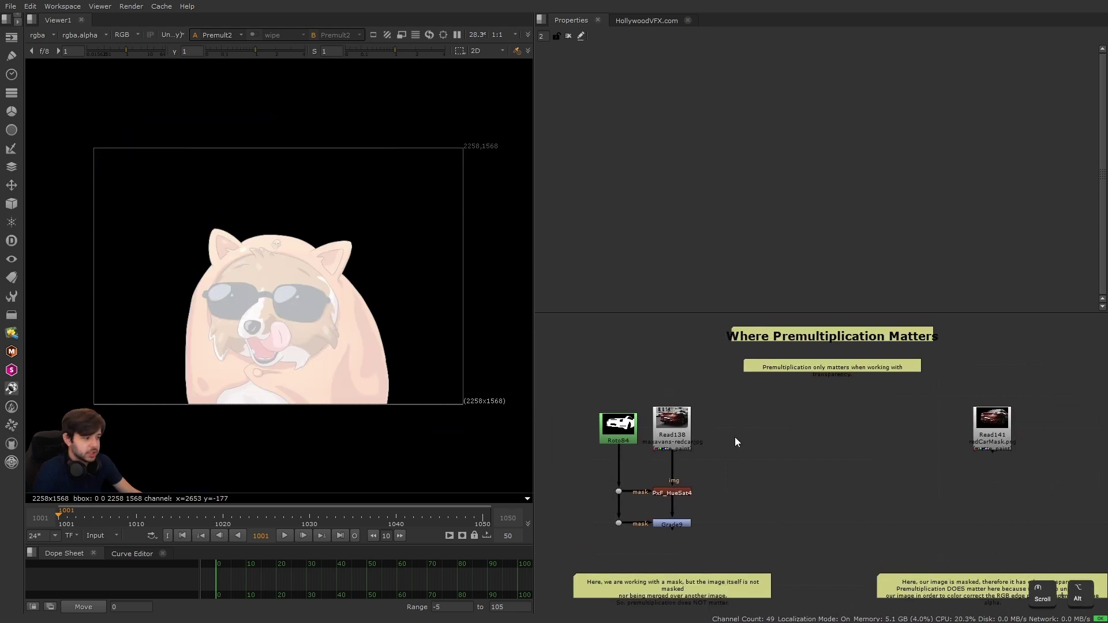
{"action": "left_click", "coordinate": [673, 421]}
{"action": "key", "text": "1"}
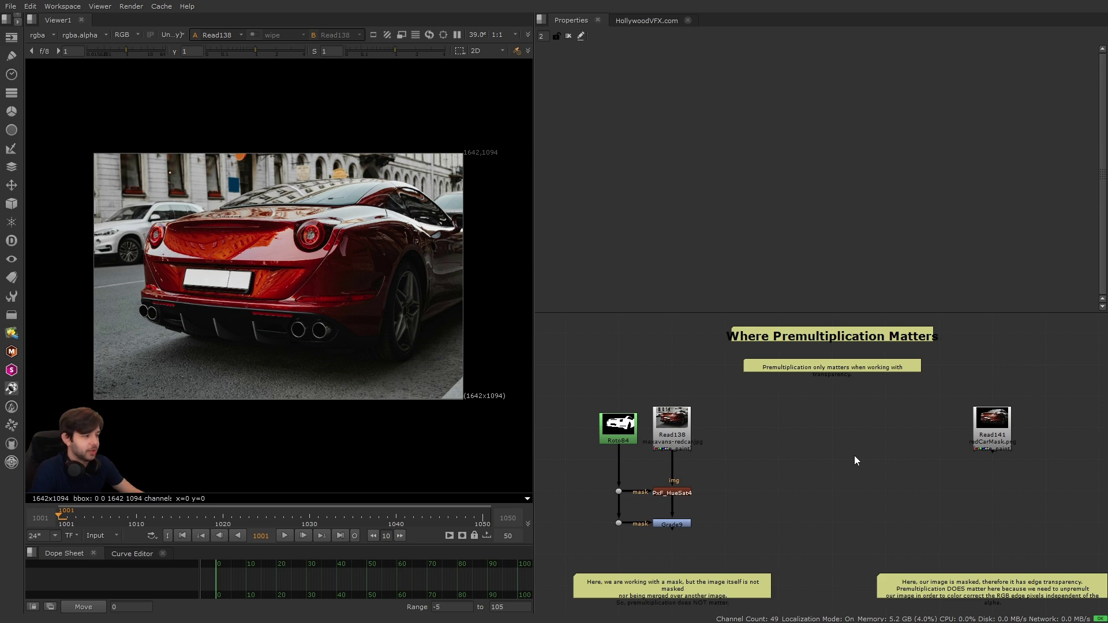
Paste the copied apple comp into empty node graph space and view its composite at Merge77.
{"action": "scroll", "coordinate": [29, 426], "scroll_direction": "down", "scroll_amount": 1, "text": "alt"}
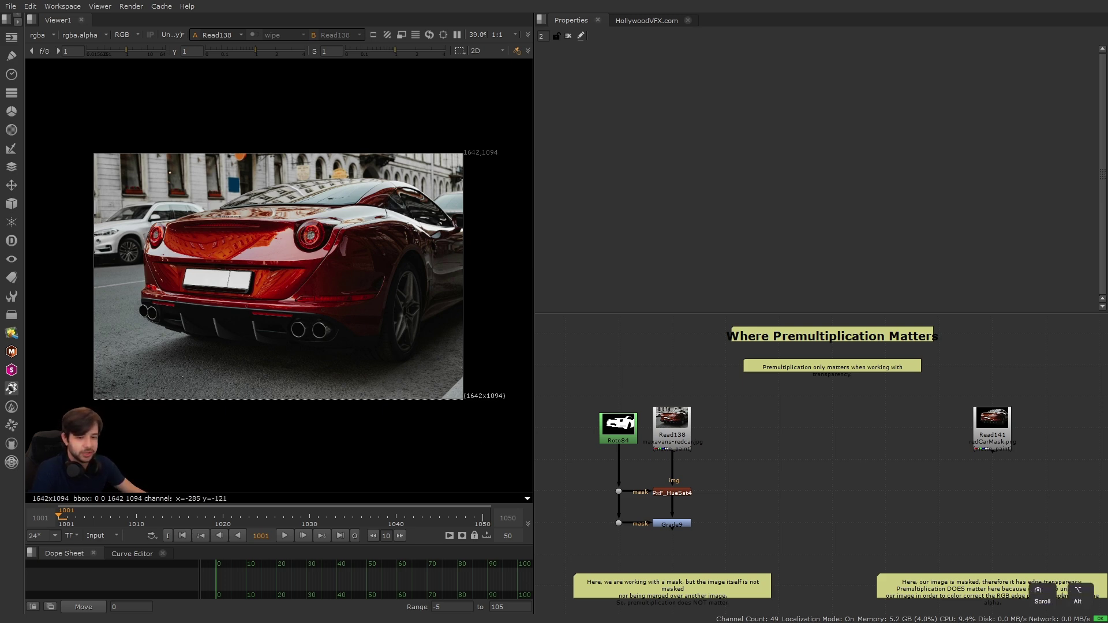
{"action": "left_click_drag", "start_coordinate": [879, 442], "coordinate": [891, 375], "text": "alt"}
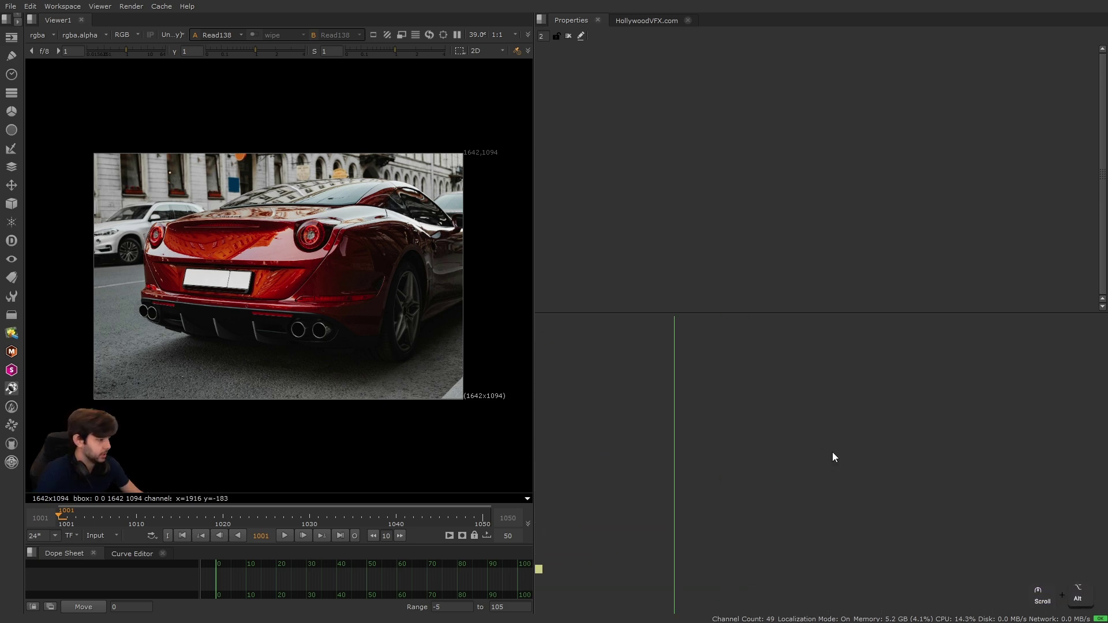
{"action": "key", "text": "ctrl+v"}
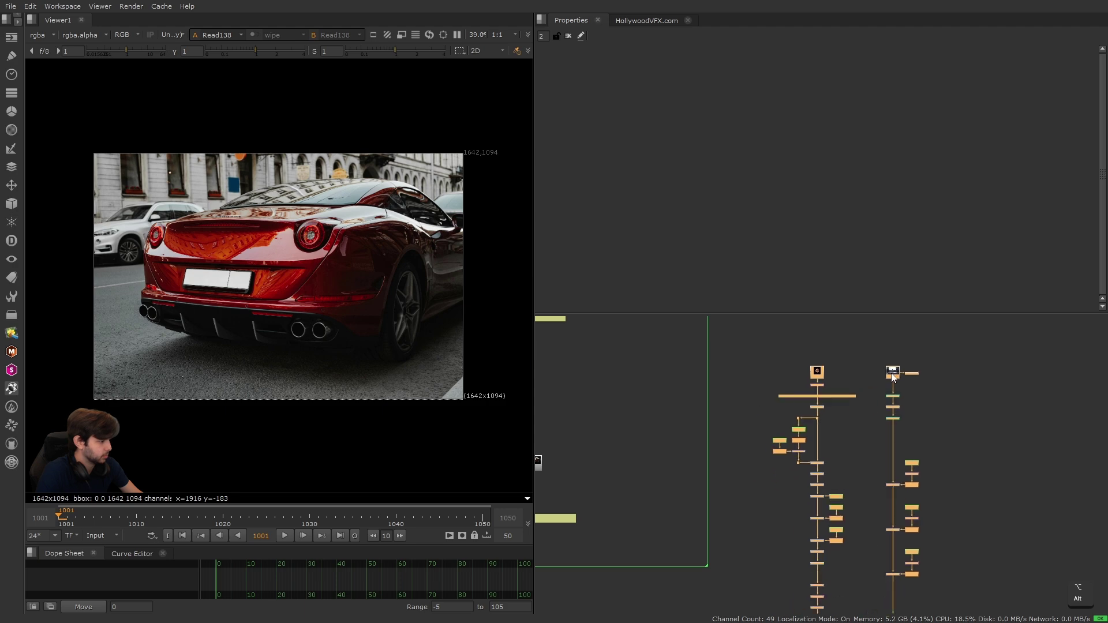
{"action": "left_click", "coordinate": [918, 404]}
{"action": "left_click_drag", "start_coordinate": [918, 502], "coordinate": [922, 380], "text": "alt"}
{"action": "left_click", "coordinate": [899, 564]}
{"action": "key", "text": "1"}
Examine the apple comp's Unpremult5 and the cut-out apple at Reformat26.
{"action": "left_click_drag", "start_coordinate": [639, 374], "coordinate": [880, 444]}
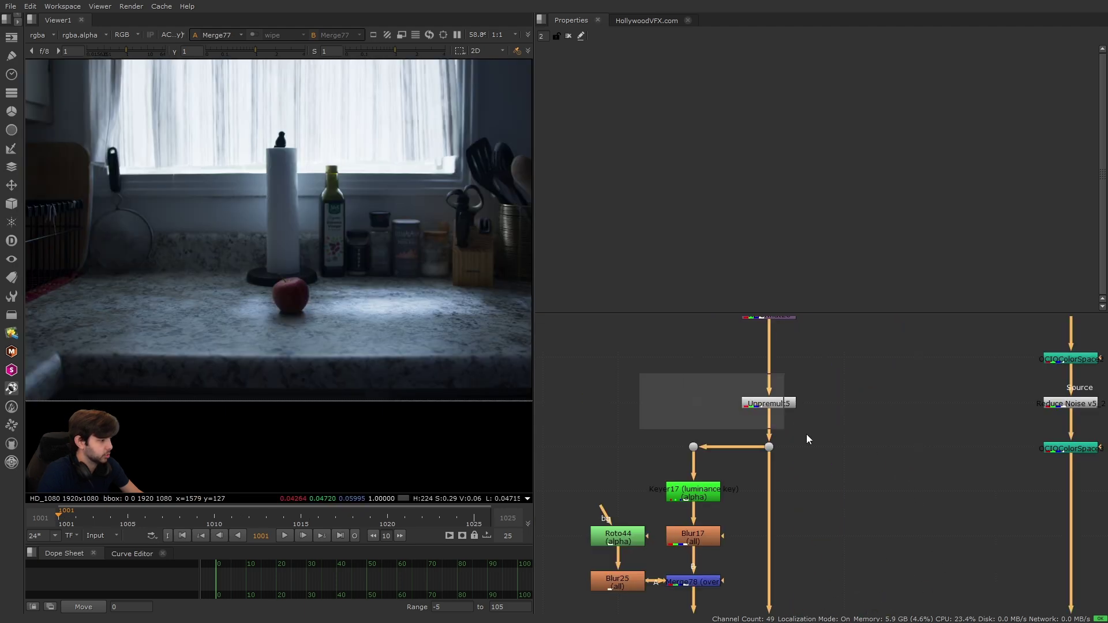
{"action": "key", "text": "1"}
{"action": "scroll", "coordinate": [390, 176], "scroll_direction": "up", "scroll_amount": 4}
{"action": "scroll", "coordinate": [390, 175], "scroll_direction": "up", "scroll_amount": 2}
{"action": "left_click_drag", "start_coordinate": [390, 175], "coordinate": [434, 227], "text": "alt"}
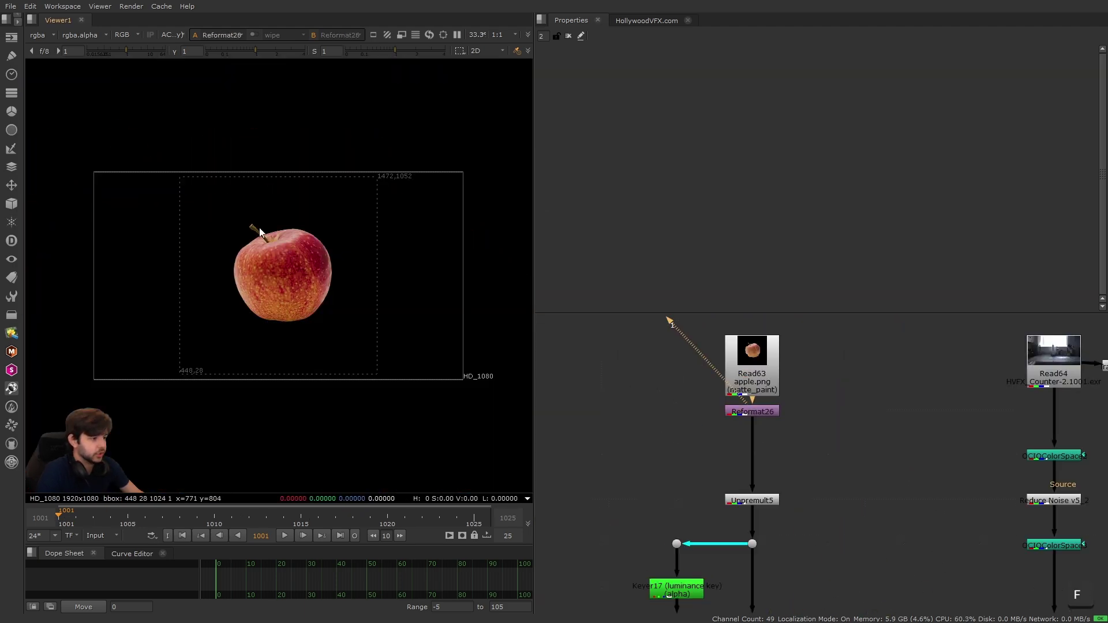
{"action": "left_click_drag", "start_coordinate": [201, 202], "coordinate": [342, 318]}
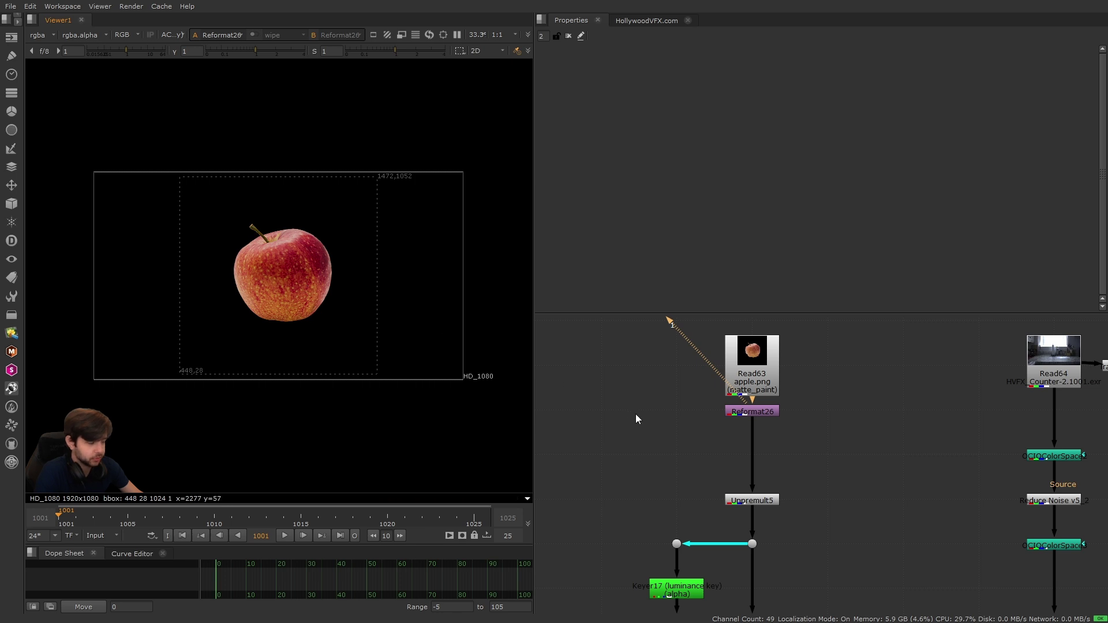
Delete the pasted apple comp nodes.
{"action": "scroll", "coordinate": [632, 412], "scroll_direction": "down", "scroll_amount": 4}
{"action": "scroll", "coordinate": [831, 507], "scroll_direction": "down", "scroll_amount": 2, "text": "alt"}
{"action": "left_click_drag", "start_coordinate": [880, 575], "coordinate": [739, 359]}
{"action": "key", "text": "Delete"}
View the masked car Read141 and compare its RGB with the alpha channel, including along the car's soft edge.
{"action": "scroll", "coordinate": [611, 429], "scroll_direction": "up", "scroll_amount": 5}
{"action": "scroll", "coordinate": [612, 427], "scroll_direction": "up", "scroll_amount": 1}
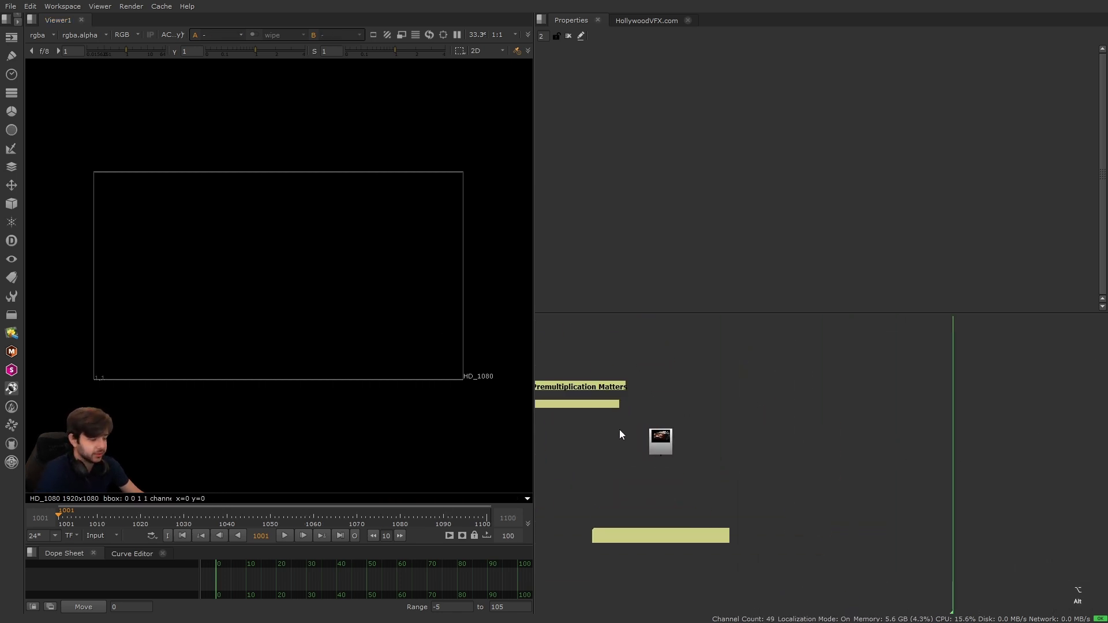
{"action": "scroll", "coordinate": [739, 444], "scroll_direction": "up", "scroll_amount": 3}
{"action": "left_click_drag", "start_coordinate": [619, 430], "coordinate": [705, 389], "text": "alt"}
{"action": "scroll", "coordinate": [743, 396], "scroll_direction": "up", "scroll_amount": 1}
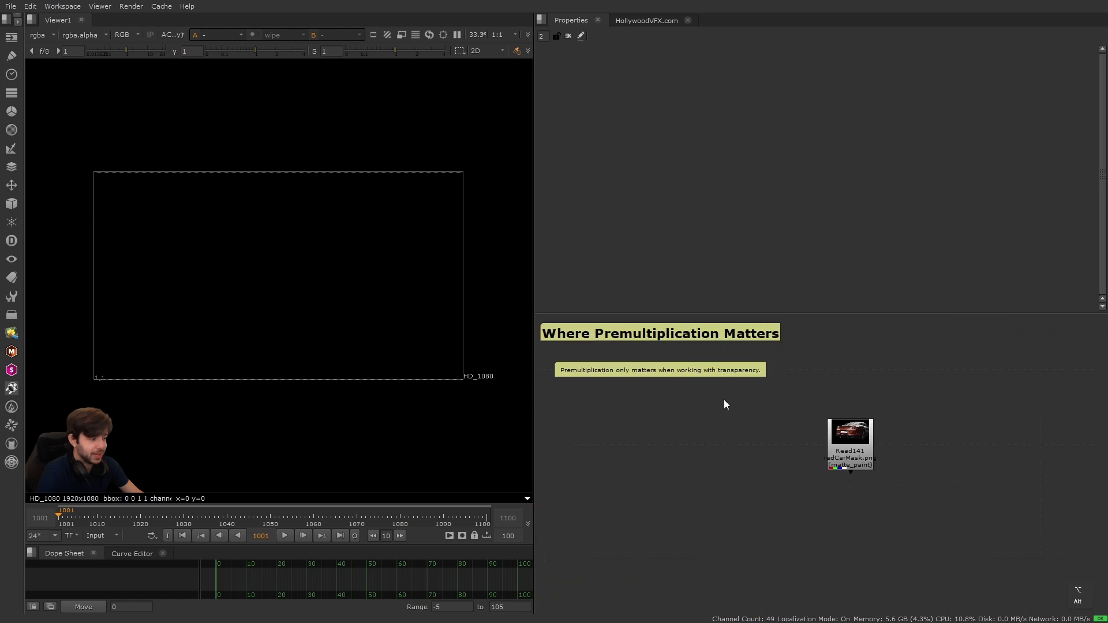
{"action": "key", "text": "1"}
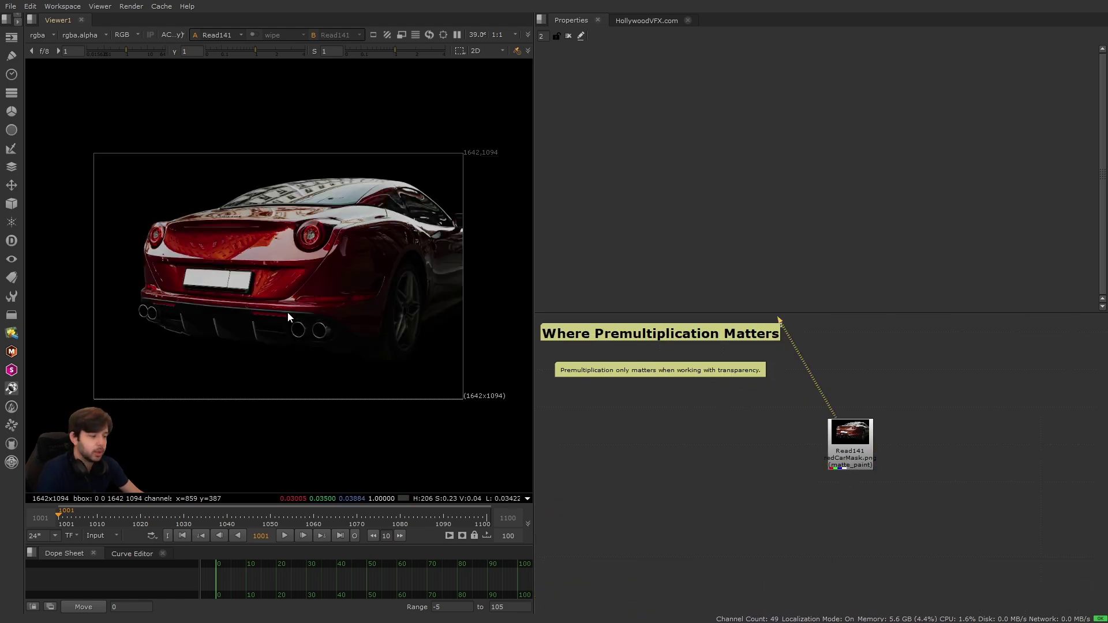
{"action": "scroll", "coordinate": [216, 252], "scroll_direction": "up", "scroll_amount": 10, "text": "alt"}
{"action": "scroll", "coordinate": [294, 302], "scroll_direction": "up", "scroll_amount": 1, "text": "alt"}
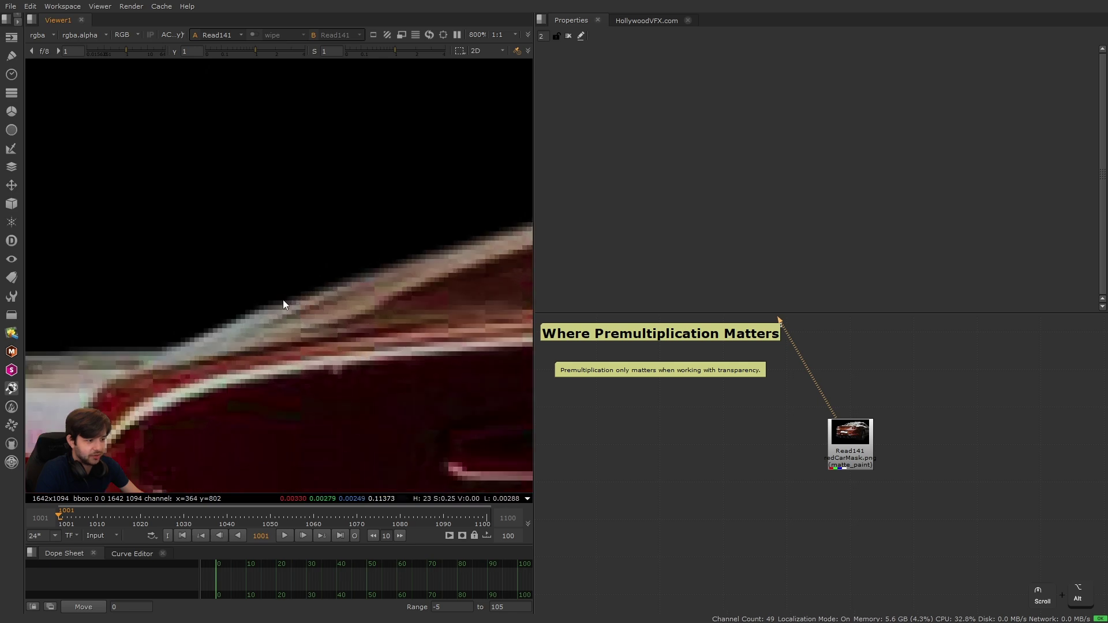
{"action": "key", "text": "a"}
{"action": "key", "text": "a"}
{"action": "scroll", "coordinate": [300, 299], "scroll_direction": "down", "scroll_amount": 3}
{"action": "key", "text": "f"}
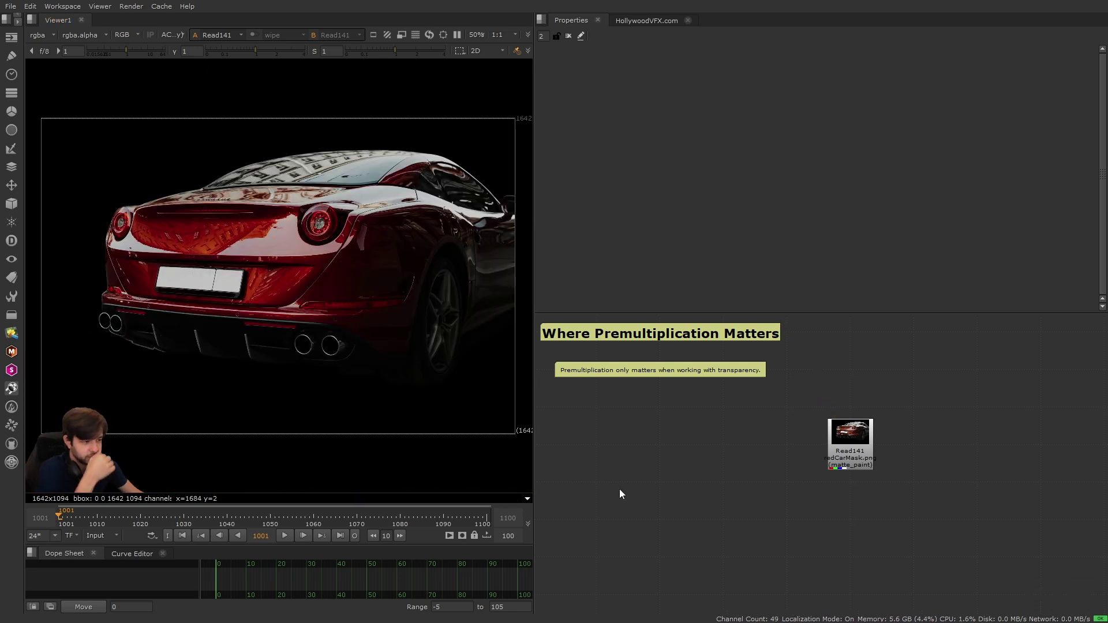
{"action": "middle_click_drag", "start_coordinate": [656, 467], "coordinate": [729, 470]}
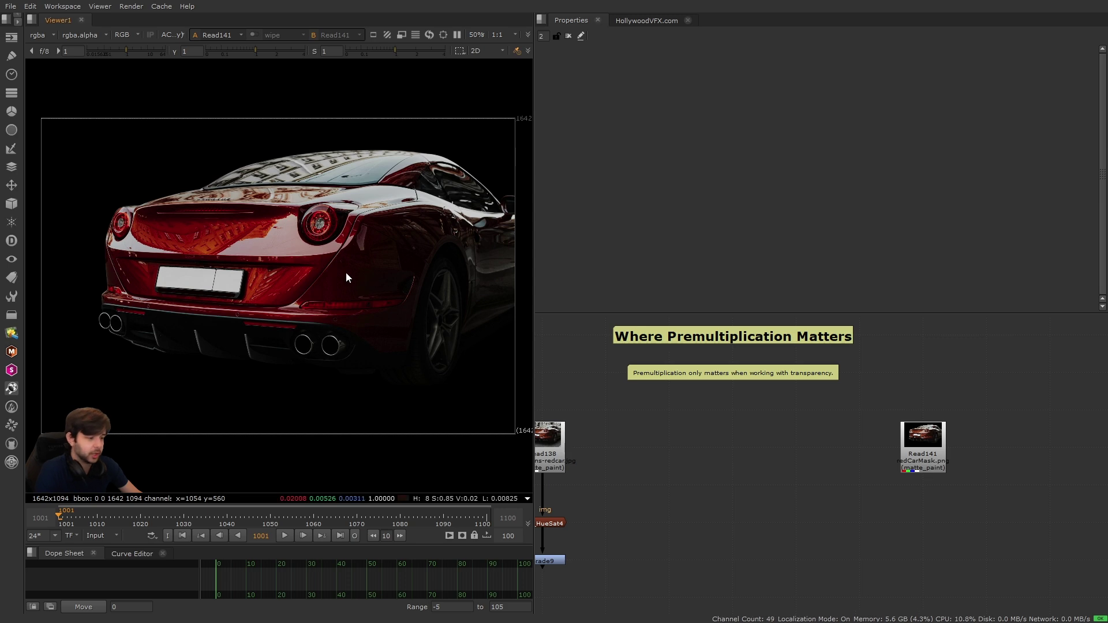
{"action": "key", "text": "a"}
{"action": "key", "text": "a"}
View Read138 and its Grade9 output, toggling PxF_HueSat4 and Grade9 off and on to compare the car's color.
{"action": "middle_click_drag", "start_coordinate": [680, 429], "coordinate": [849, 382]}
{"action": "scroll", "coordinate": [849, 382], "scroll_direction": "up", "scroll_amount": 2}
{"action": "left_click", "coordinate": [693, 404]}
{"action": "key", "text": "1"}
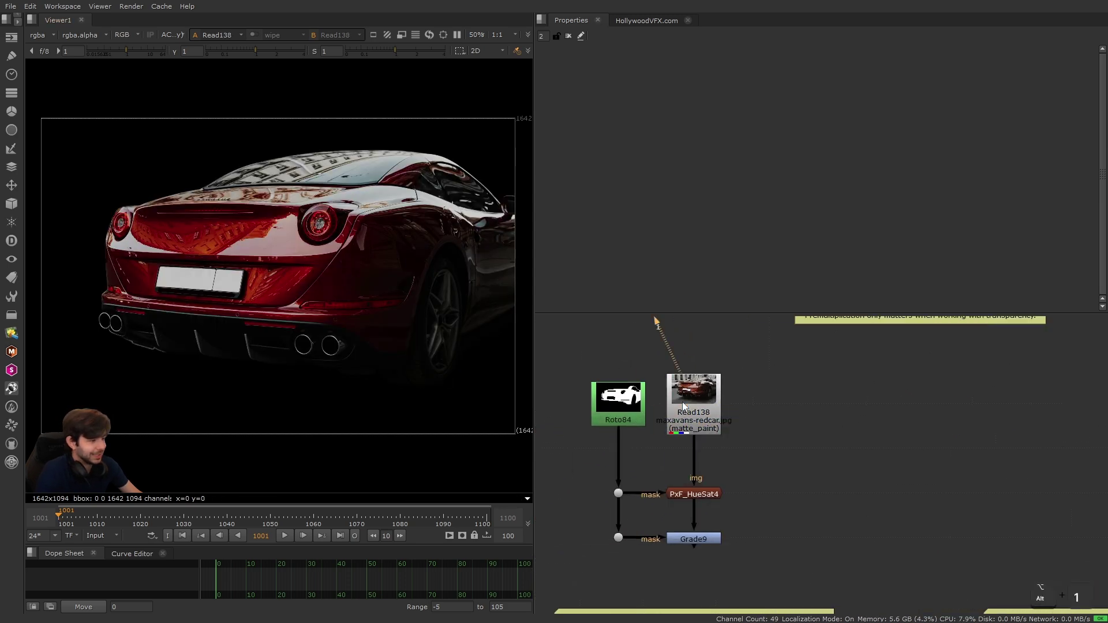
{"action": "left_click", "coordinate": [693, 538]}
{"action": "key", "text": "1"}
{"action": "left_click_drag", "start_coordinate": [773, 577], "coordinate": [643, 457]}
{"action": "key", "text": "d"}
{"action": "key", "text": "d"}
{"action": "key", "text": "d"}
{"action": "key", "text": "d"}
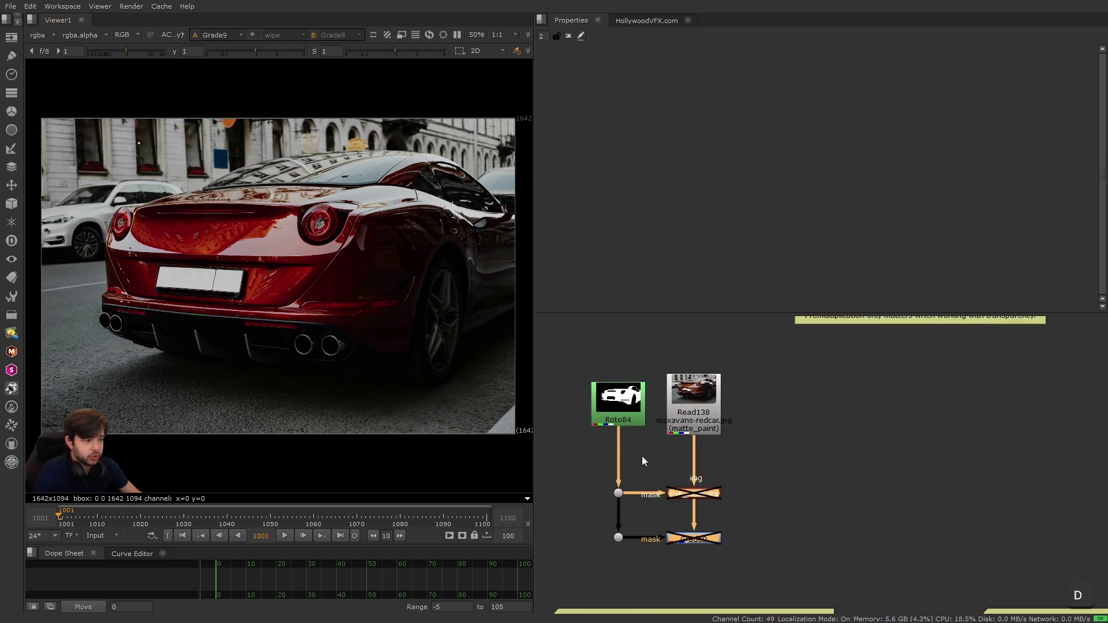
View the original photo Read138 and check its alpha channel.
{"action": "left_click", "coordinate": [645, 458]}
{"action": "key", "text": "1"}
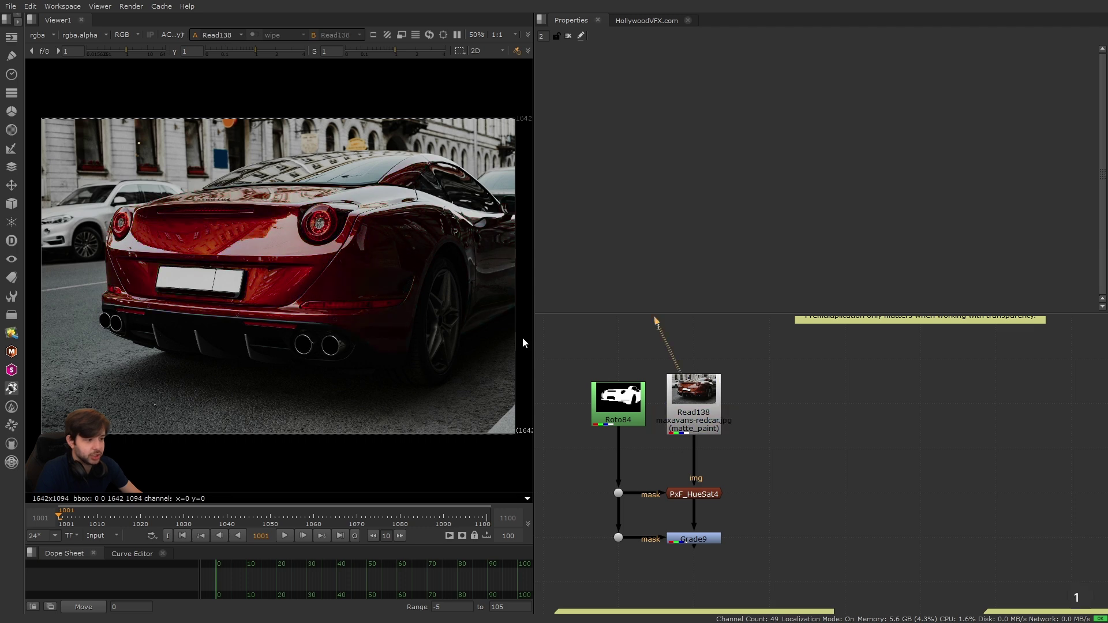
{"action": "key", "text": "a"}
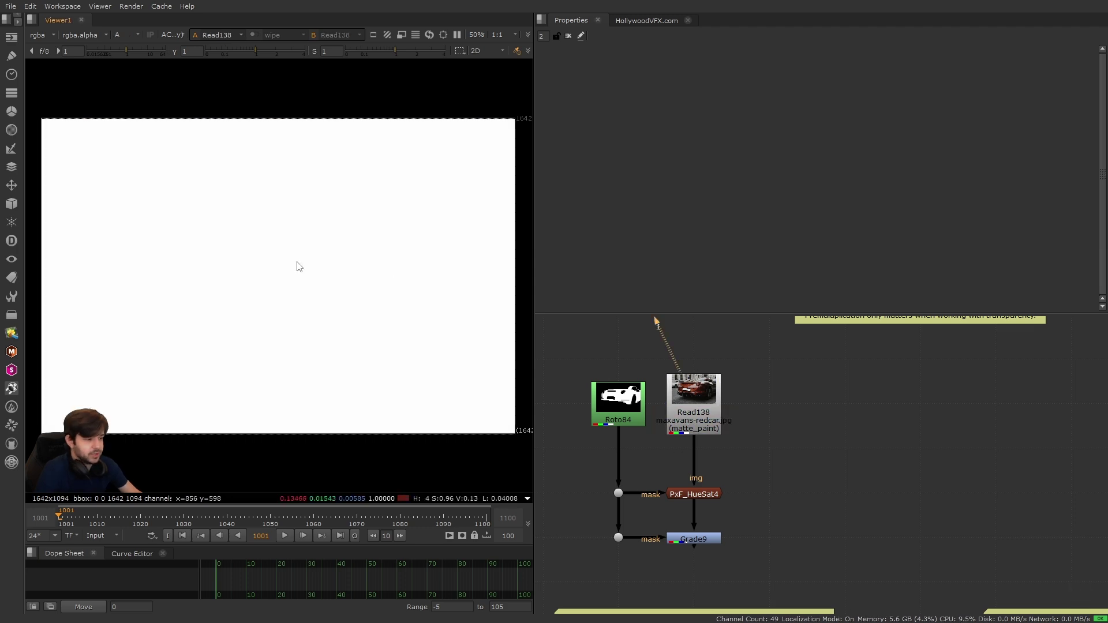
{"action": "key", "text": "a"}
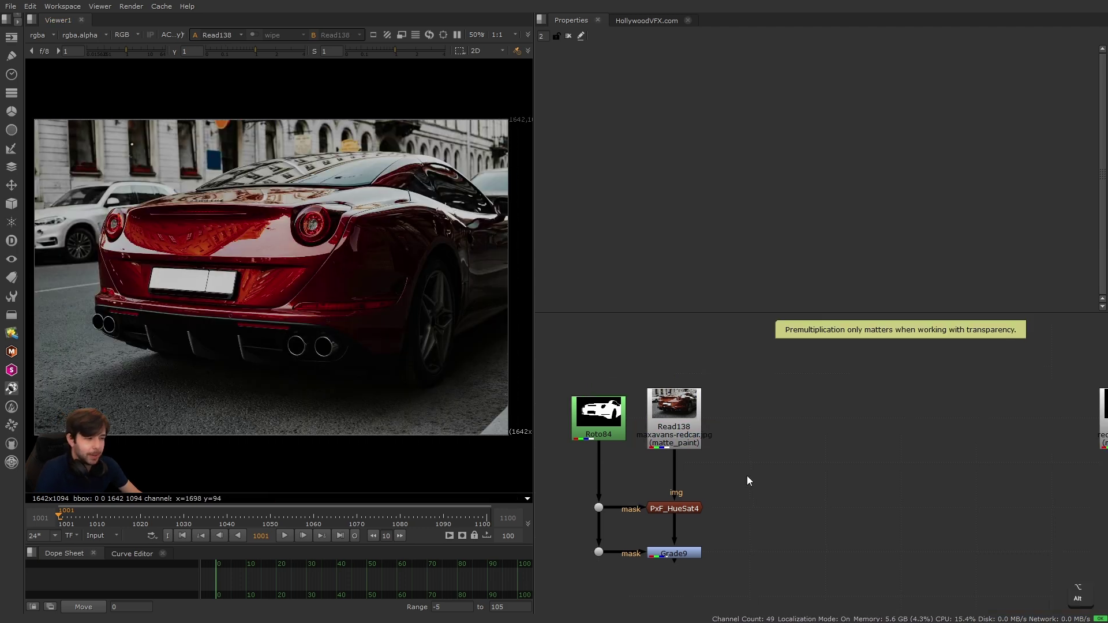
View Grade9 again and toggle the masked PxF_HueSat4 and Grade9 corrections off and on.
{"action": "left_click", "coordinate": [687, 556]}
{"action": "key", "text": "1"}
{"action": "left_click_drag", "start_coordinate": [721, 571], "coordinate": [611, 468]}
{"action": "key", "text": "d"}
{"action": "key", "text": "d"}
{"action": "left_click", "coordinate": [750, 489]}
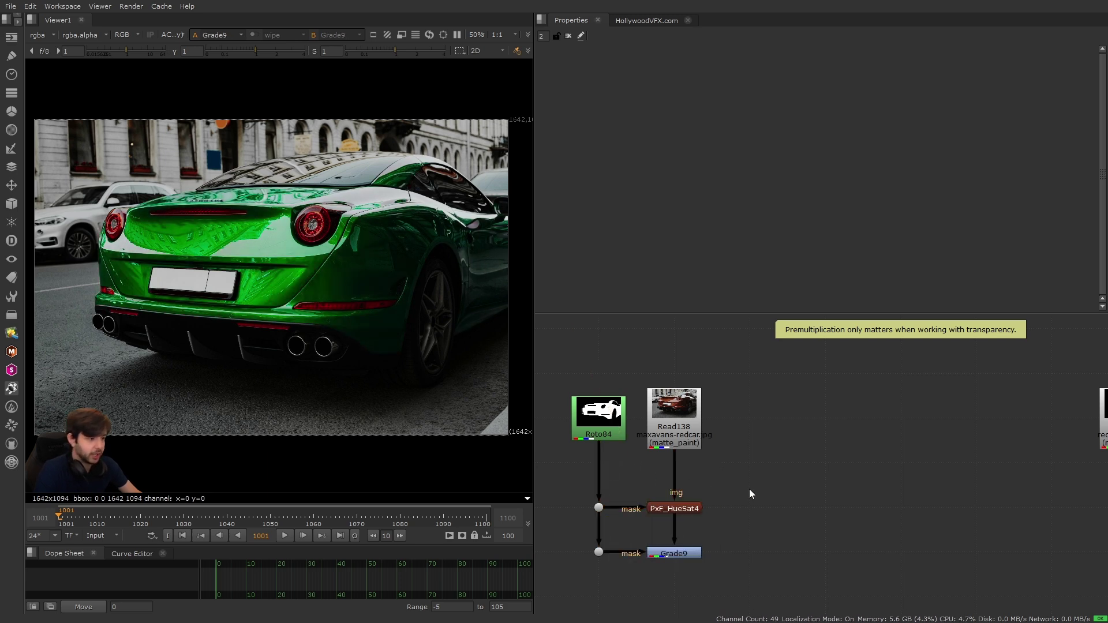
View Read141, add an Unpremult node after it and space the node slightly lower.
{"action": "left_click_drag", "start_coordinate": [969, 470], "coordinate": [705, 458], "text": "alt"}
{"action": "scroll", "coordinate": [706, 458], "scroll_direction": "down", "scroll_amount": 1, "text": "alt"}
{"action": "key", "text": "1"}
{"action": "left_click", "coordinate": [856, 424]}
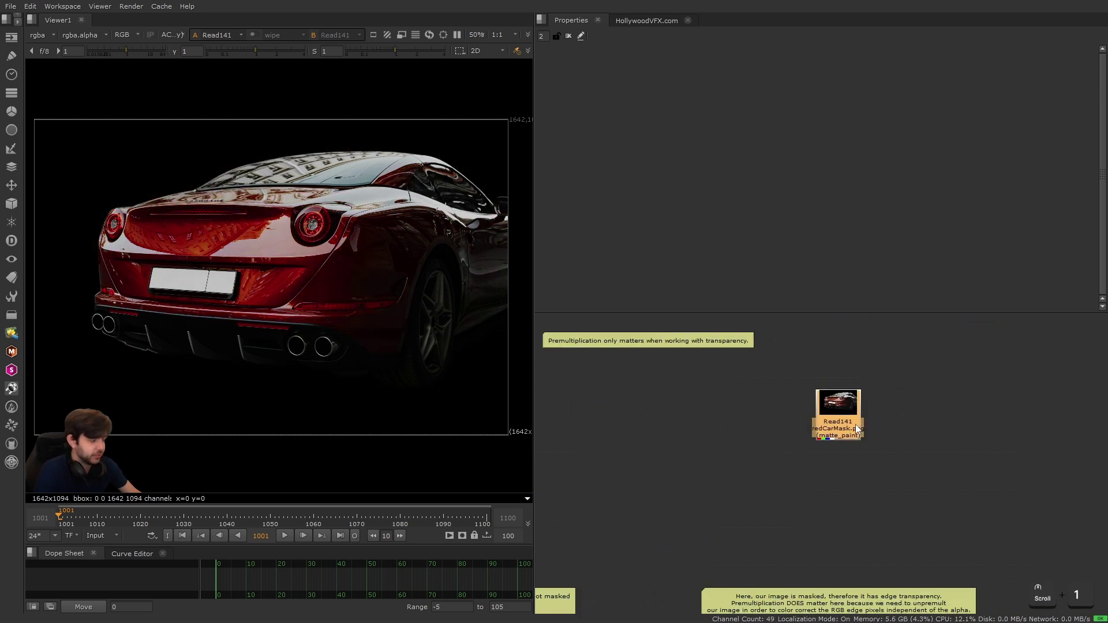
{"action": "key", "text": "Tab"}
{"action": "type", "text": "unpre"}
{"action": "key", "text": "Return"}
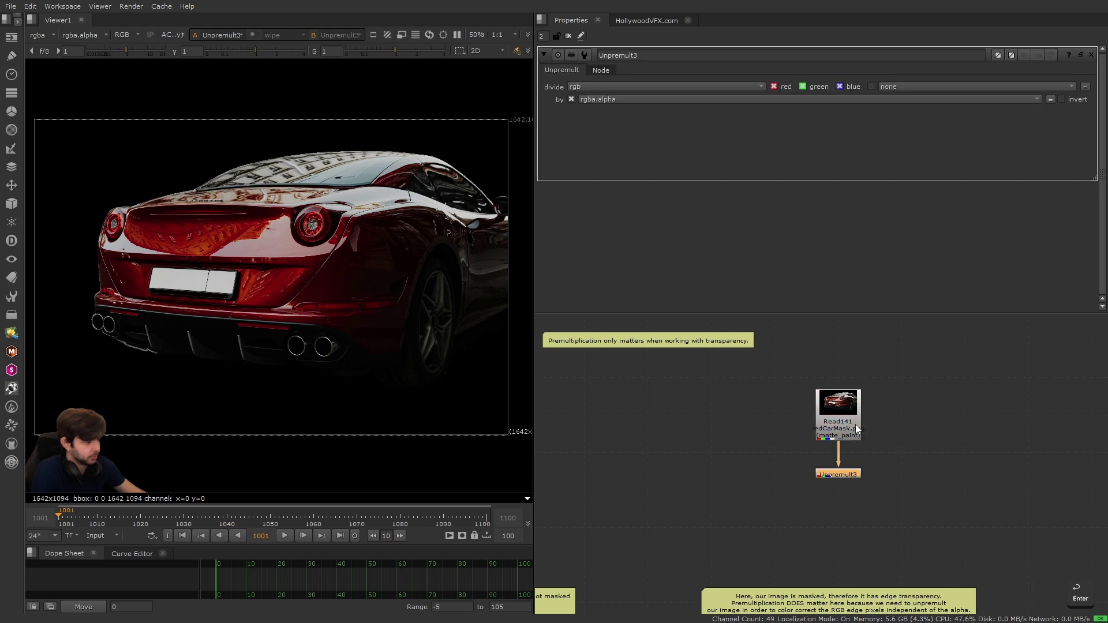
{"action": "left_click_drag", "start_coordinate": [848, 474], "coordinate": [848, 491]}
Add a Grade with lift 0.056 after the Unpremult, follow it with a Premult, and close all node properties.
{"action": "key", "text": "g"}
{"action": "left_click_drag", "start_coordinate": [844, 125], "coordinate": [892, 127]}
{"action": "key", "text": "Tab"}
{"action": "type", "text": "premult"}
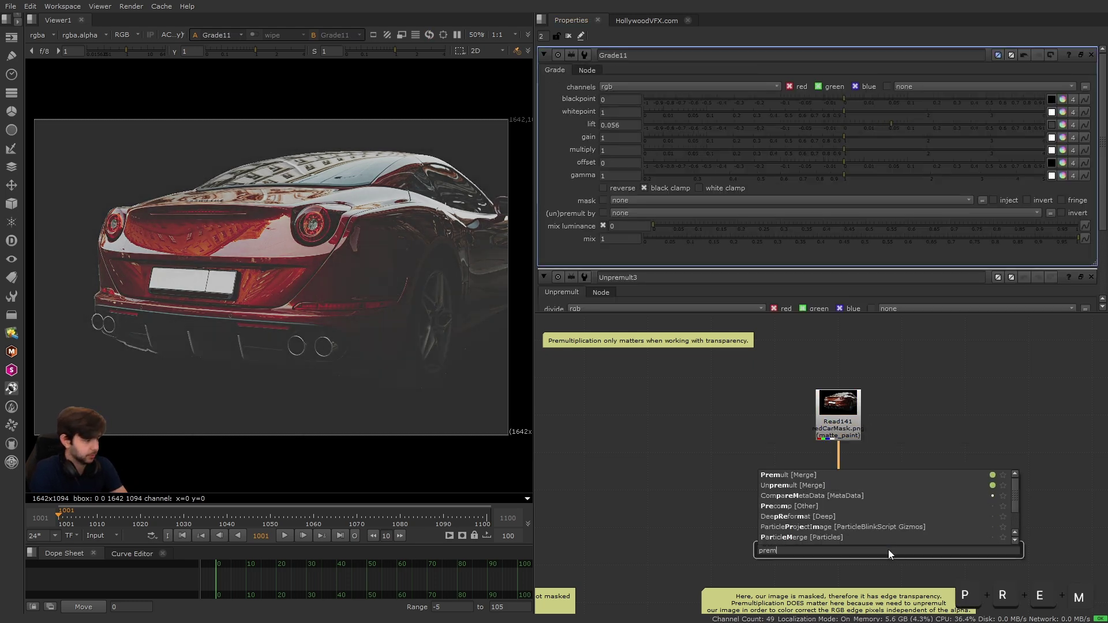
{"action": "key", "text": "Return"}
{"action": "key", "text": "ctrl+shift+a"}
Add a CheckerBoard beside Read141 and merge the Premult output over it.
{"action": "left_click", "coordinate": [908, 445]}
{"action": "key", "text": "Tab"}
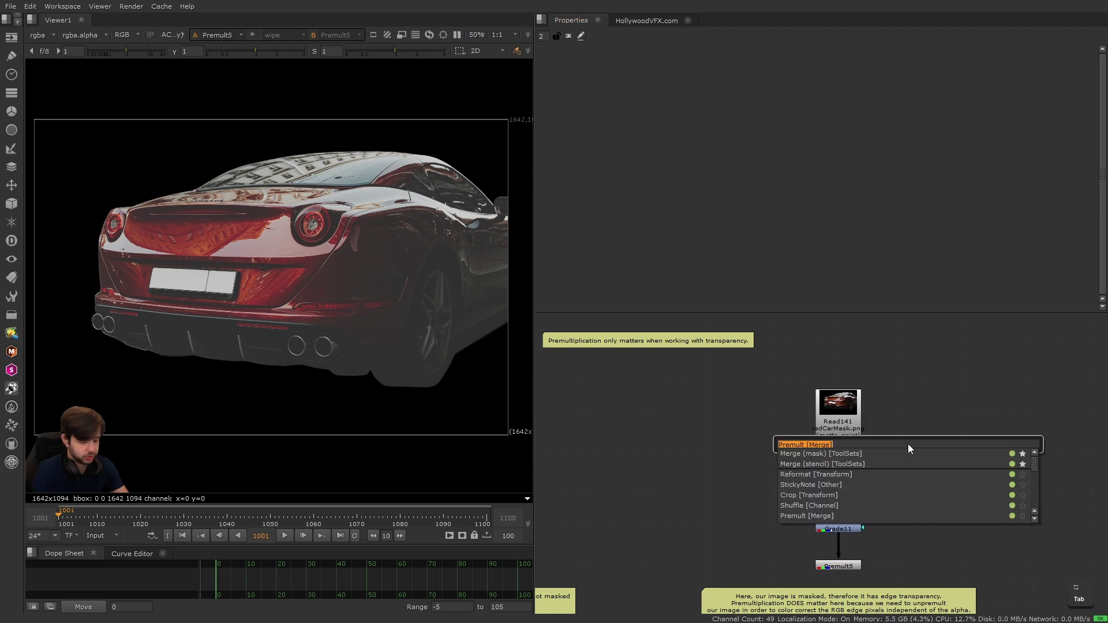
{"action": "type", "text": "chec"}
{"action": "key", "text": "Return"}
{"action": "left_click_drag", "start_coordinate": [909, 431], "coordinate": [965, 422]}
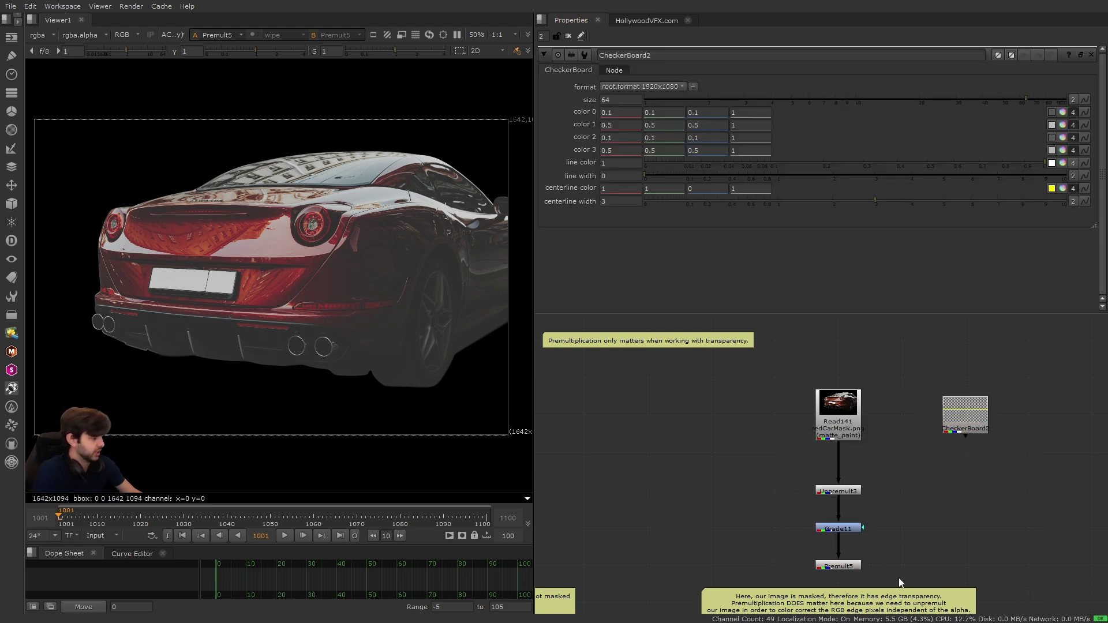
{"action": "left_click", "coordinate": [832, 567]}
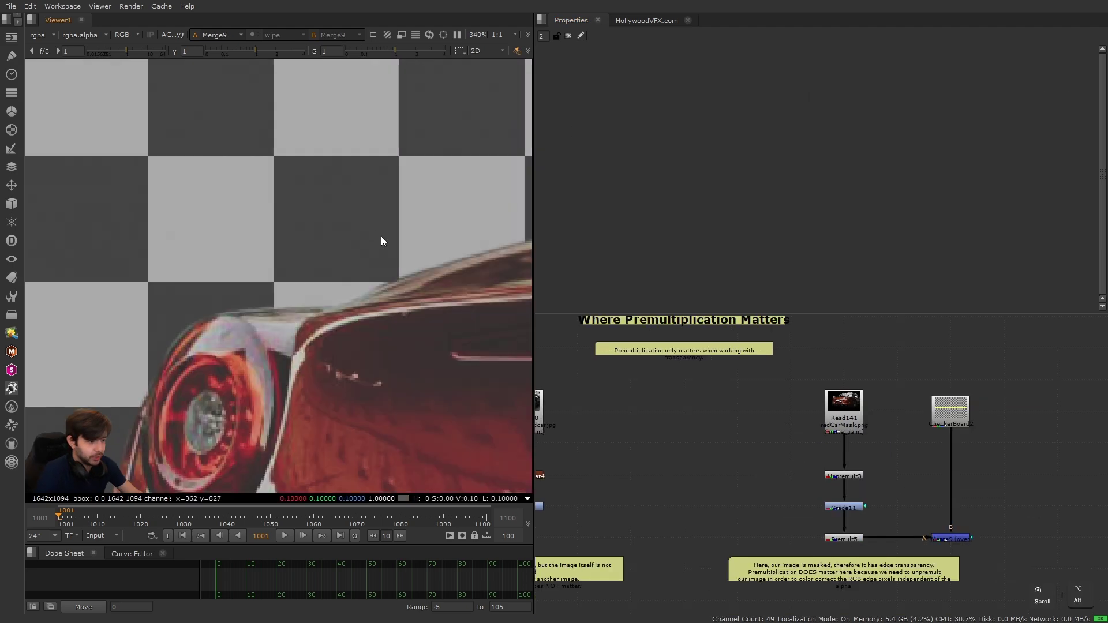
Examine the graded car's edge above the tail light against the checkerboard.
{"action": "left_click_drag", "start_coordinate": [381, 237], "coordinate": [255, 282], "text": "alt"}
{"action": "left_click_drag", "start_coordinate": [257, 228], "coordinate": [441, 344]}
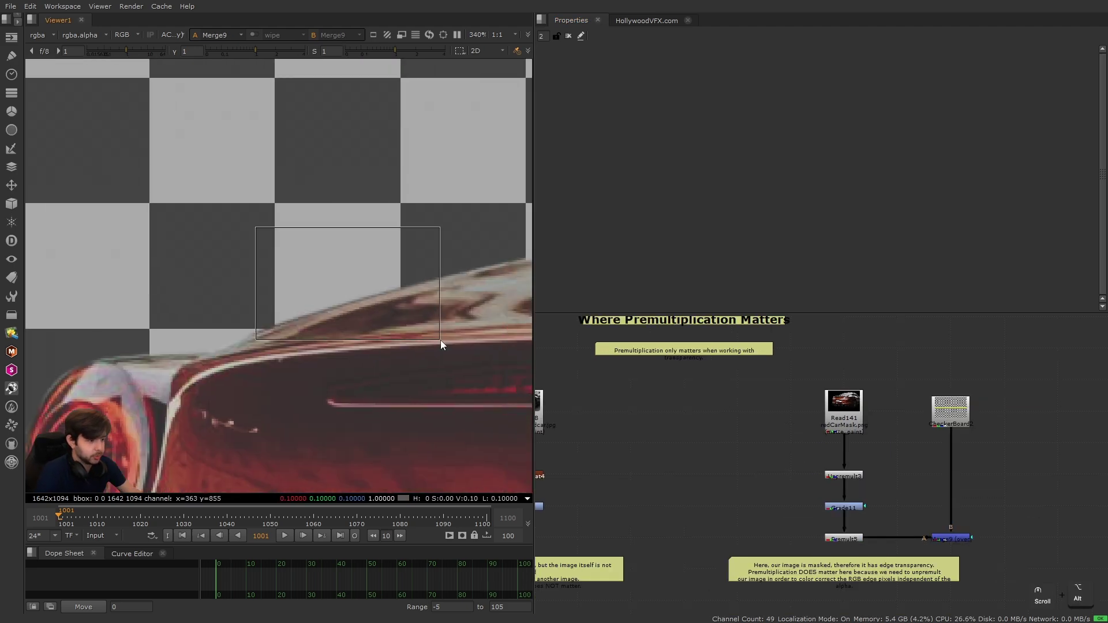
{"action": "scroll", "coordinate": [777, 510], "scroll_direction": "up", "scroll_amount": 3}
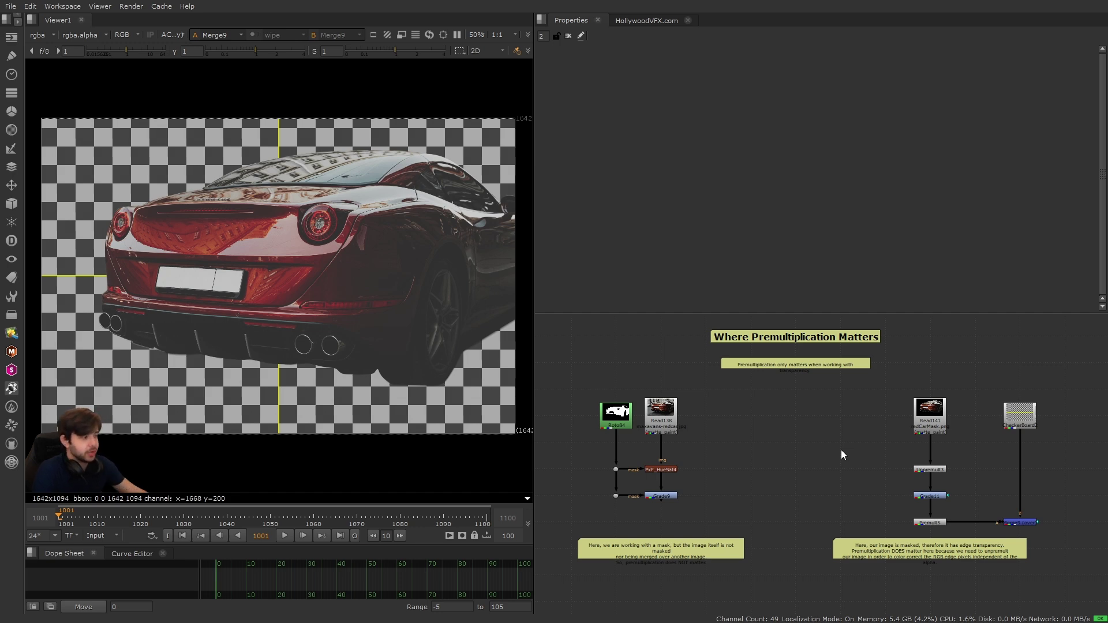
Compare the car's upper rear edge in Read141 with the same edge in the Unpremult output.
{"action": "left_click", "coordinate": [930, 413]}
{"action": "key", "text": "1"}
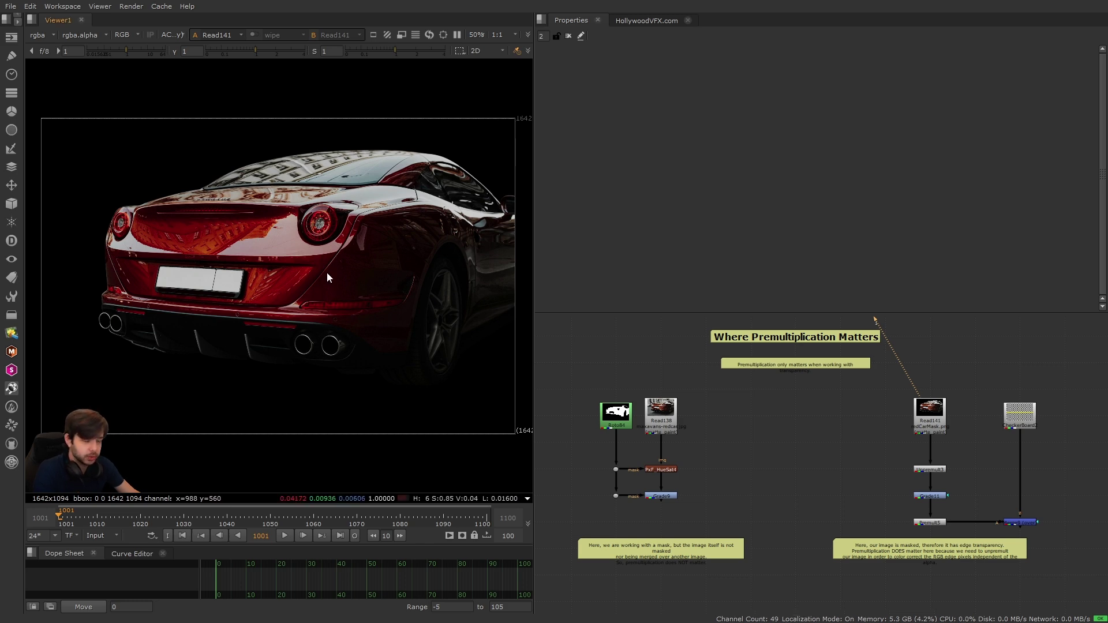
{"action": "scroll", "coordinate": [172, 190], "scroll_direction": "up", "scroll_amount": 5, "text": "alt"}
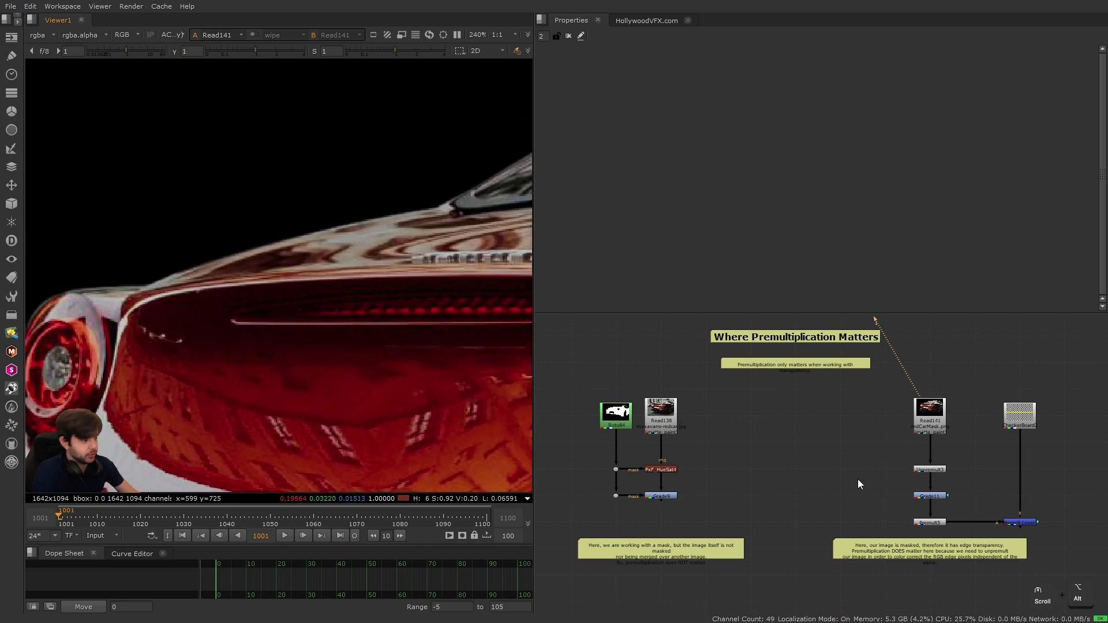
{"action": "left_click_drag", "start_coordinate": [864, 442], "coordinate": [959, 480]}
{"action": "key", "text": "1"}
{"action": "left_click", "coordinate": [843, 465]}
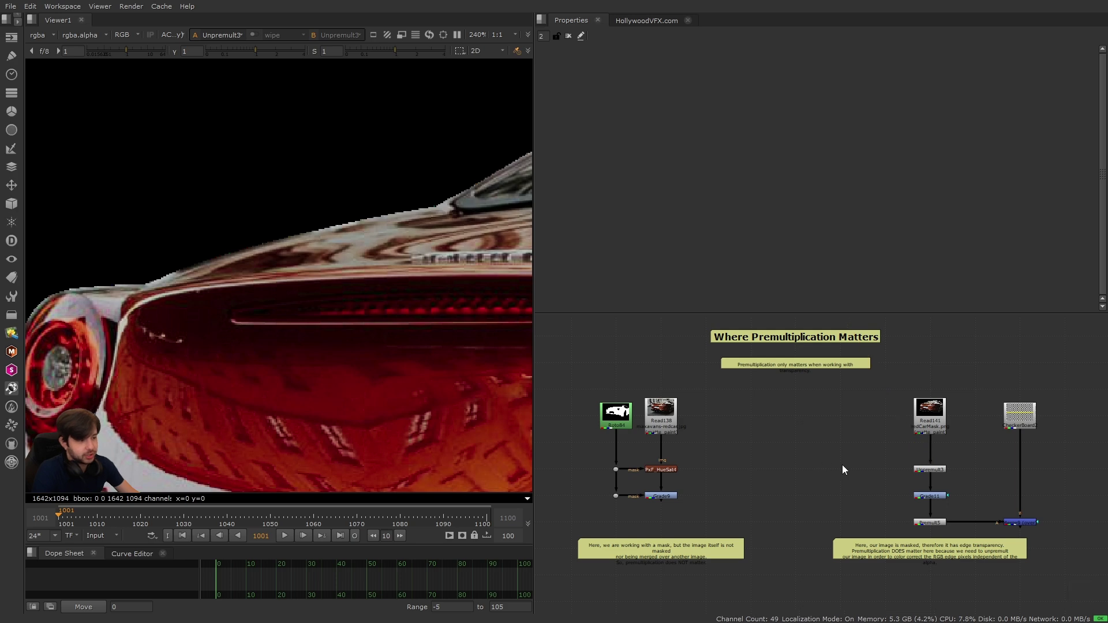
View the Premult output with the whole car image framed.
{"action": "left_click", "coordinate": [924, 515]}
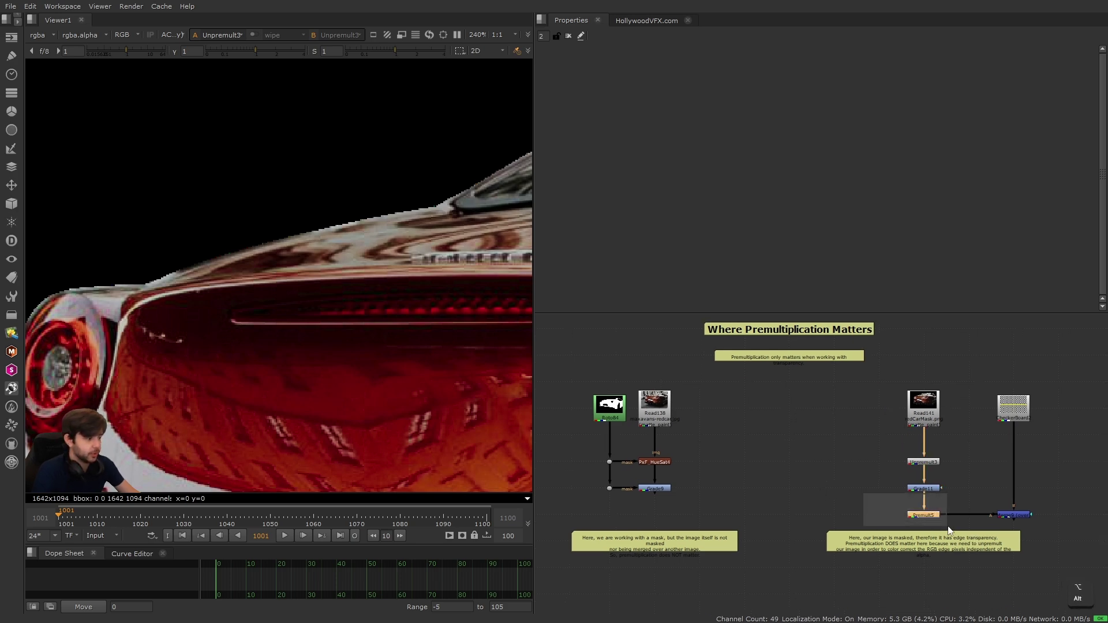
{"action": "key", "text": "1"}
{"action": "key", "text": "f"}
{"action": "left_click", "coordinate": [737, 448]}
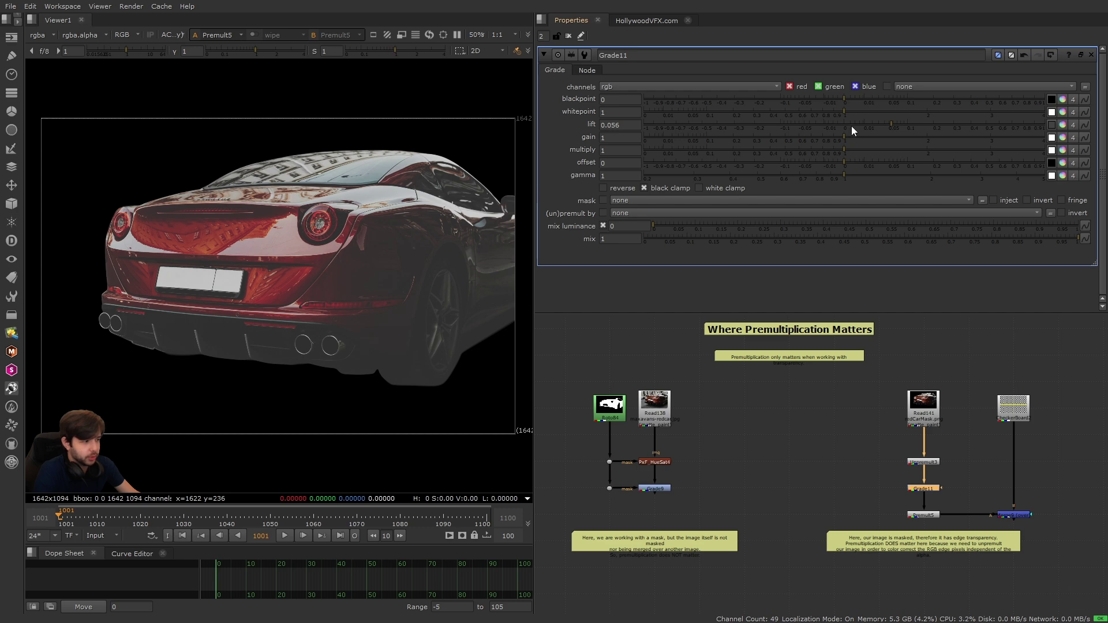
Reset the lift of the Grade between Unpremult and Premult to 0 and set its whitepoint to 0.04.
{"action": "left_click", "coordinate": [852, 126], "text": "ctrl"}
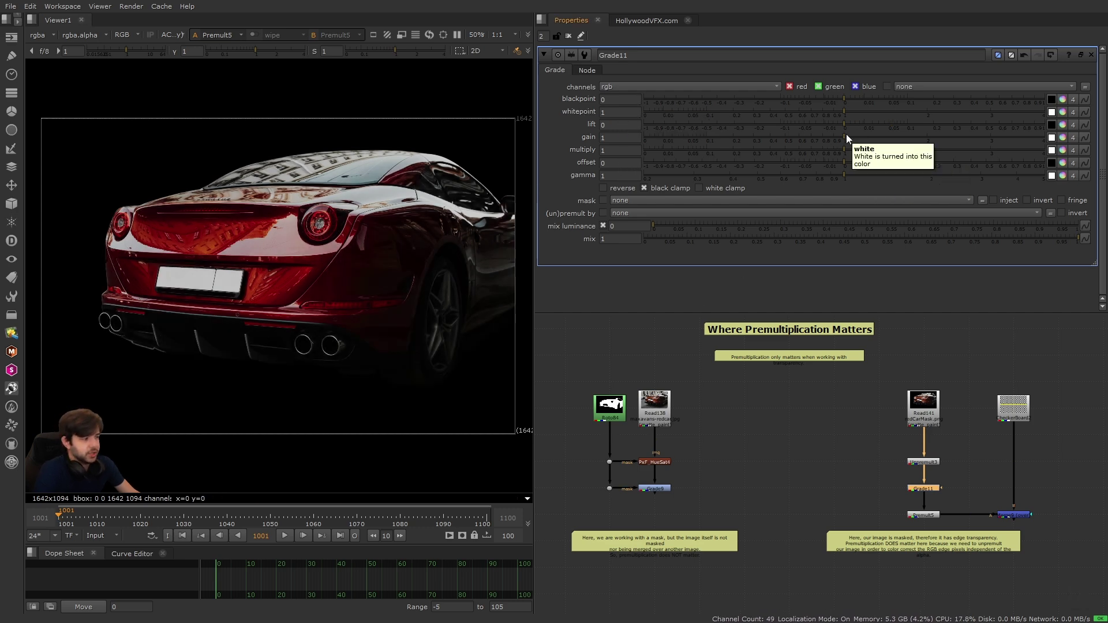
{"action": "scroll", "coordinate": [182, 193], "scroll_direction": "up", "scroll_amount": 5}
{"action": "scroll", "coordinate": [181, 192], "scroll_direction": "up", "scroll_amount": 5}
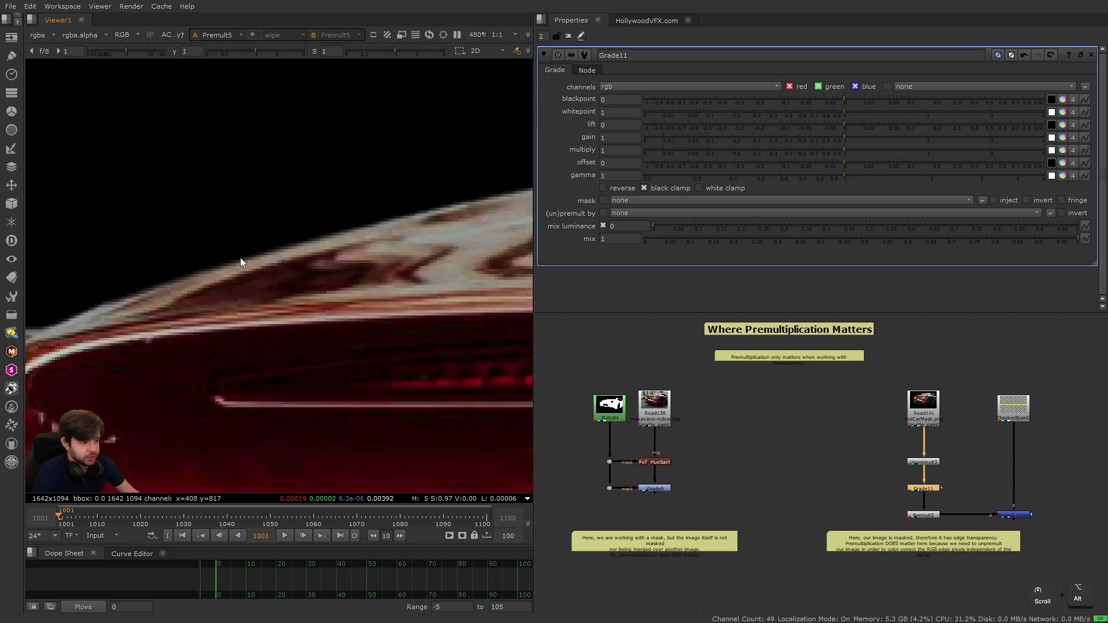
{"action": "left_click_drag", "start_coordinate": [844, 111], "coordinate": [682, 116]}
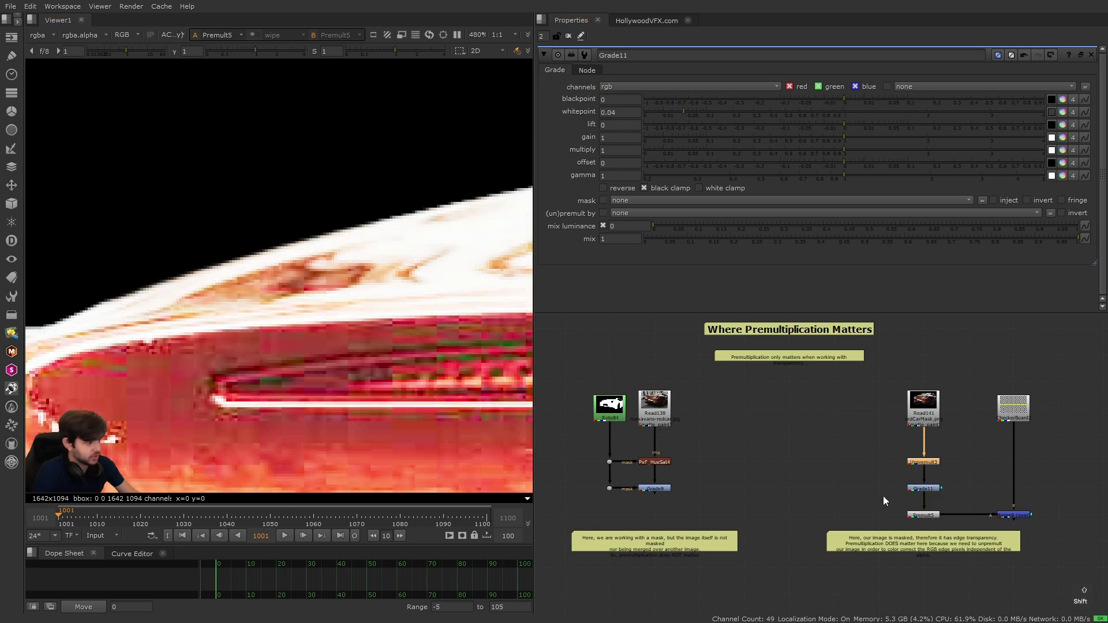
Disable the Unpremult and Premult nodes around the car's Grade.
{"action": "key", "text": "d"}
{"action": "key", "text": "d"}
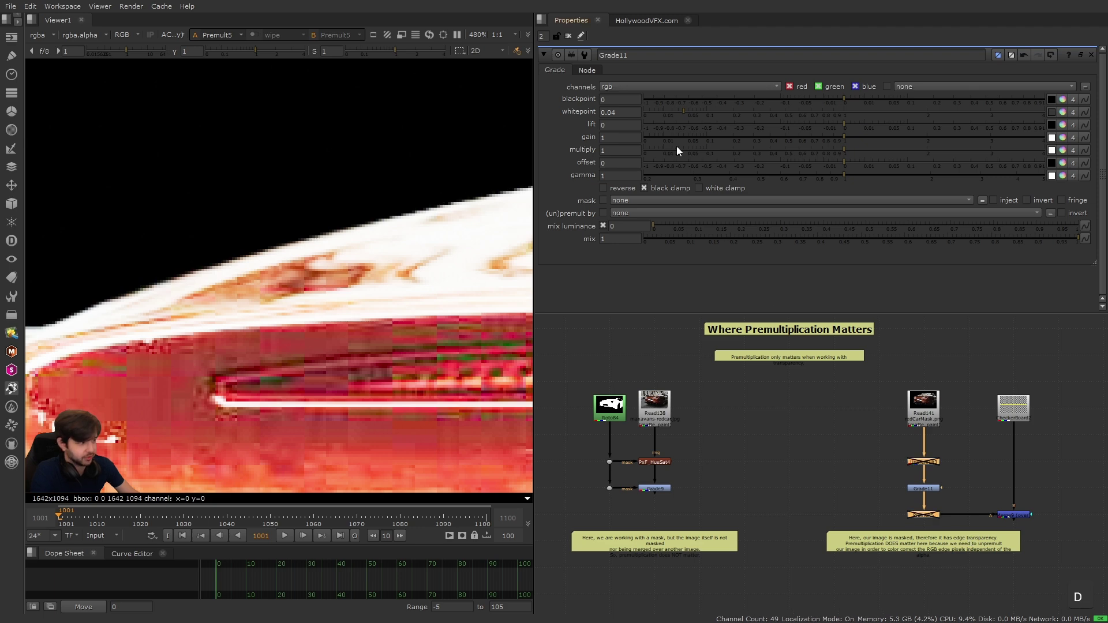